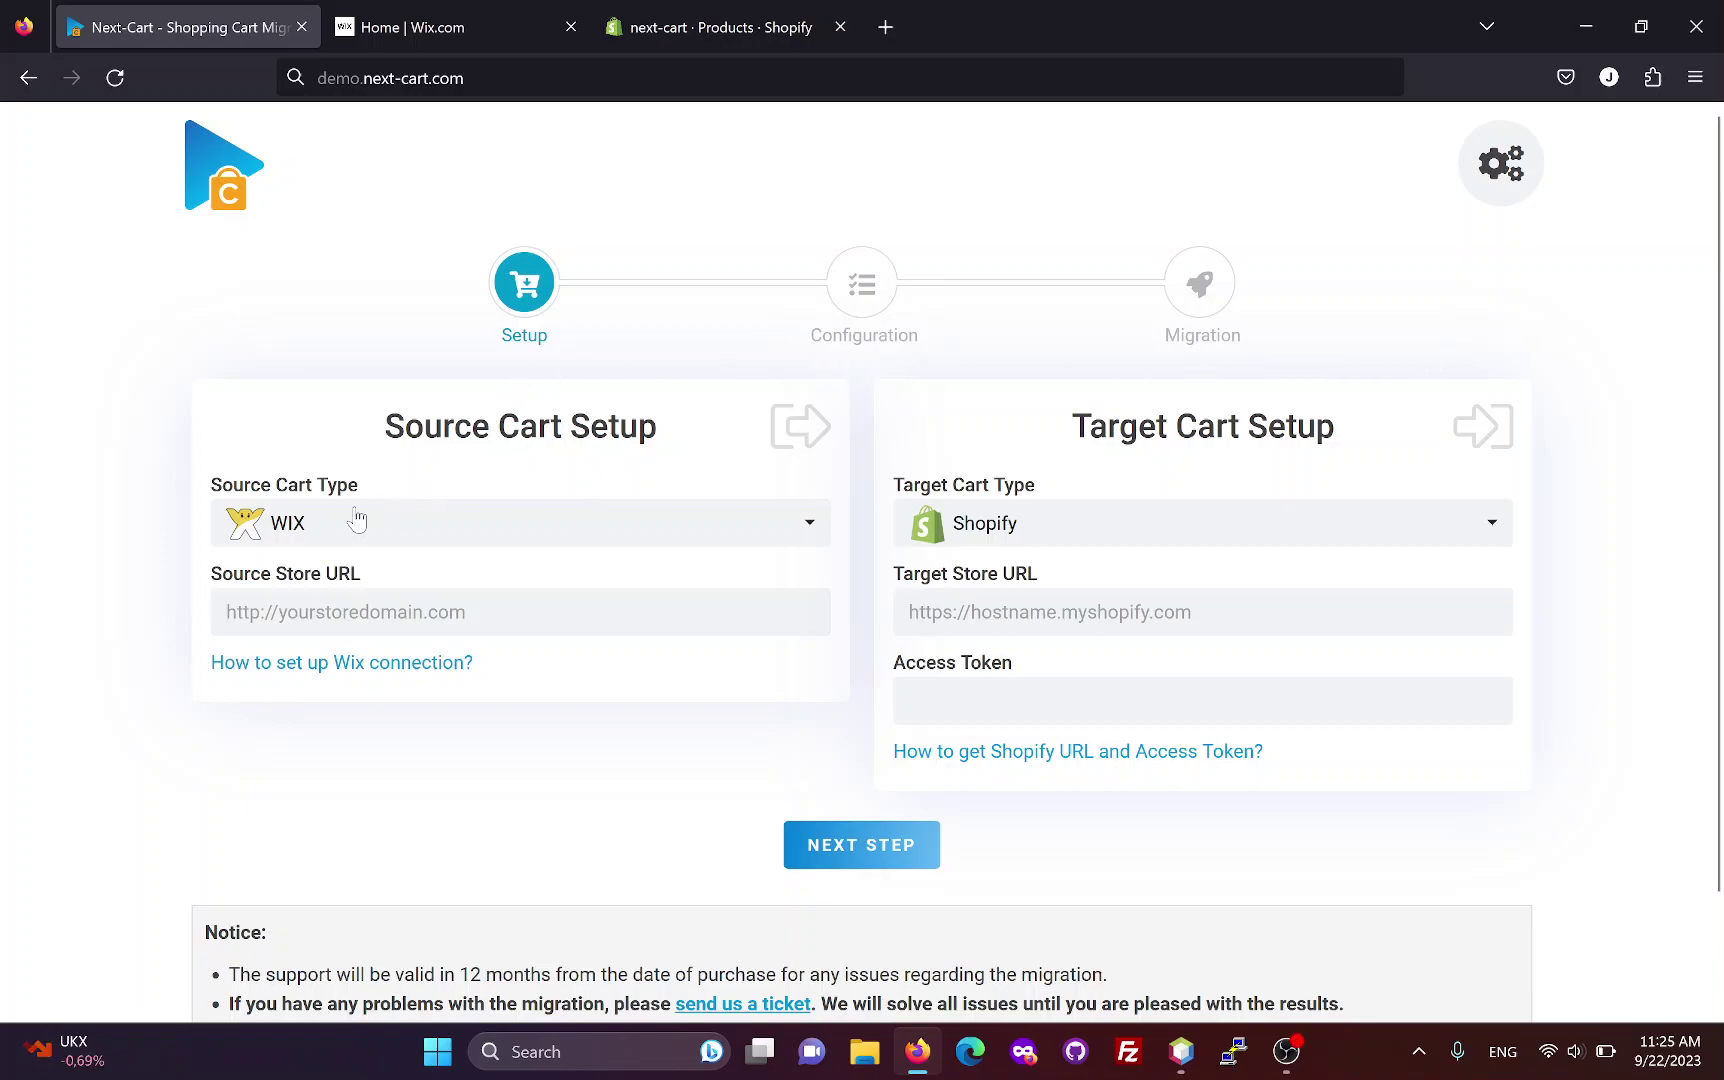
- Open the 'How to set up Wix connection?' FAQ guide in a new tab and view it
click(720, 611)
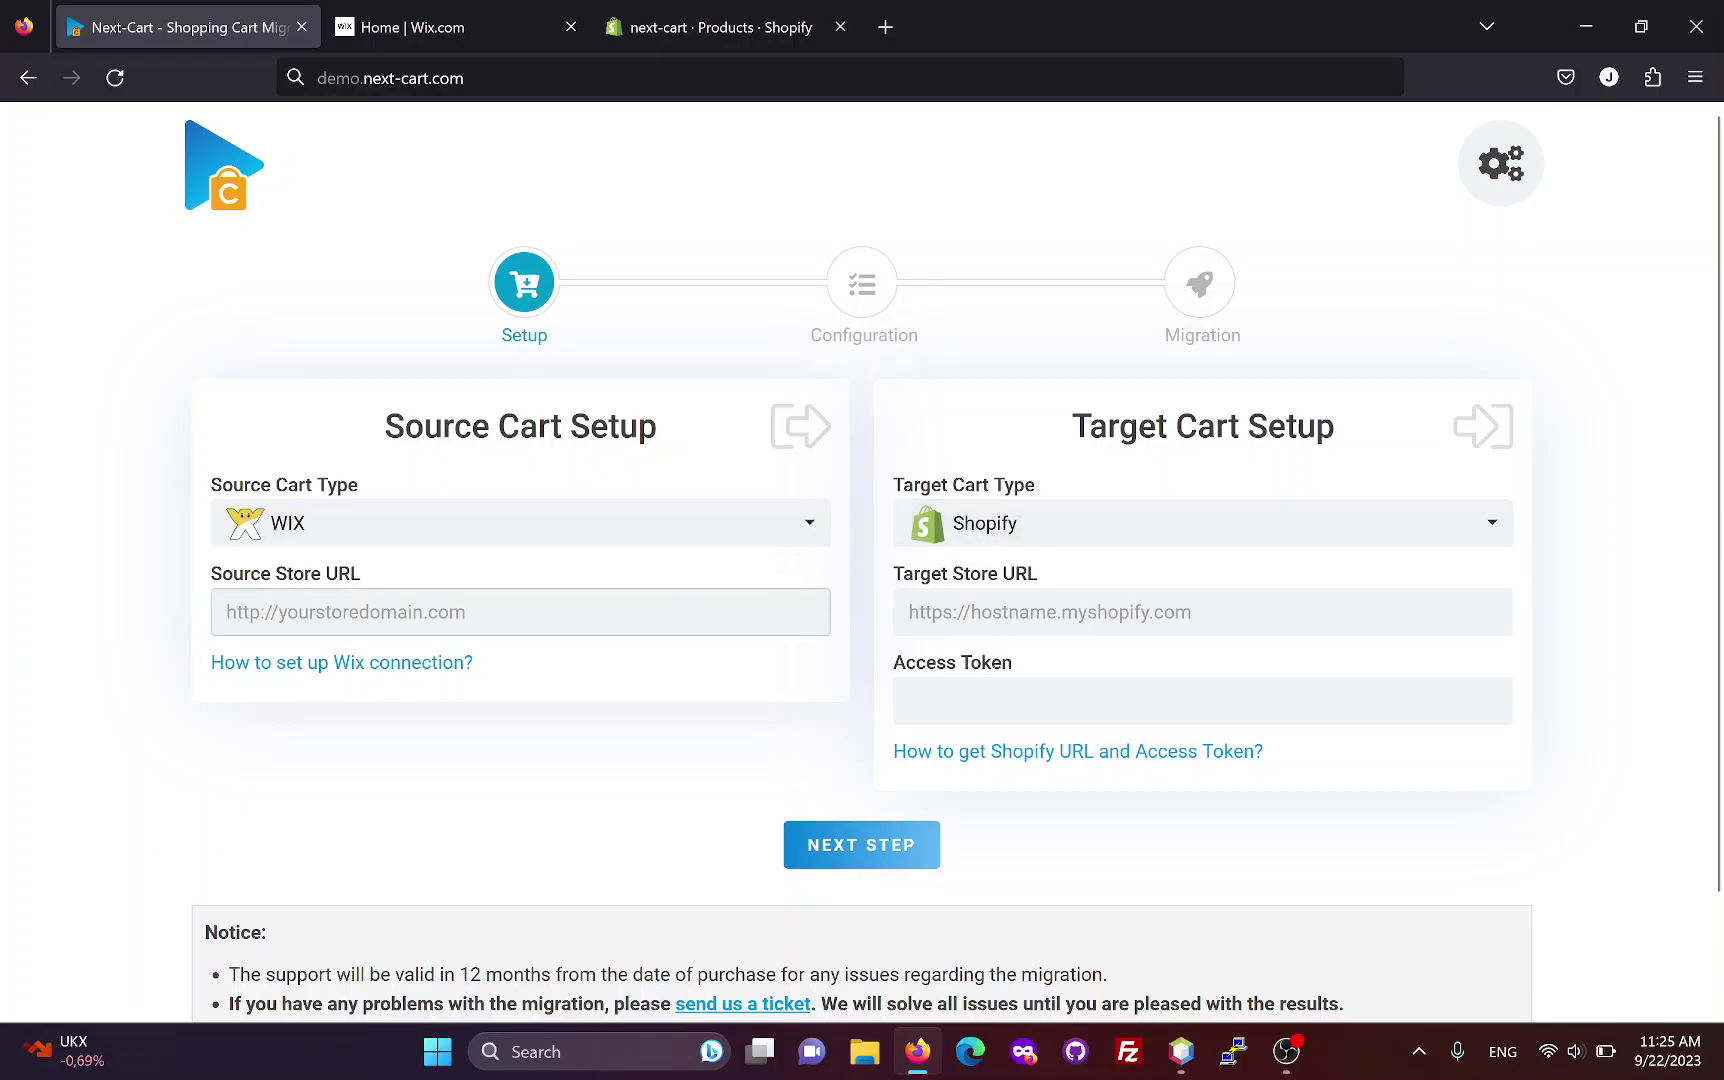
middle_click(337, 663)
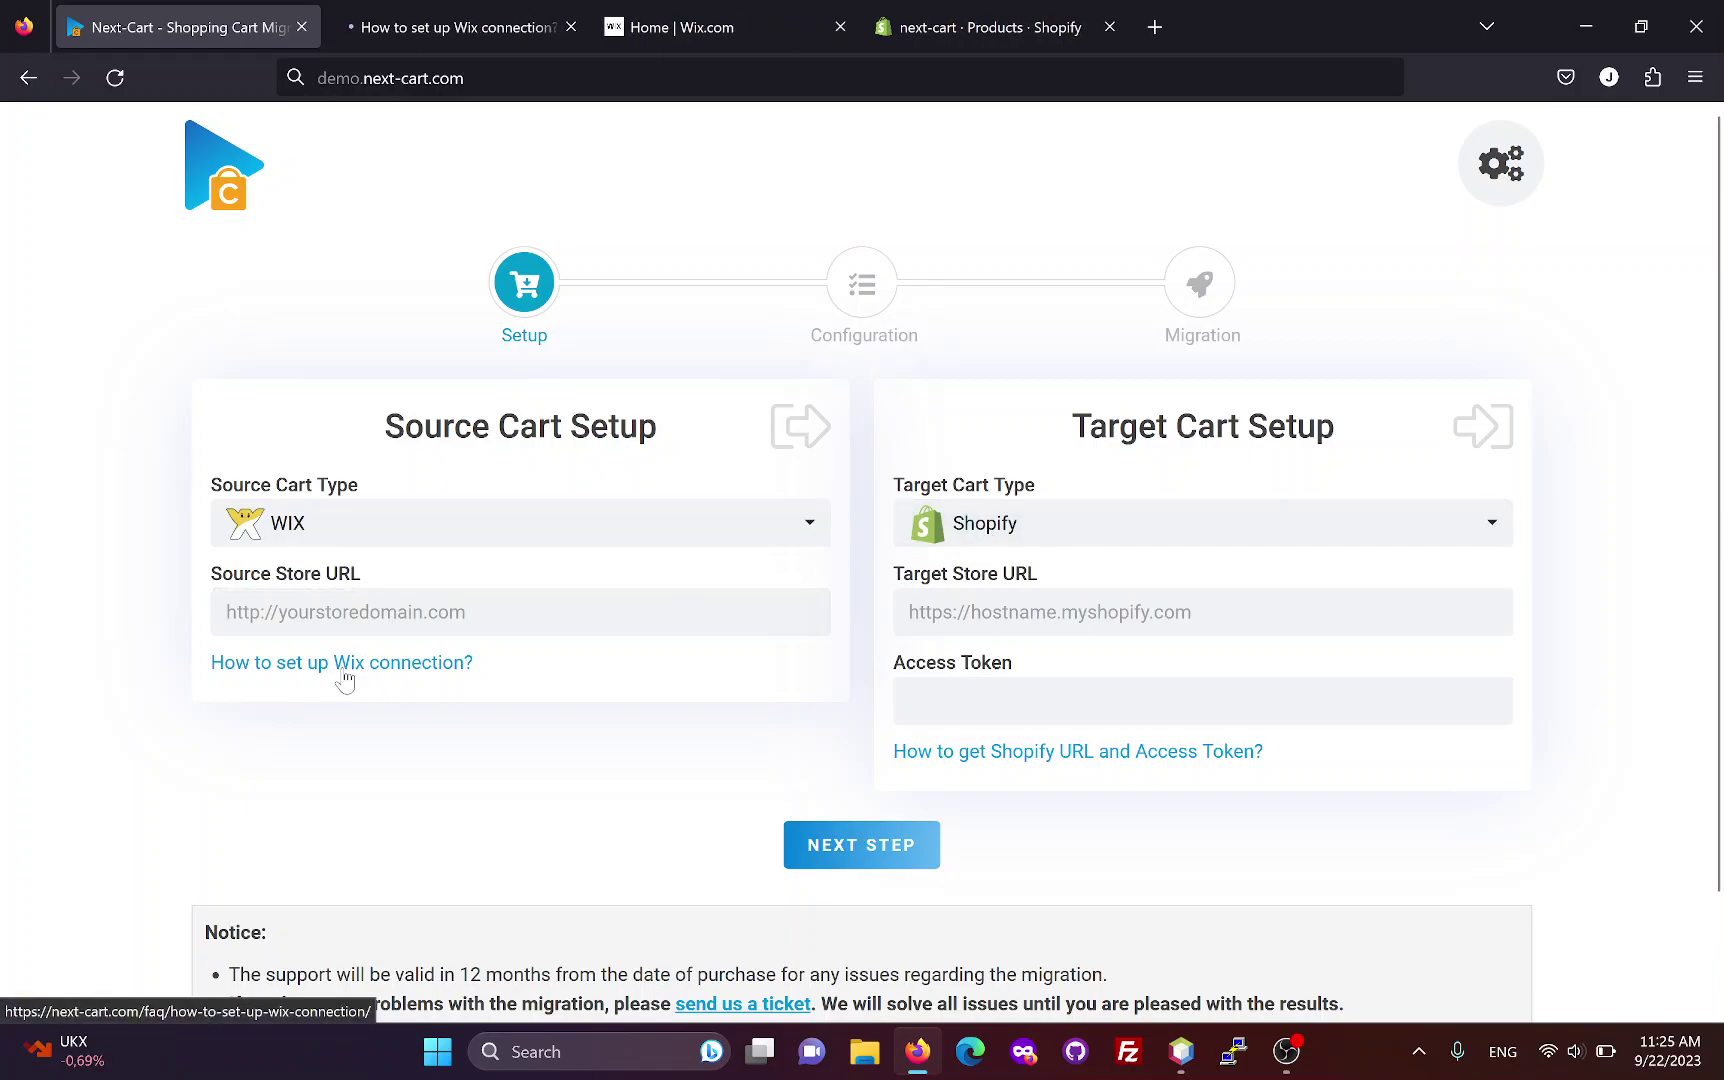
click(432, 7)
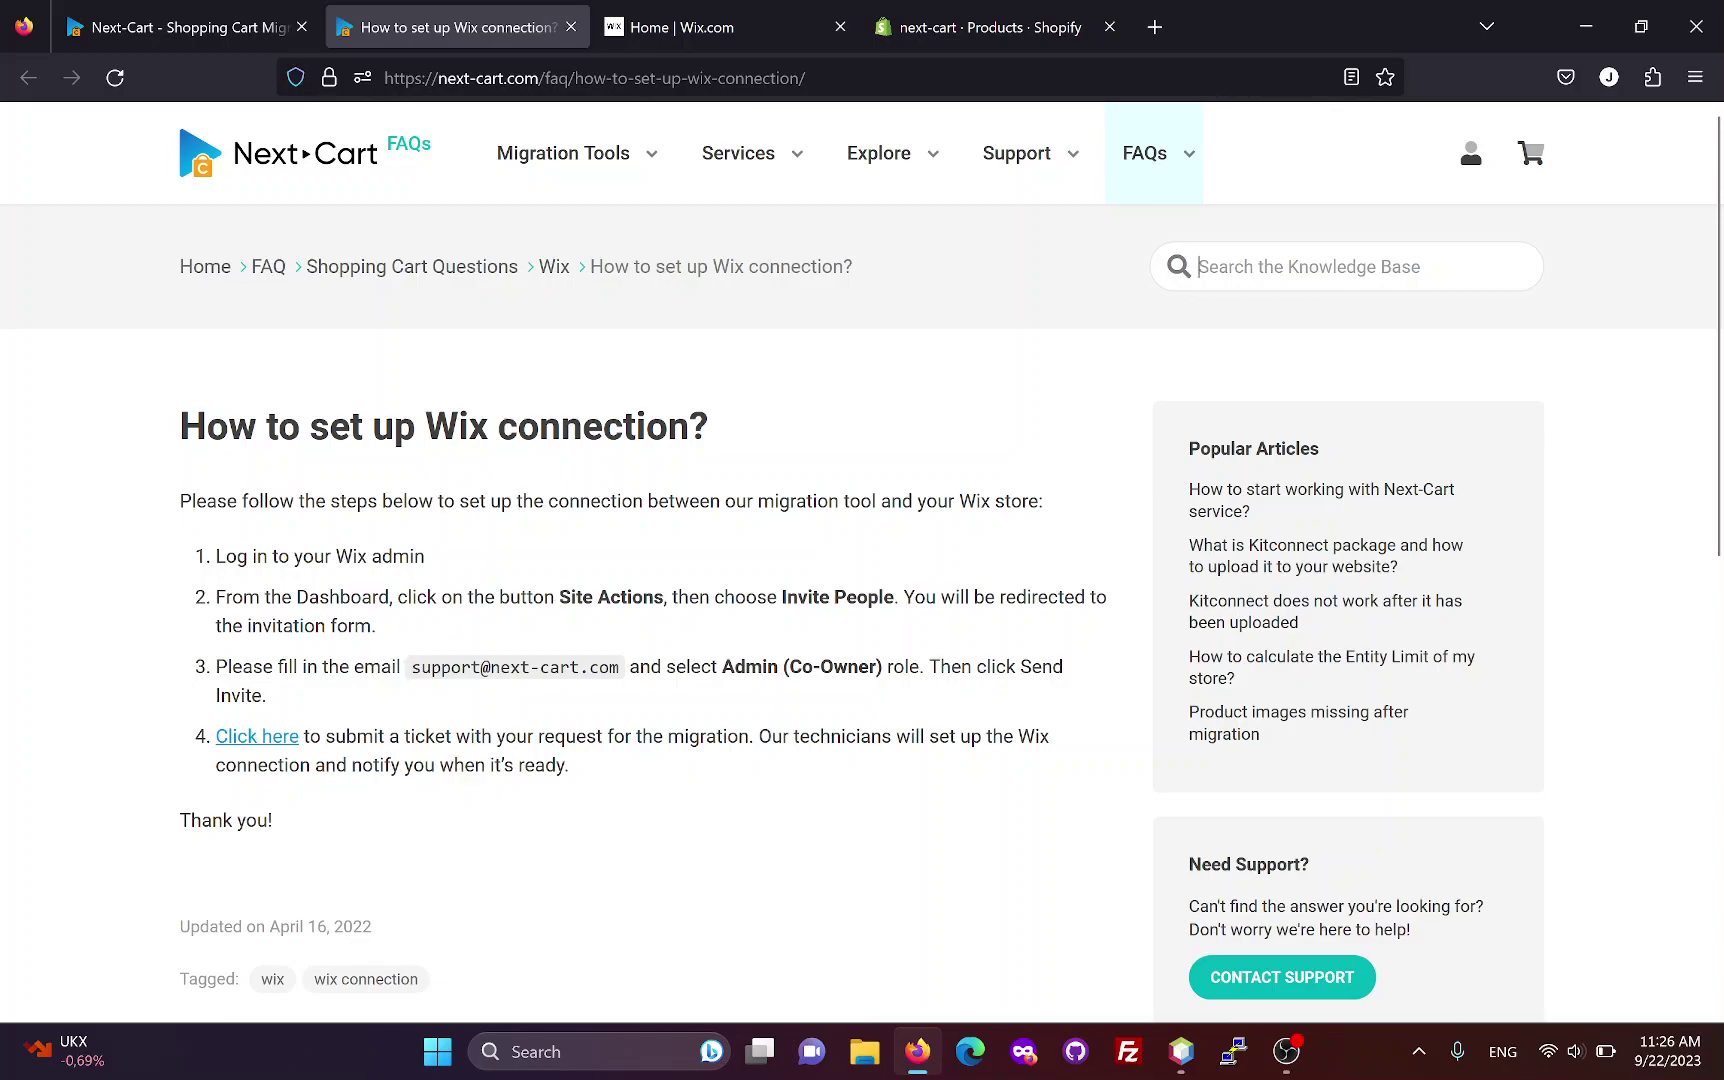
- Open the Invite Collaborators form from Site Actions in the Wix dashboard
click(710, 28)
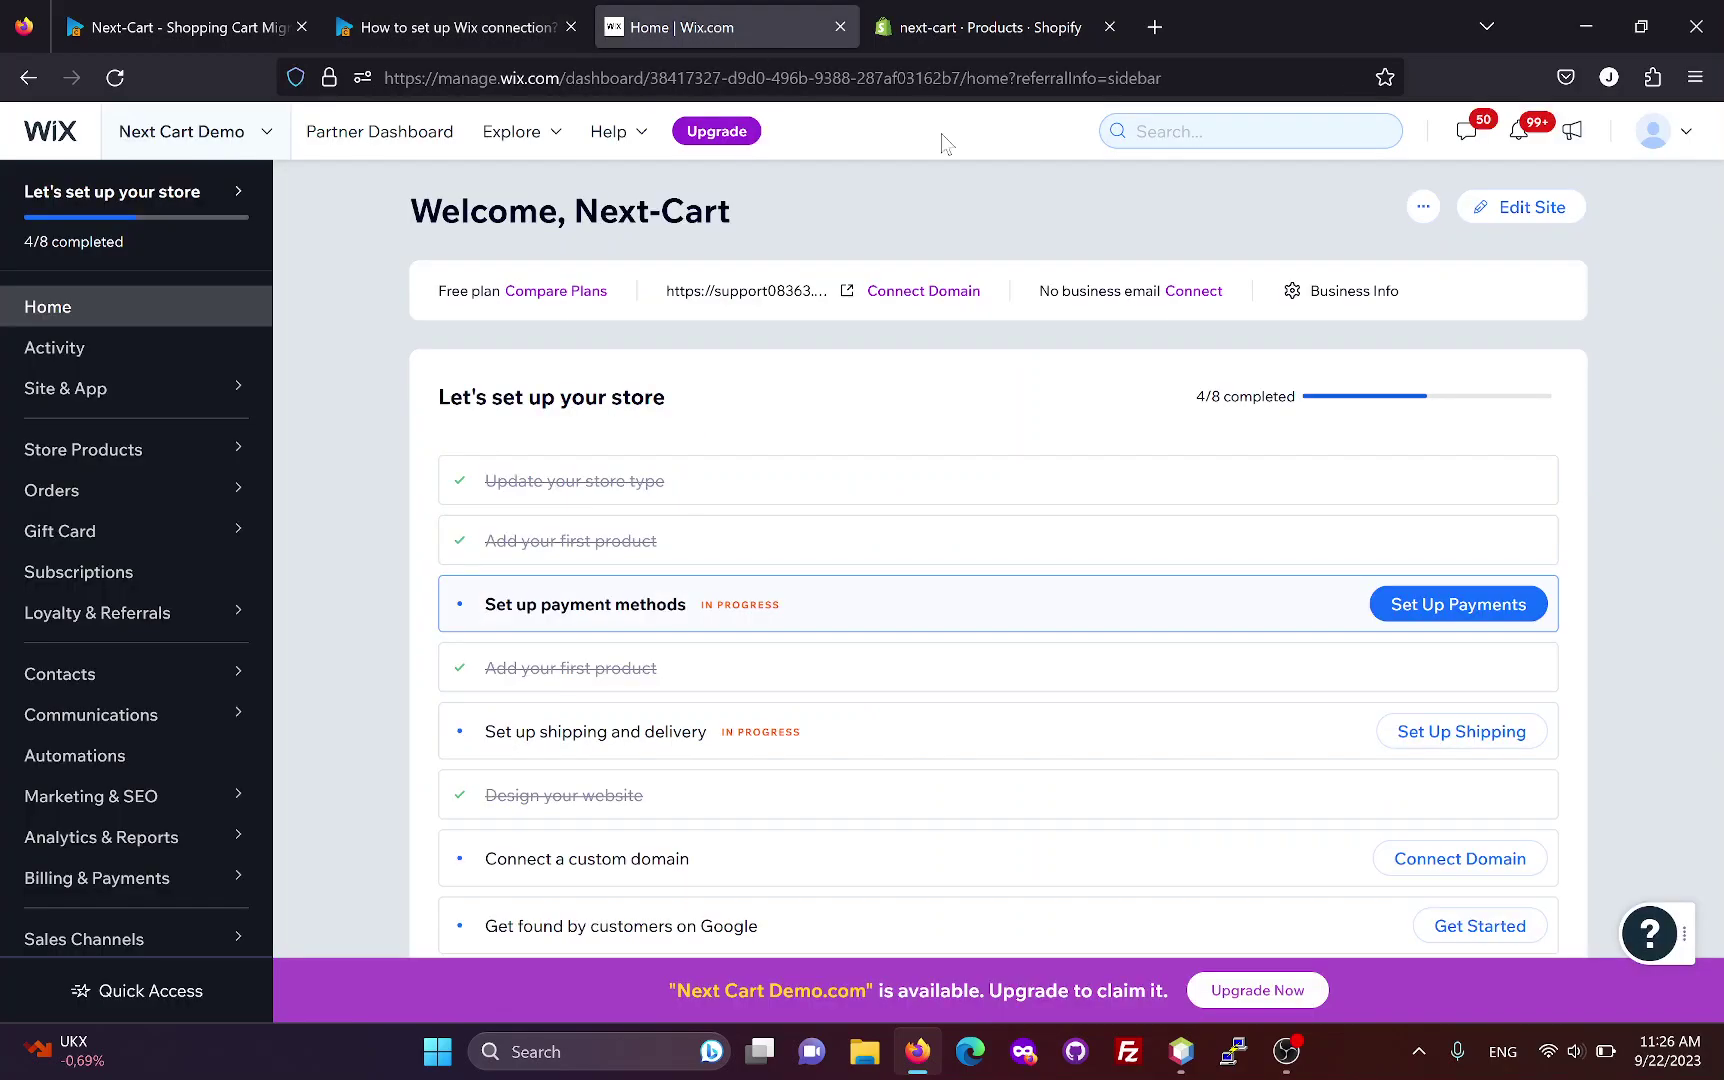
click(1424, 207)
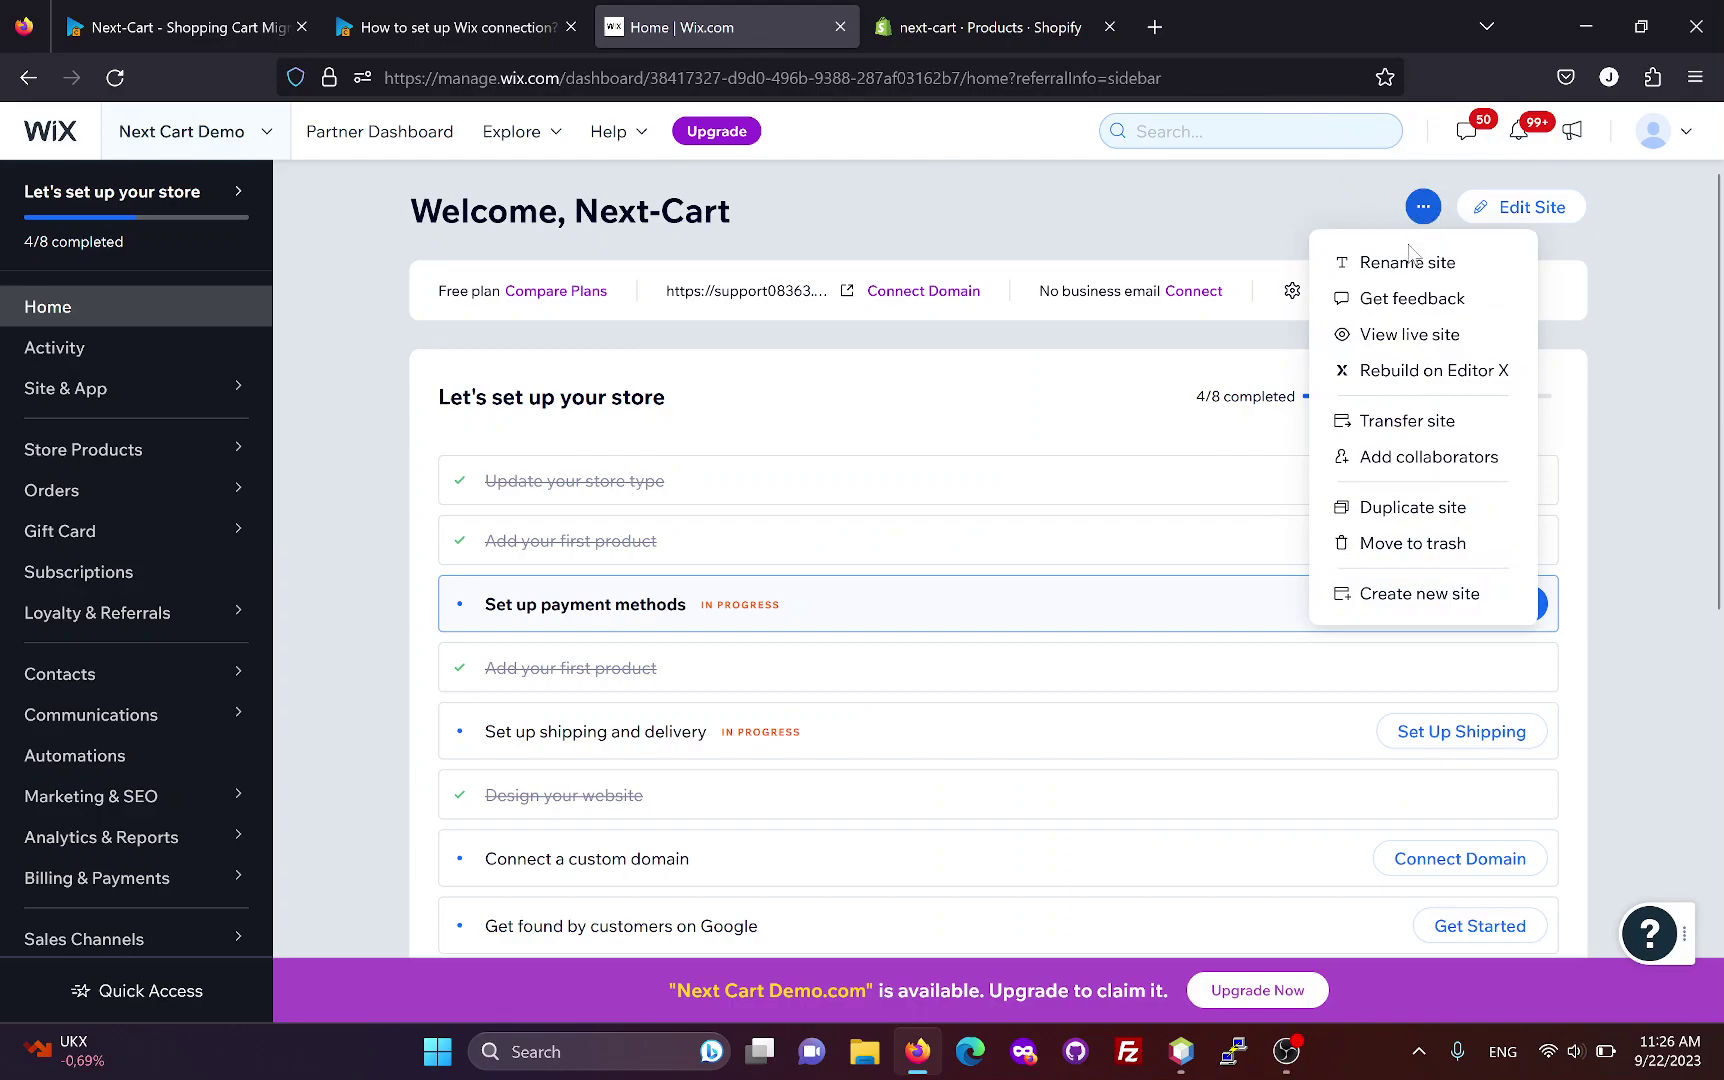
click(1429, 457)
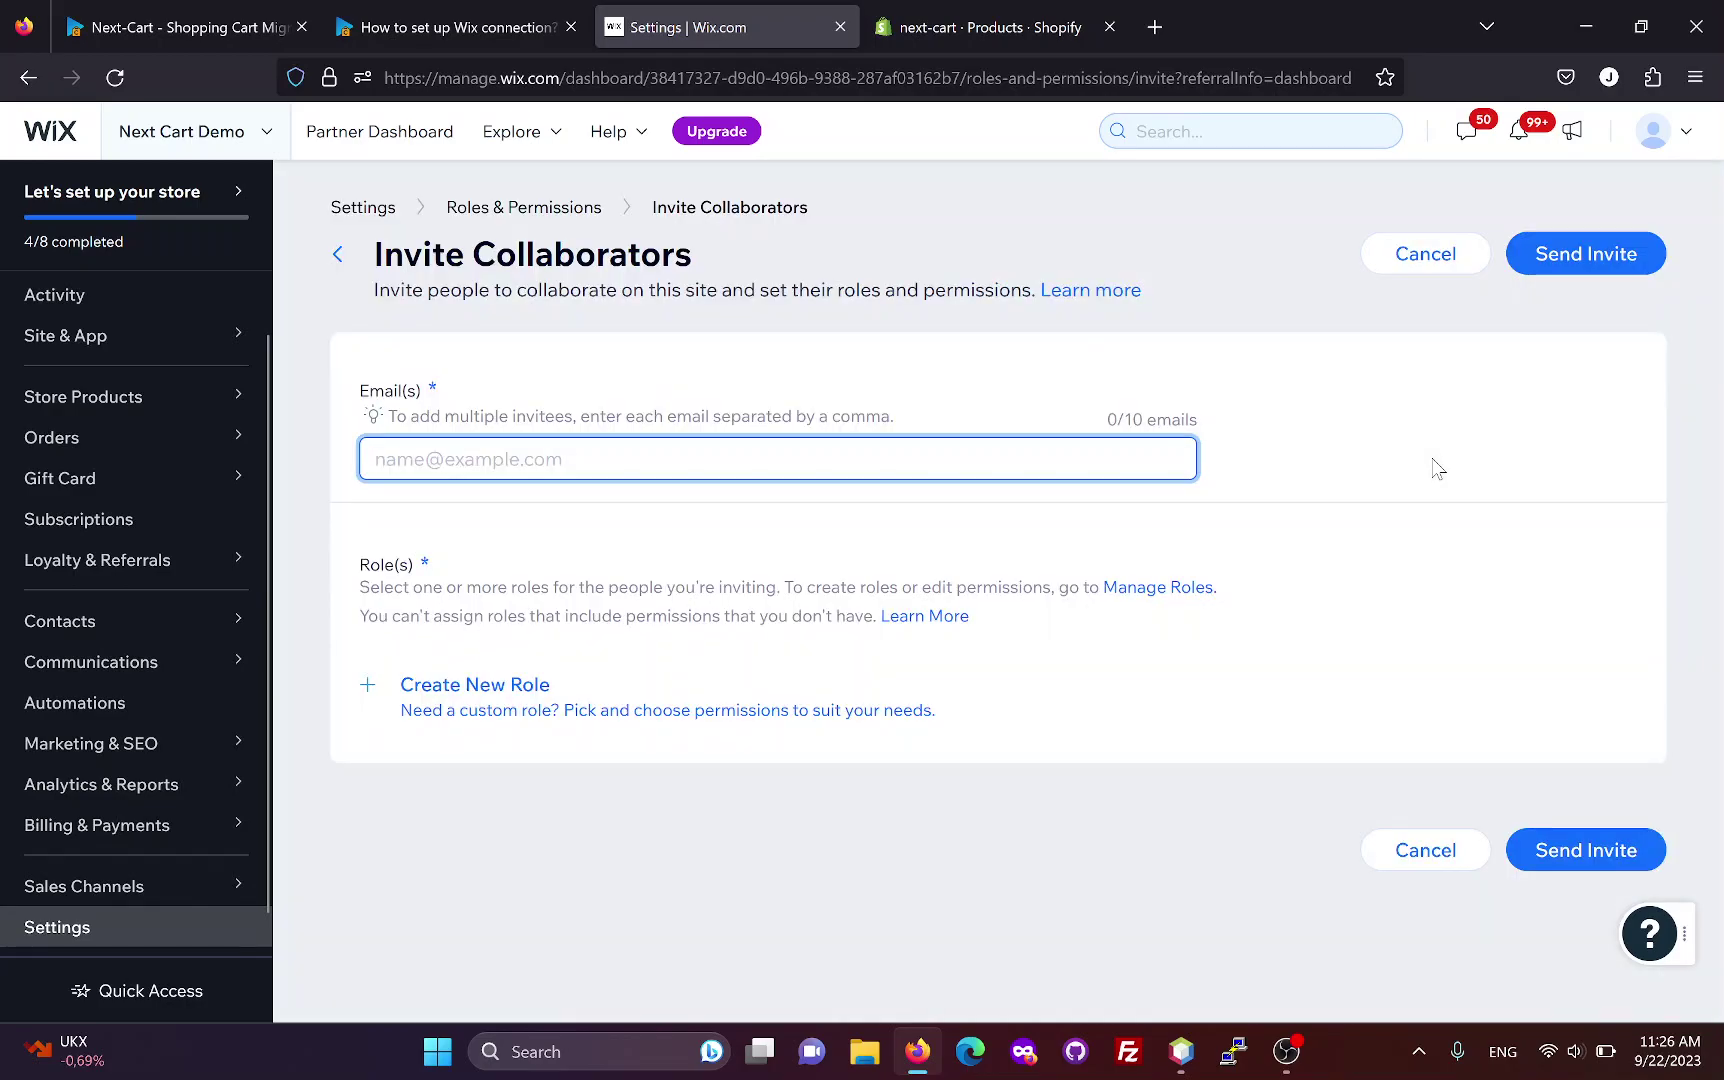
- Invite the Next-Cart support e-mail from the guide with the Admin (Co-Owner) role
click(465, 27)
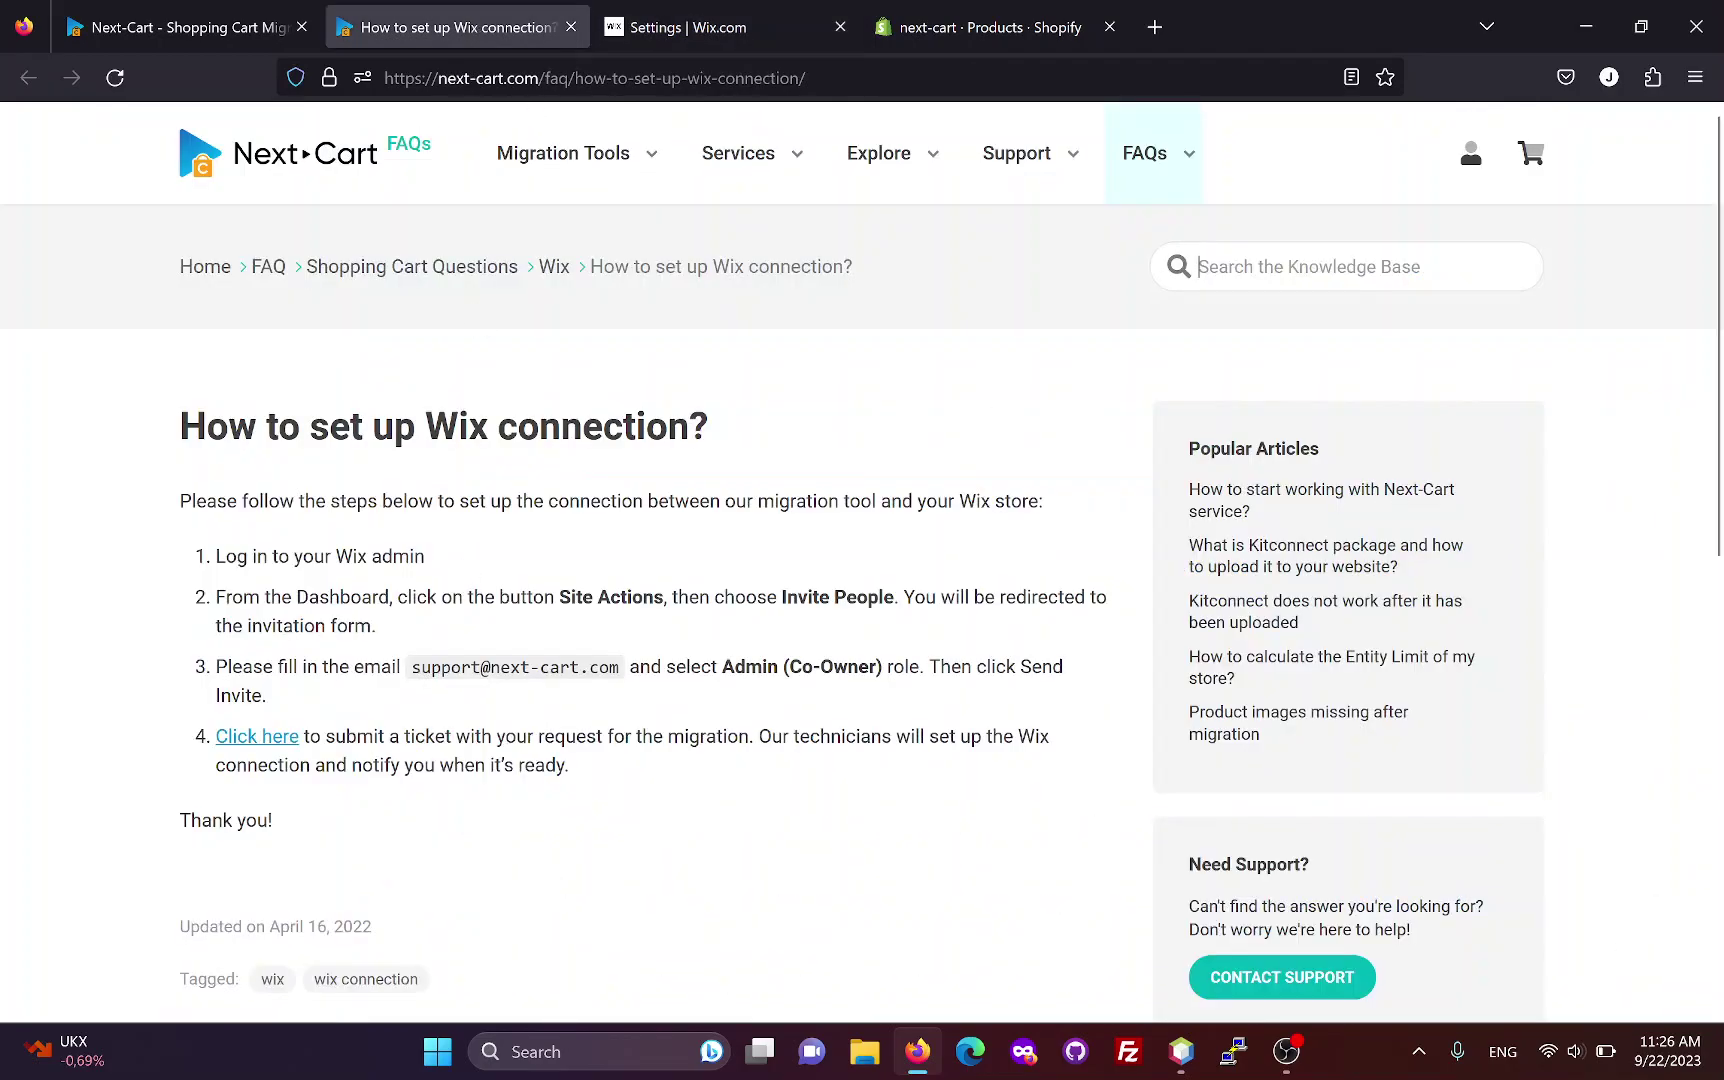
drag(412, 667, 611, 667)
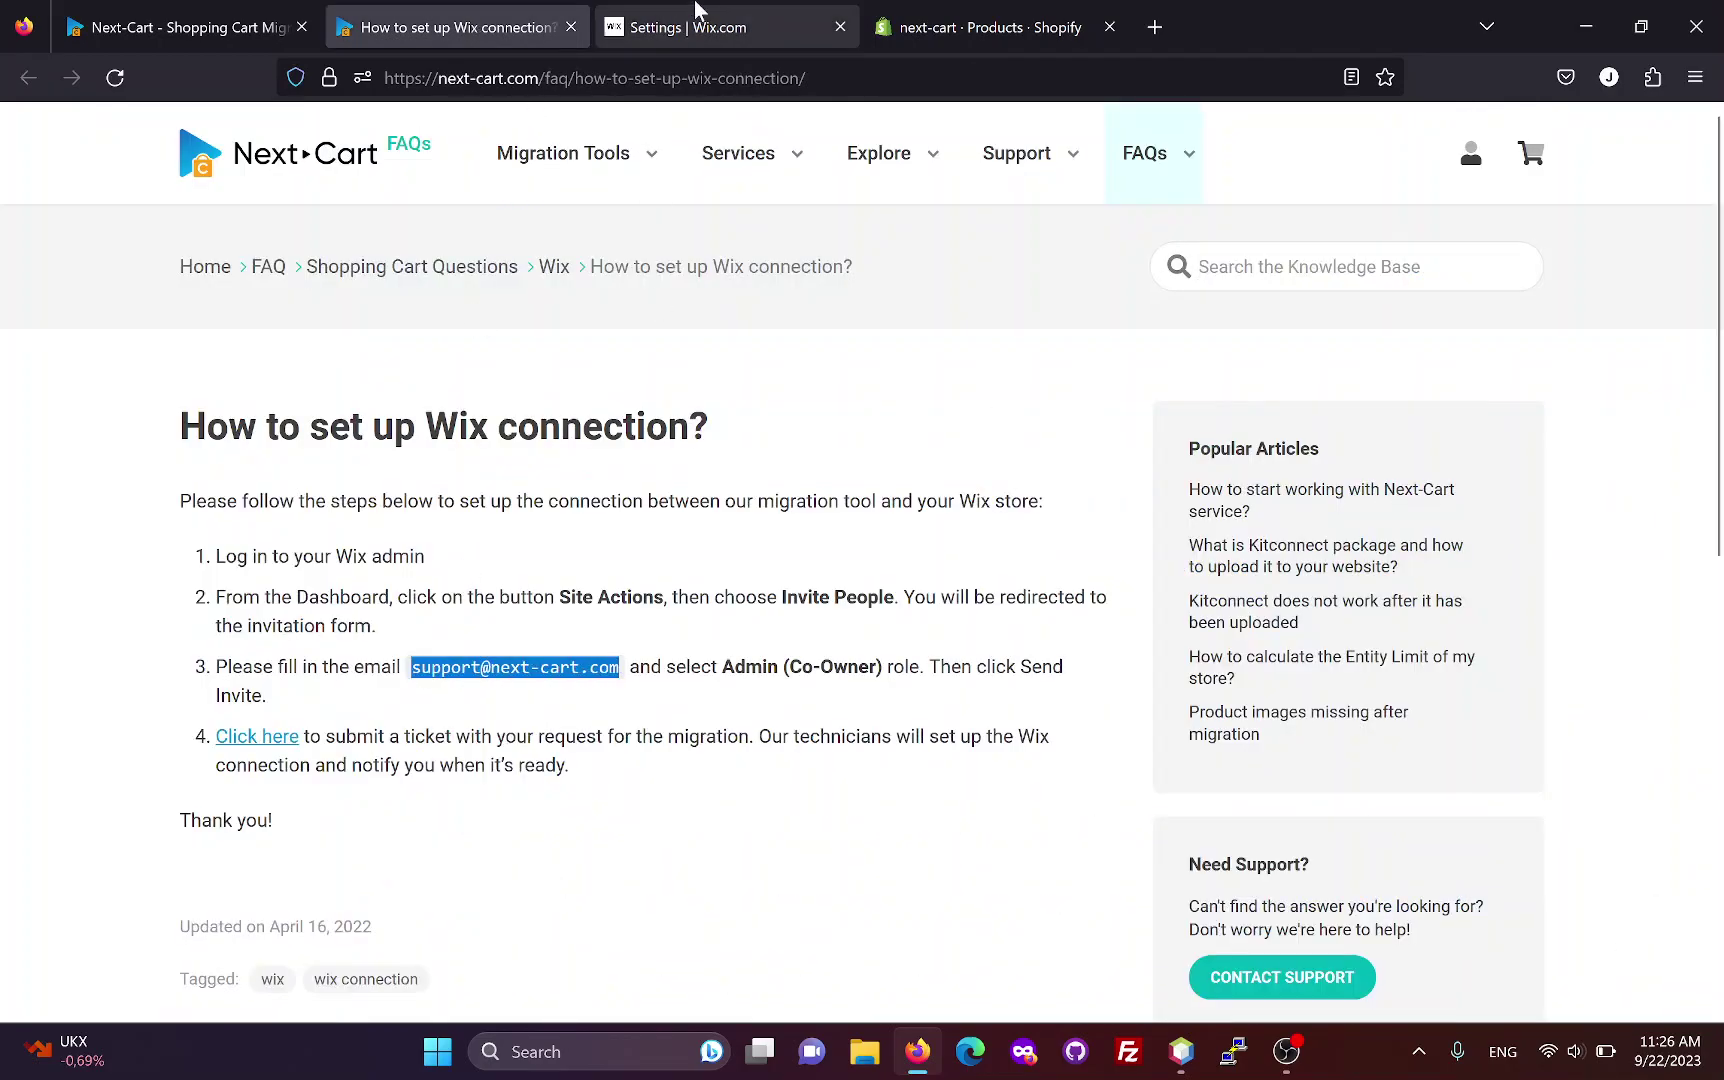
click(675, 27)
key(ctrl+v)
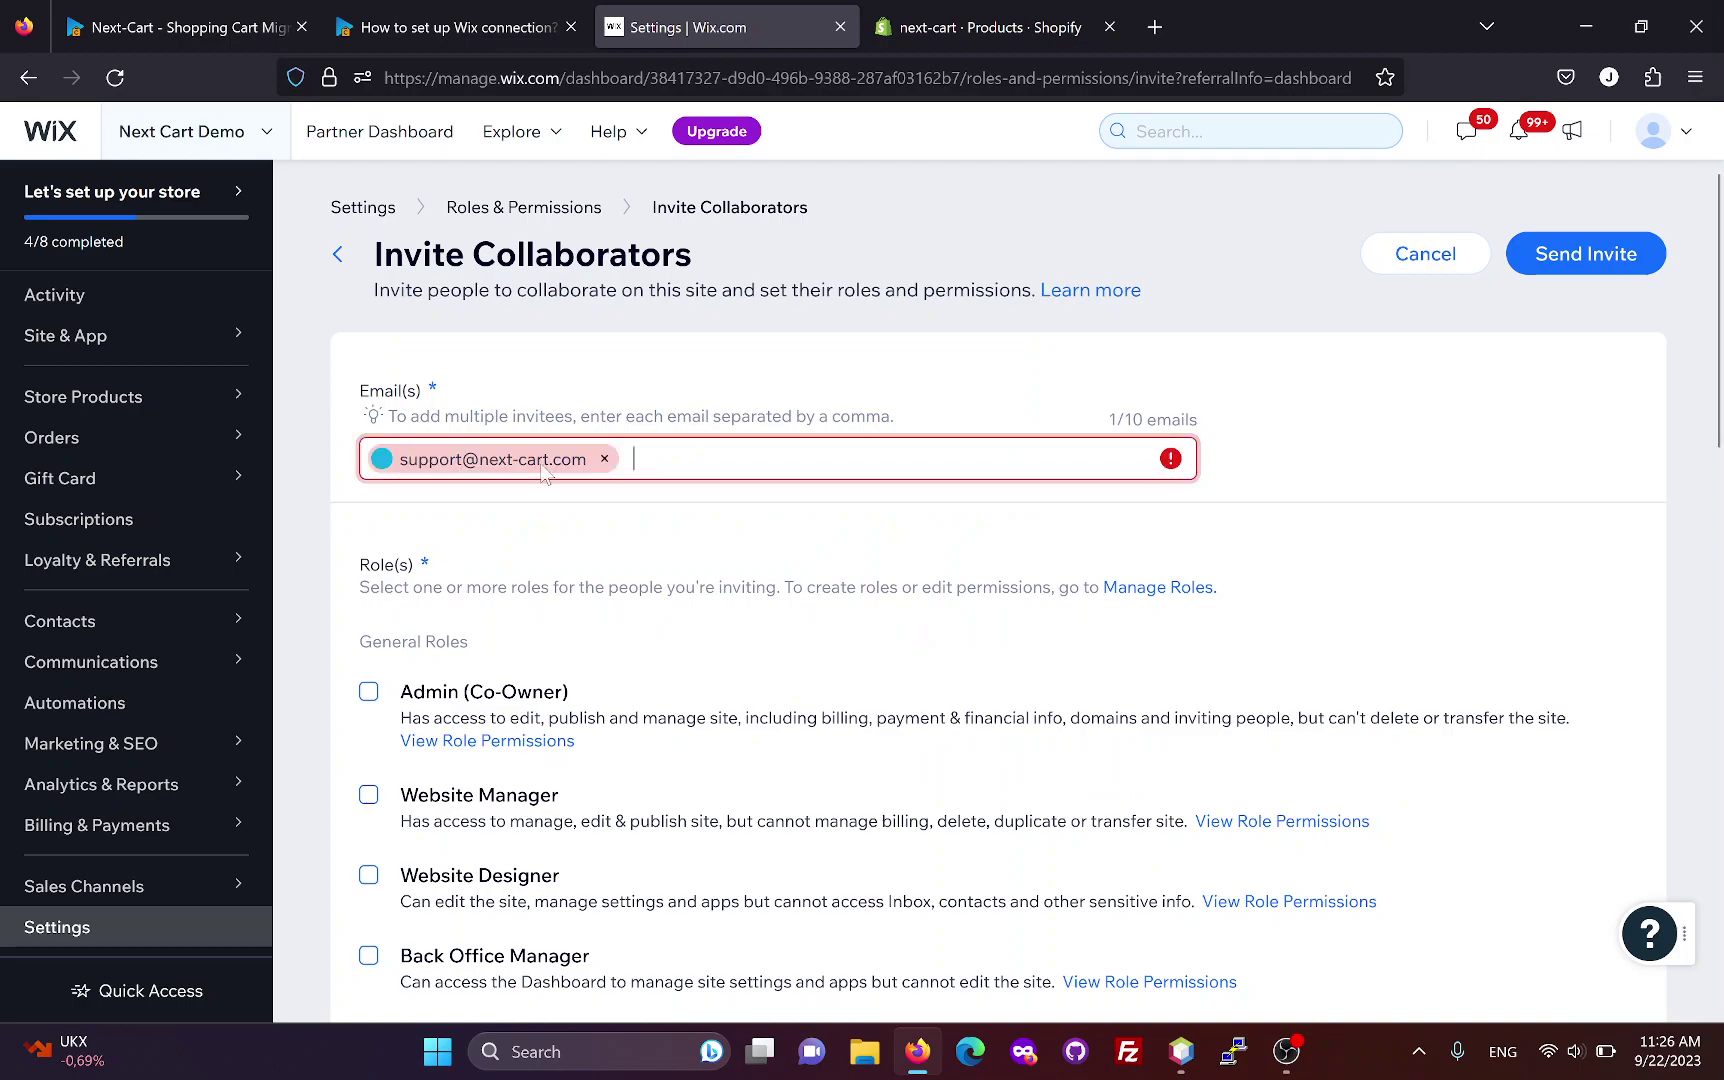
click(369, 692)
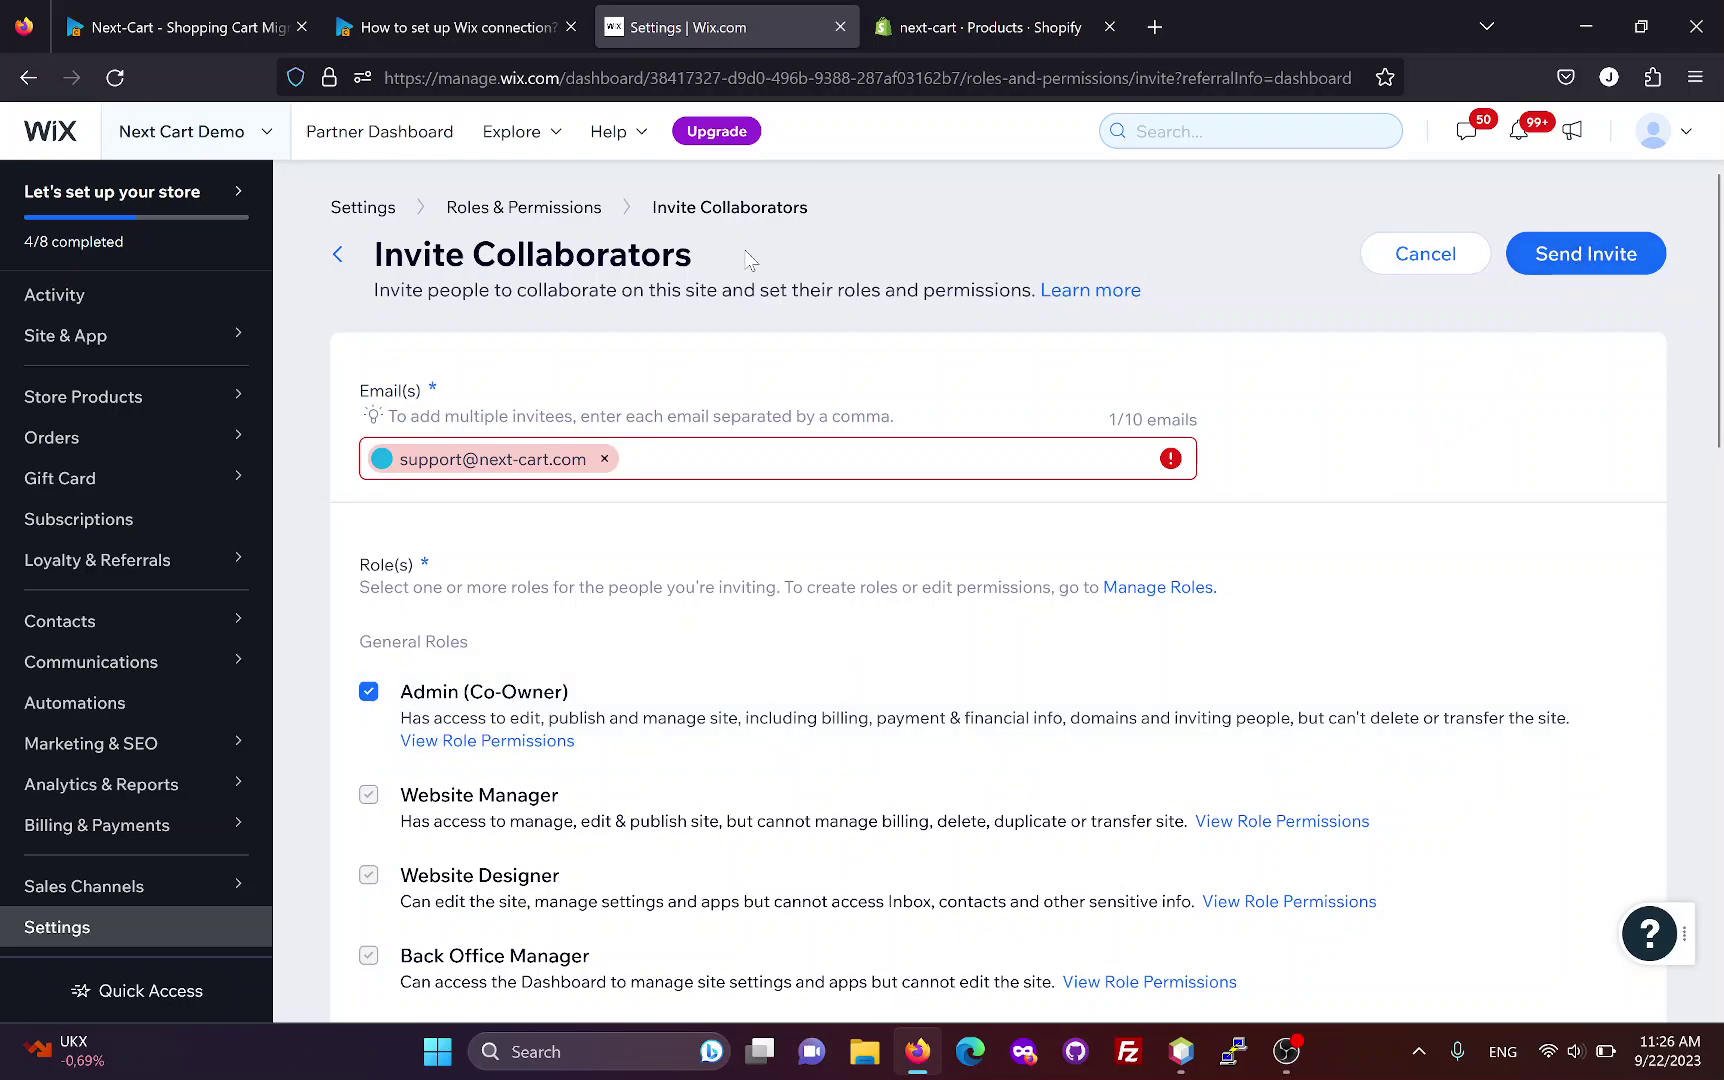
click(467, 27)
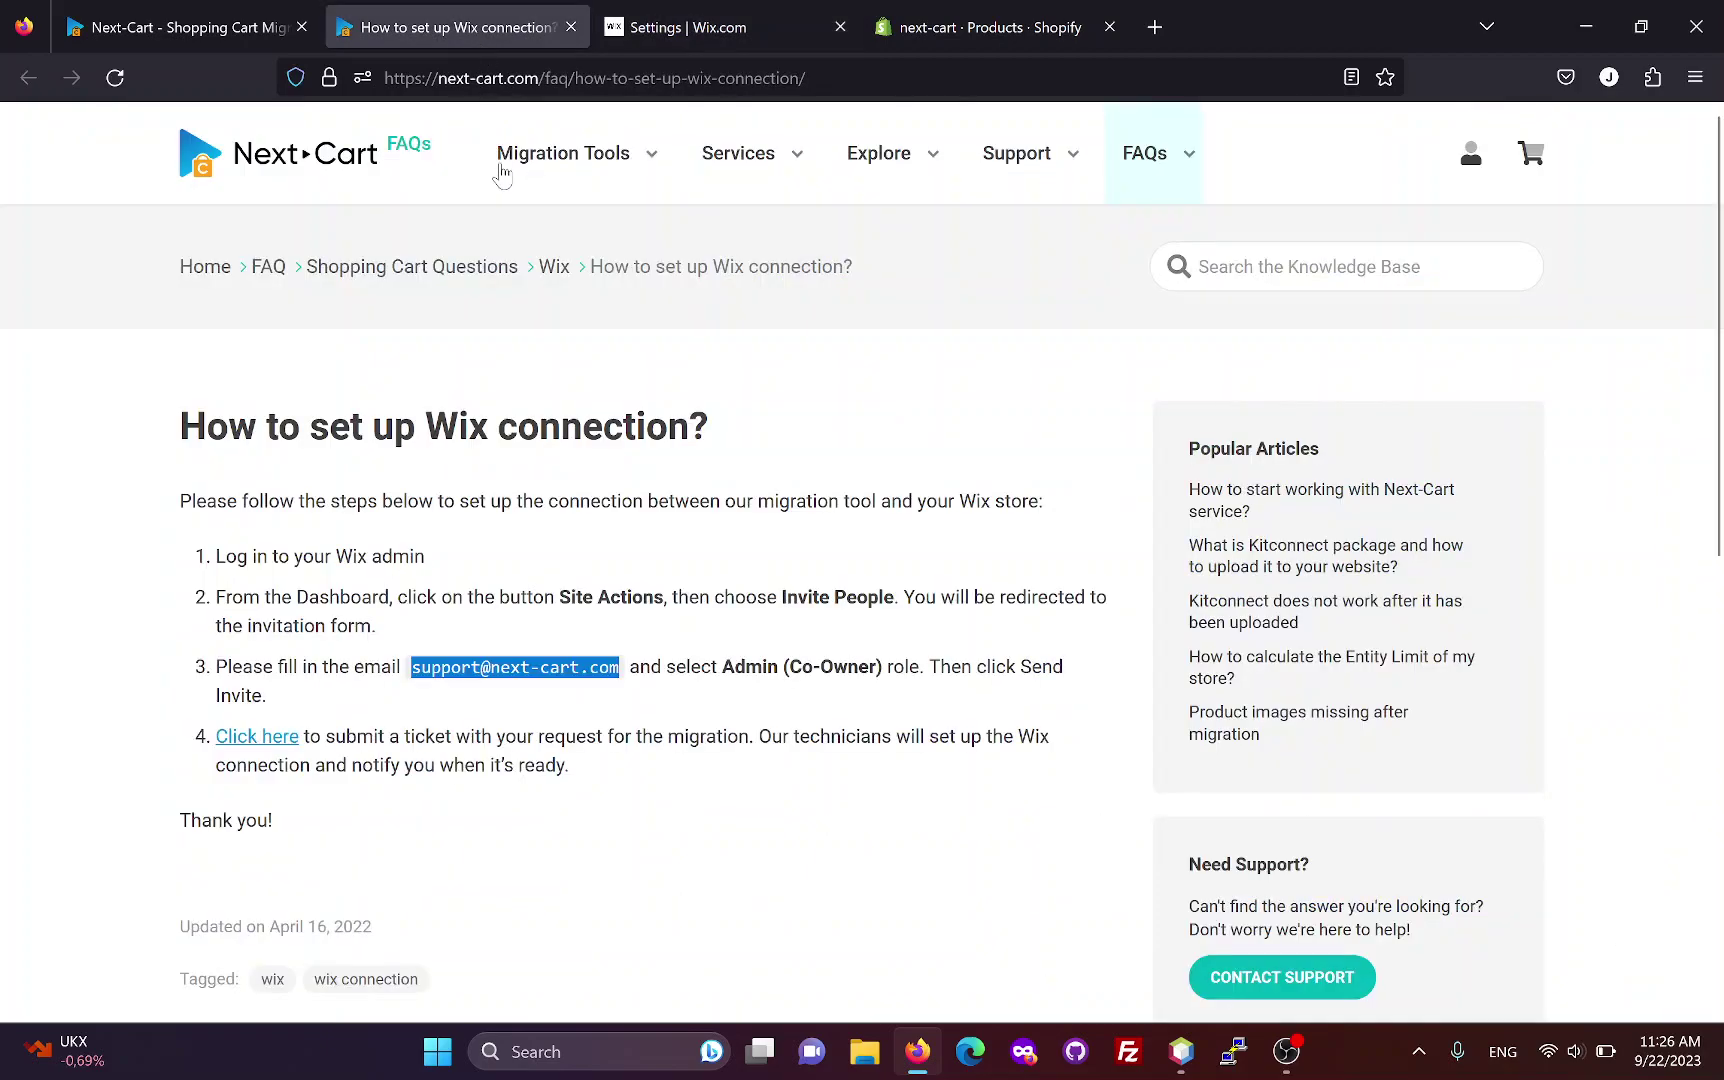
click(470, 626)
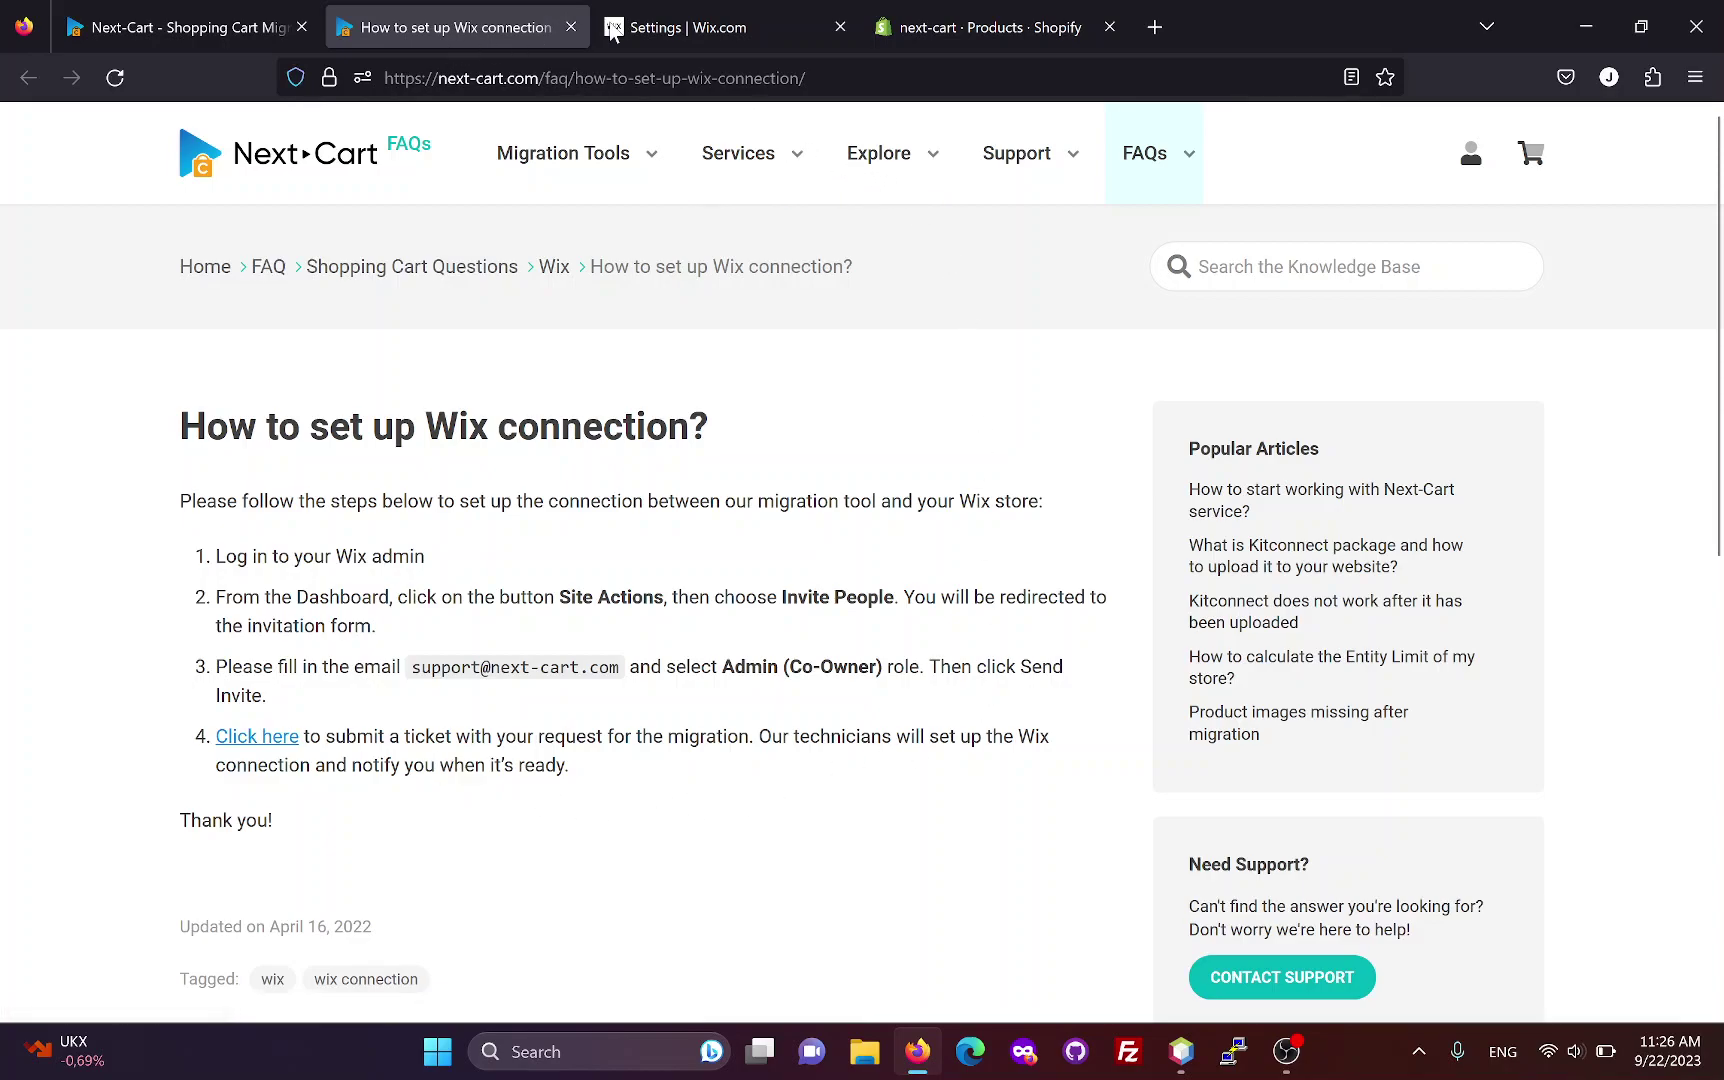
click(705, 22)
click(218, 341)
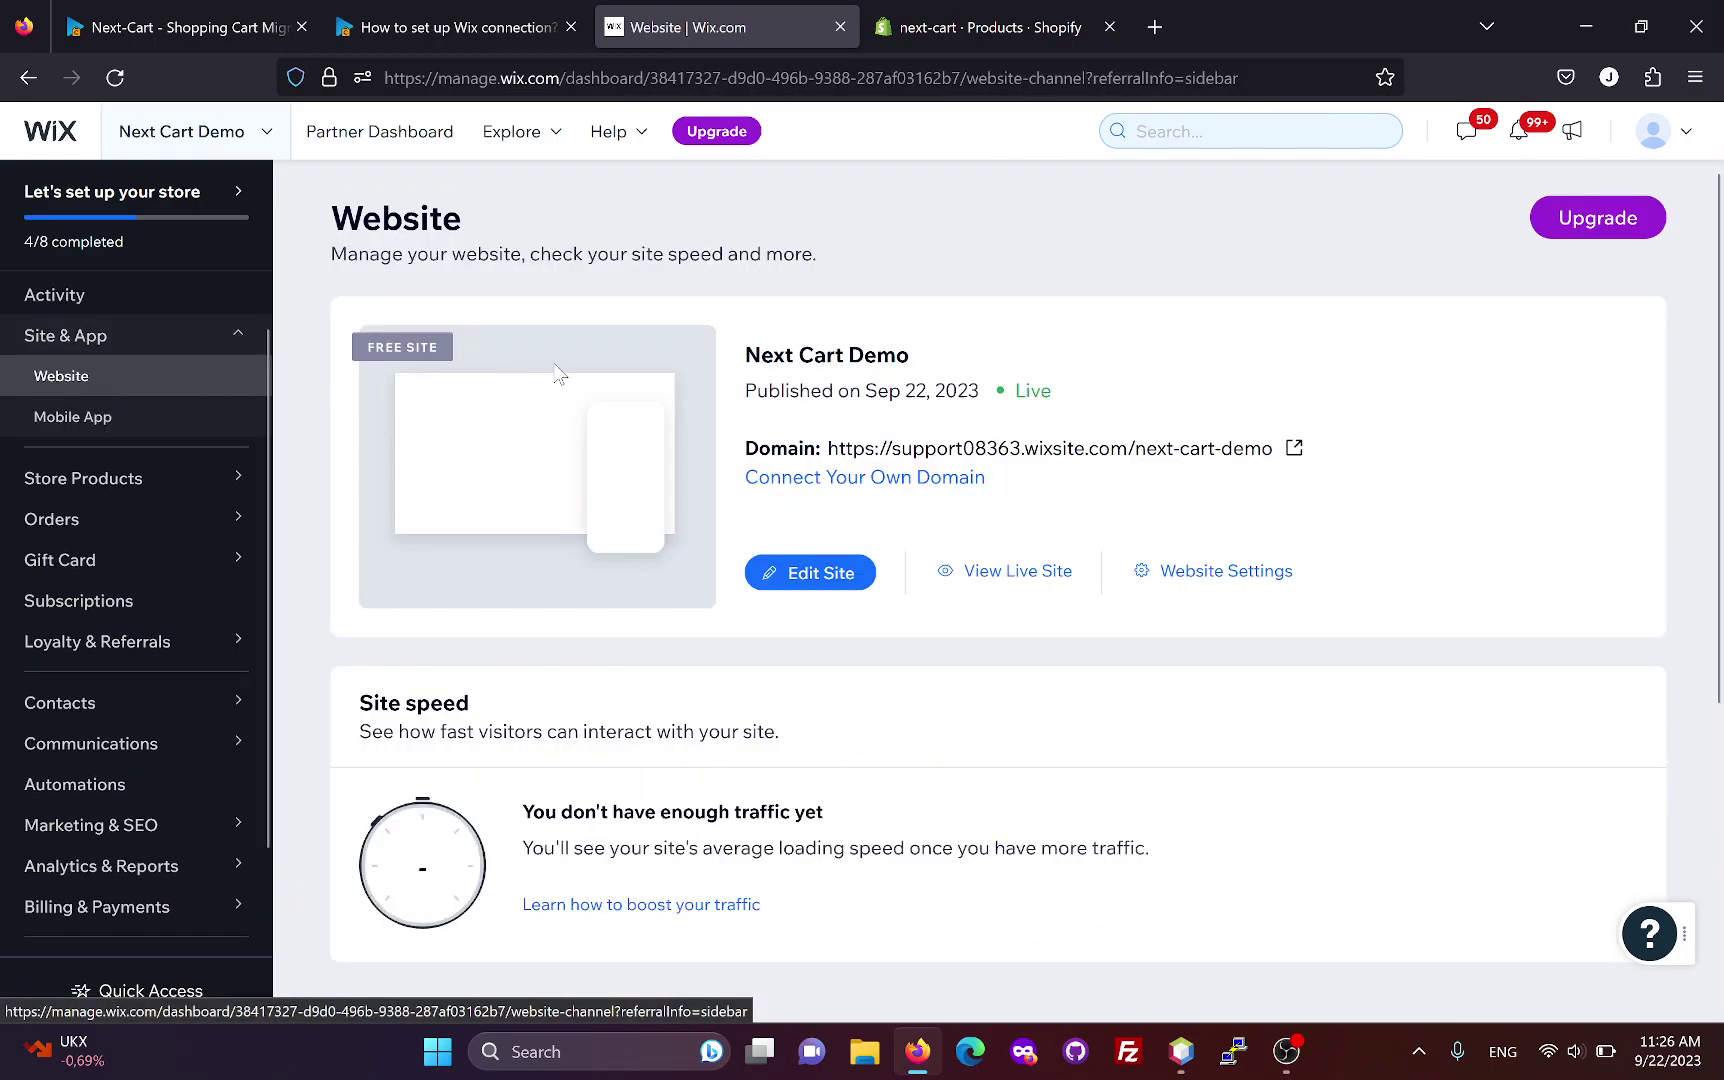
right_click(1066, 447)
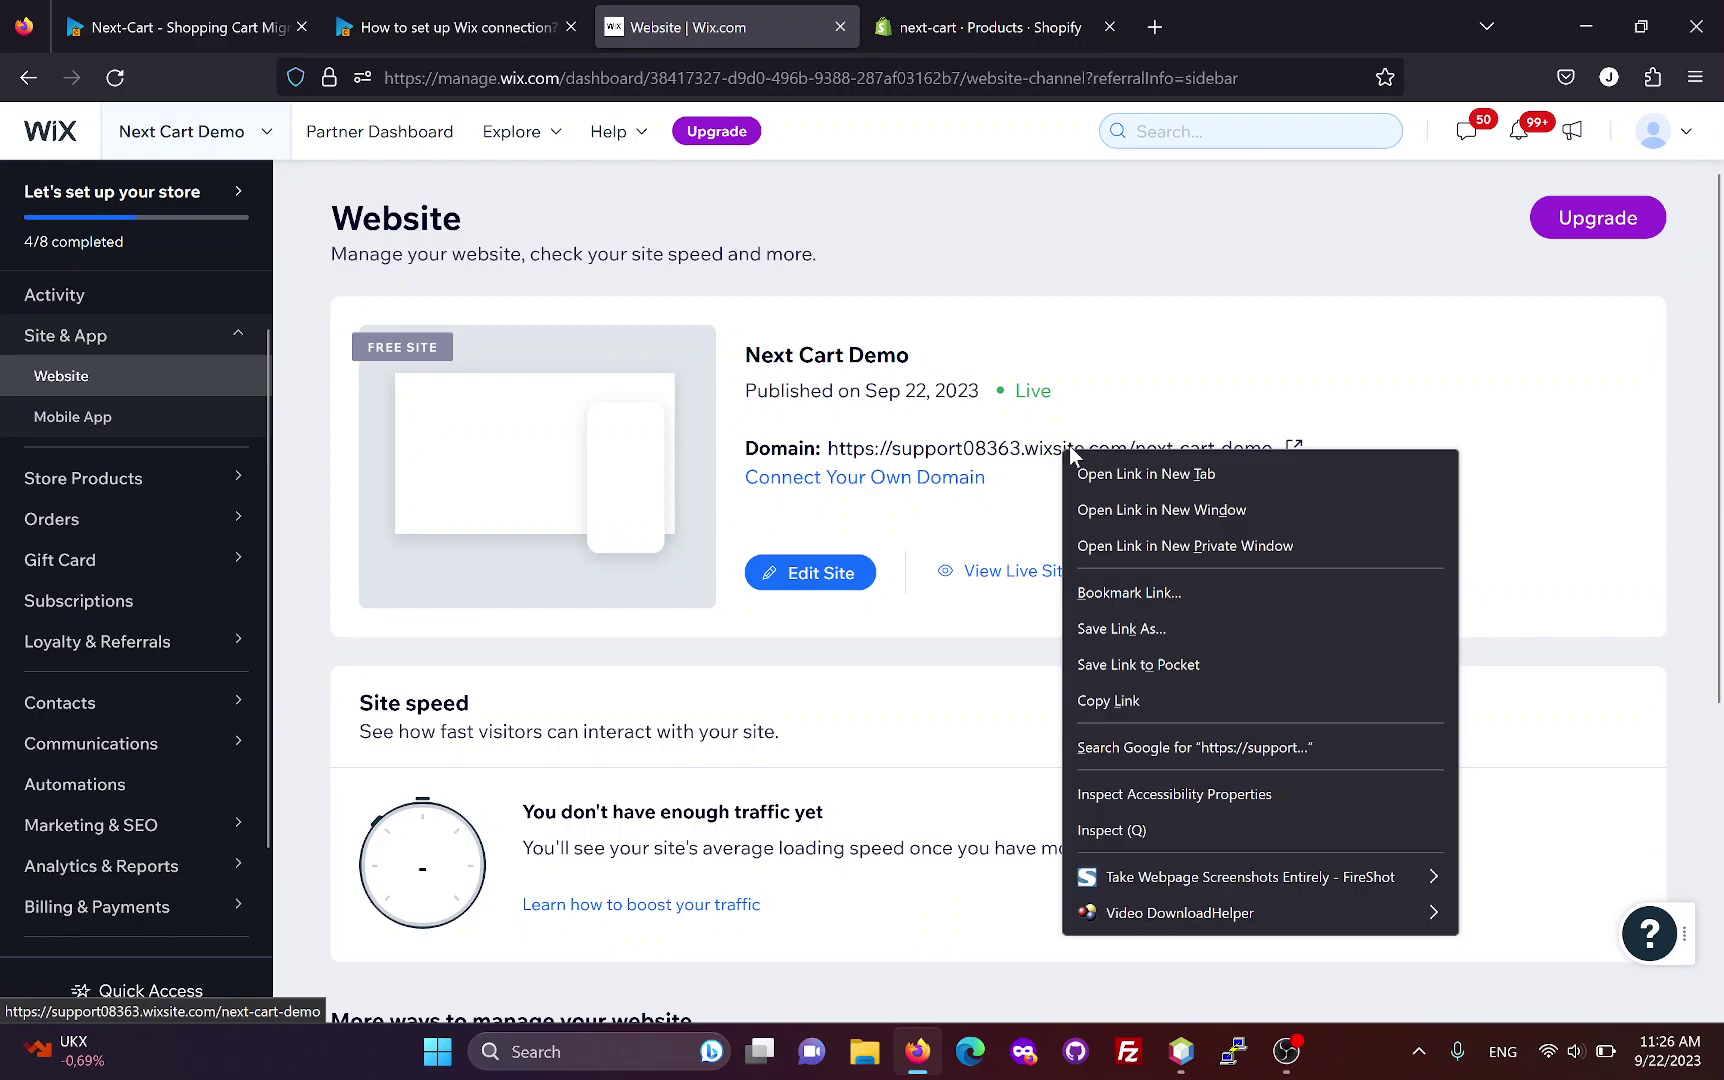
click(1139, 703)
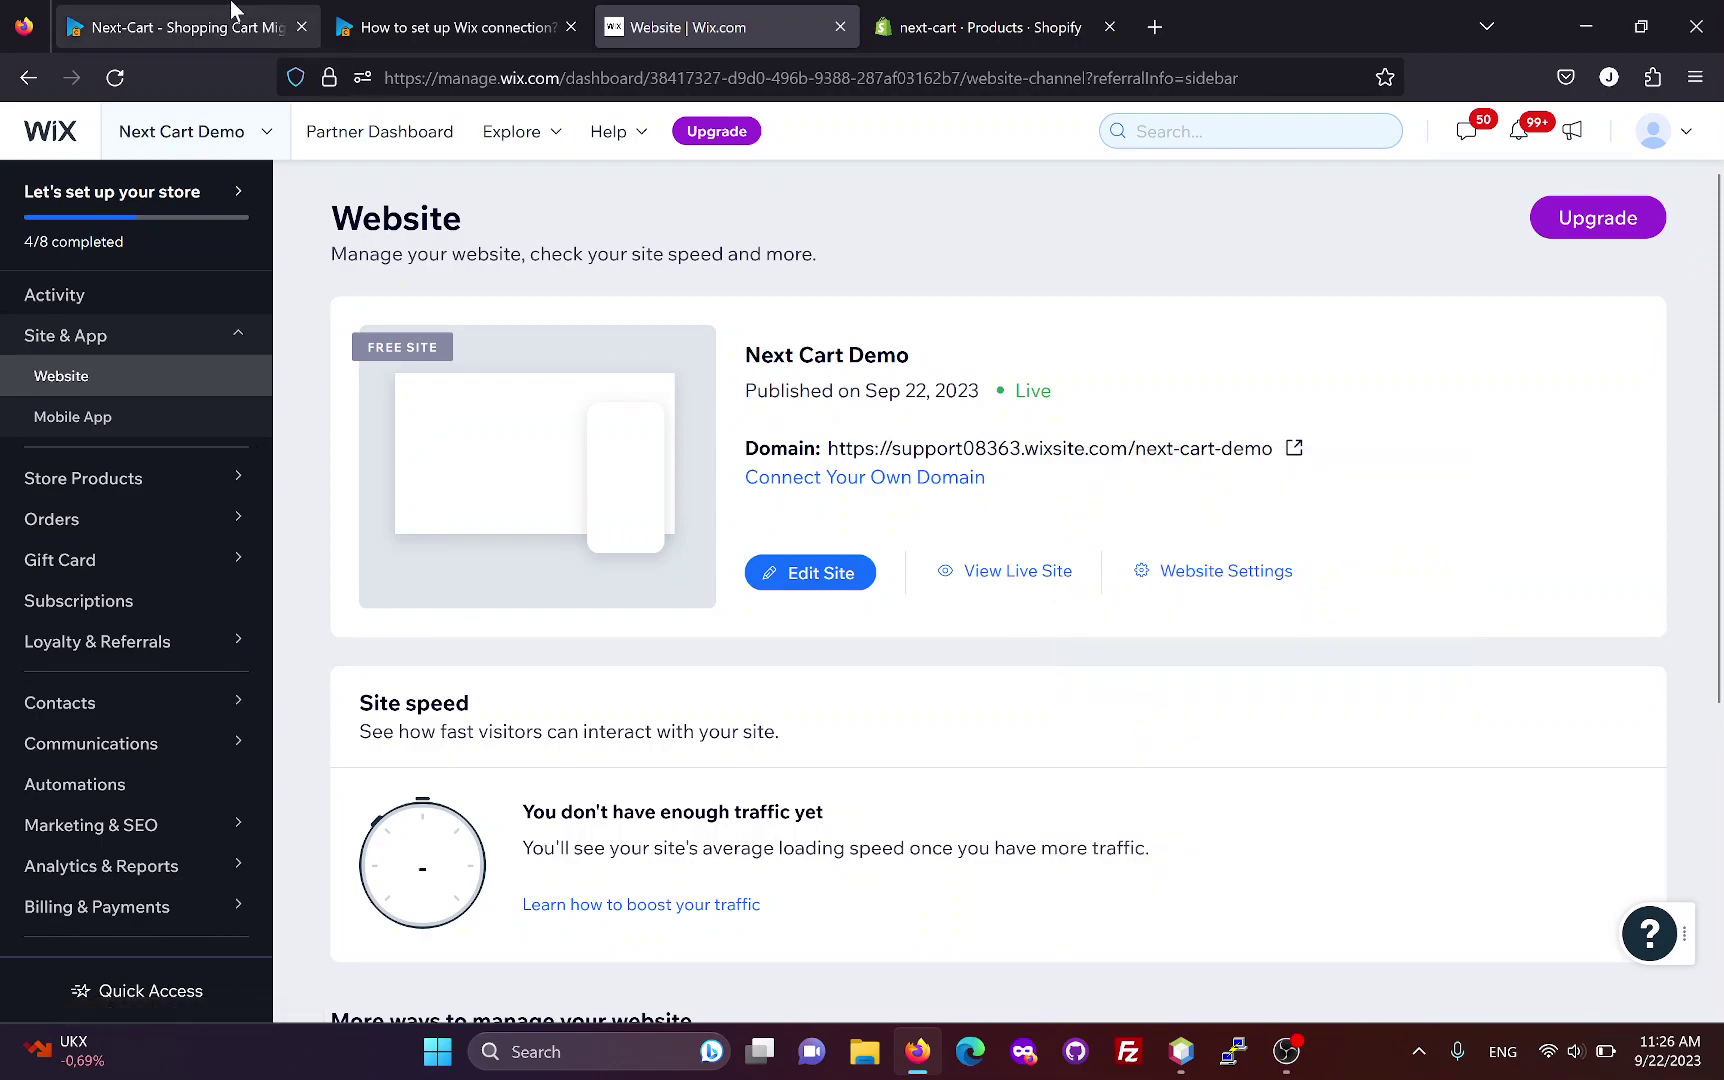
click(175, 27)
click(370, 612)
key(ctrl+v)
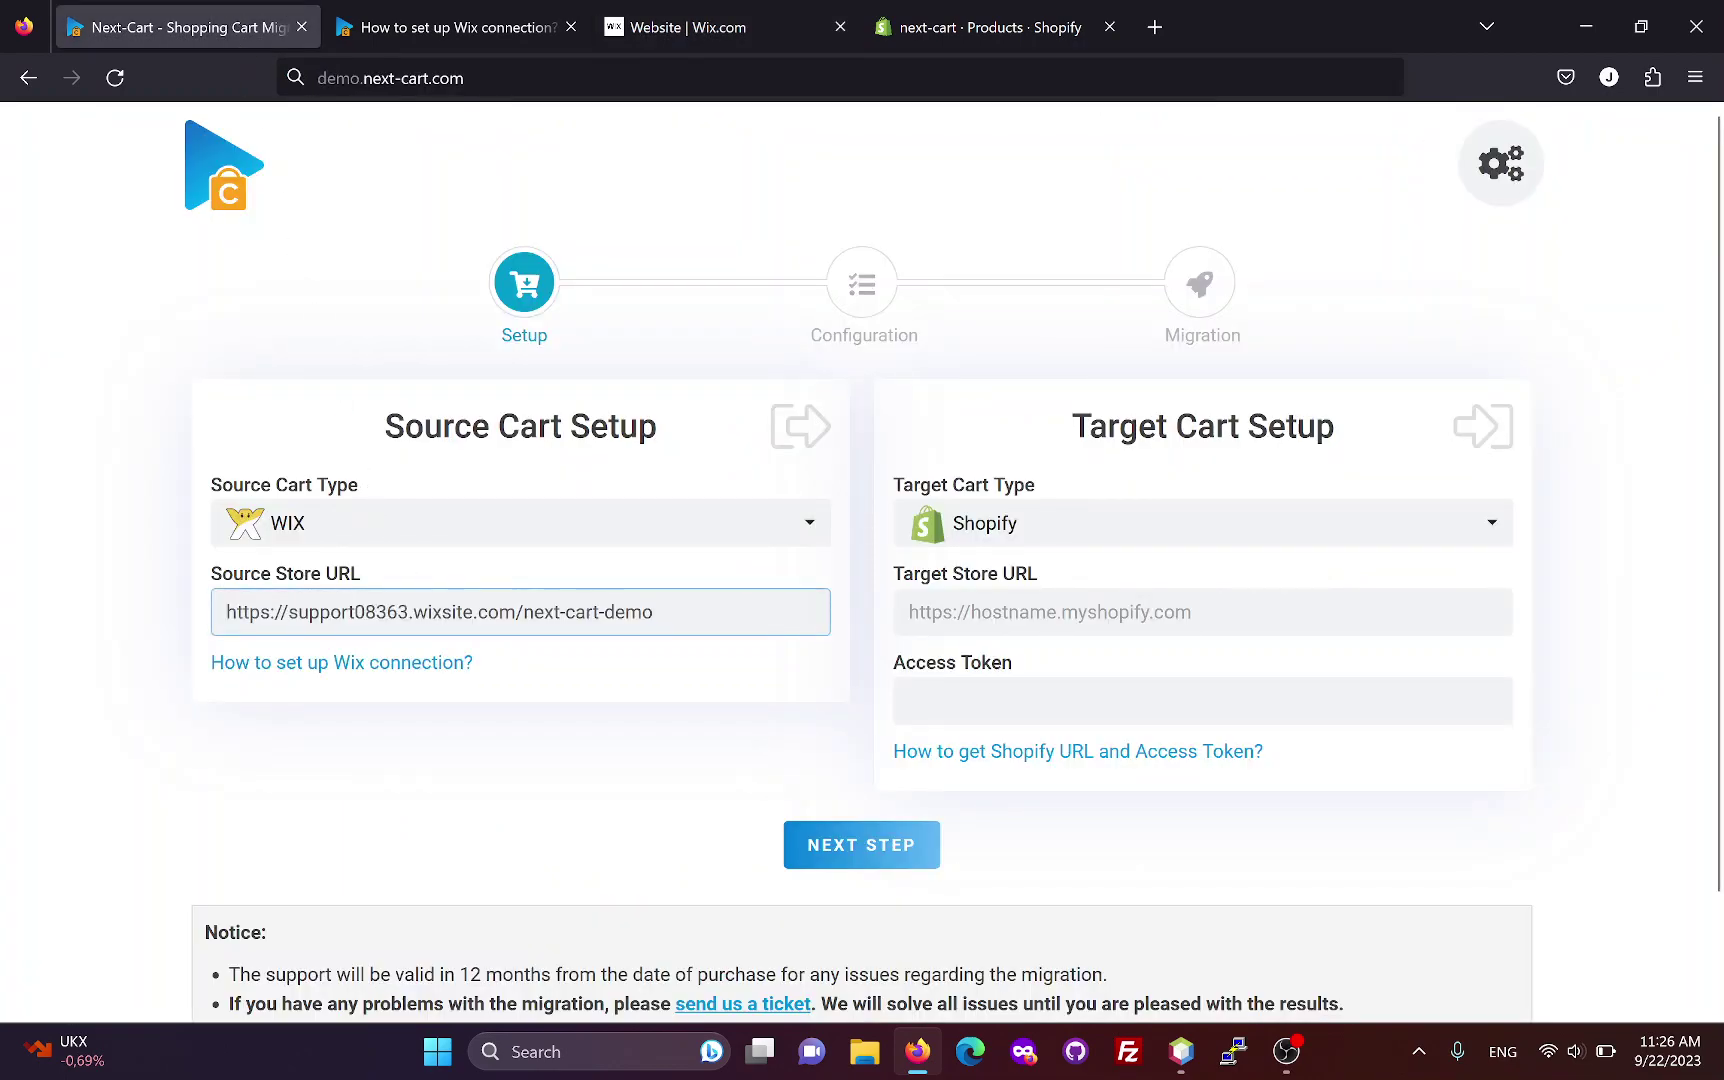
click(1000, 612)
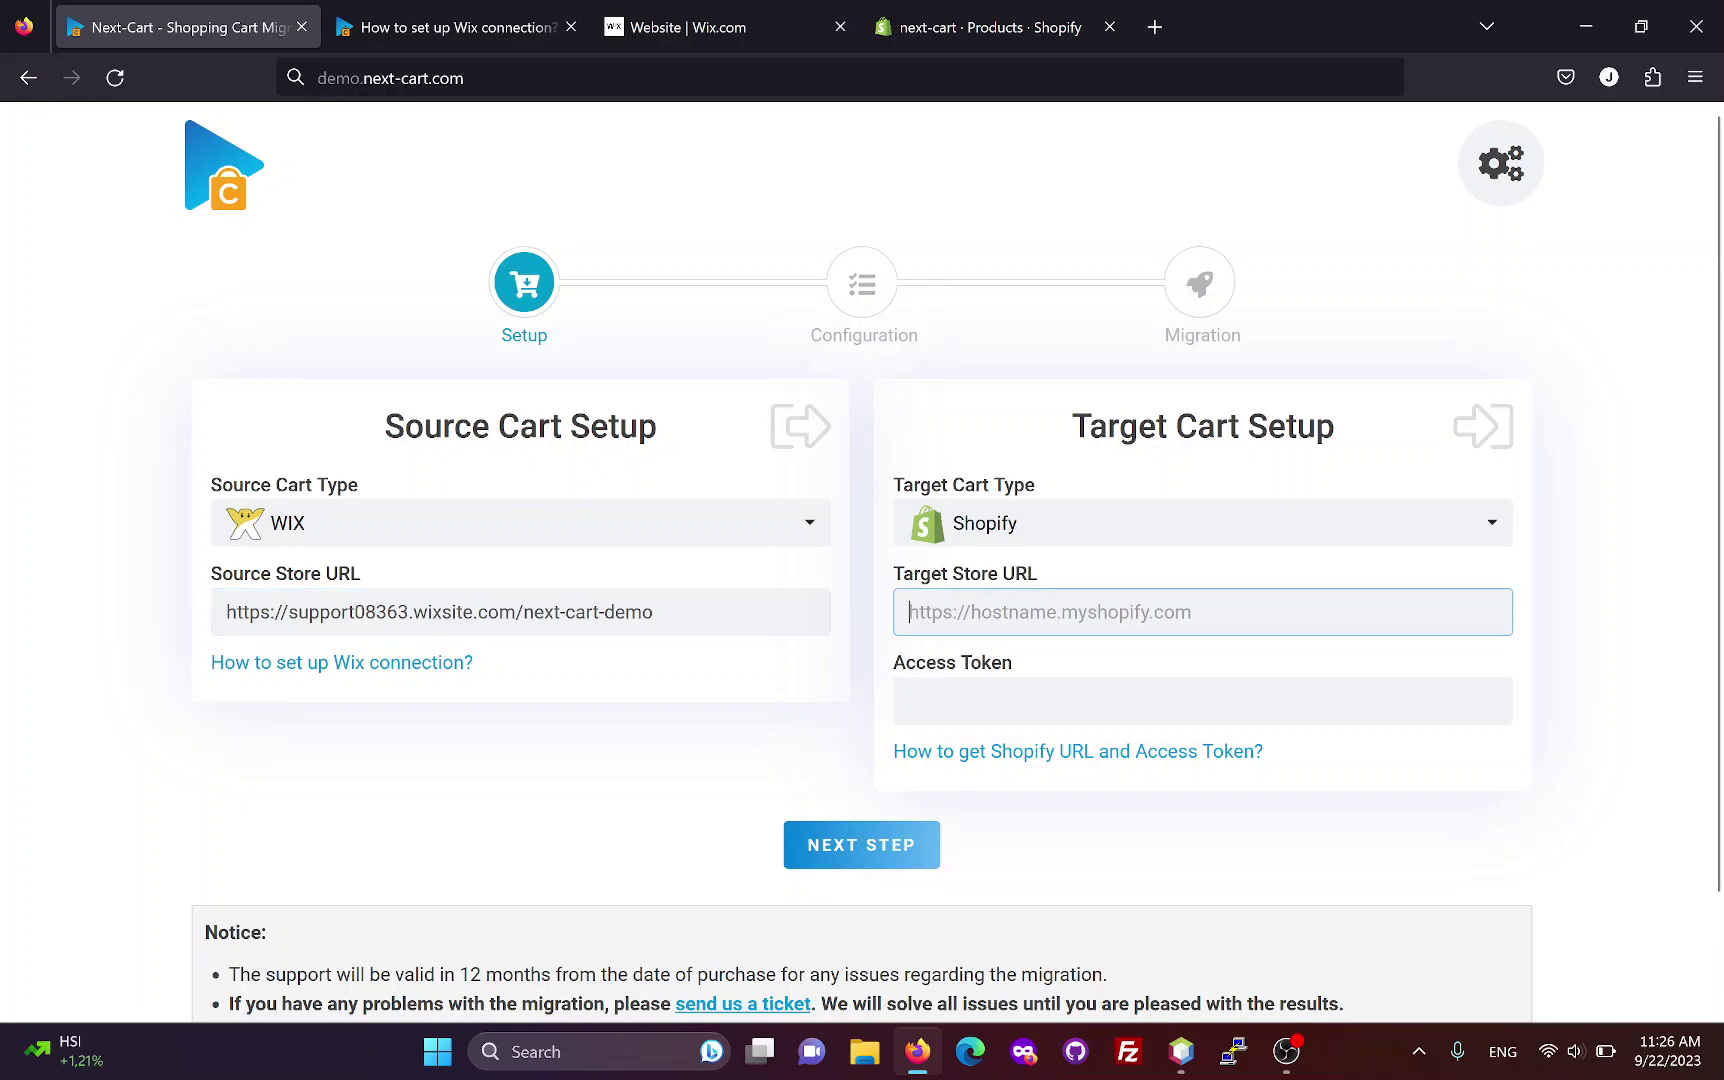
click(985, 22)
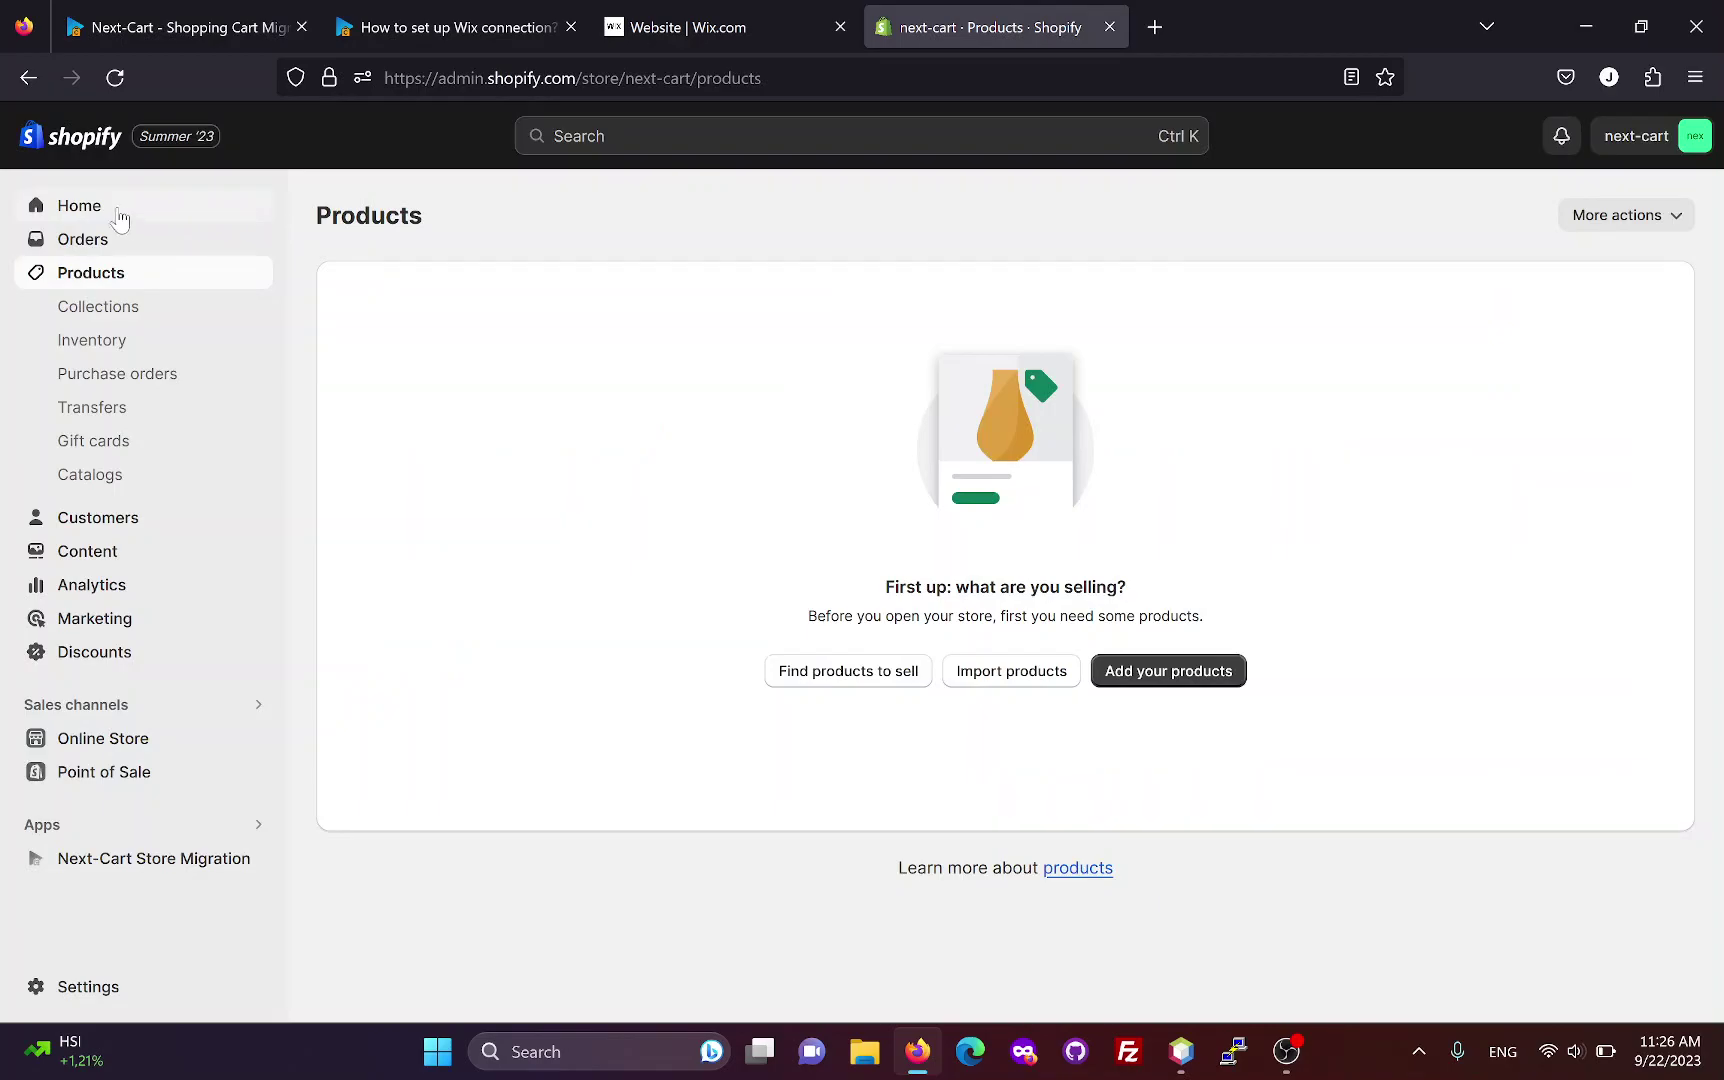
right_click(77, 205)
click(172, 459)
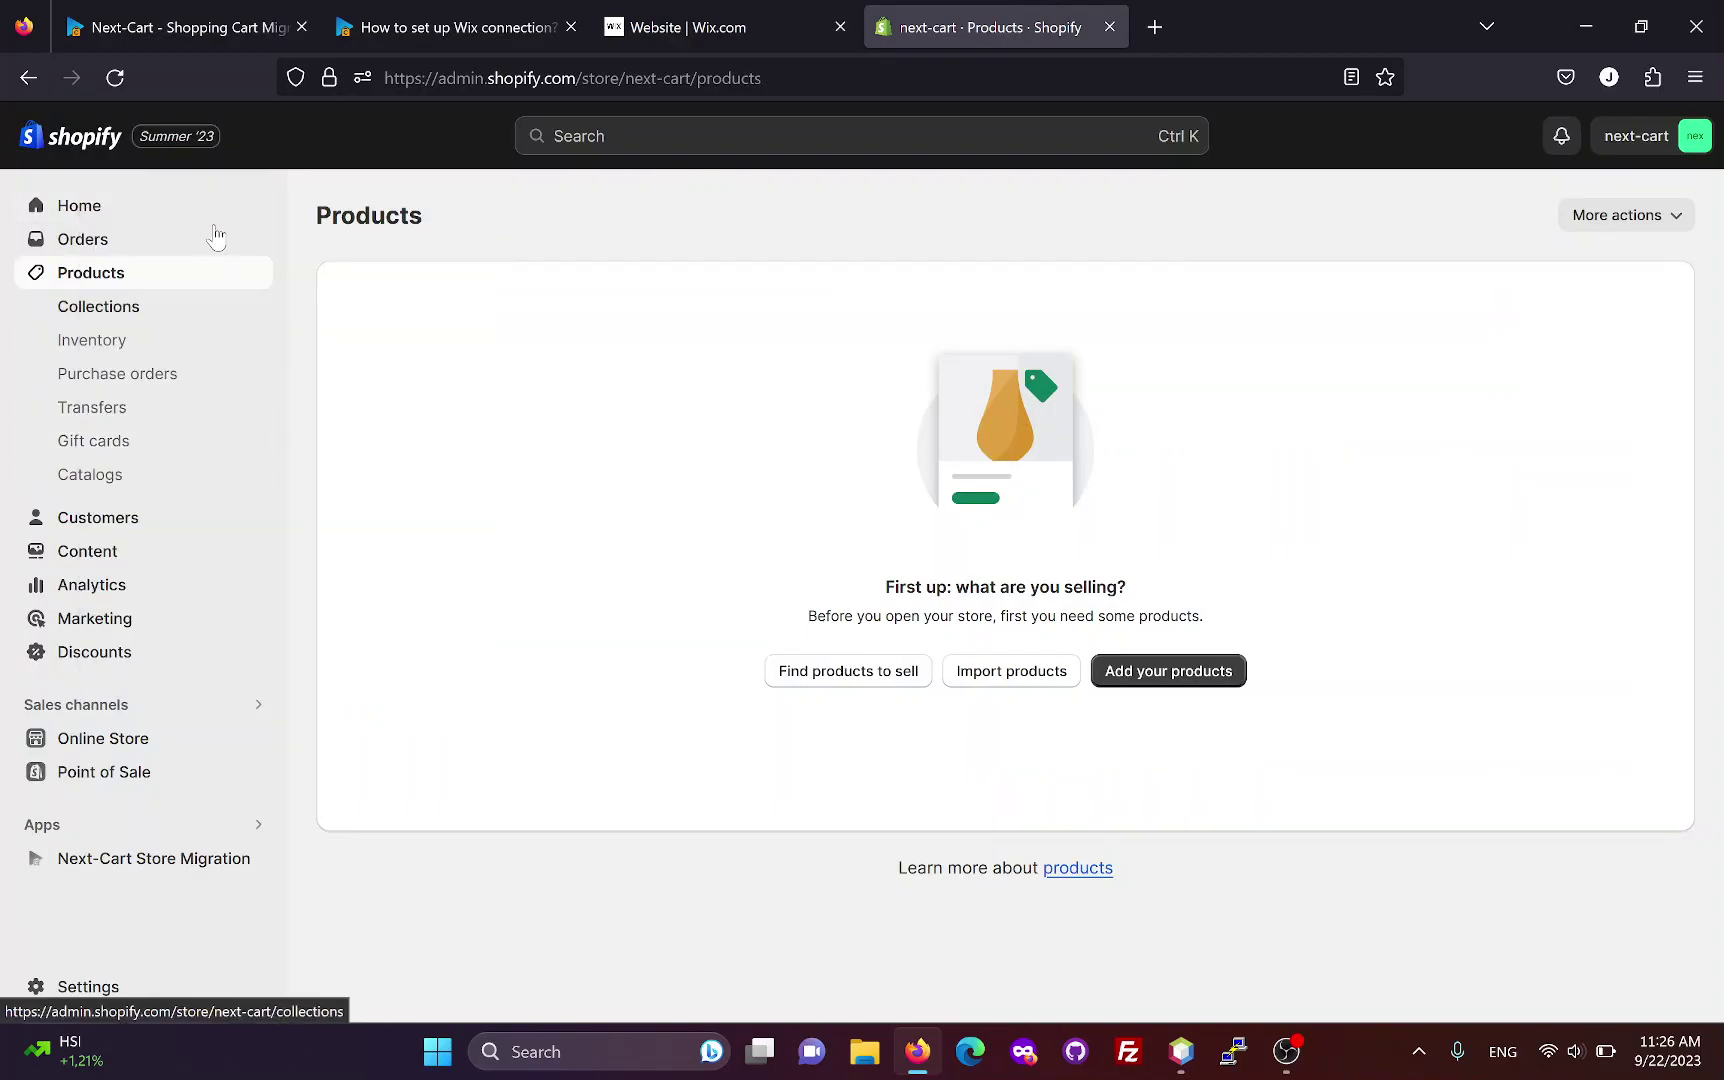
click(175, 22)
key(ctrl+v)
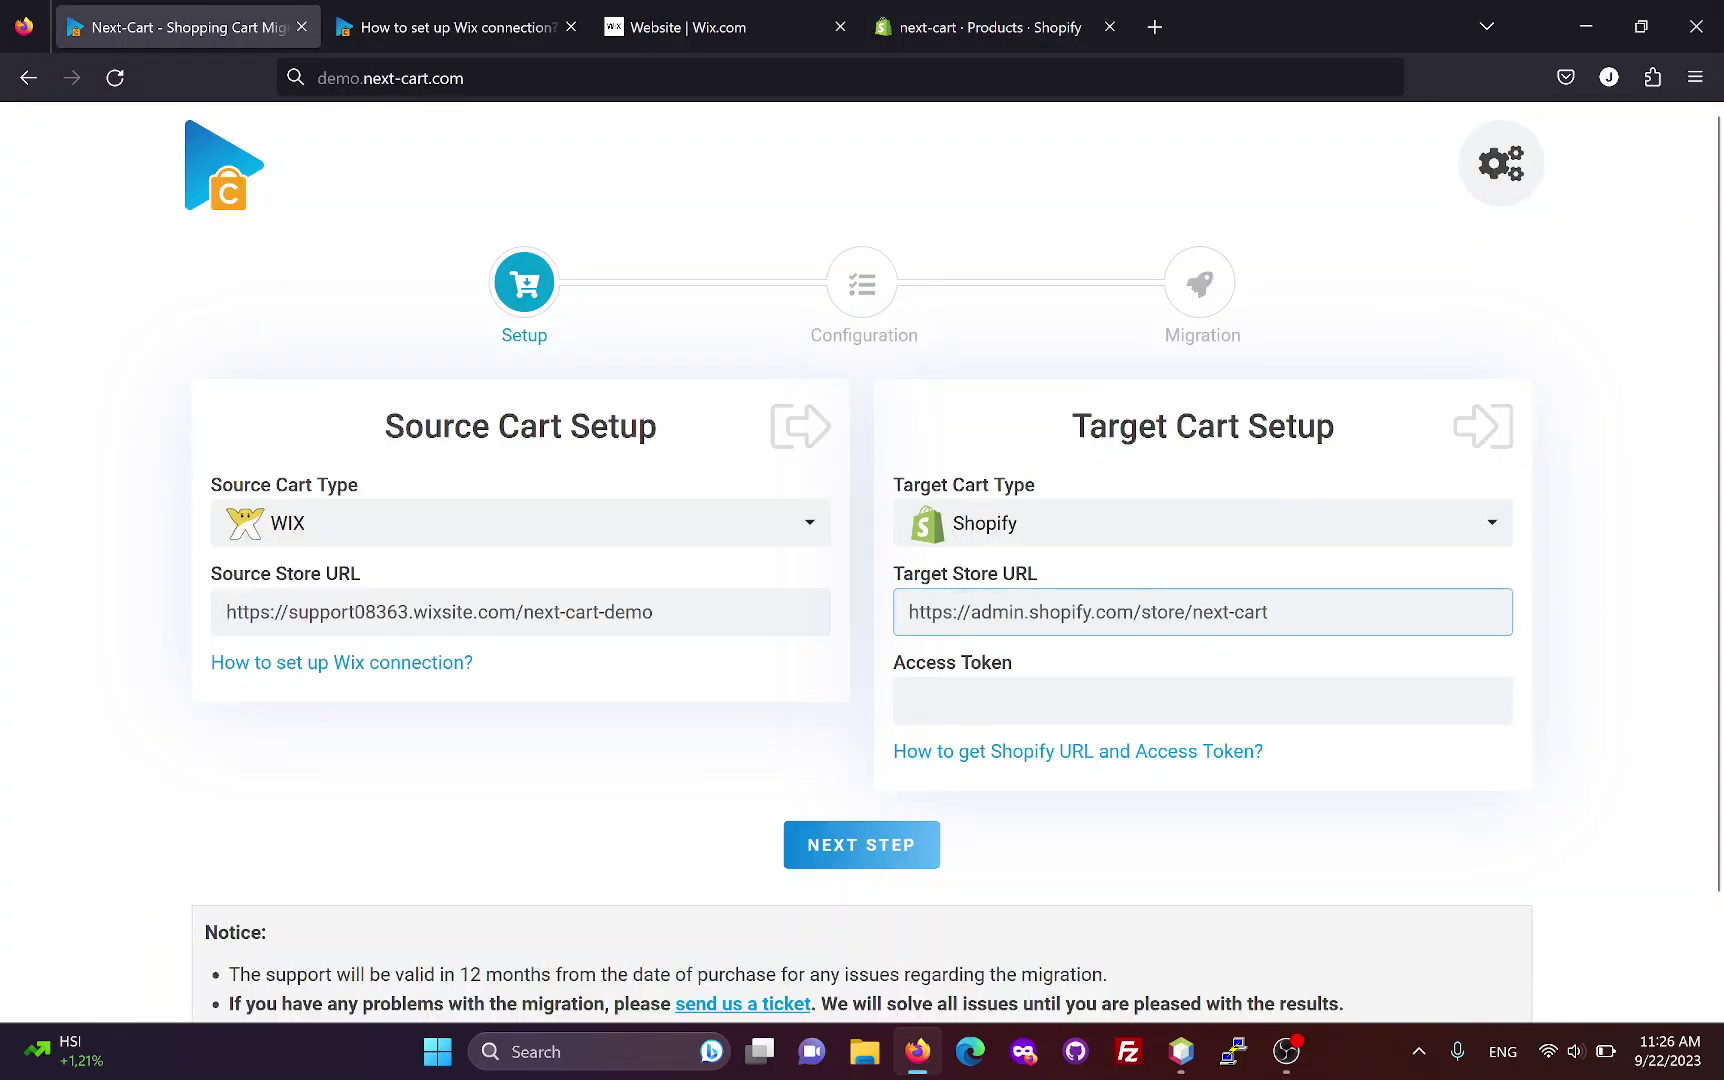
key(Tab)
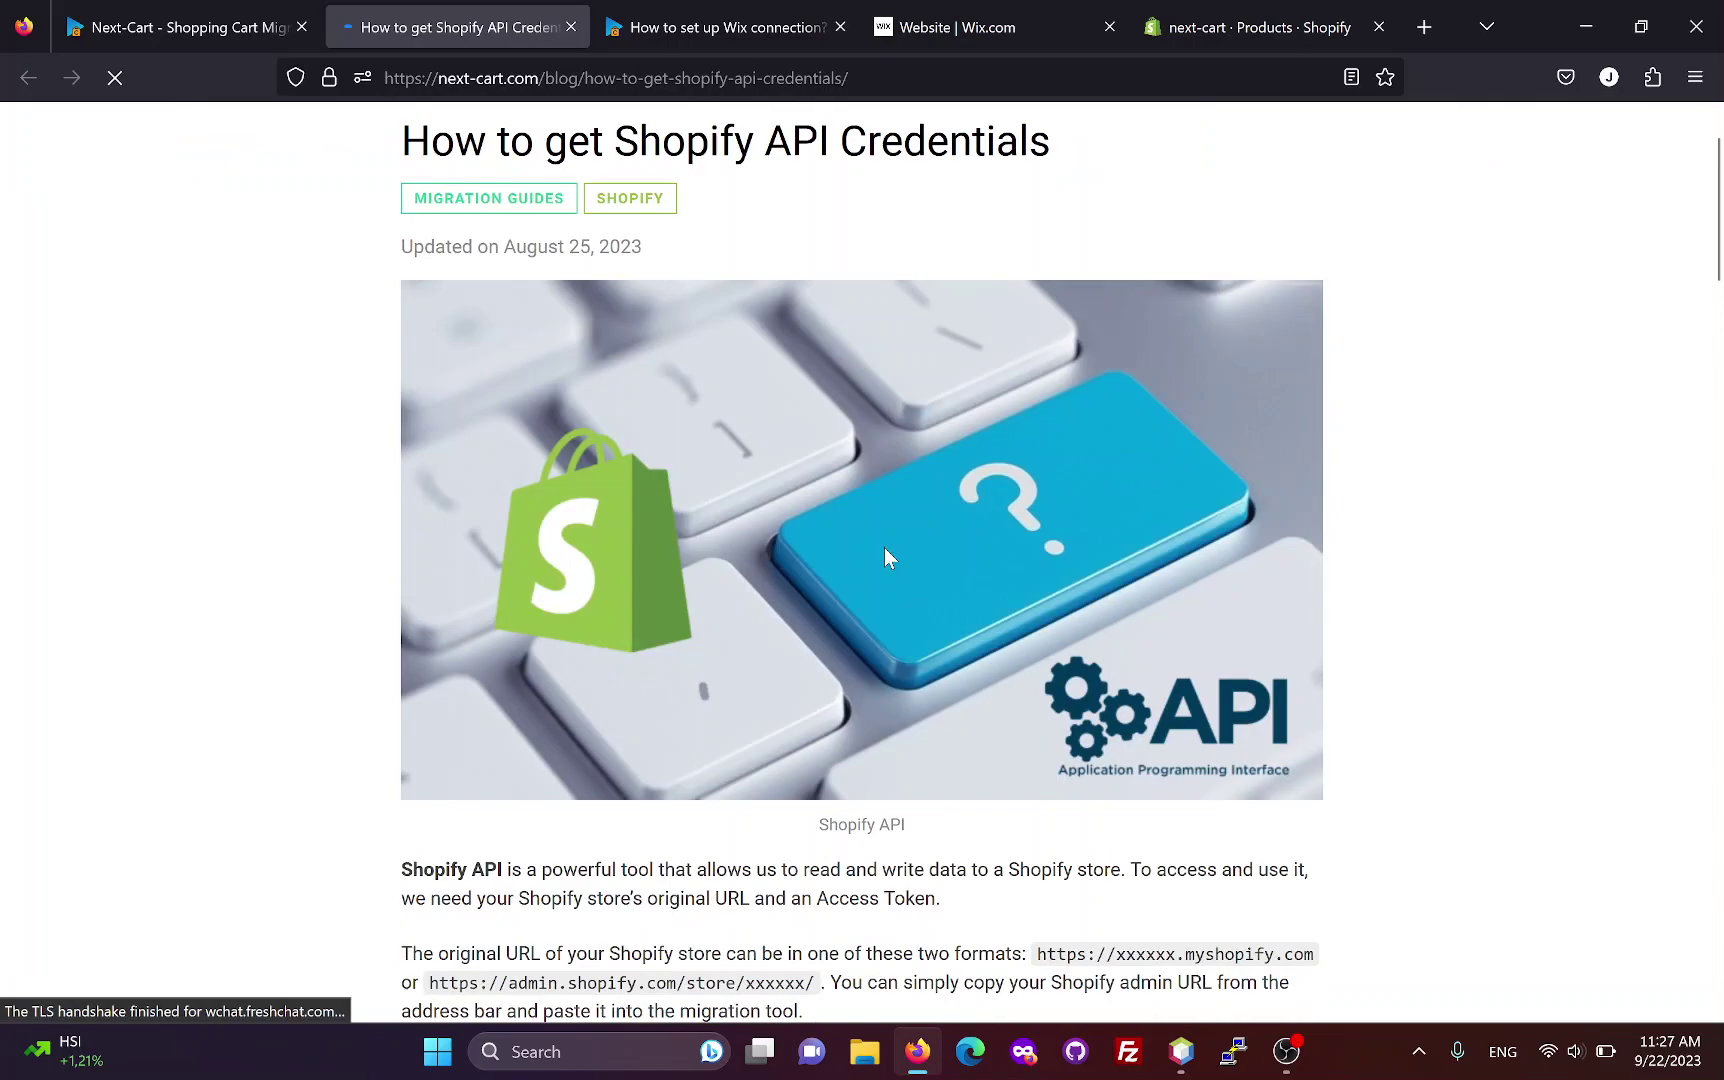
scroll(884, 553, down, 5)
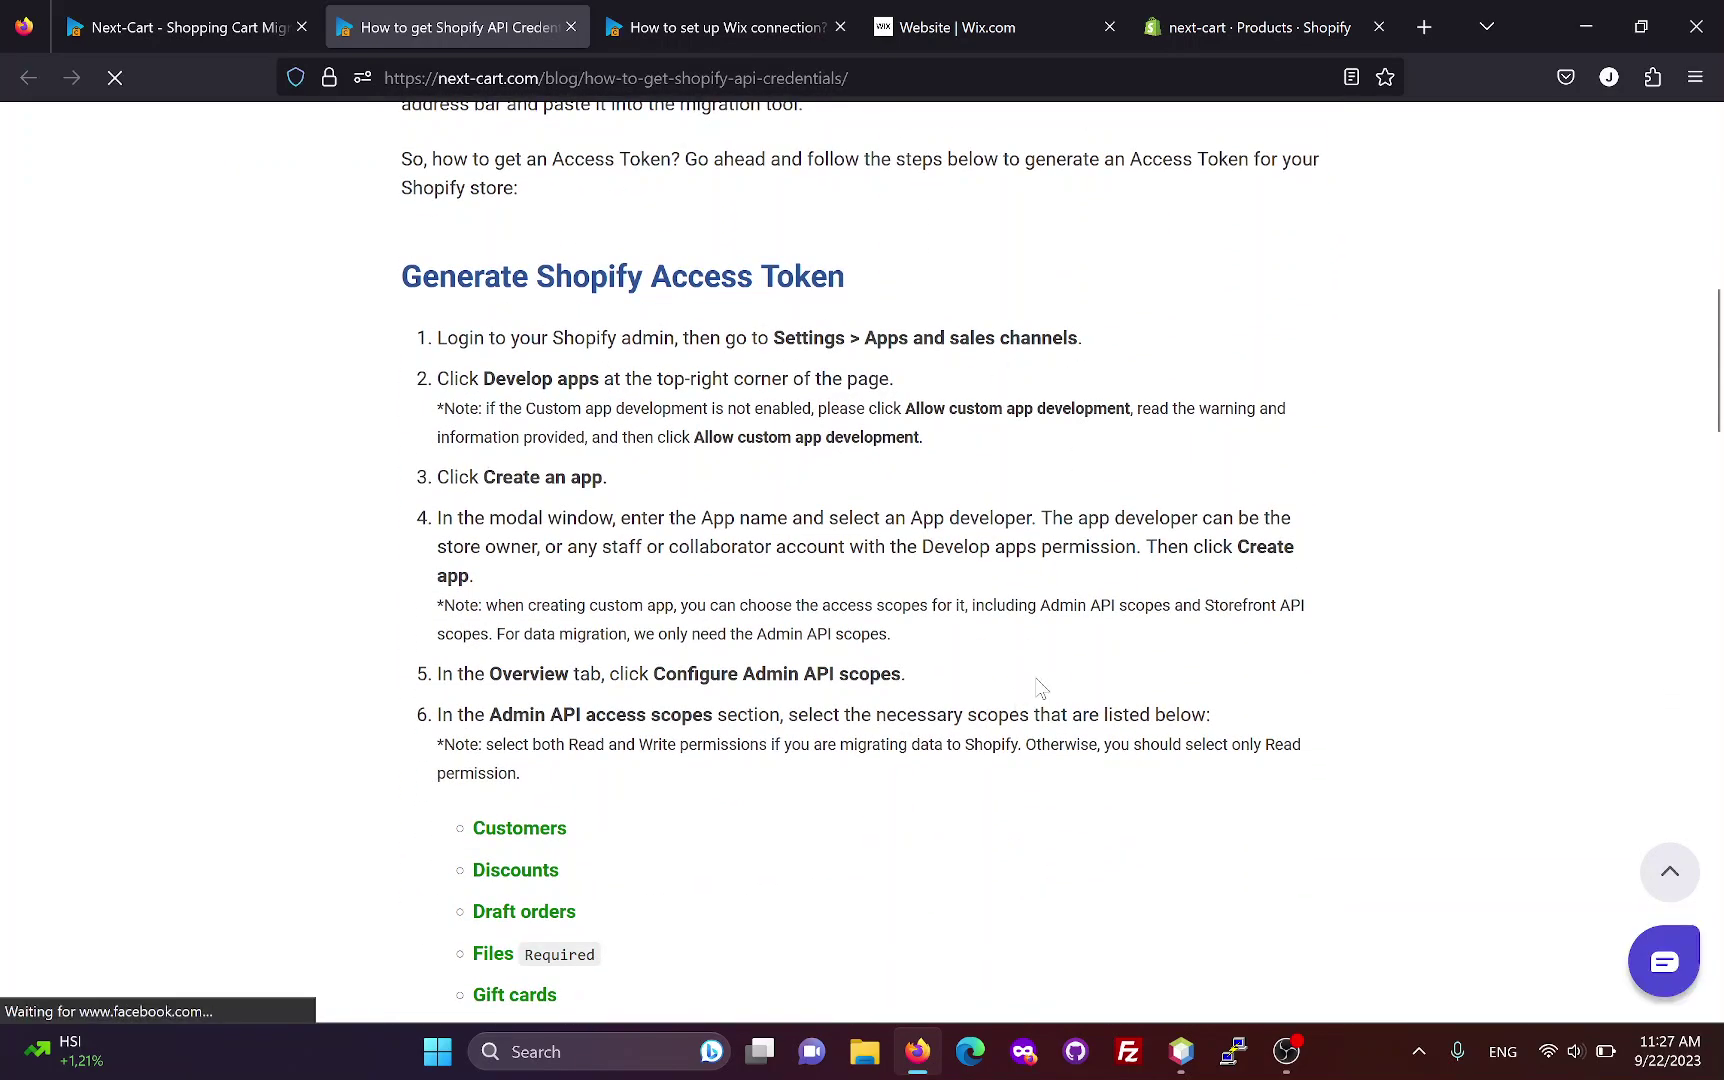
- Following the guide's step 1, go to Shopify Settings > Apps and sales channels
drag(774, 338, 1064, 338)
click(1245, 30)
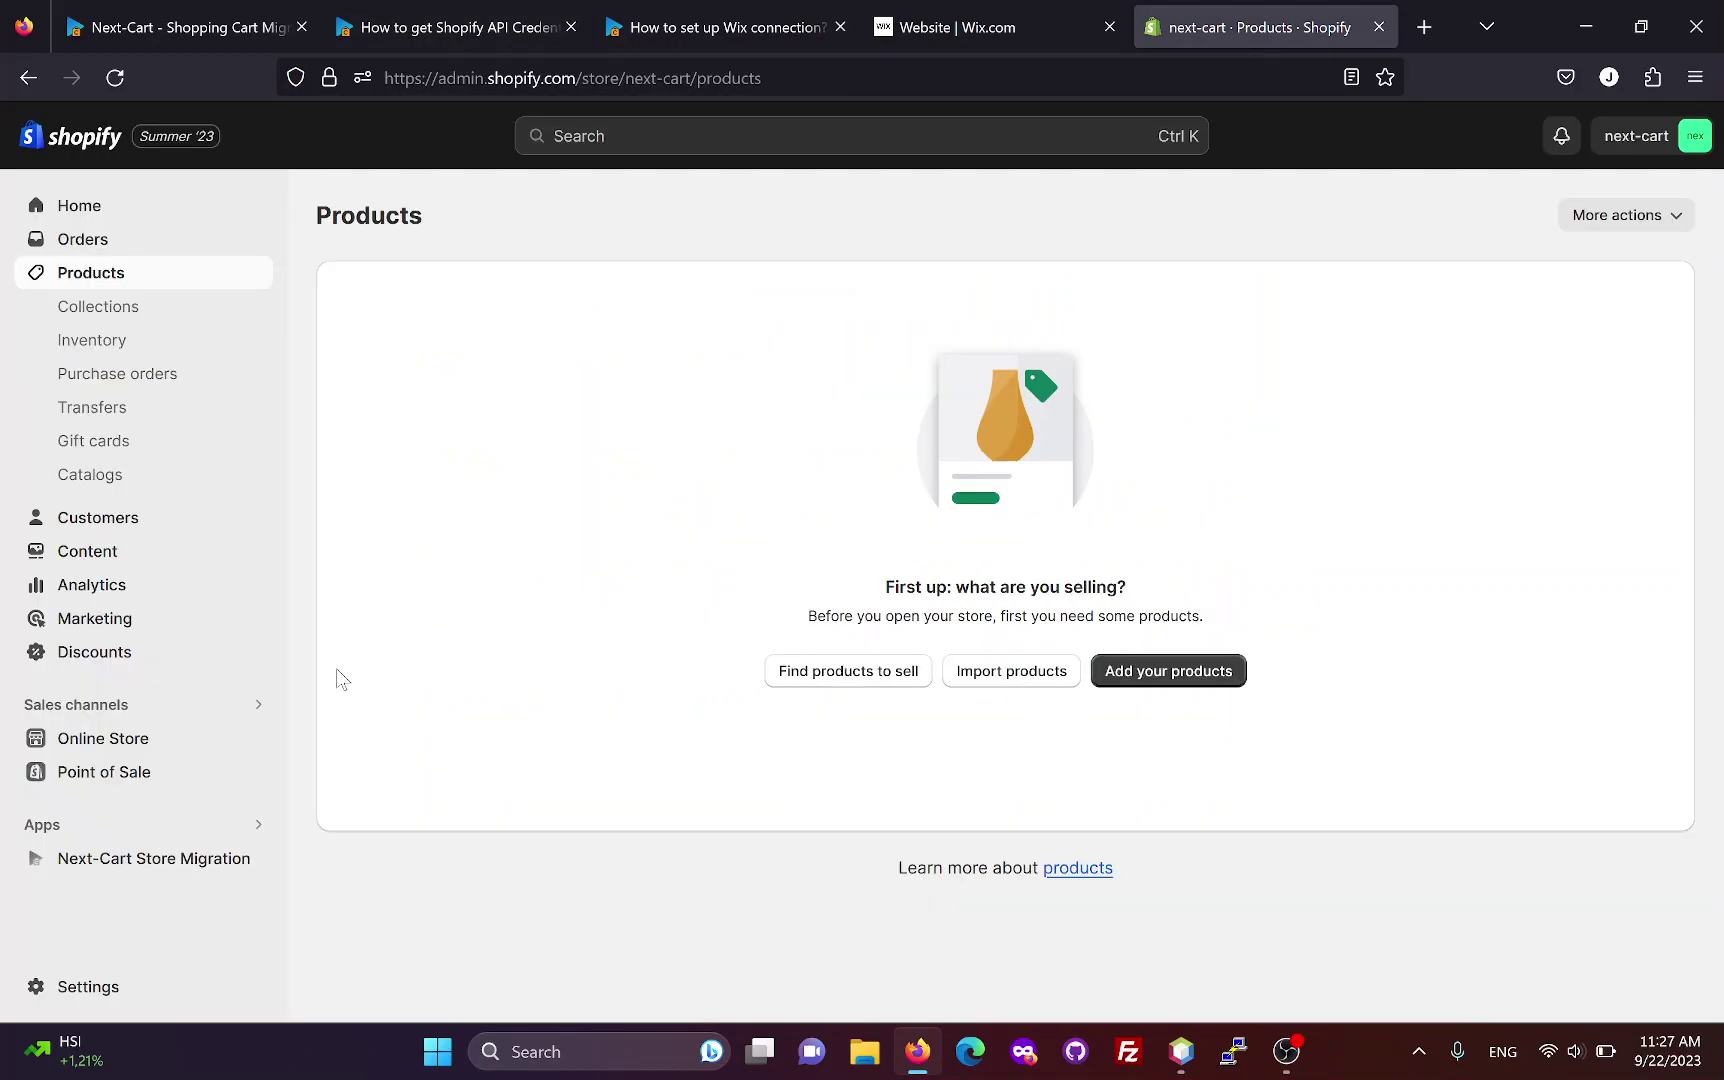
click(88, 990)
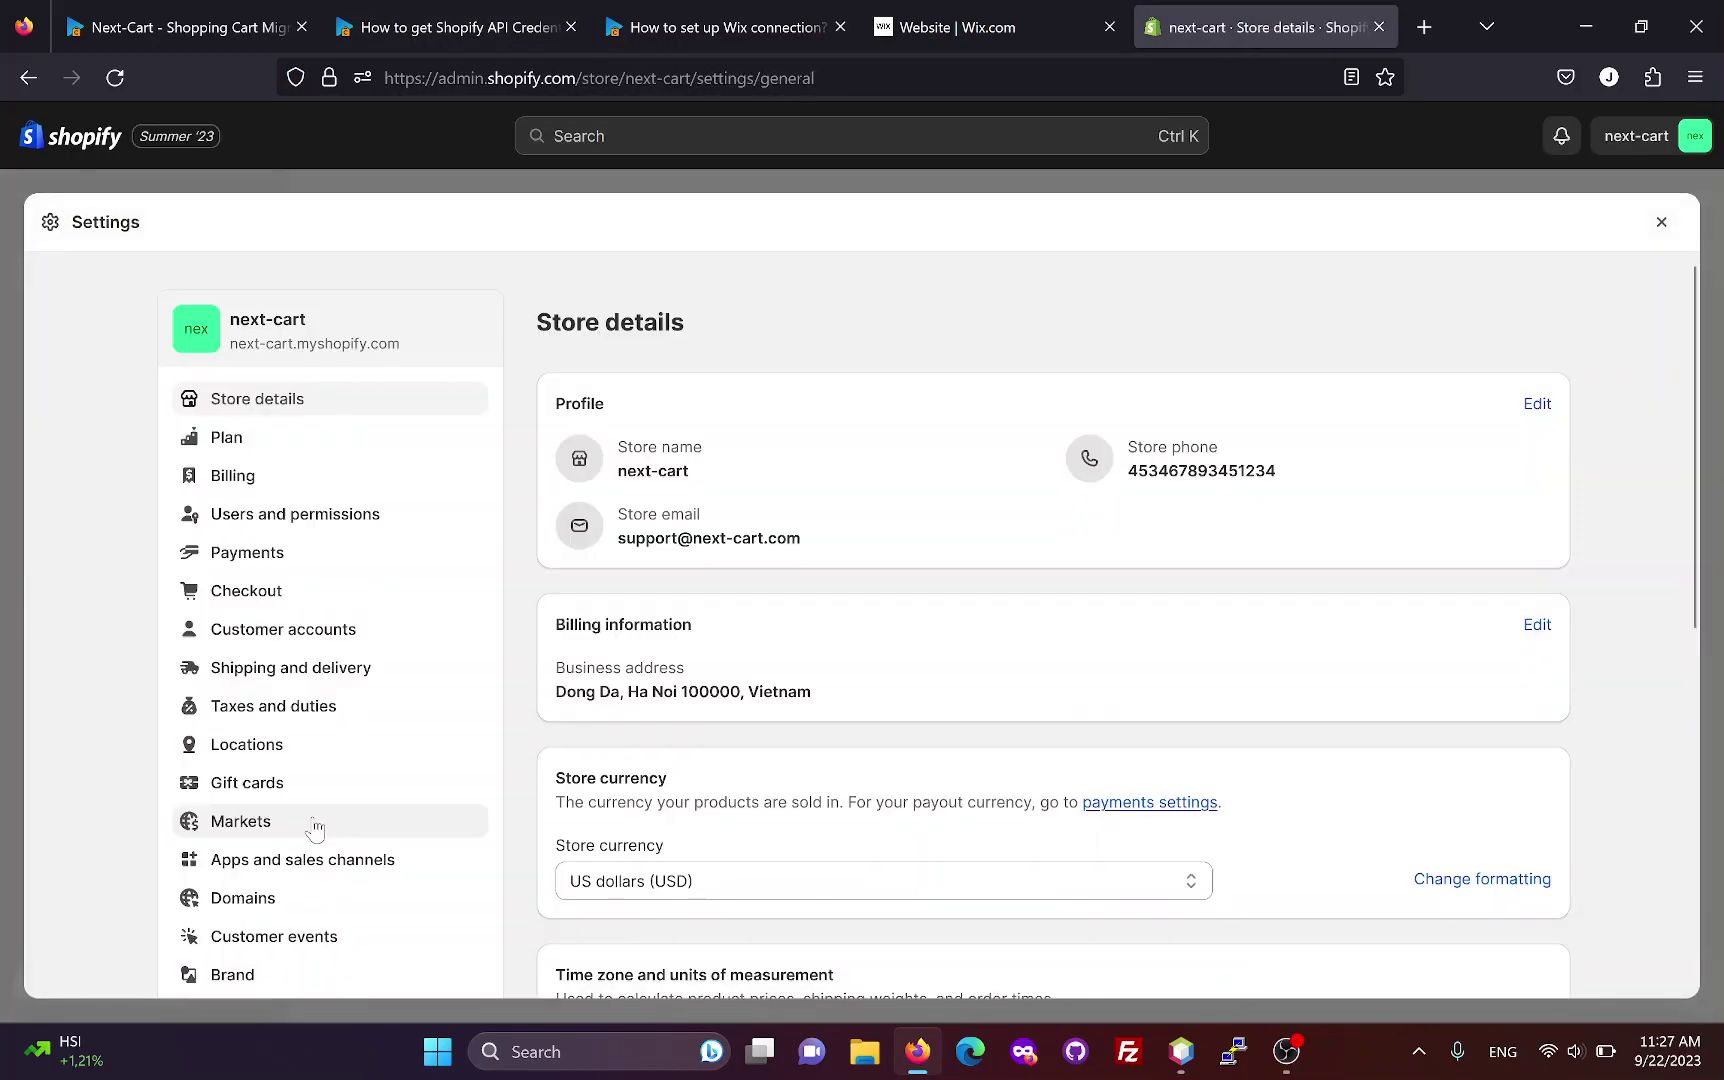
click(322, 866)
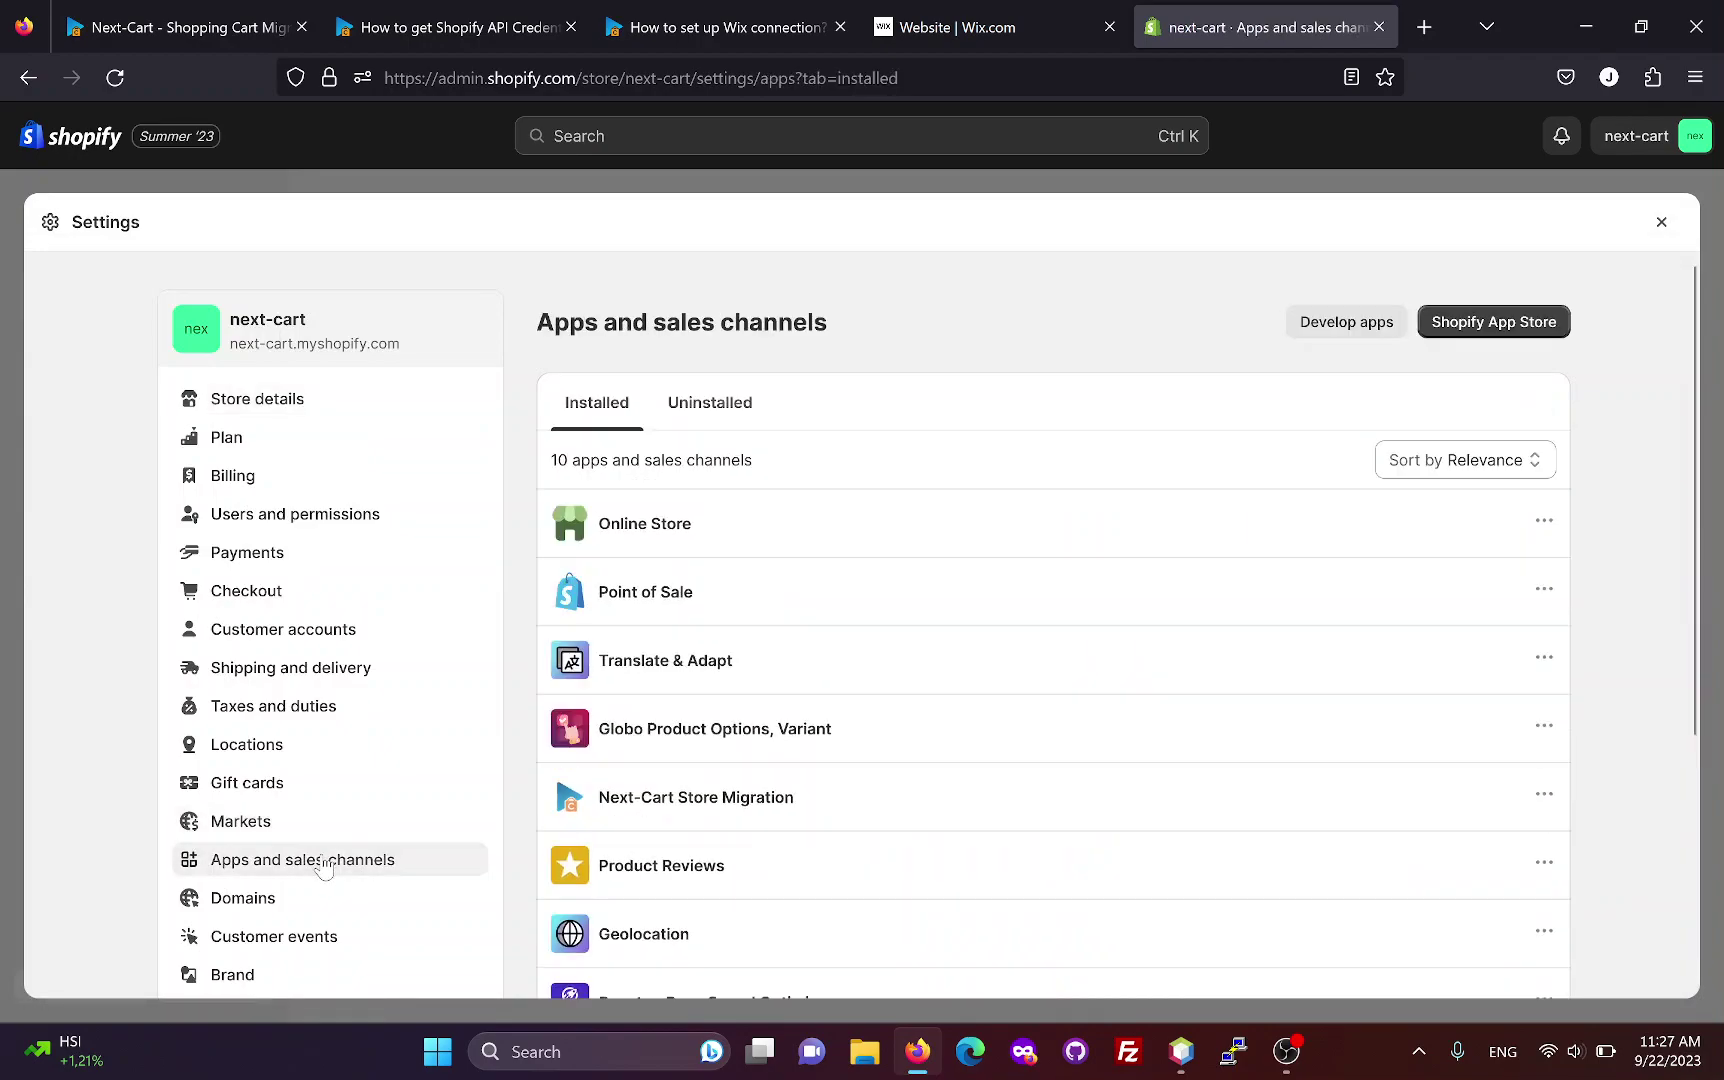
- Create a Shopify custom app named 'Migration from Wix' under Develop apps
click(1346, 323)
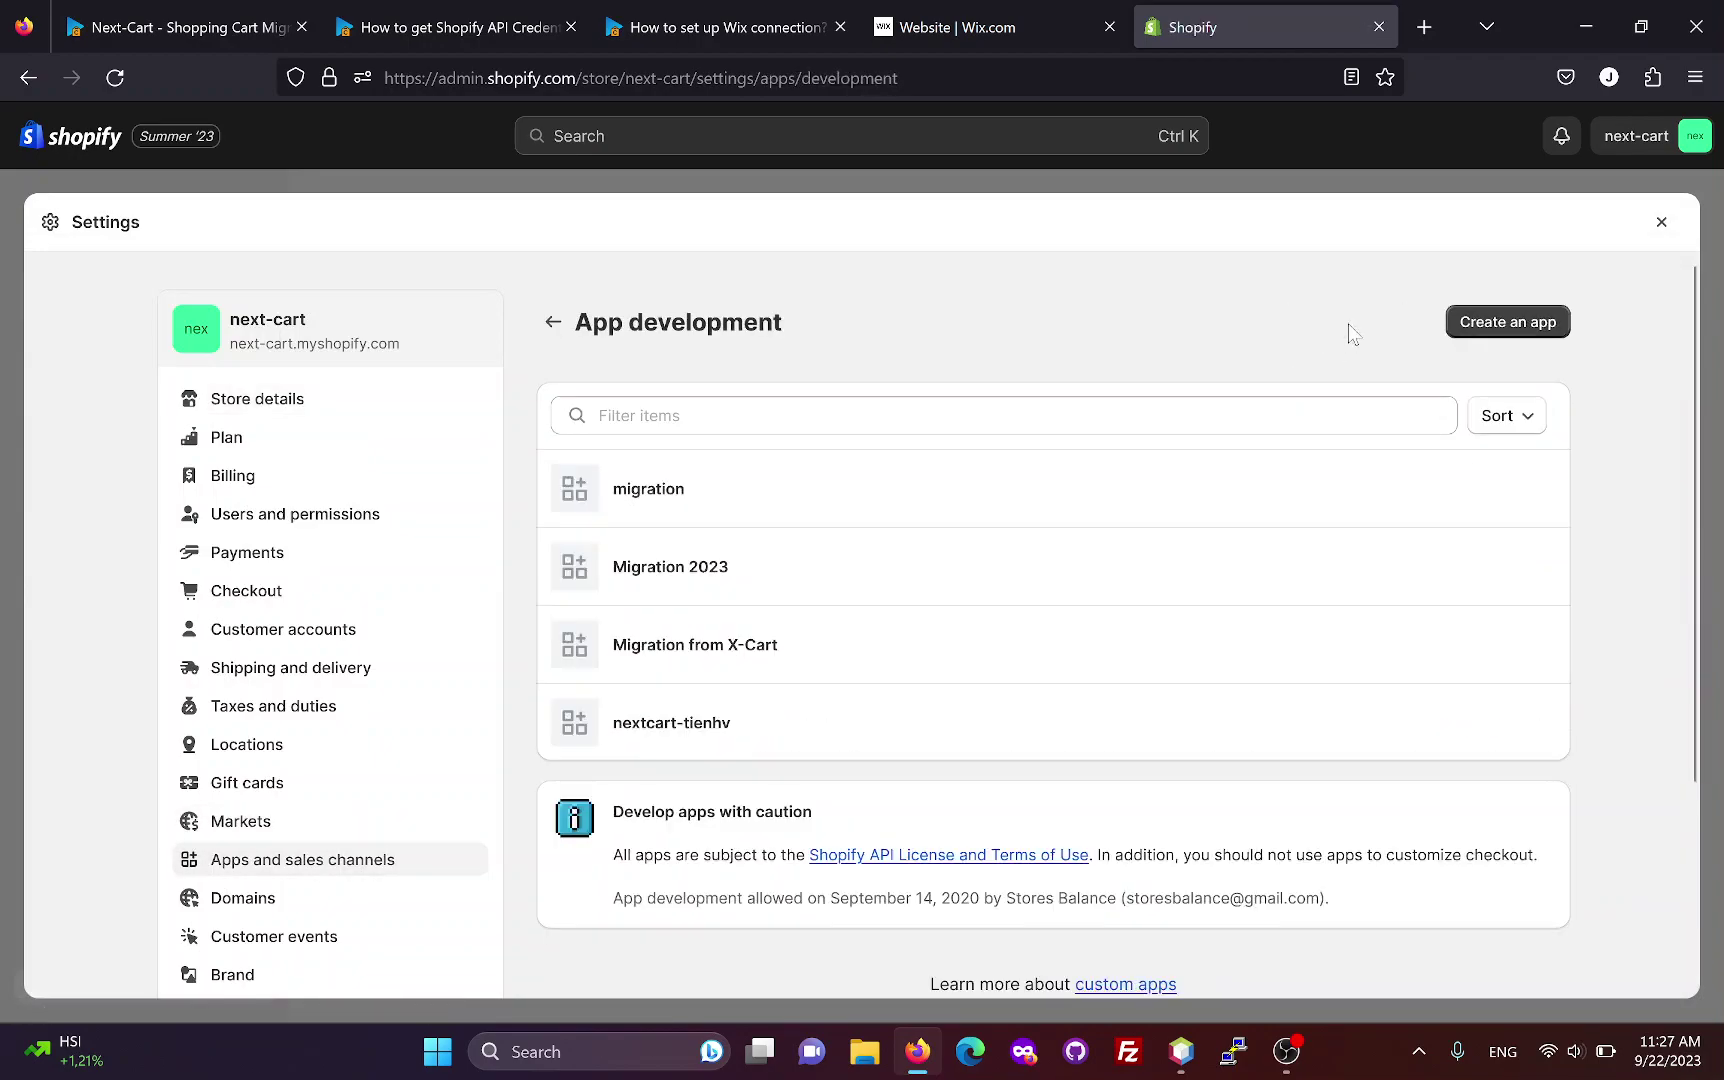
click(1485, 323)
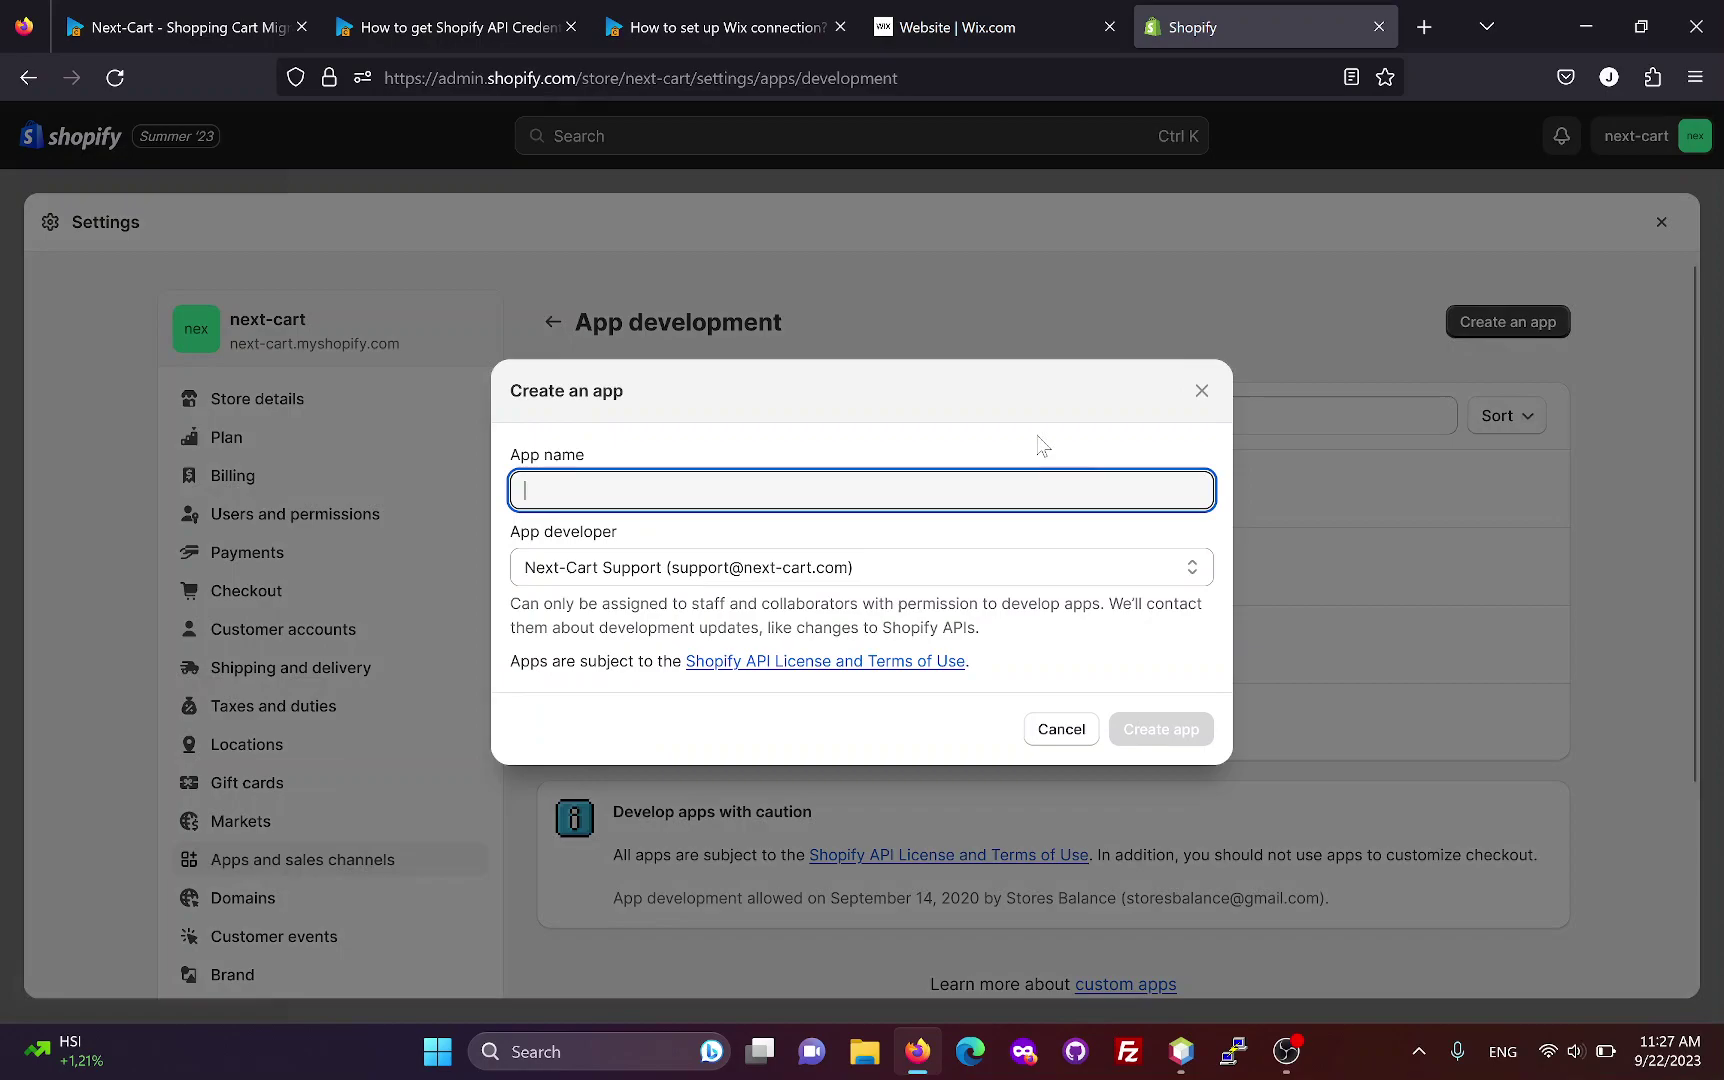
text(Migration from Wix)
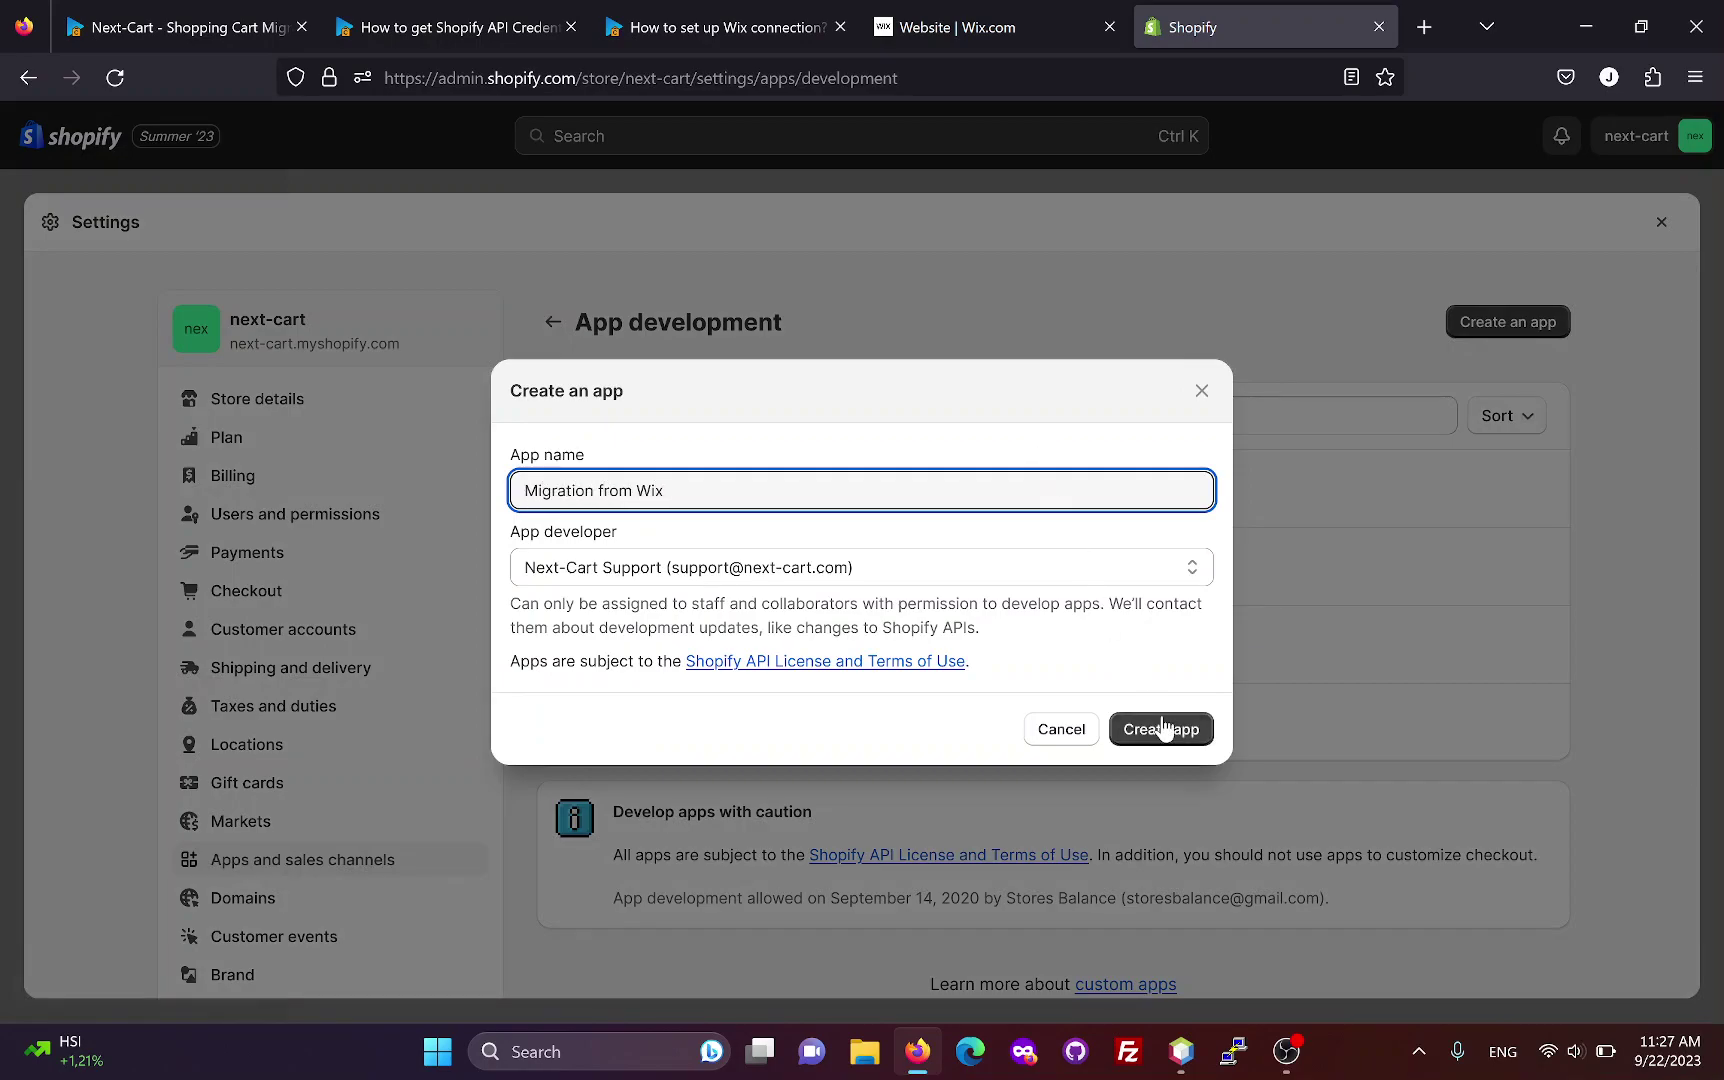
click(1163, 729)
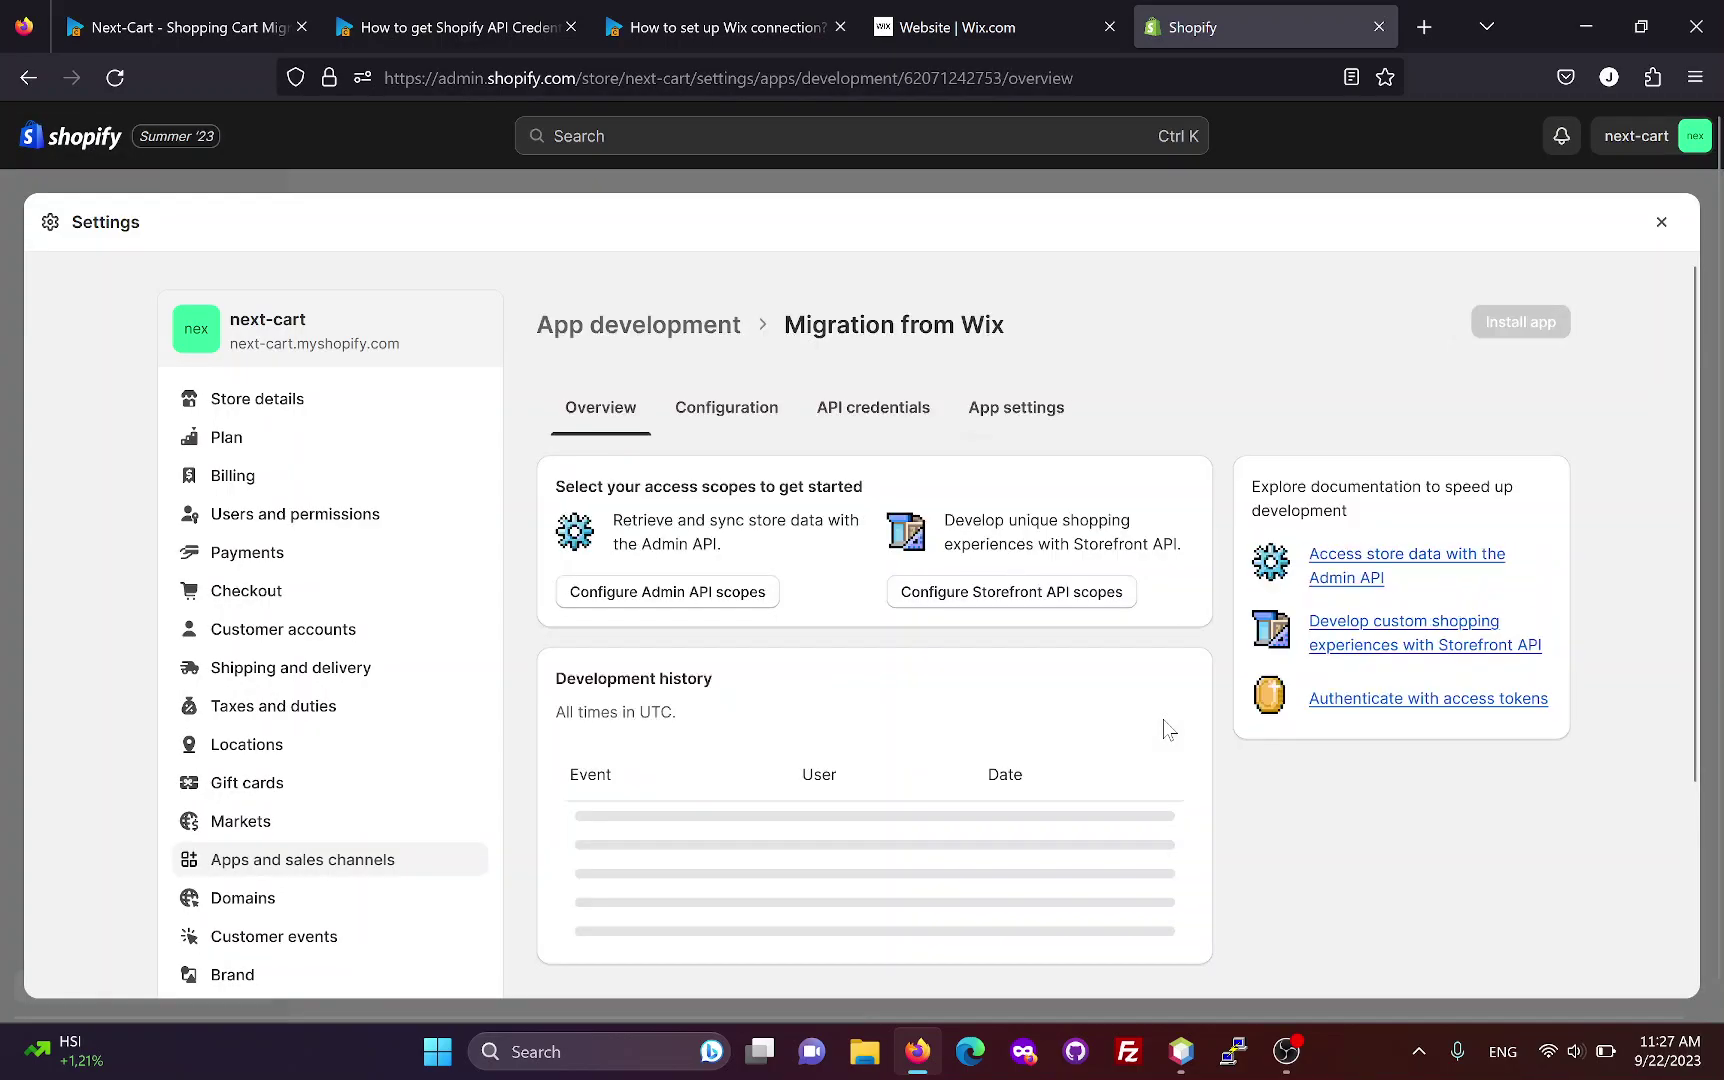
- Open the Admin API scope configuration and review the guide's list of required scopes
click(676, 600)
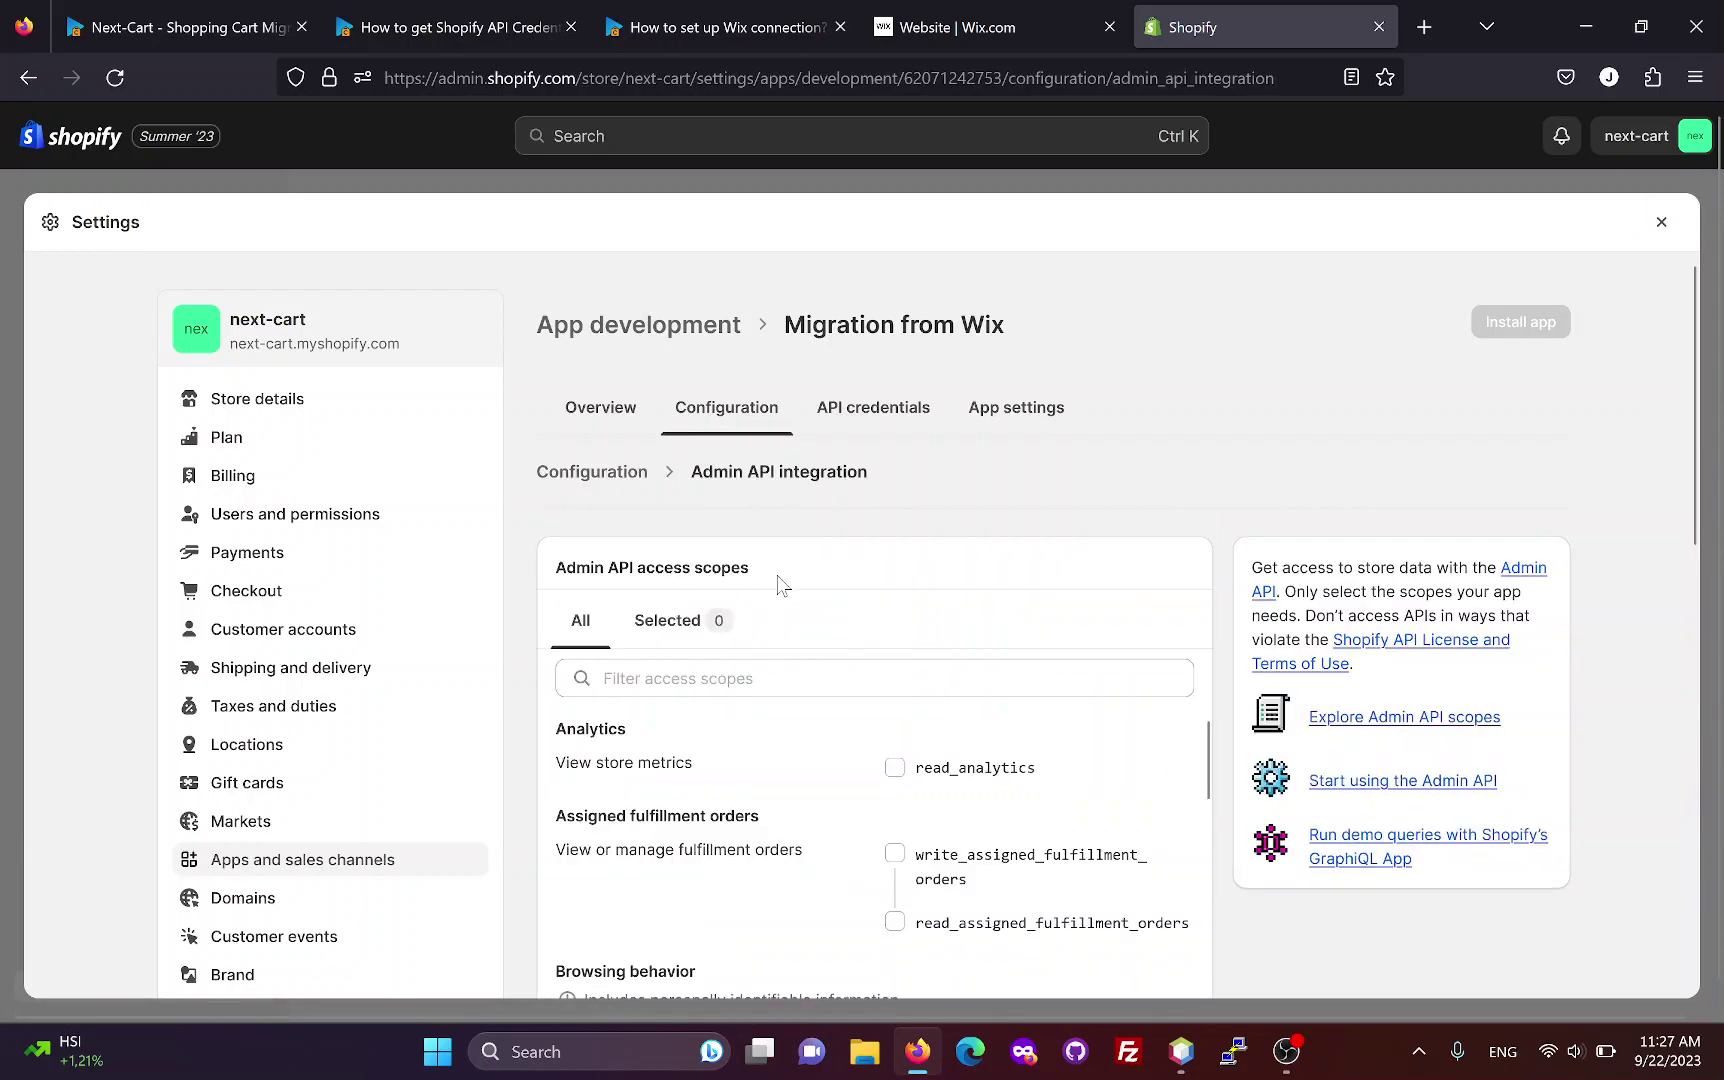
scroll(828, 718, down, 5)
scroll(828, 718, down, 3)
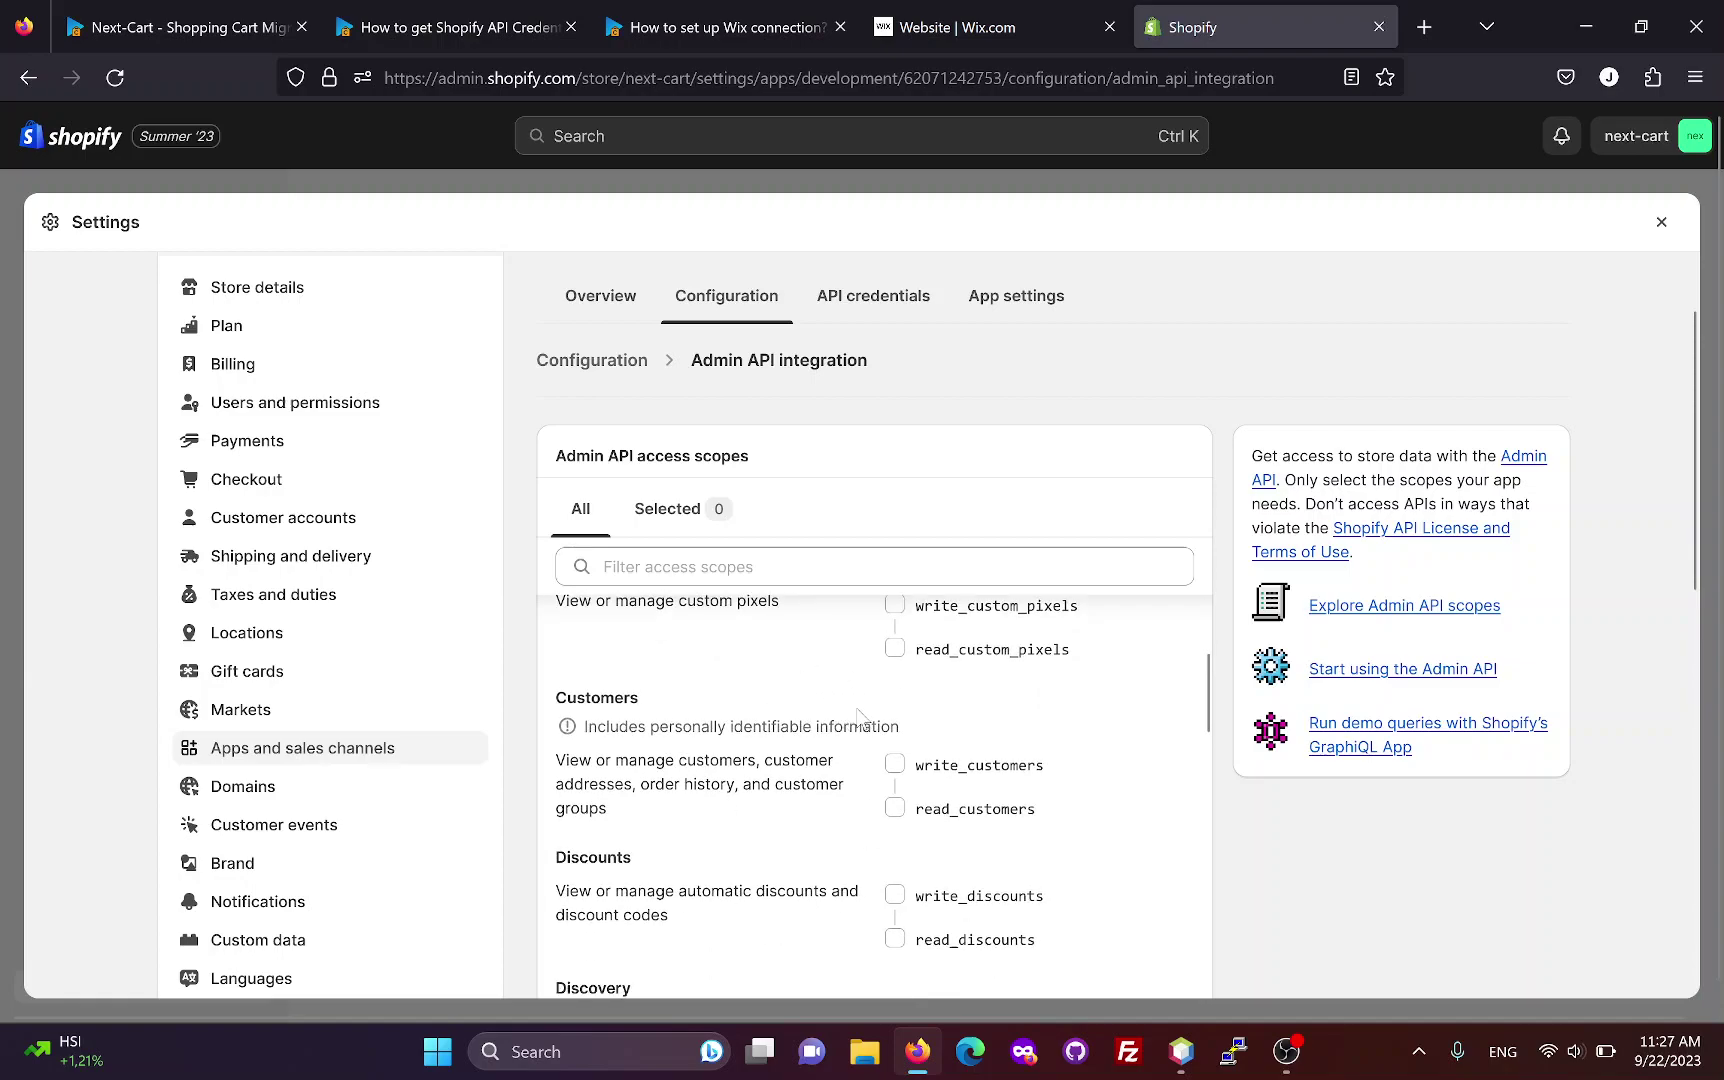
click(479, 30)
scroll(667, 581, down, 3)
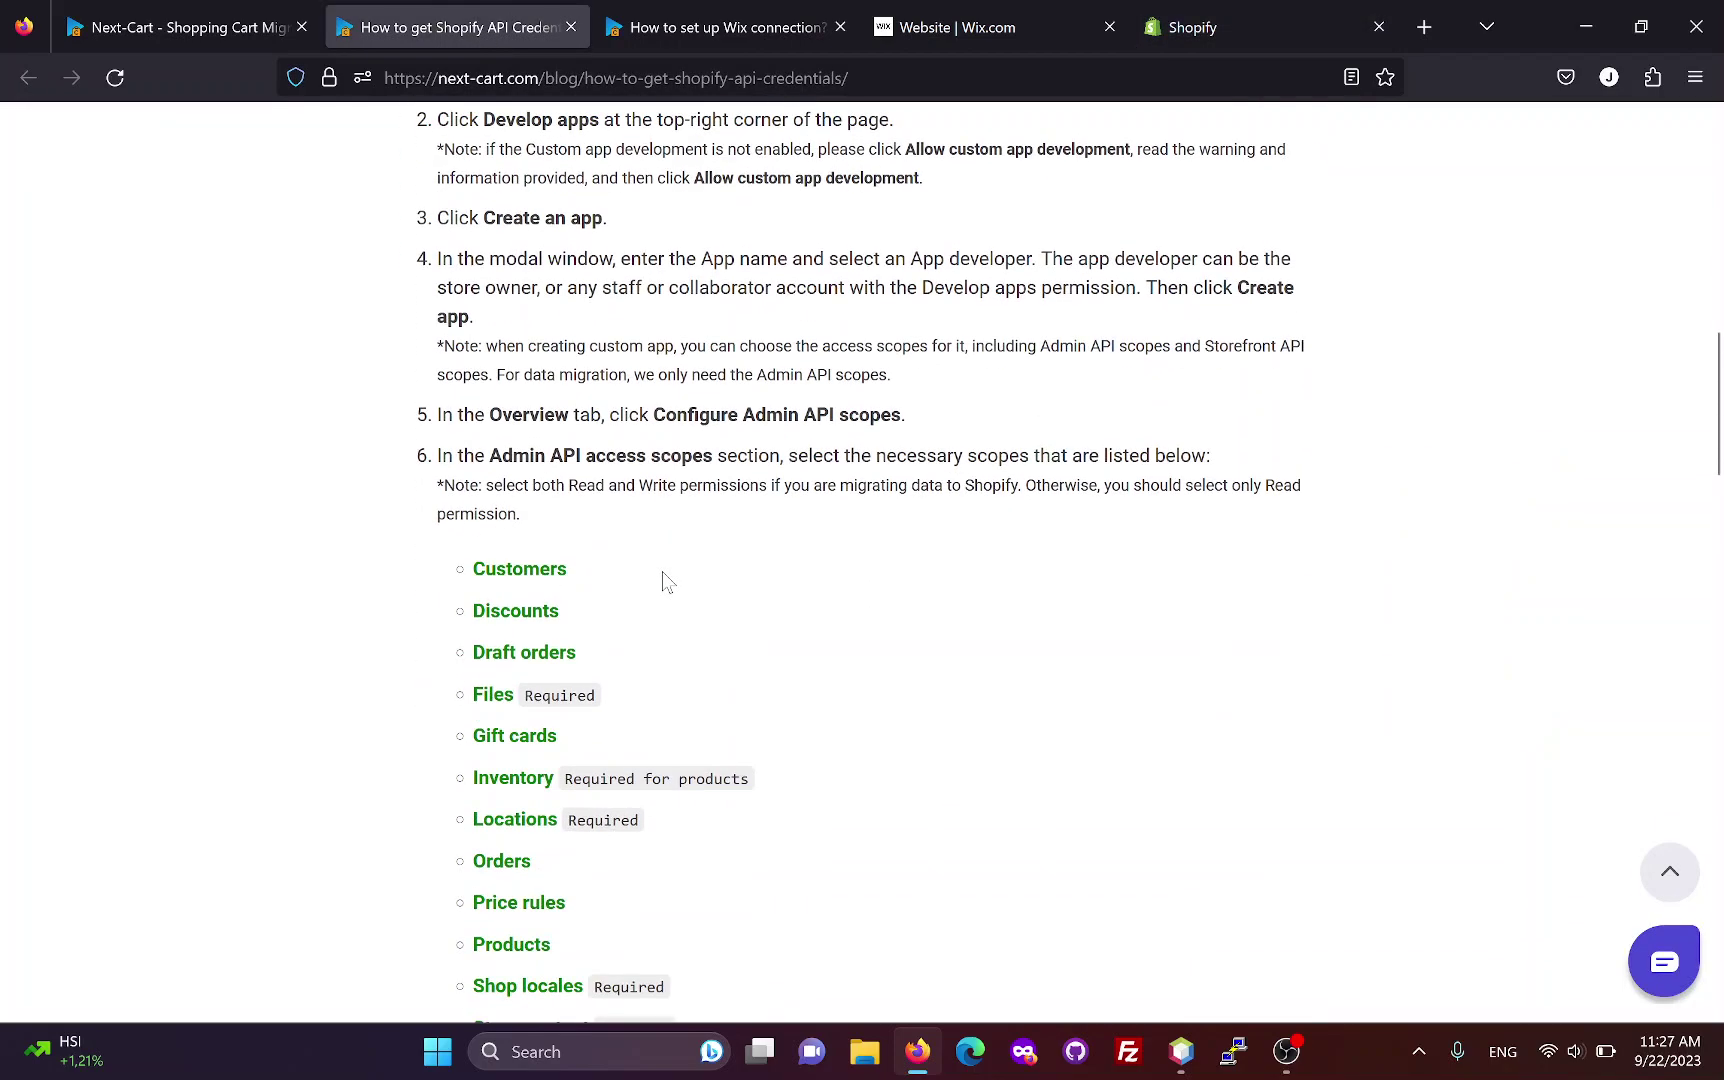
scroll(667, 581, down, 3)
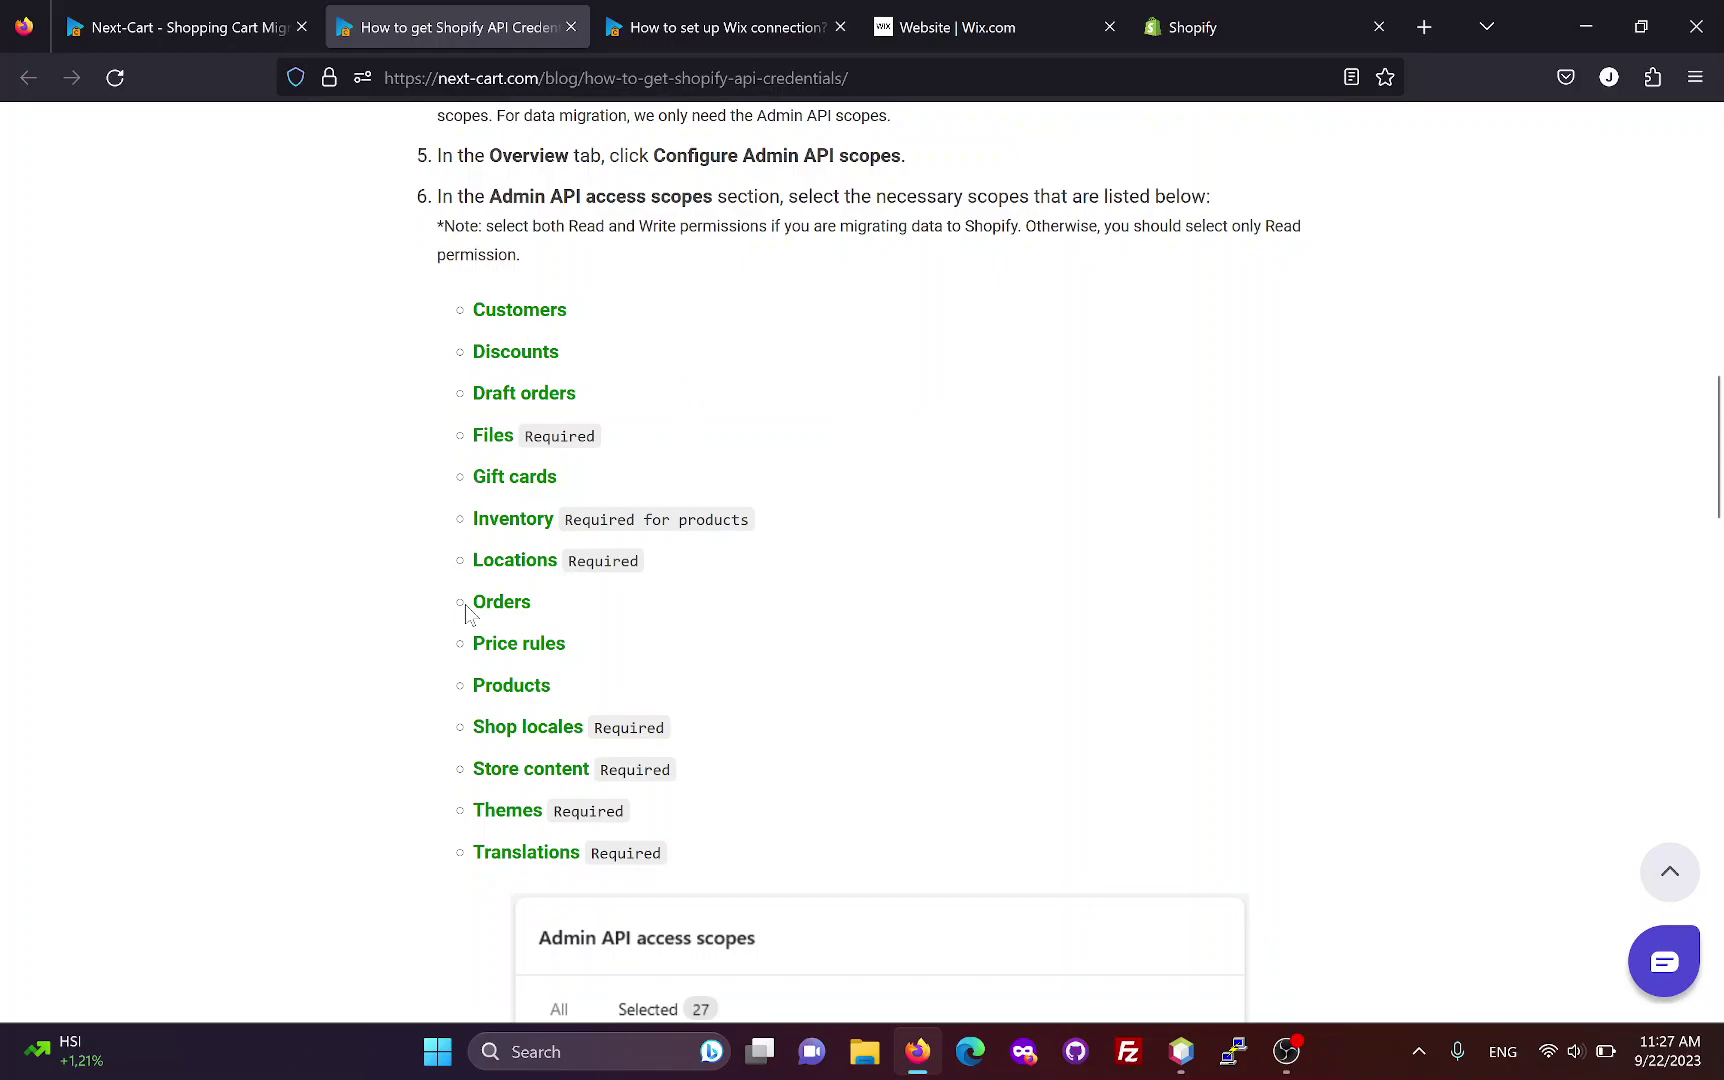
click(1200, 12)
- Grant read and write access for Customers, Discounts, Draft orders, Files and Inventory
click(970, 768)
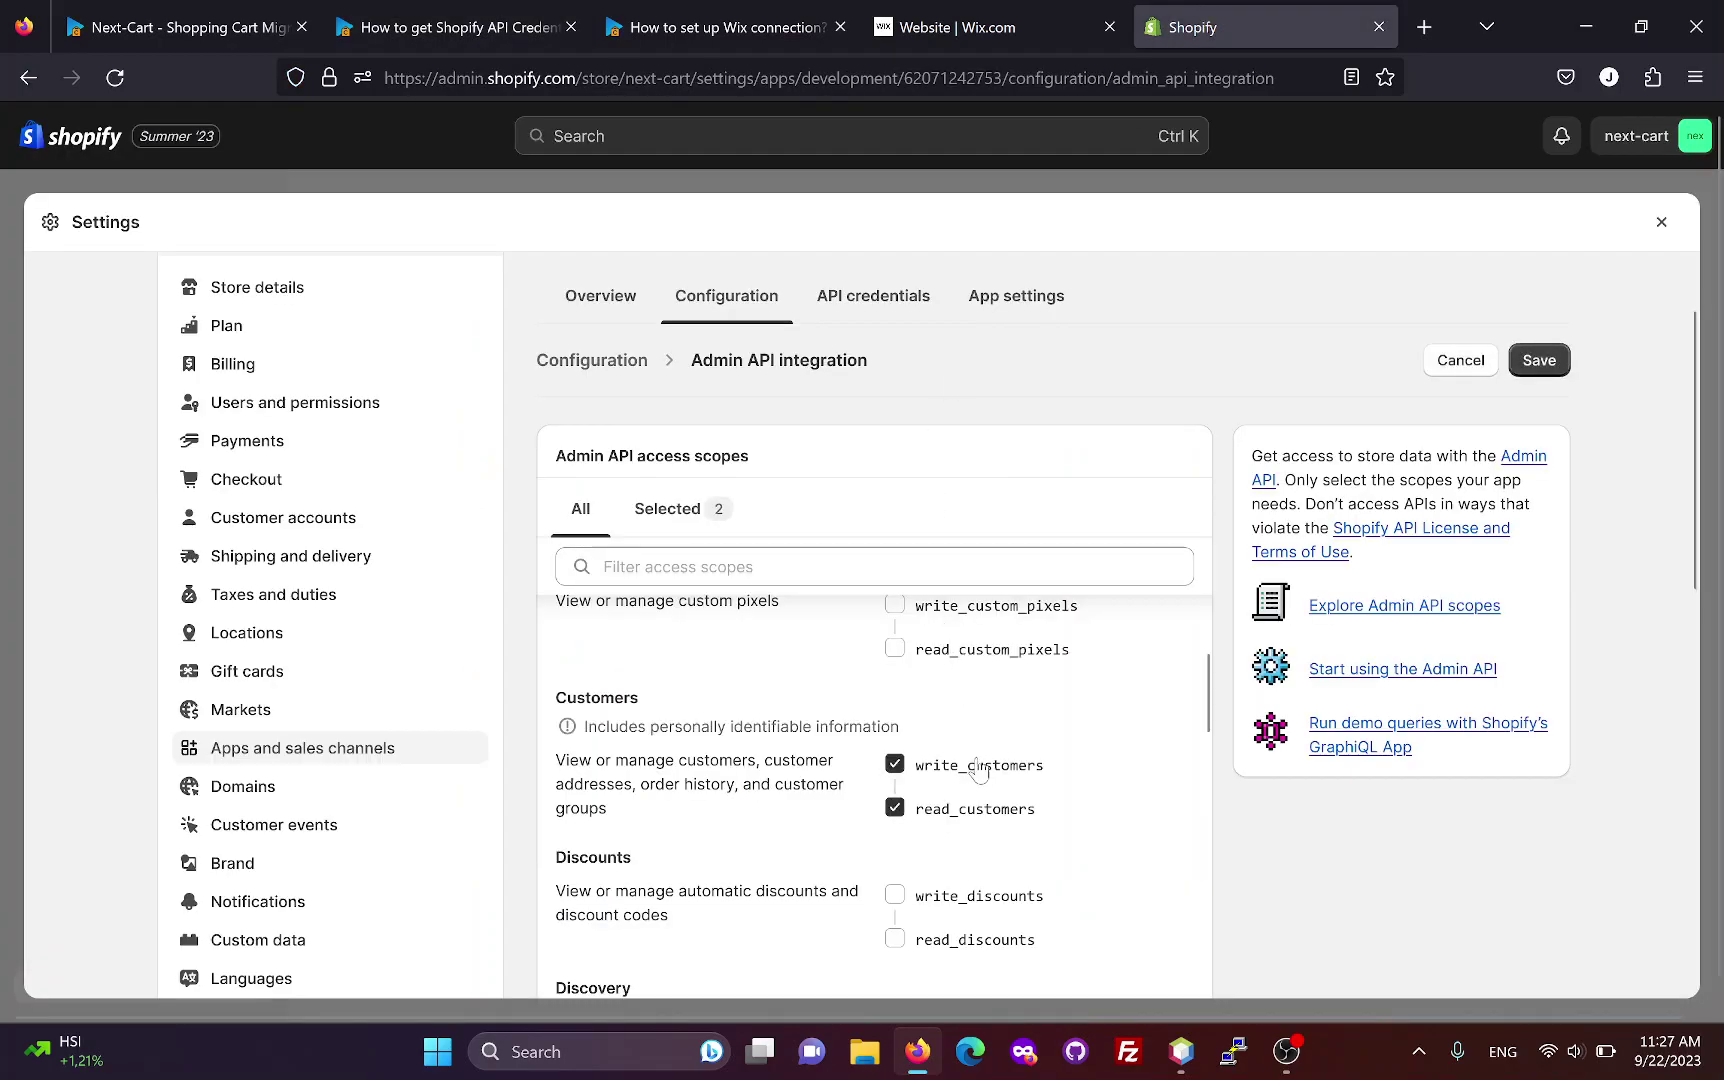
scroll(975, 770, down, 1)
click(977, 785)
scroll(985, 775, down, 1)
scroll(985, 775, down, 1)
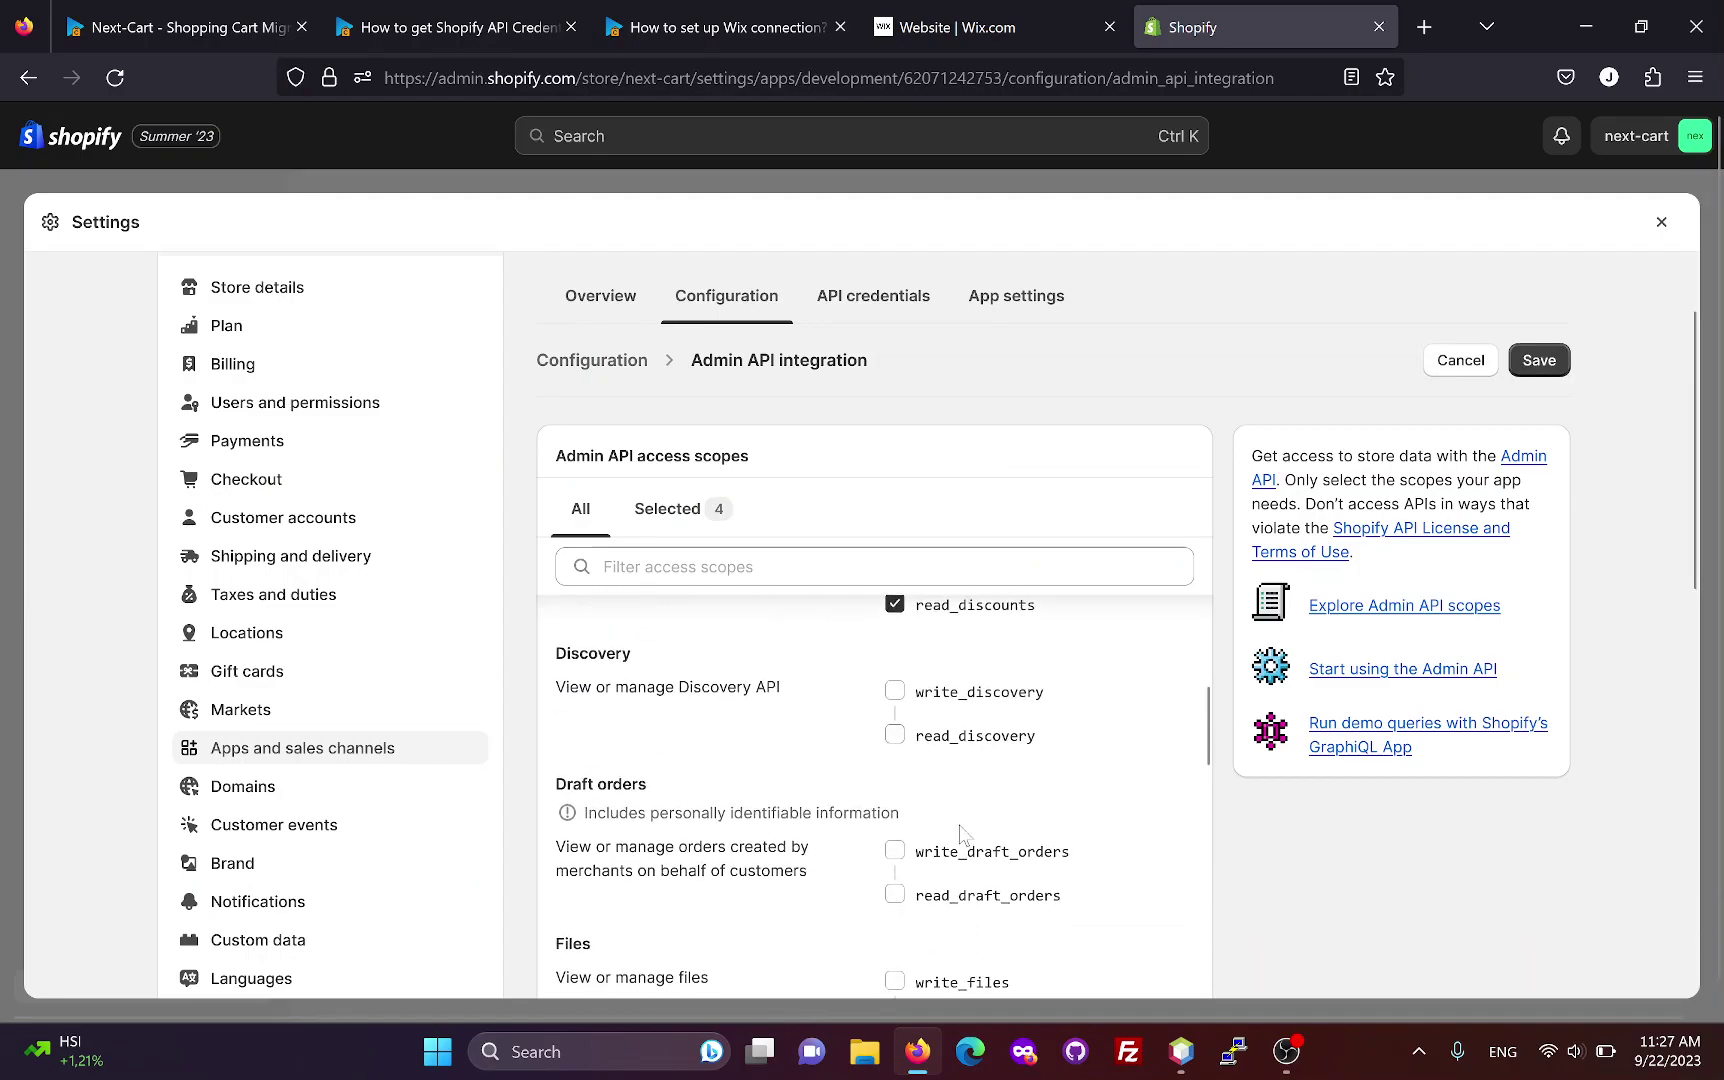
click(958, 852)
scroll(962, 770, down, 2)
click(962, 765)
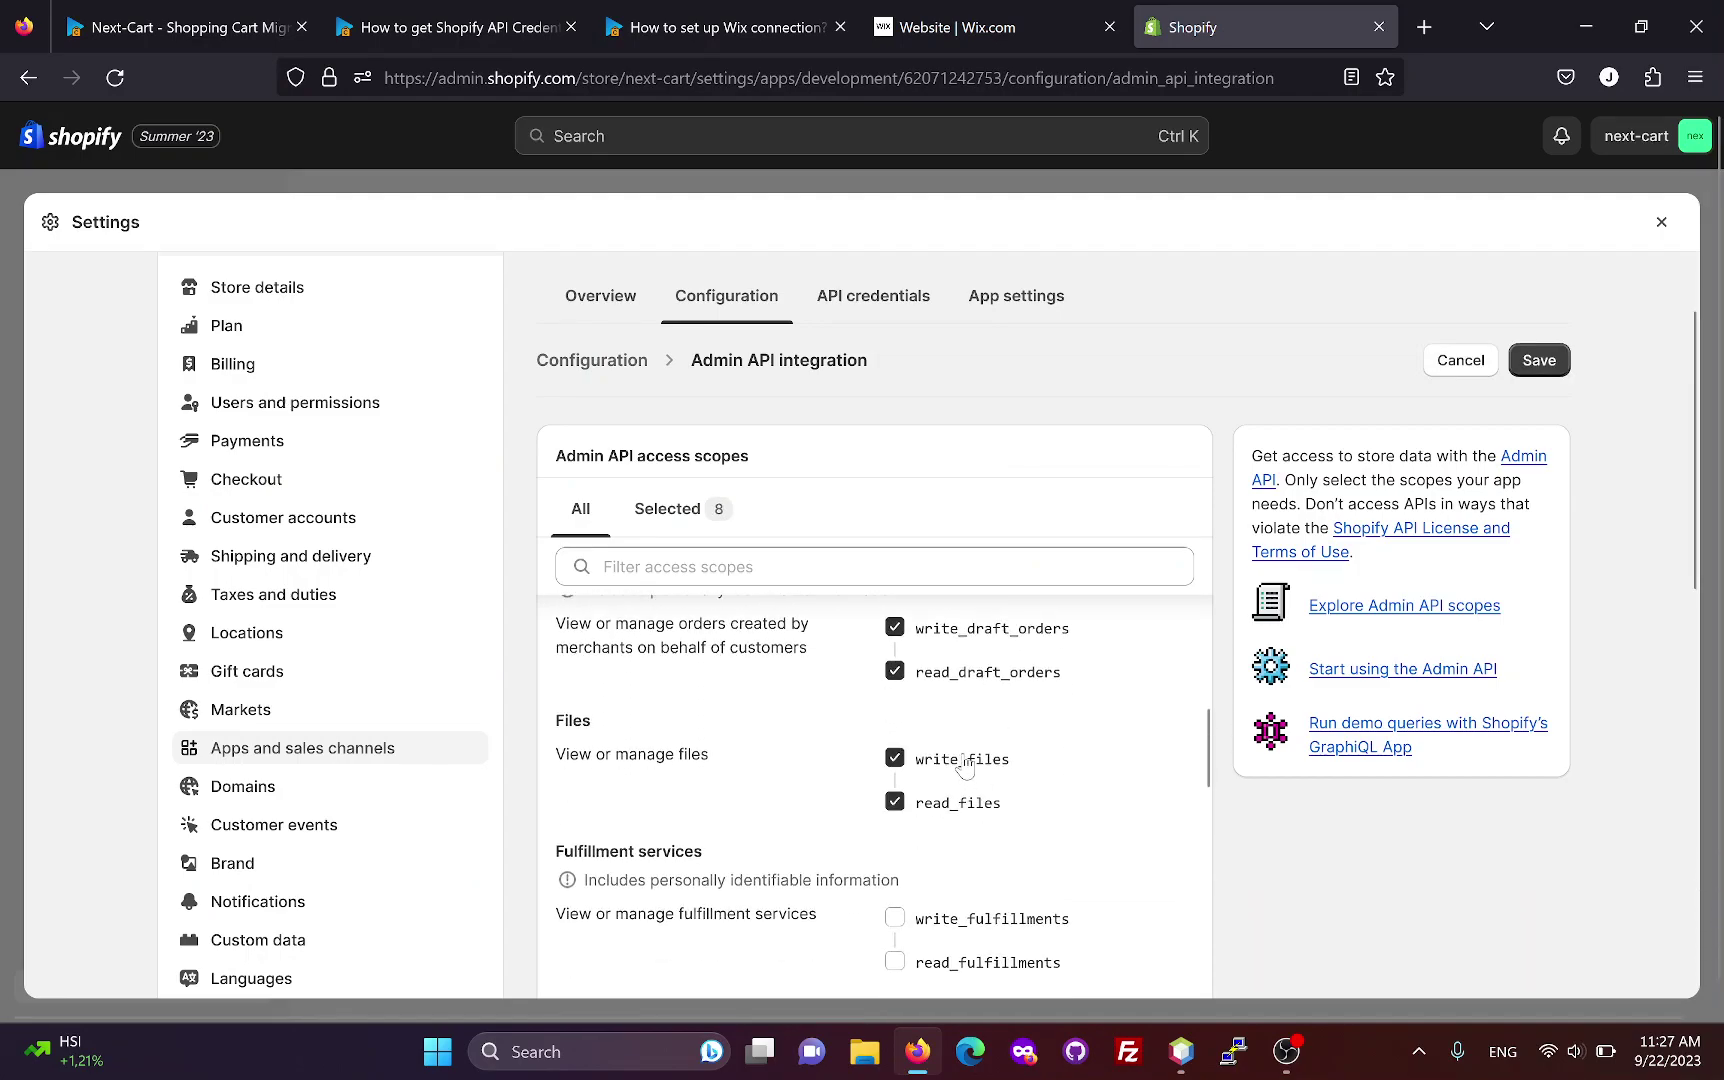
scroll(958, 785, down, 3)
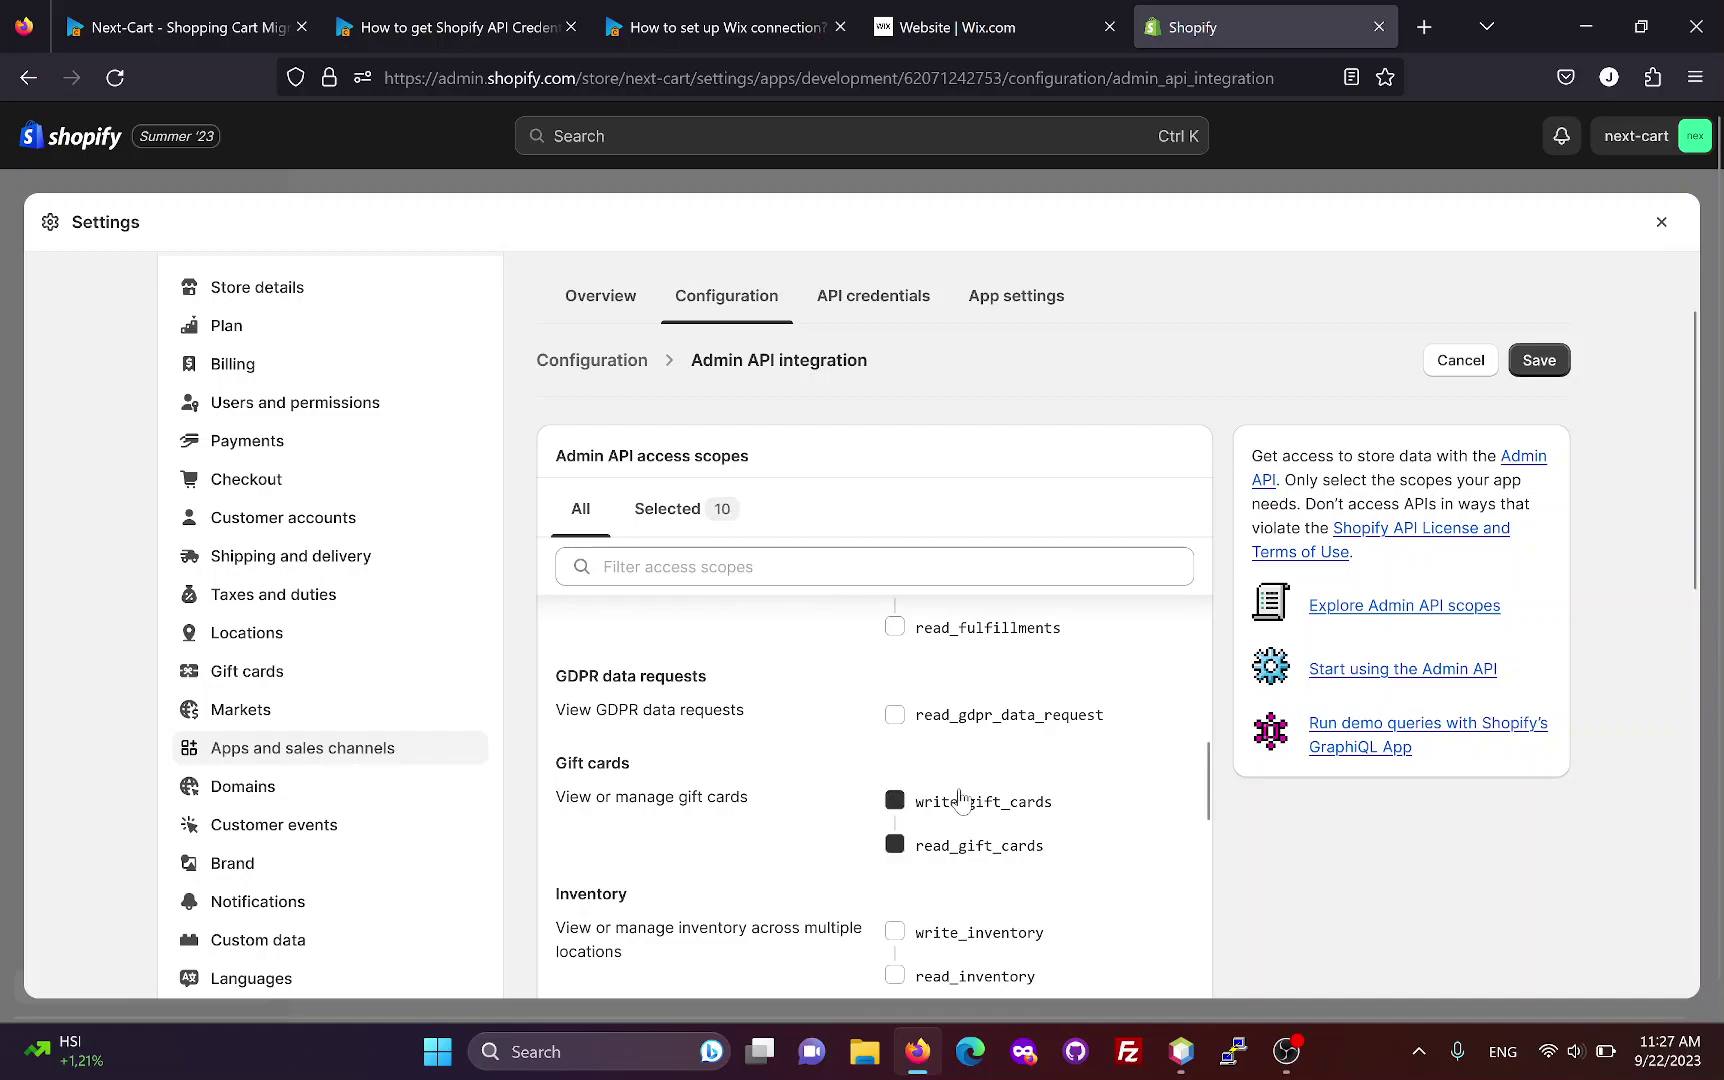
scroll(960, 800, down, 1)
click(962, 822)
scroll(965, 810, down, 3)
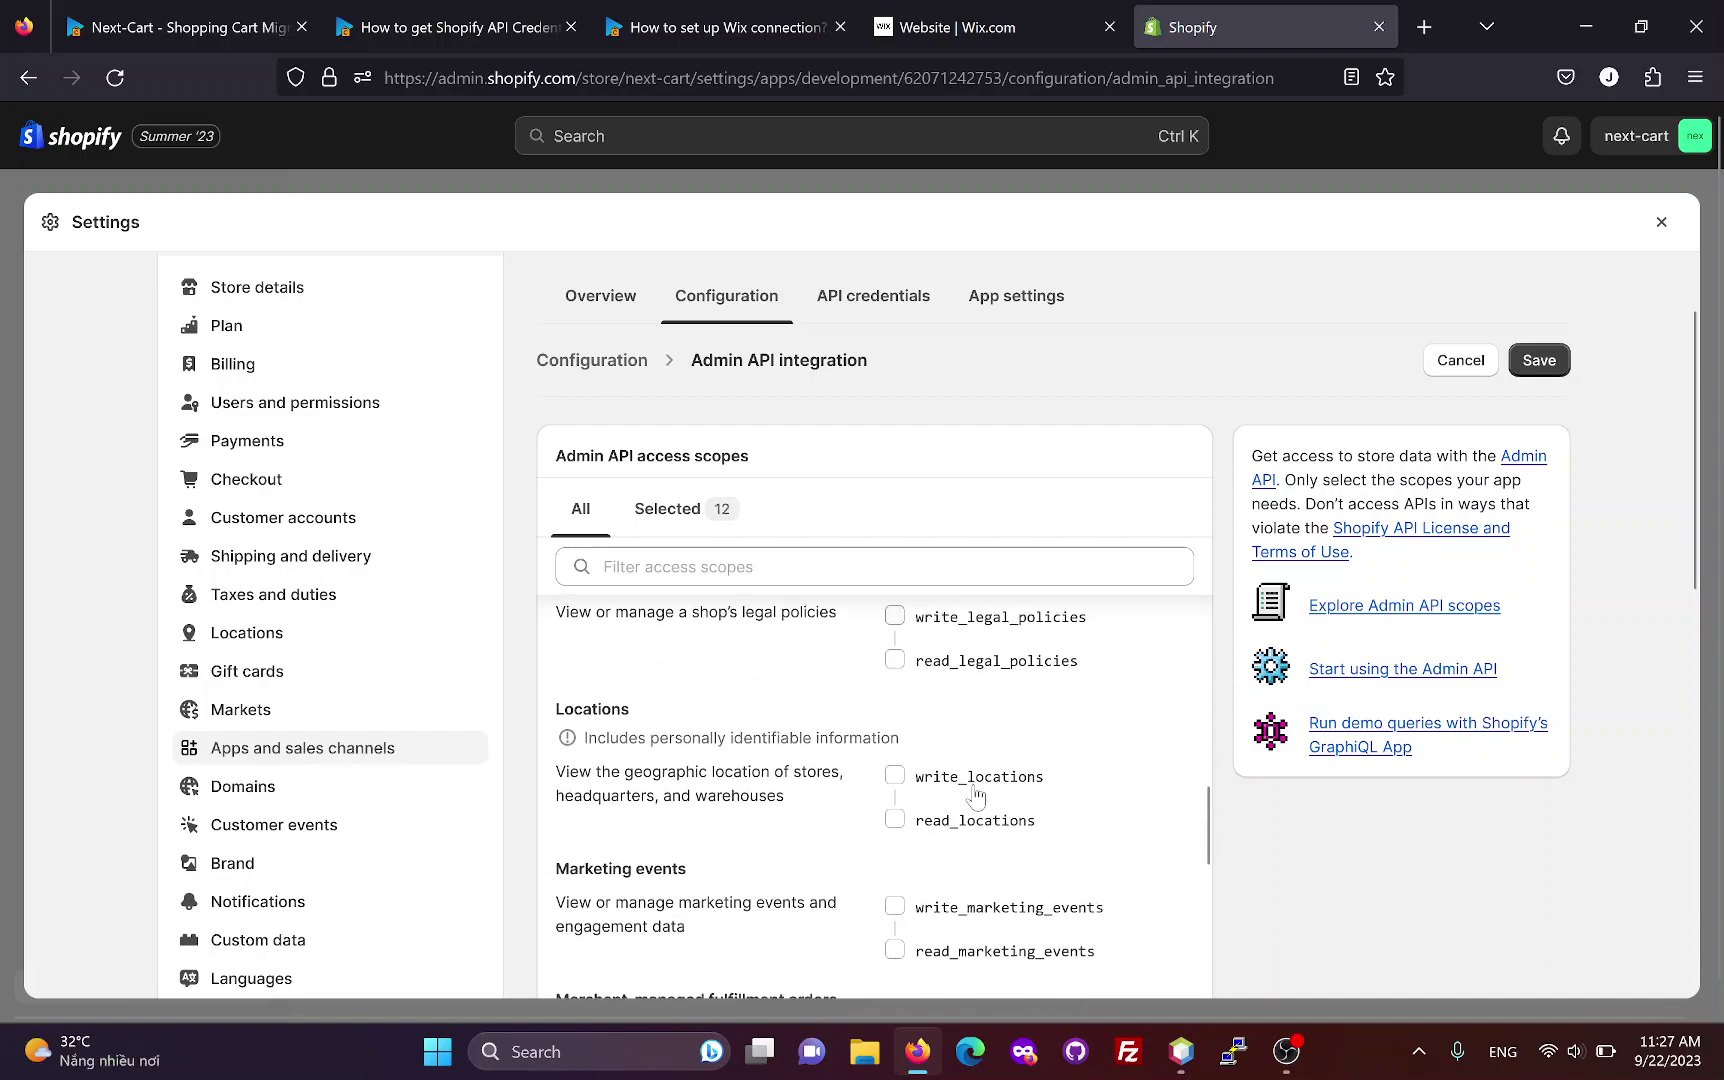
scroll(965, 790, down, 5)
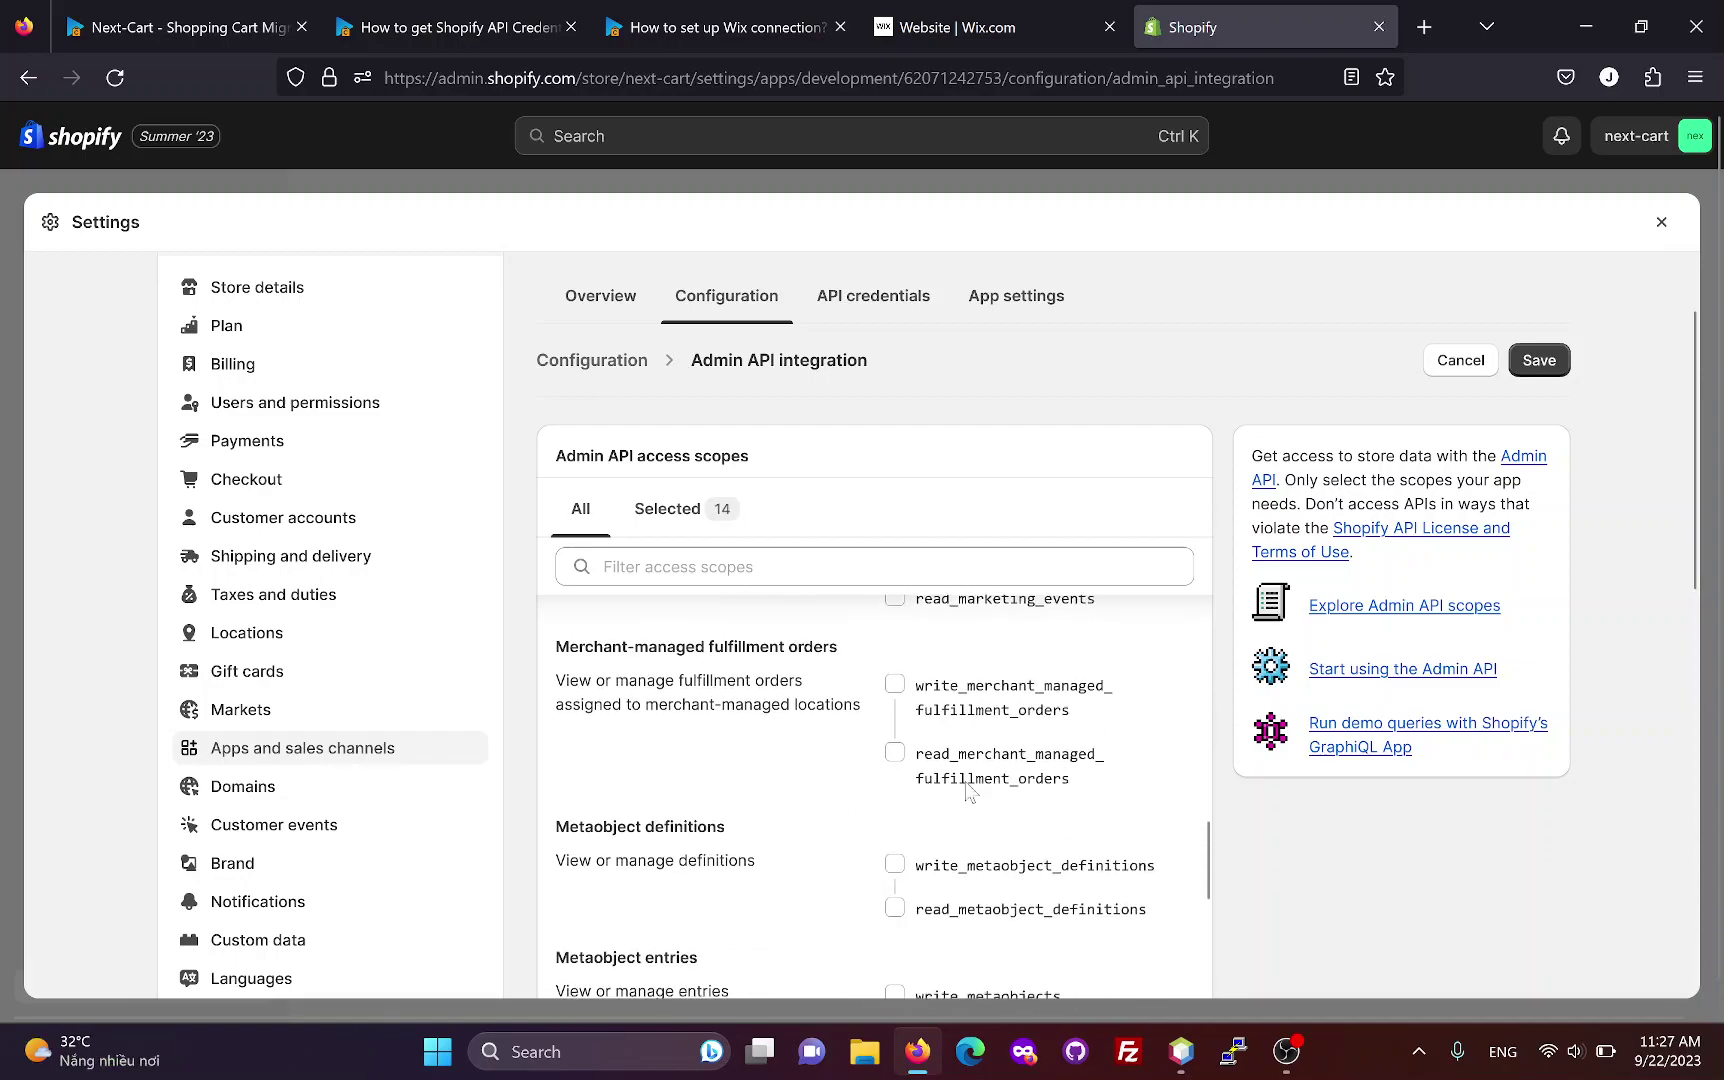
scroll(966, 795, down, 5)
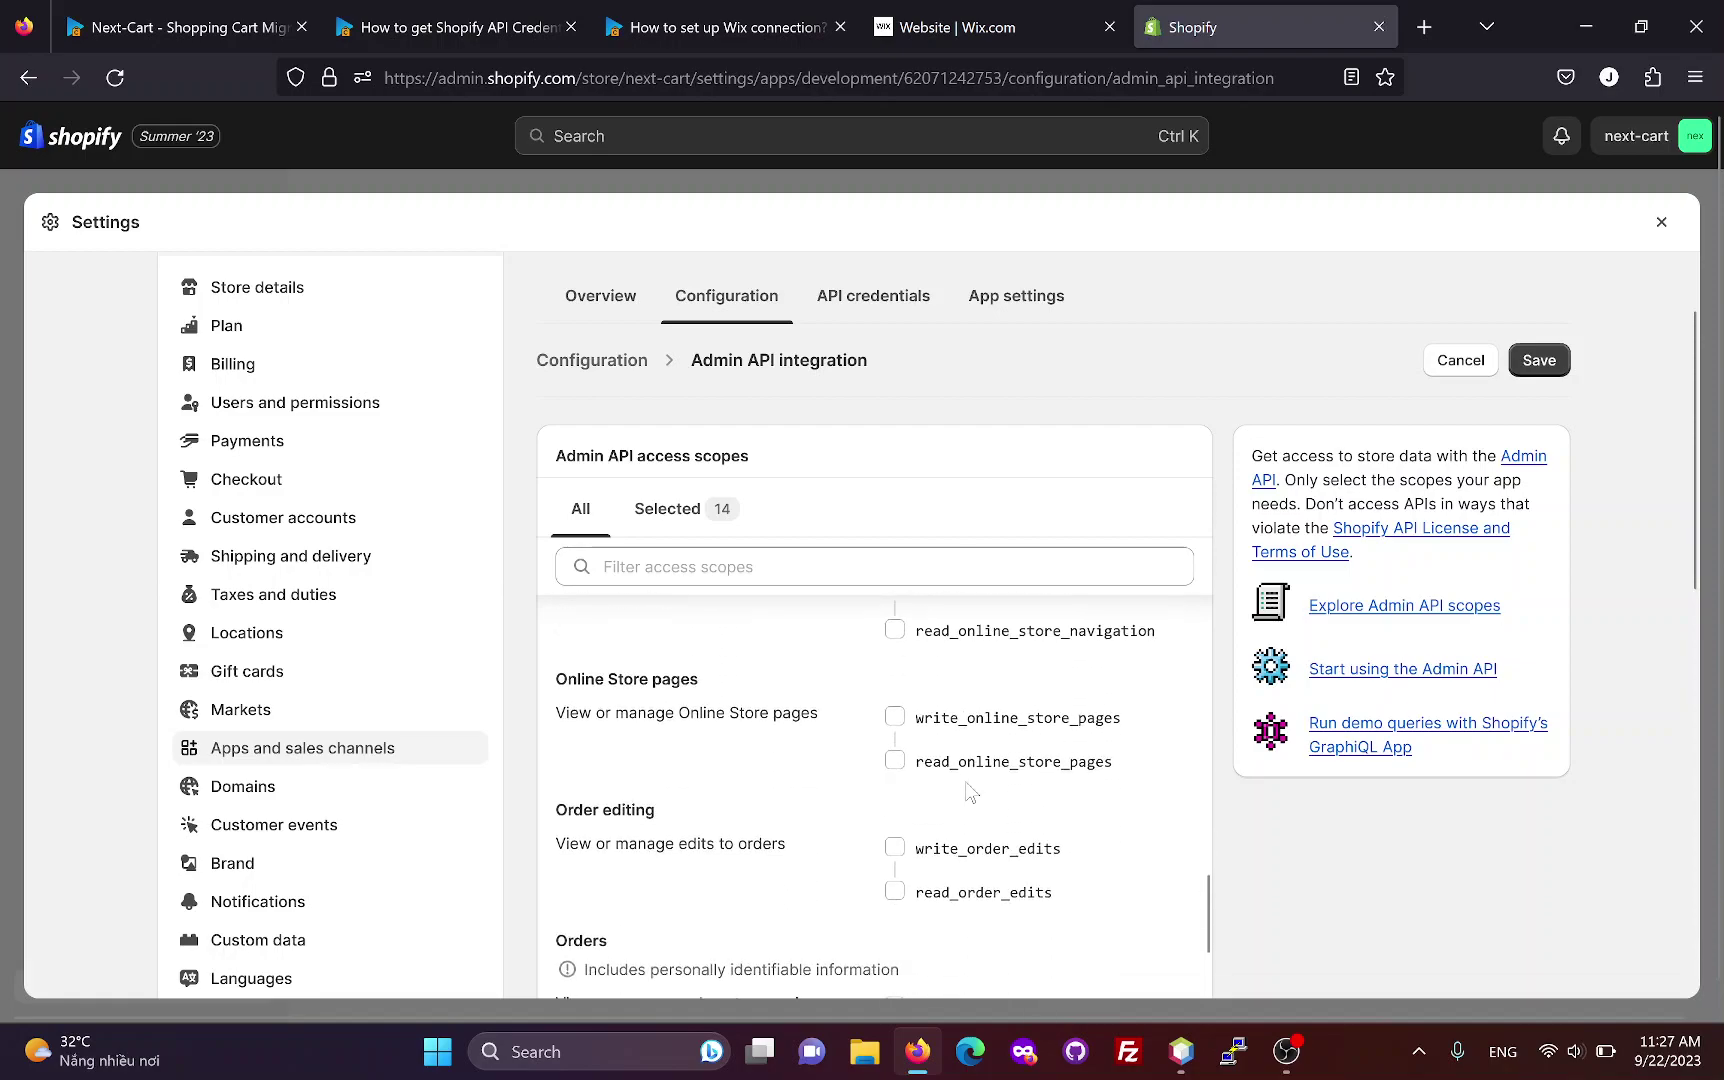
scroll(968, 783, down, 5)
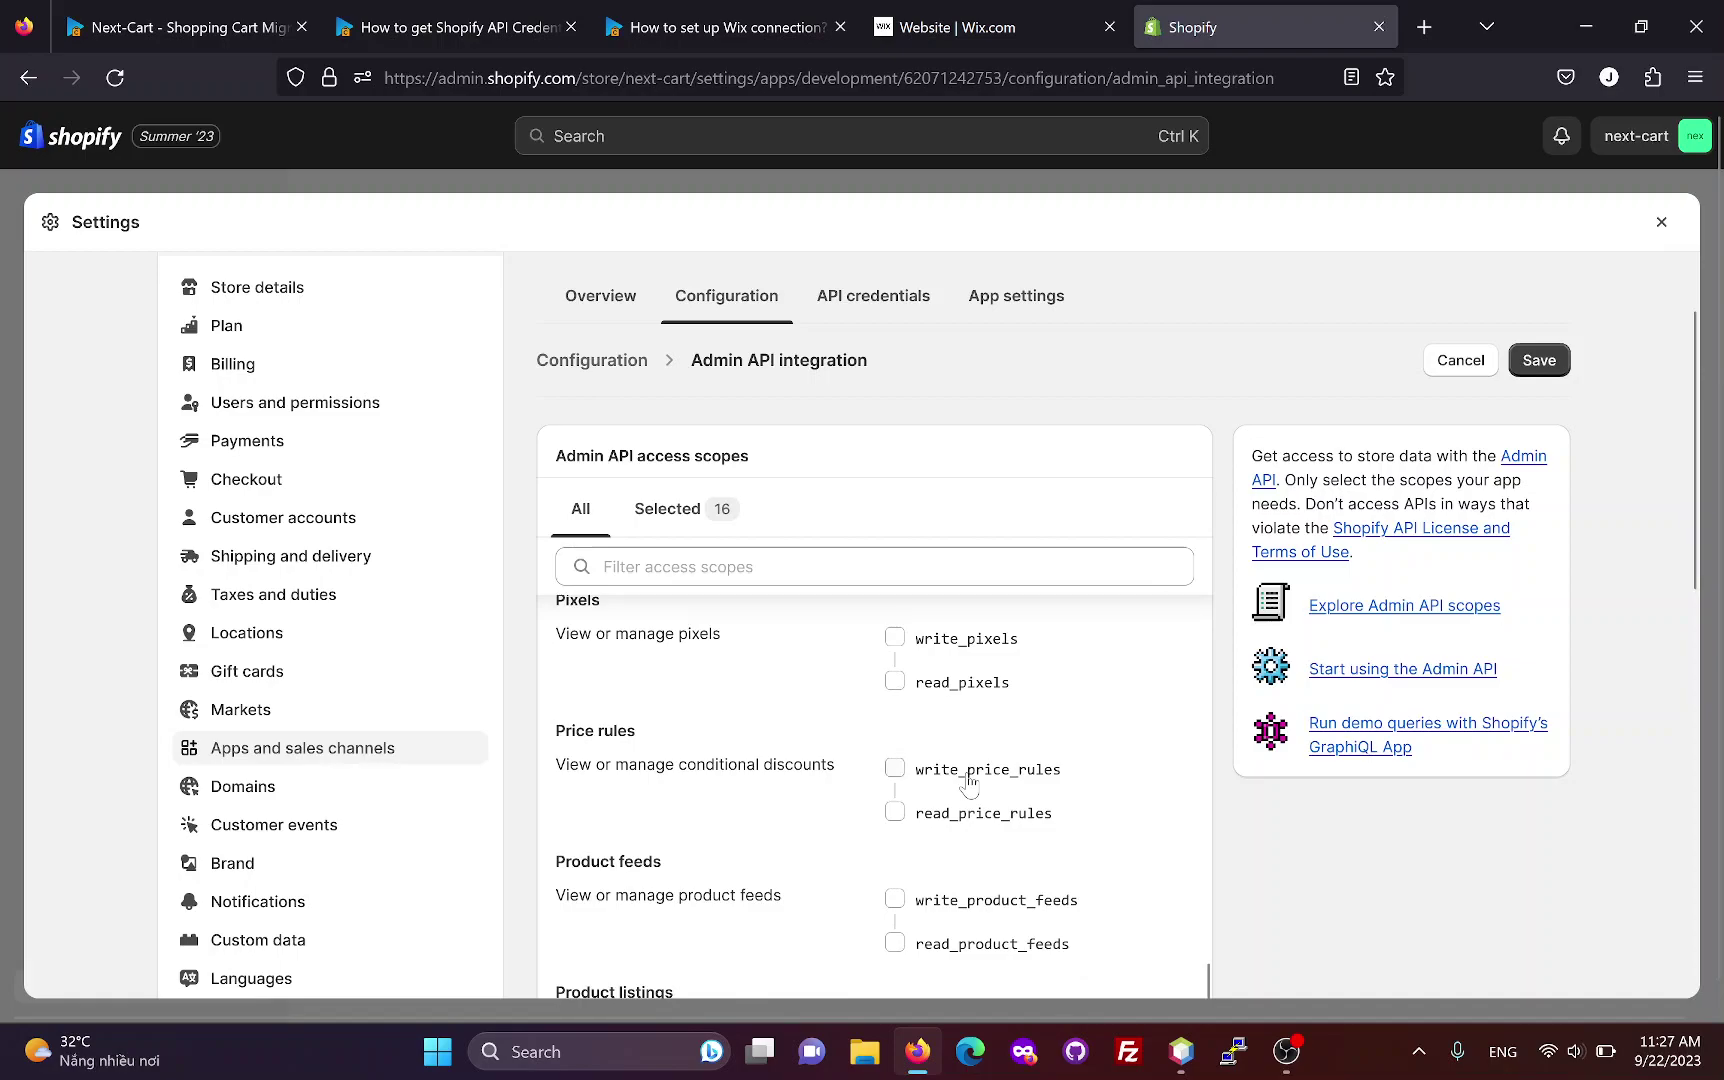
- Grant read and write access for Price rules, Store content, Themes and Translations, then save
click(970, 773)
scroll(971, 780, down, 3)
scroll(975, 780, down, 2)
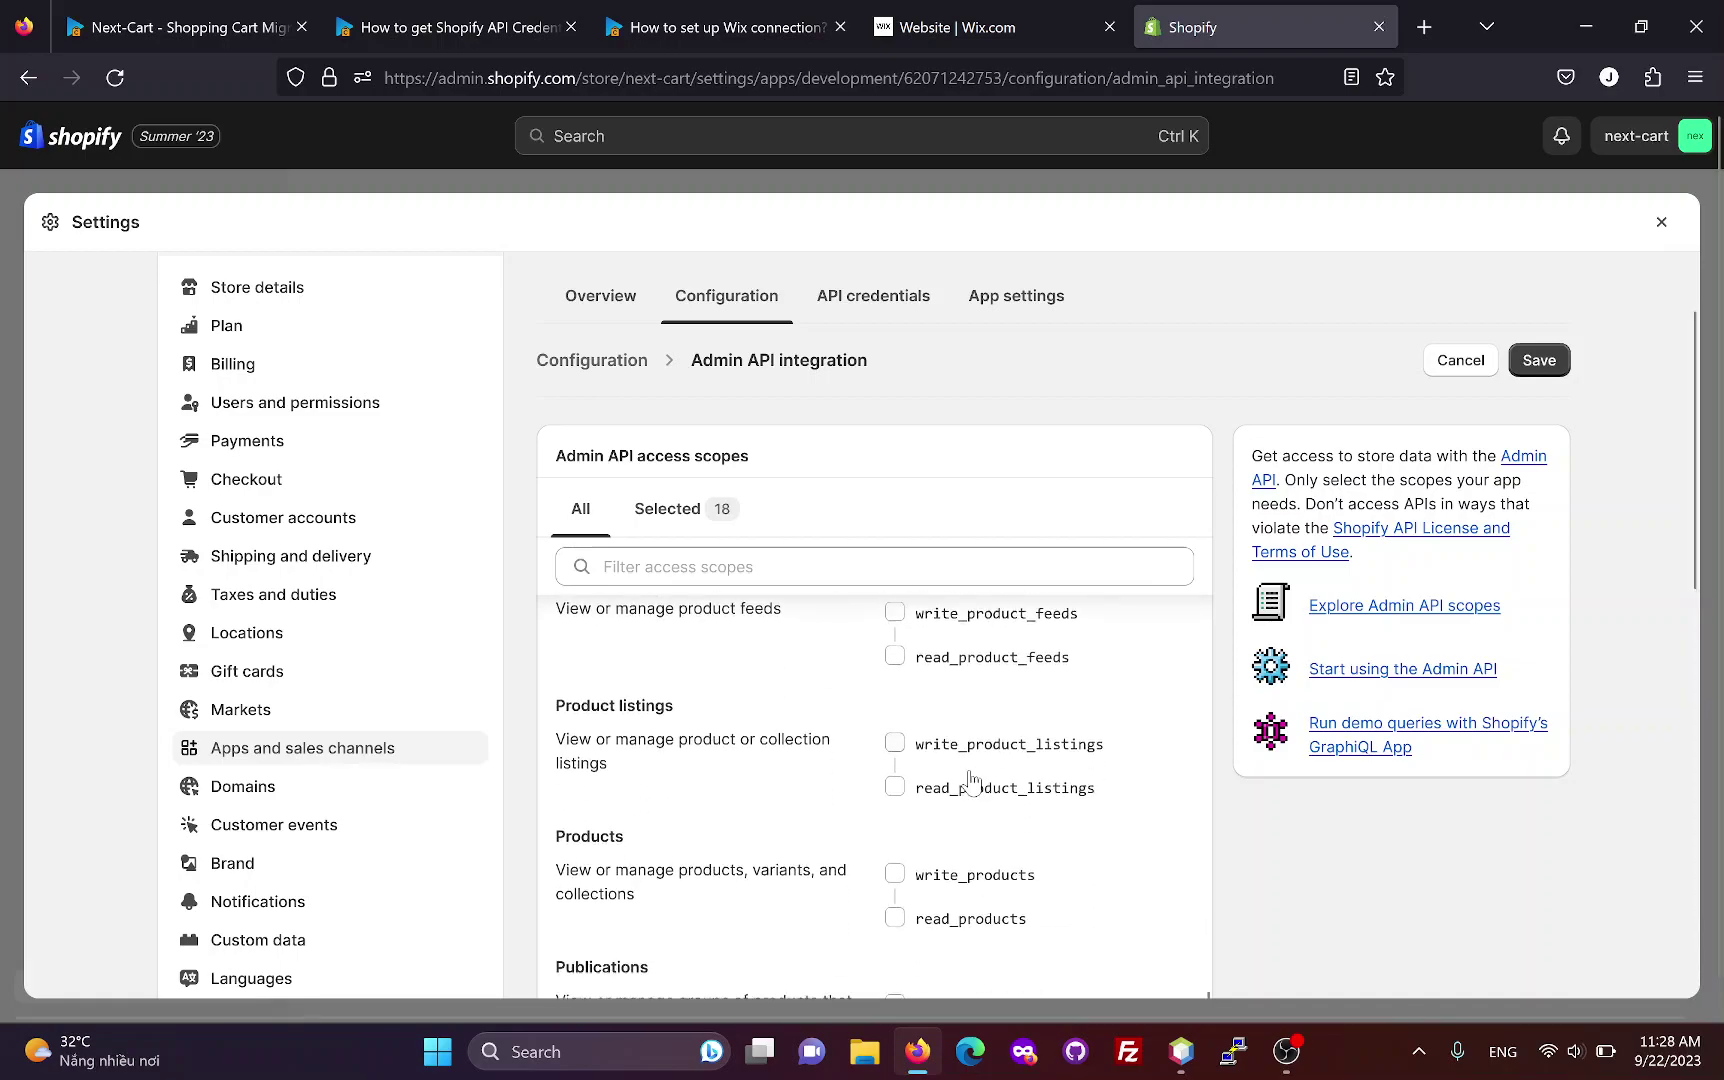
scroll(968, 788, down, 5)
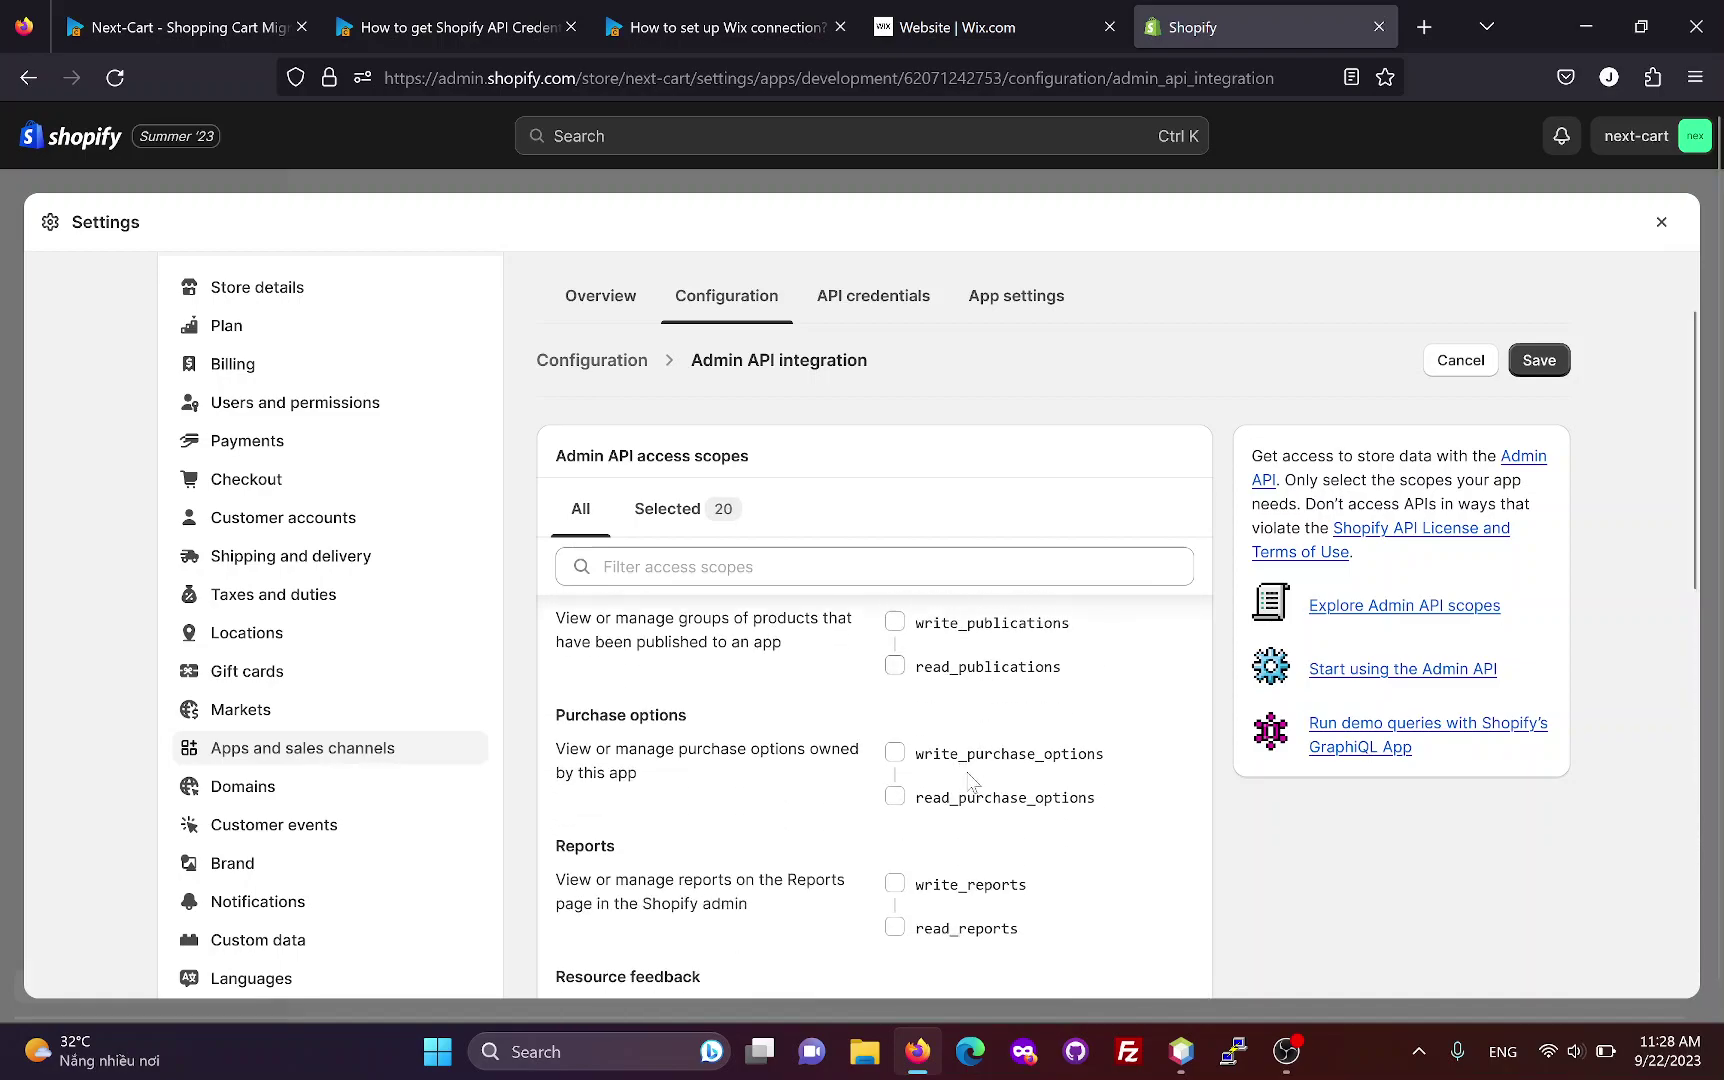
scroll(970, 780, down, 10)
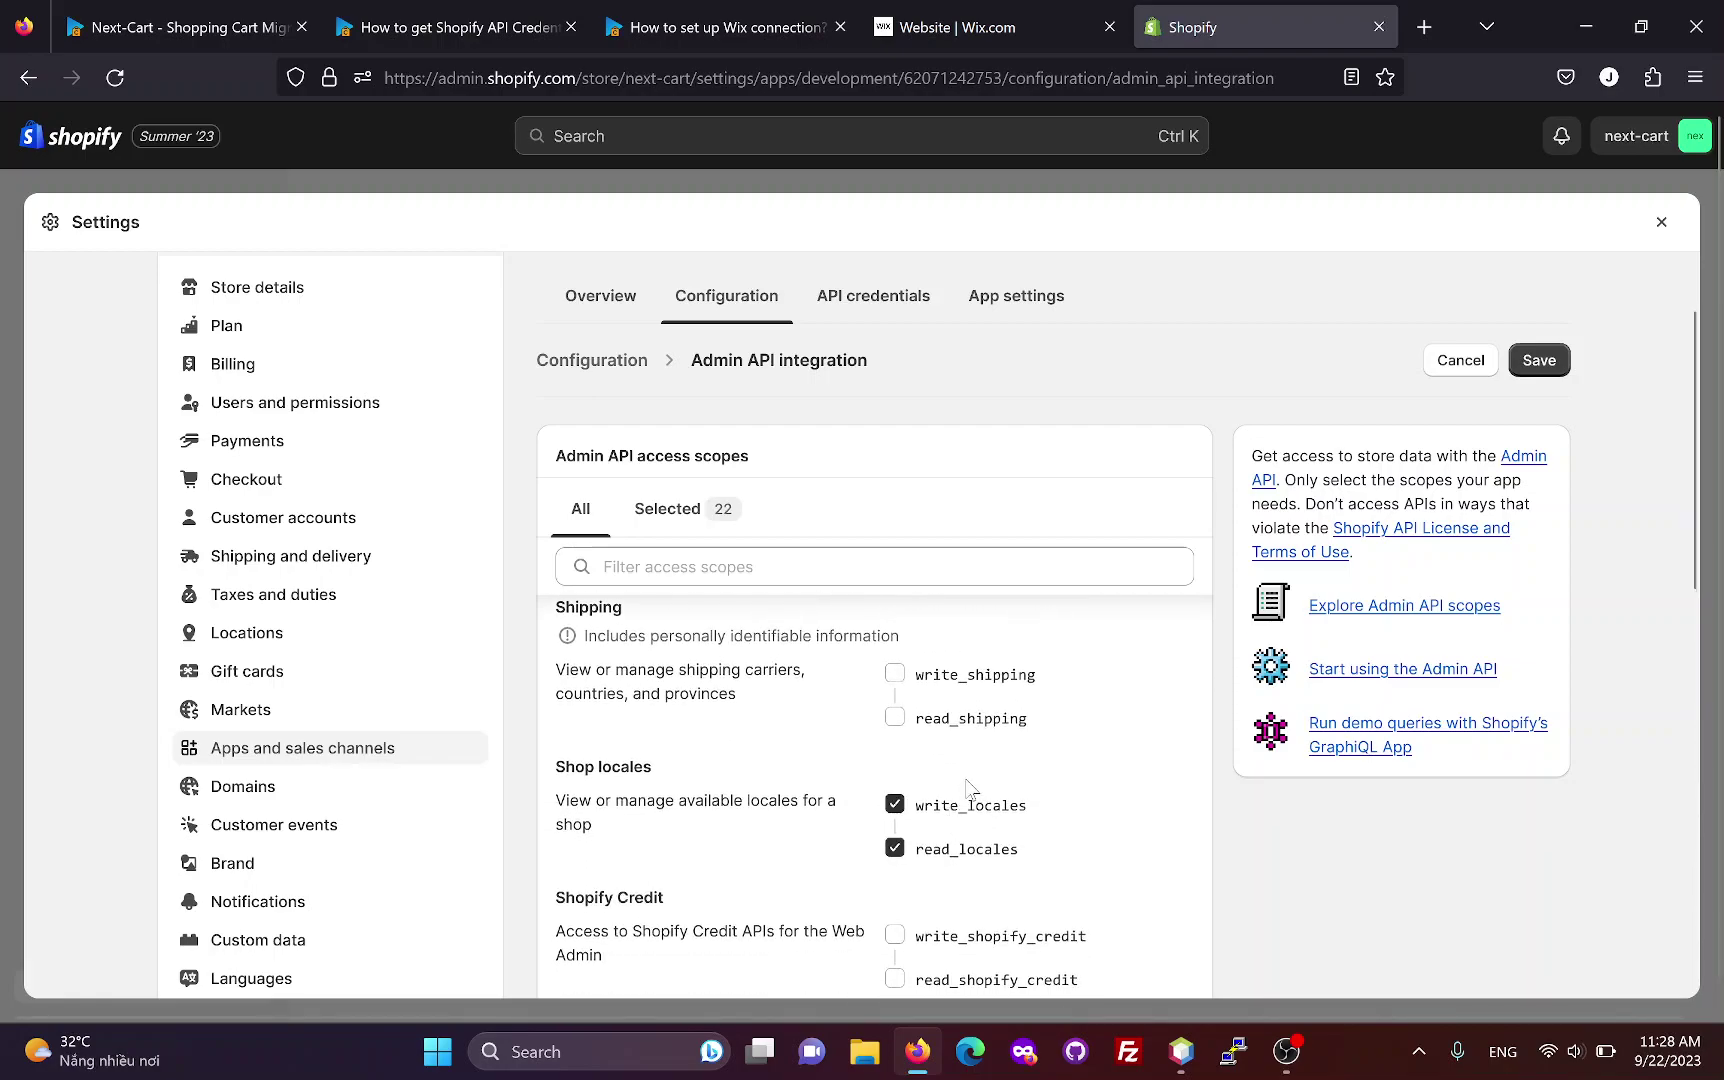
scroll(968, 788, down, 3)
scroll(968, 790, down, 5)
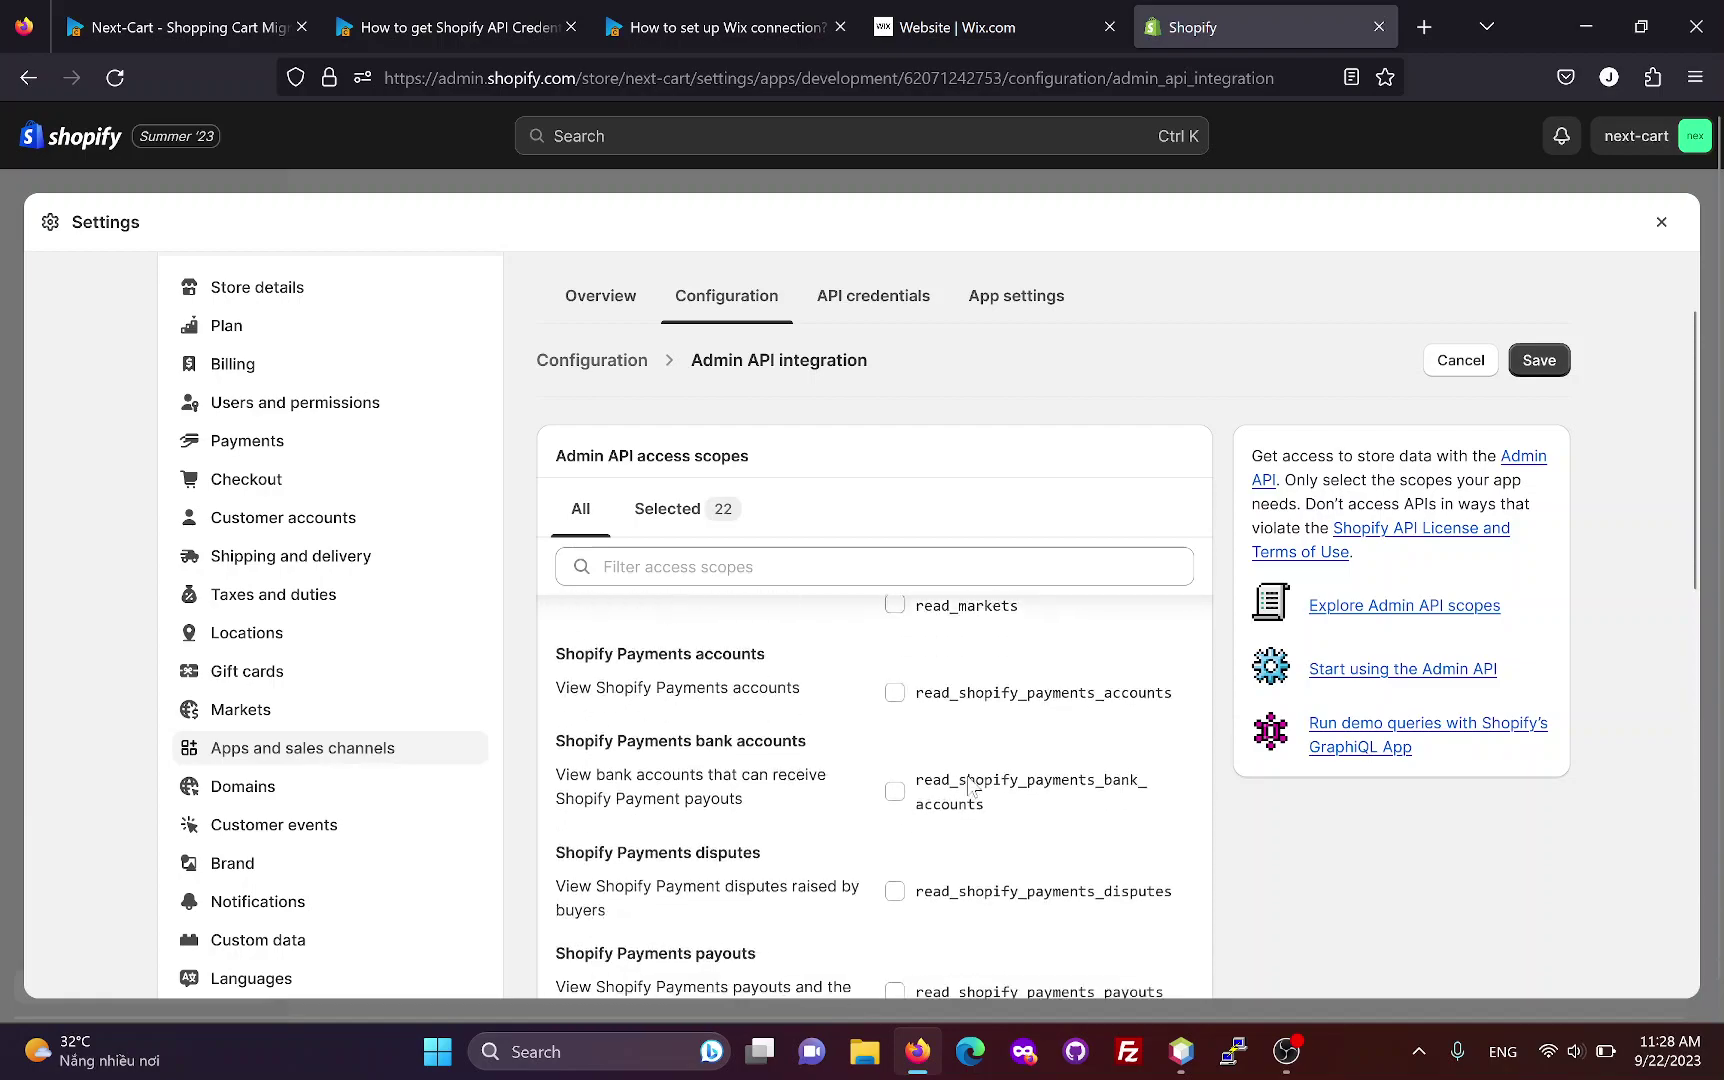
click(960, 845)
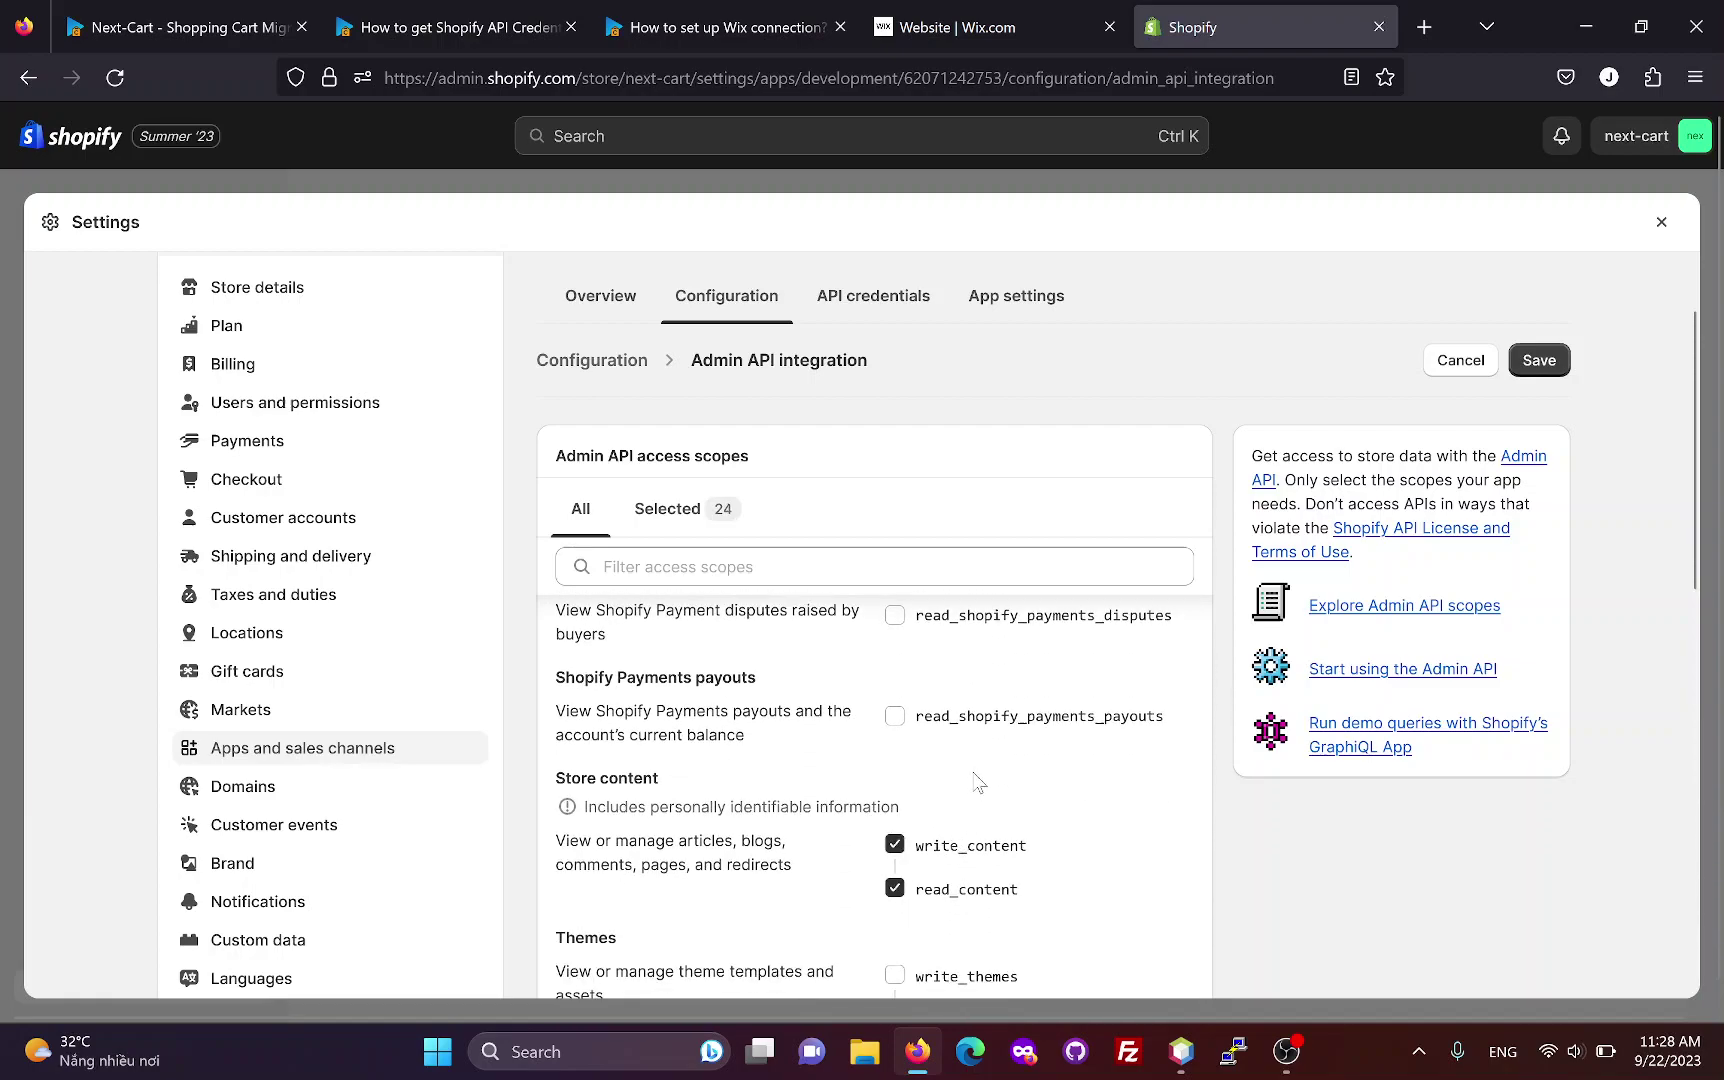
scroll(975, 780, down, 2)
click(965, 765)
scroll(968, 770, down, 3)
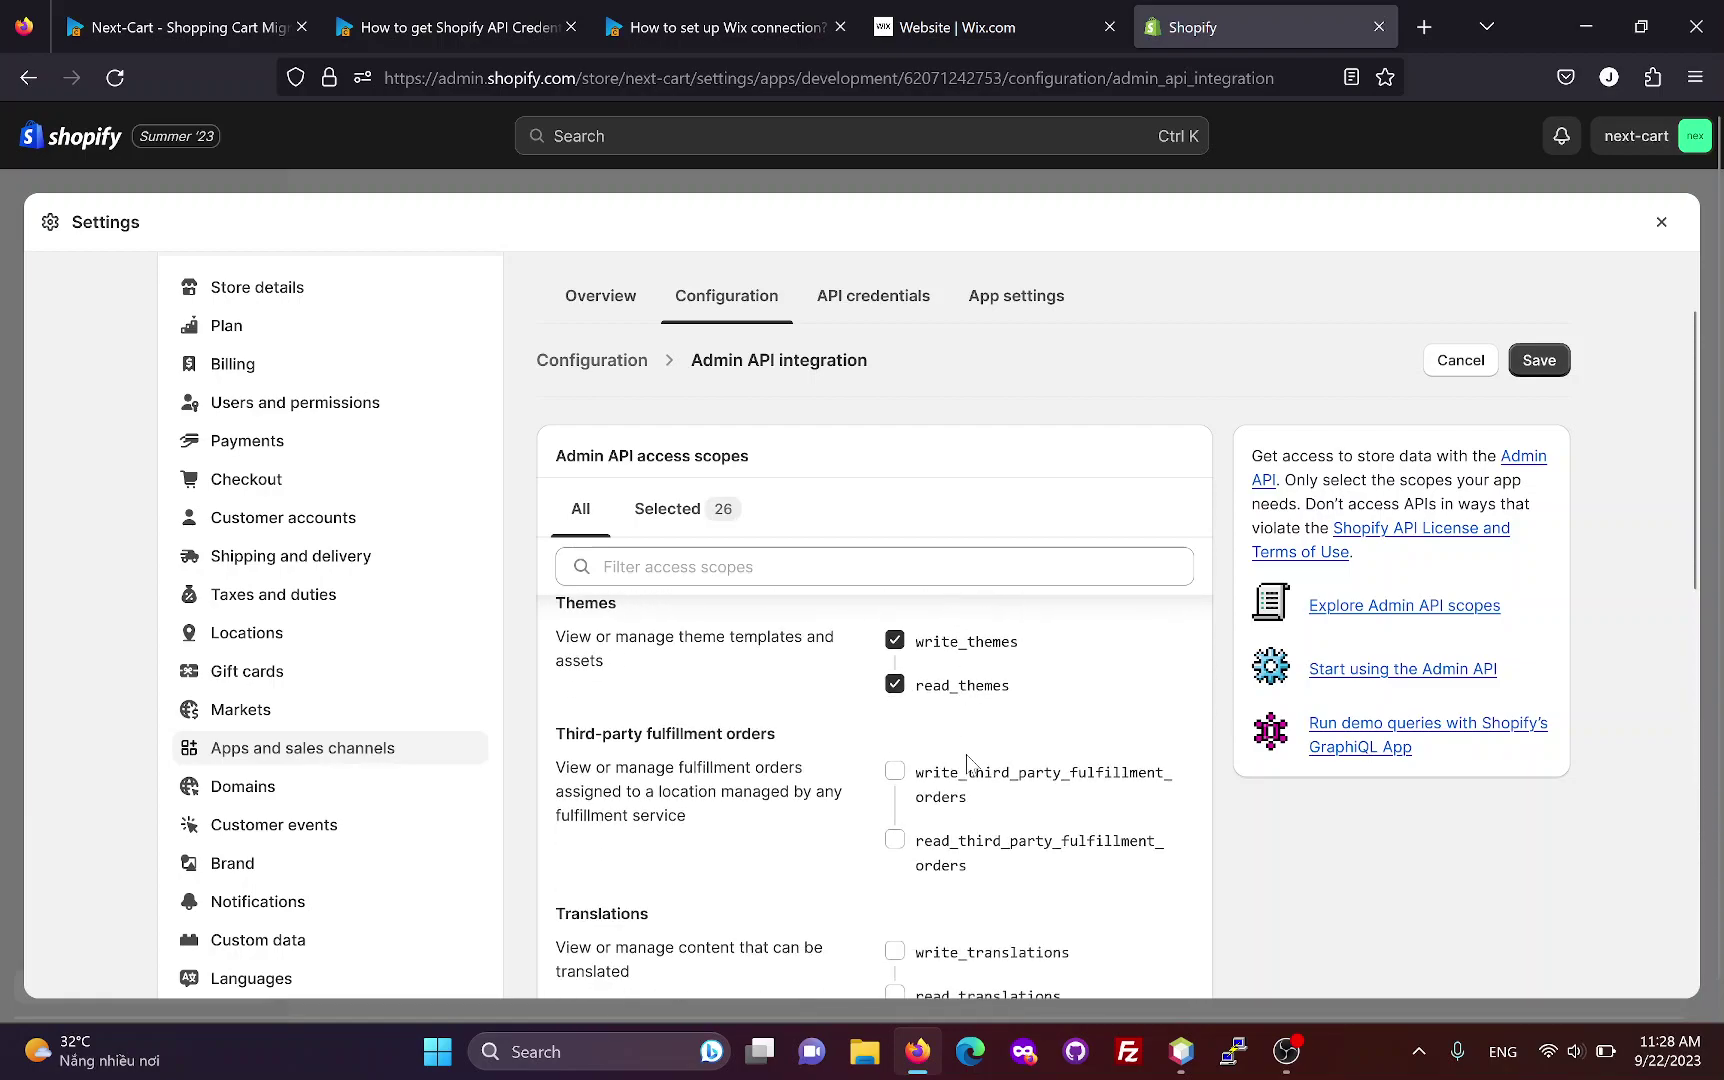
click(962, 842)
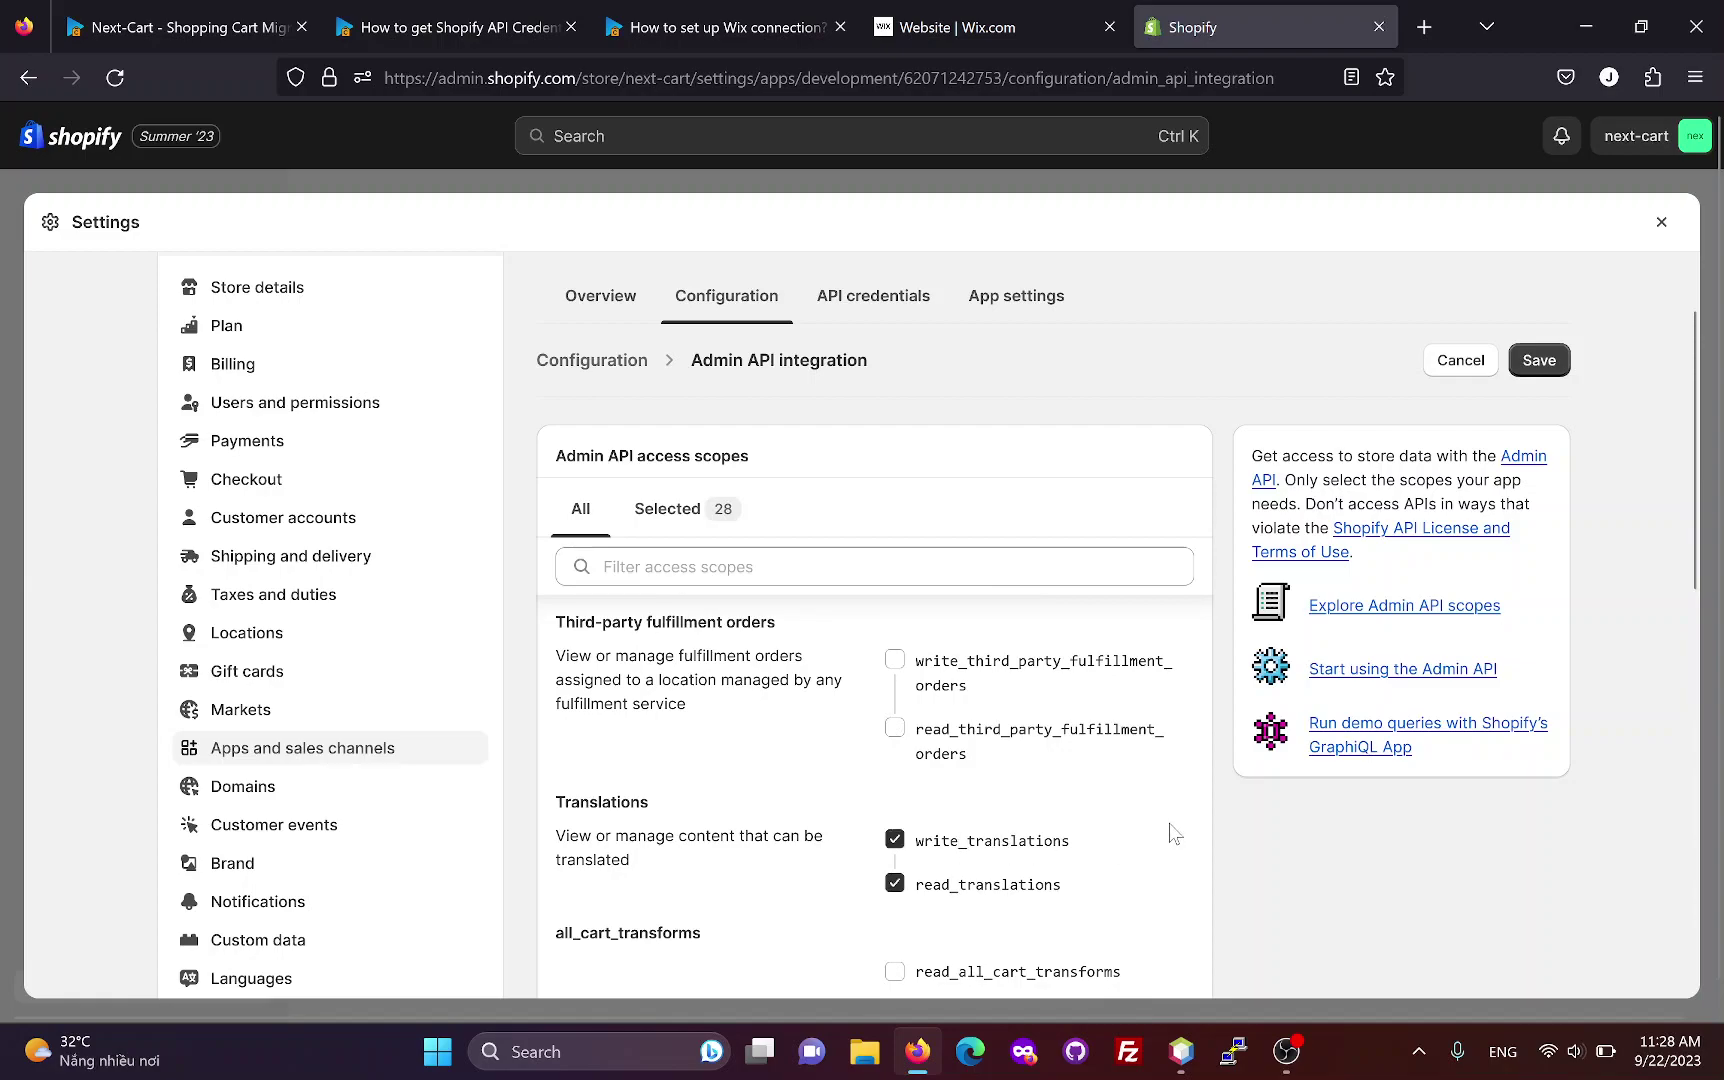
scroll(1350, 650, up, 1)
click(1541, 474)
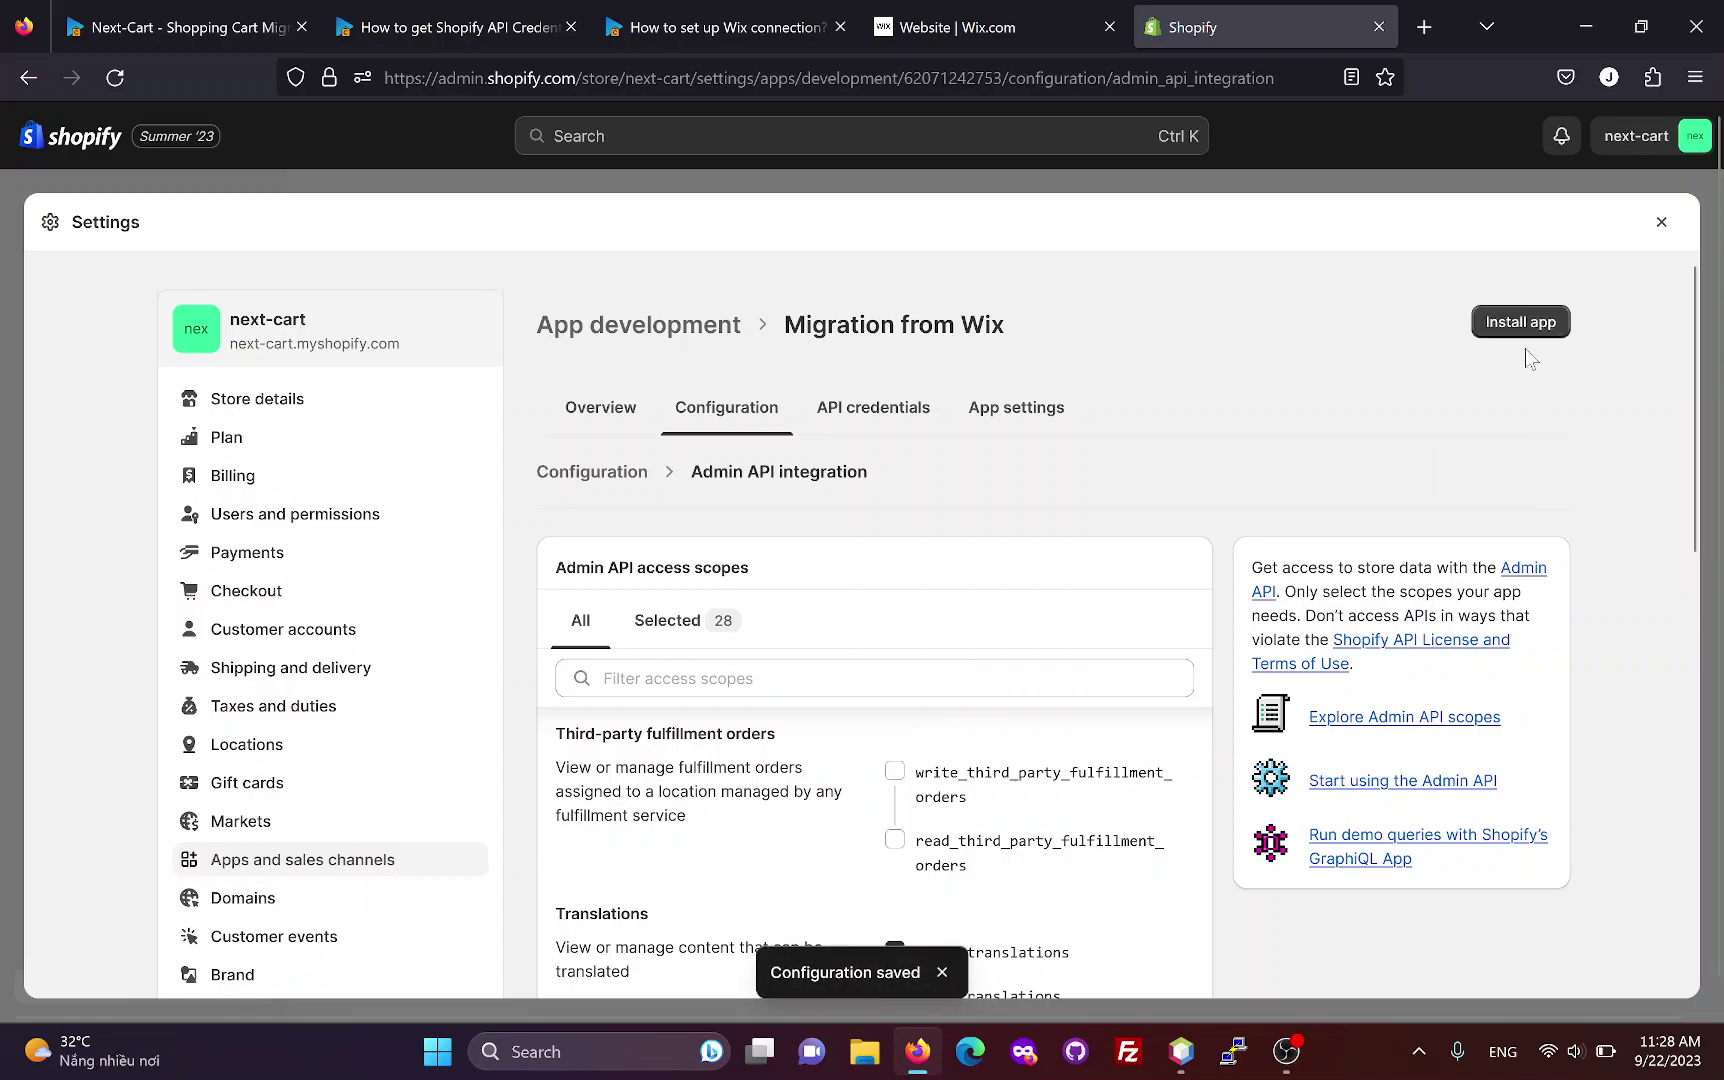
- Install the Migration from Wix app and copy its revealed Admin API access token
click(1525, 321)
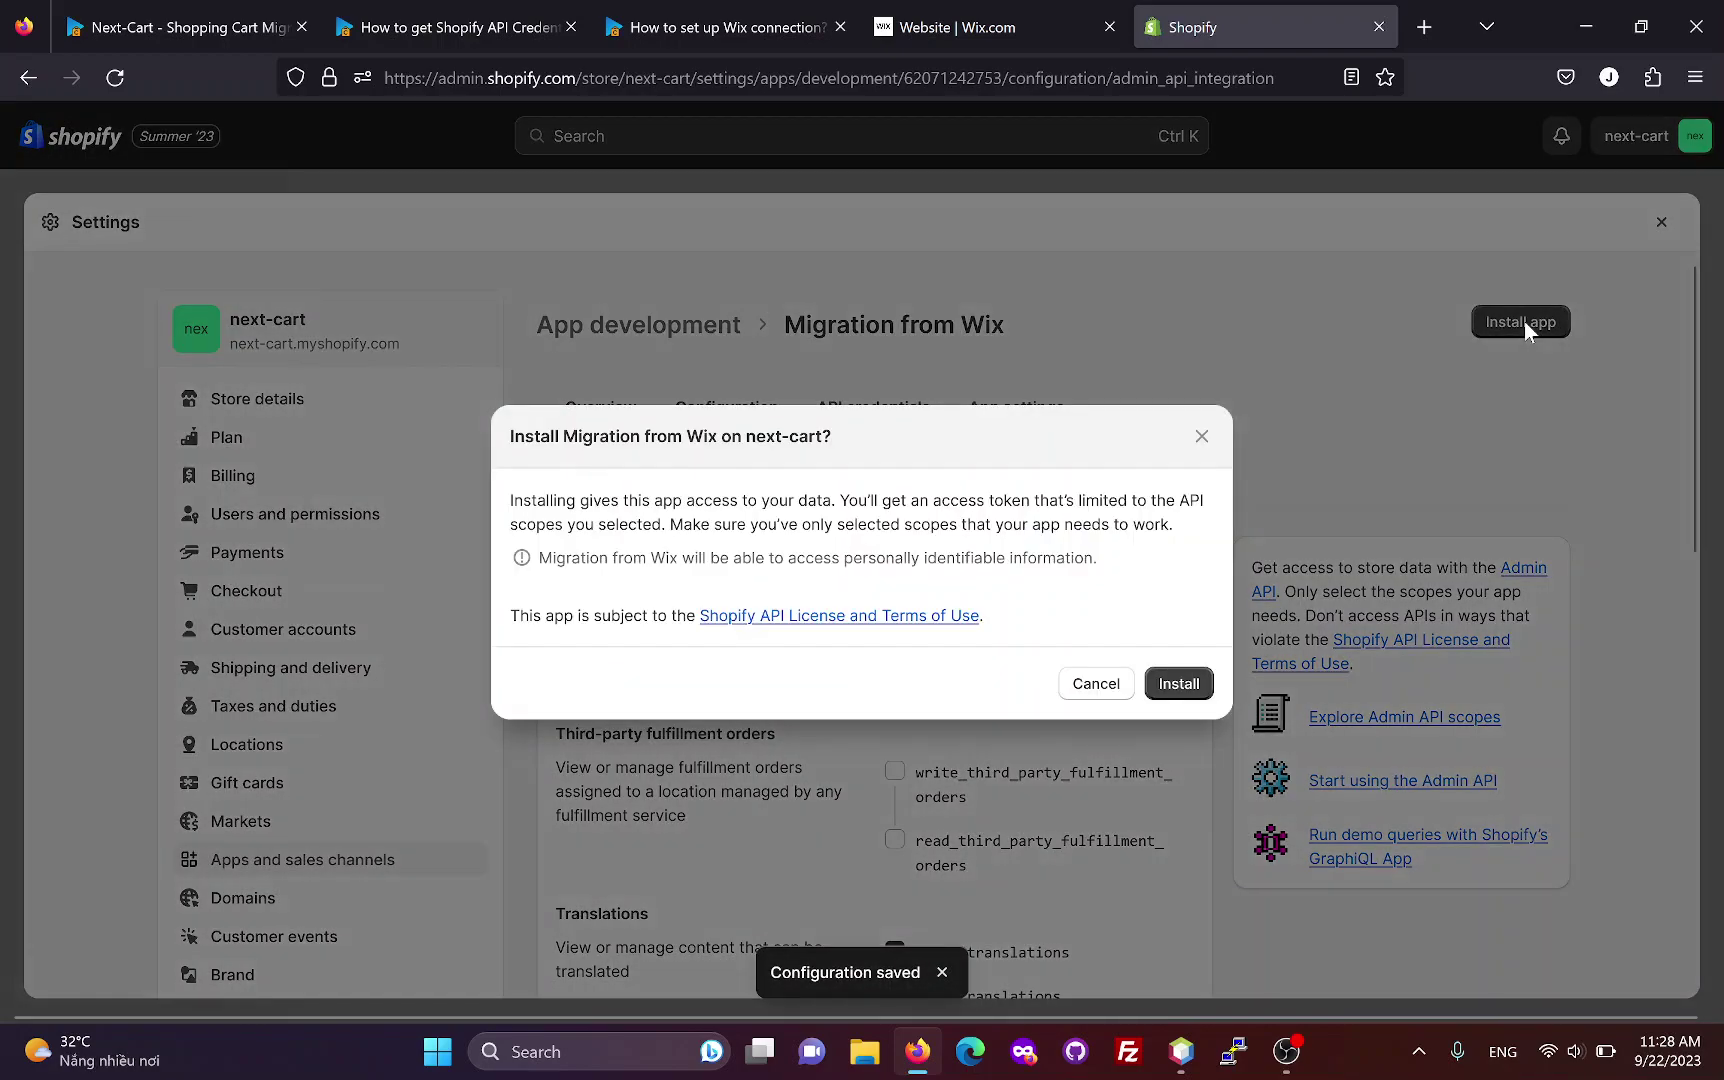
click(1180, 685)
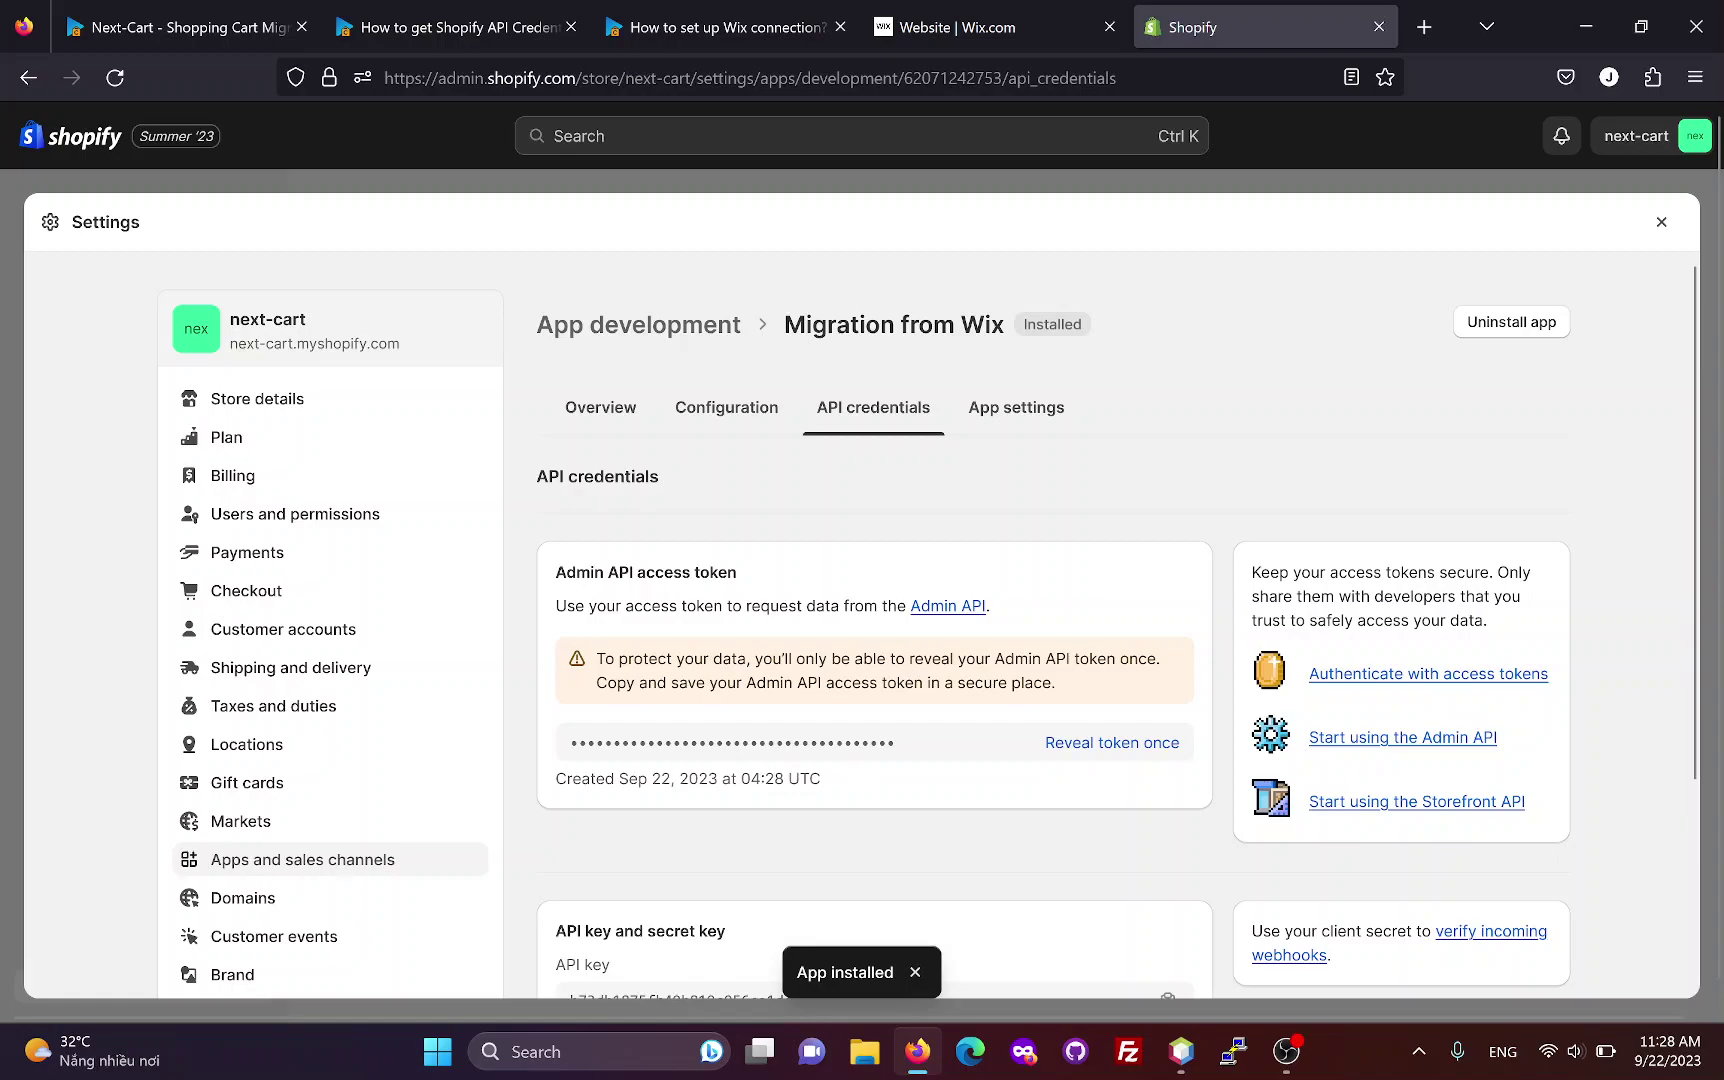
click(1122, 742)
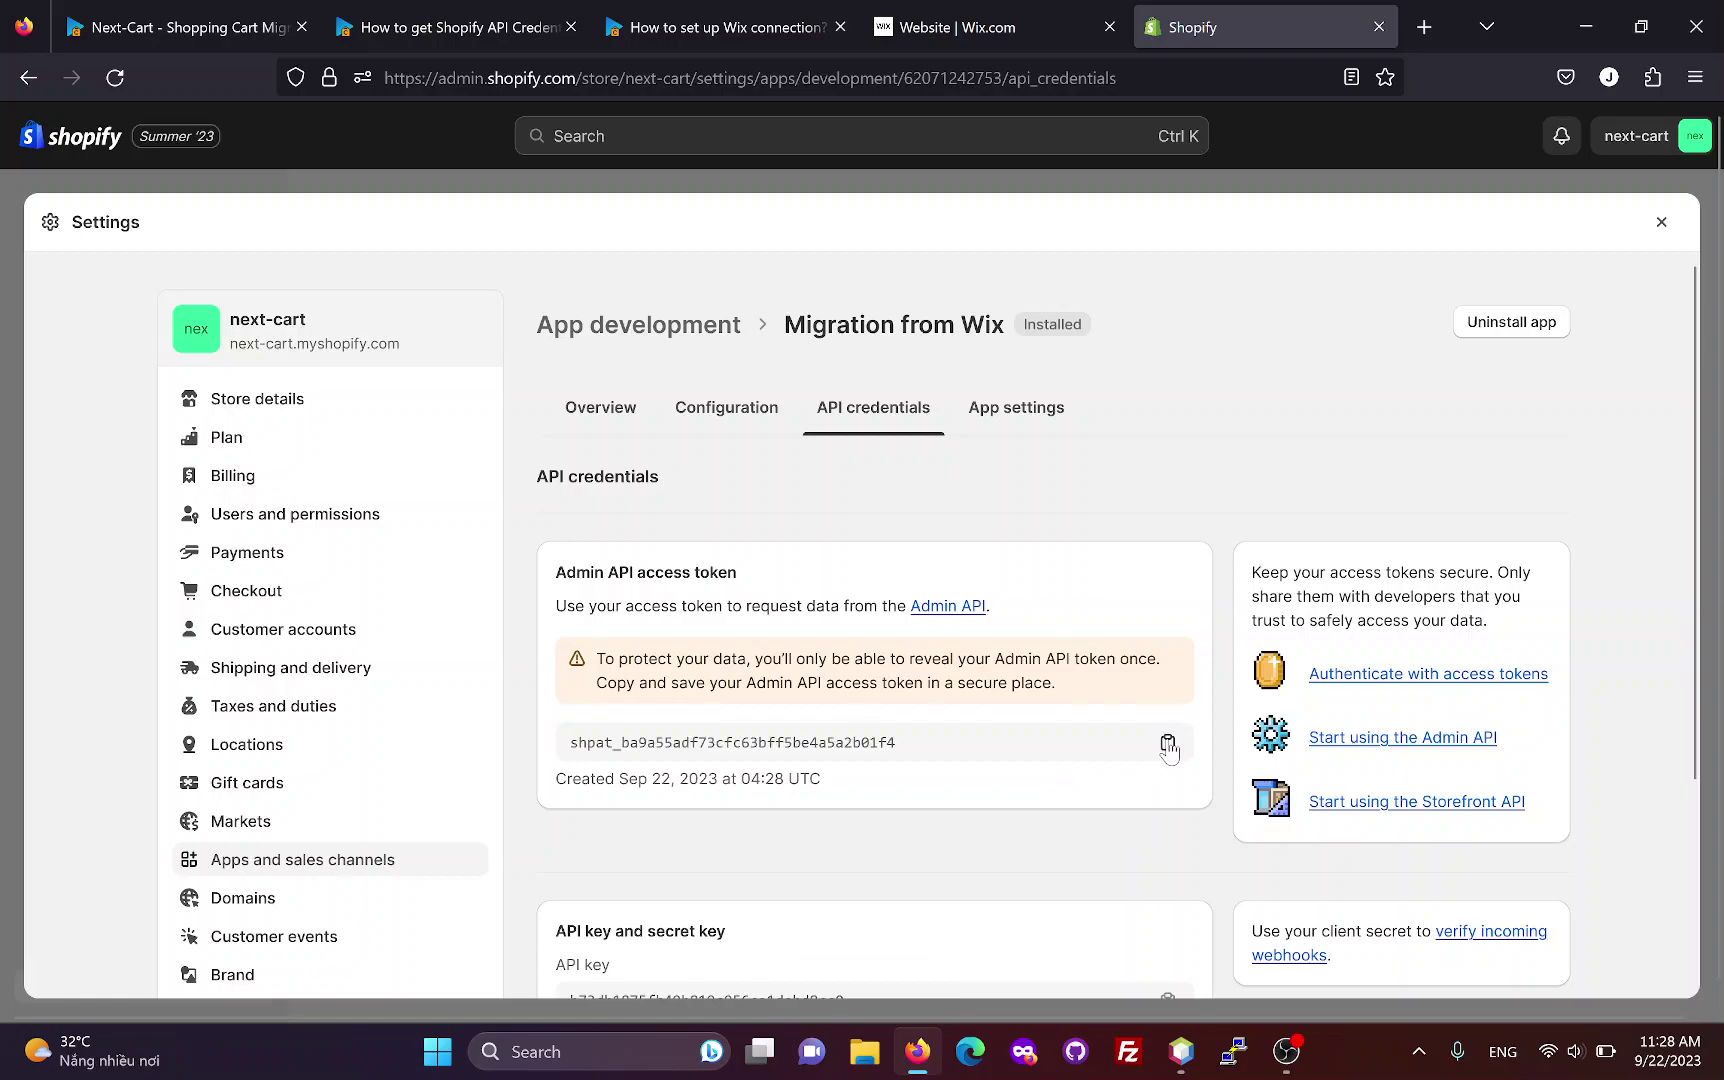
click(1167, 744)
- Paste the Shopify access token into Next-Cart's Access Token field and continue to Configuration
click(180, 27)
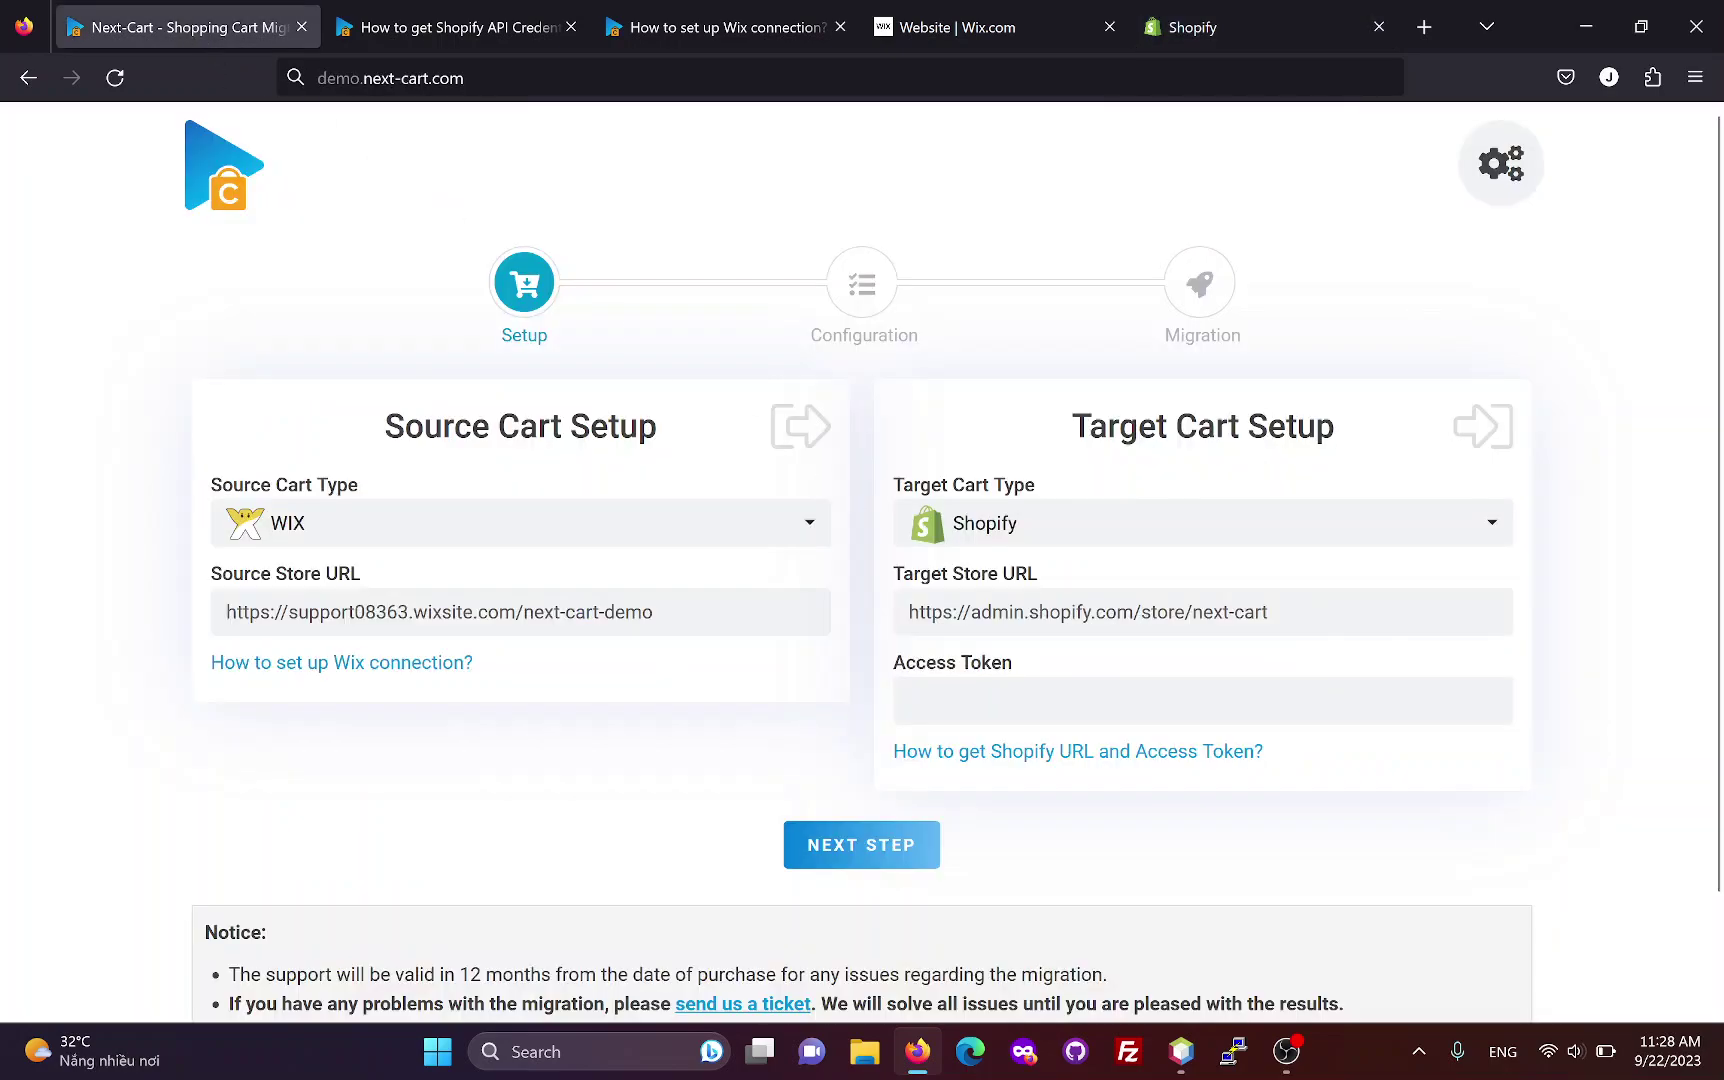
click(908, 700)
key(ctrl+v)
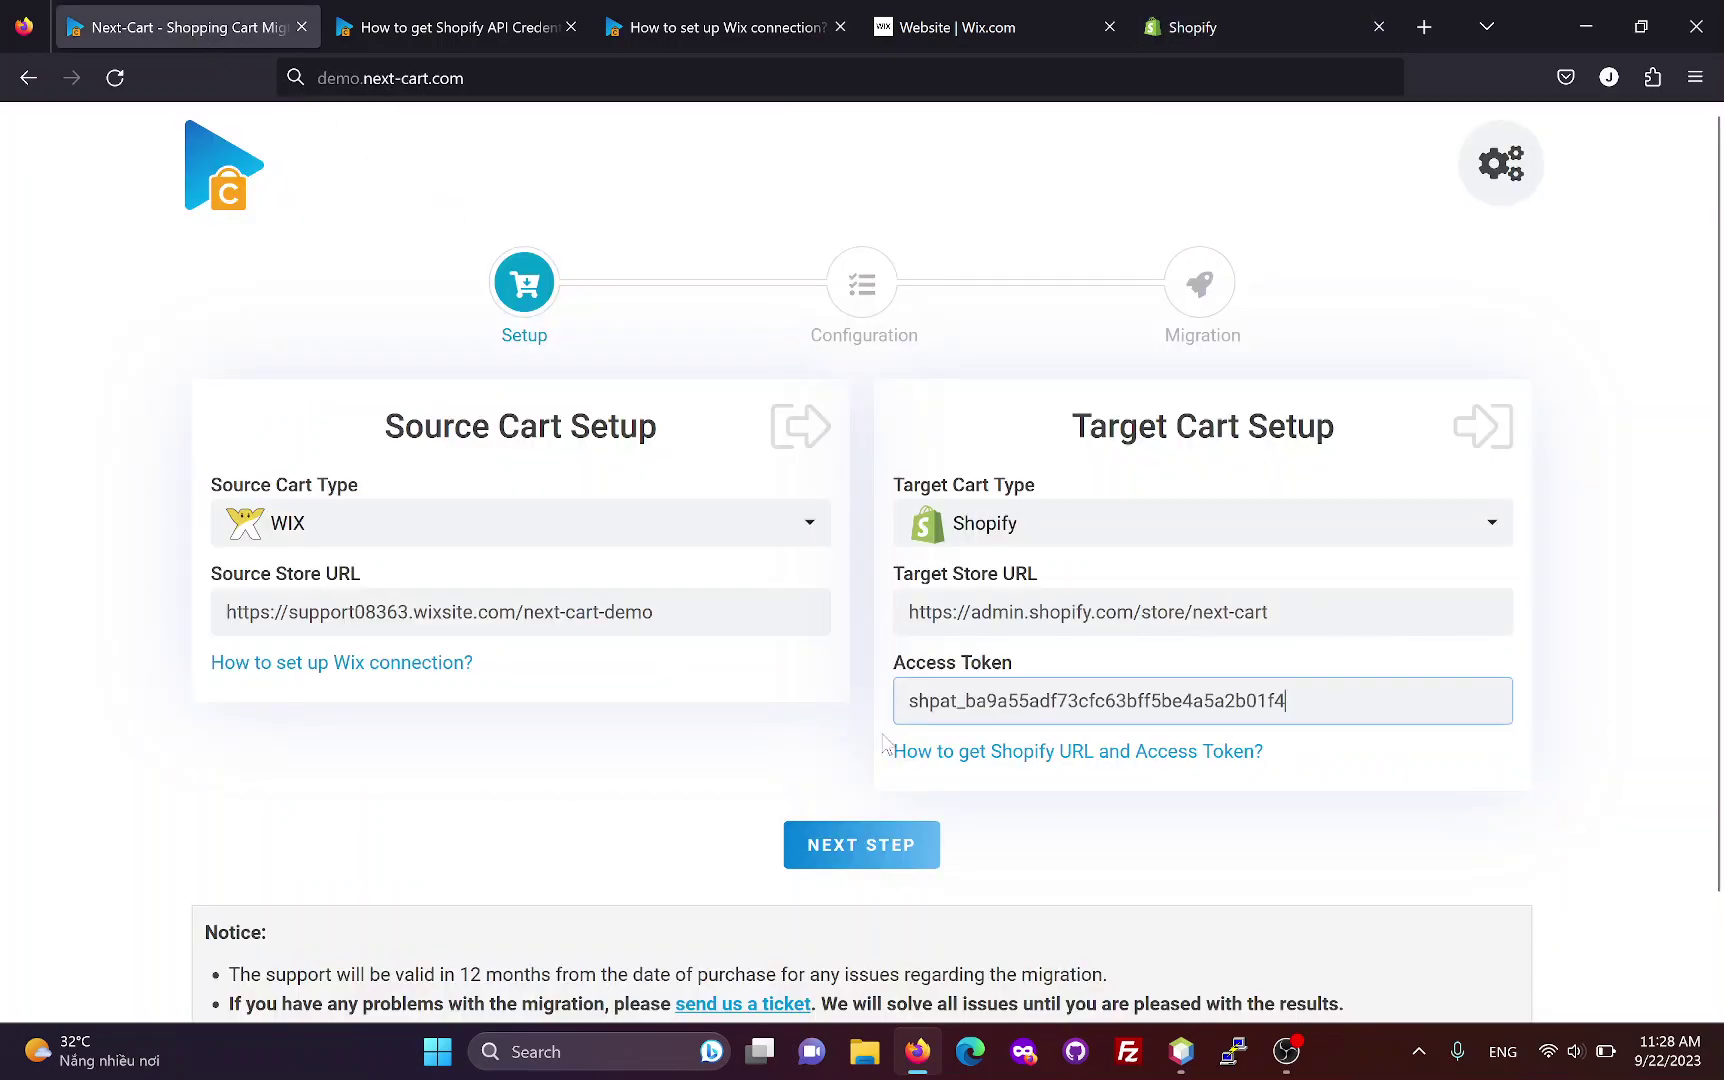
click(866, 855)
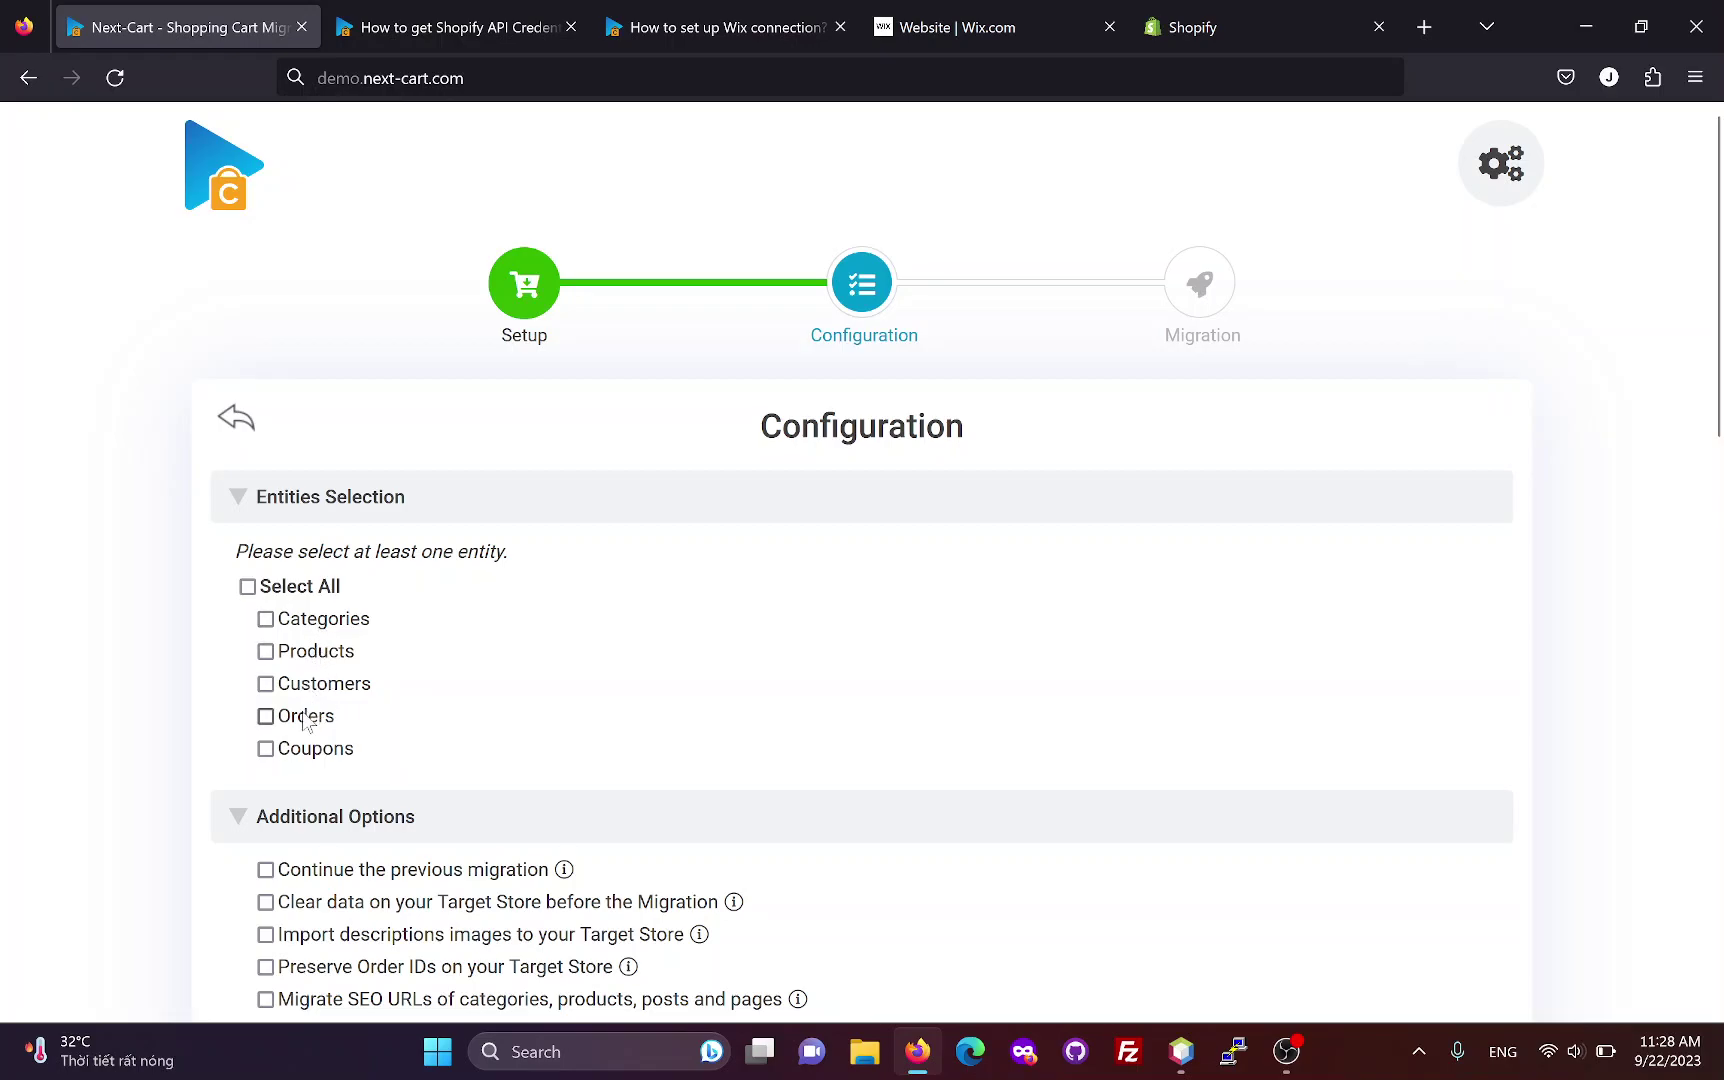
- Select all entities and enable the Preserve Order IDs and Migrate SEO URLs options
click(310, 590)
scroll(878, 772, down, 3)
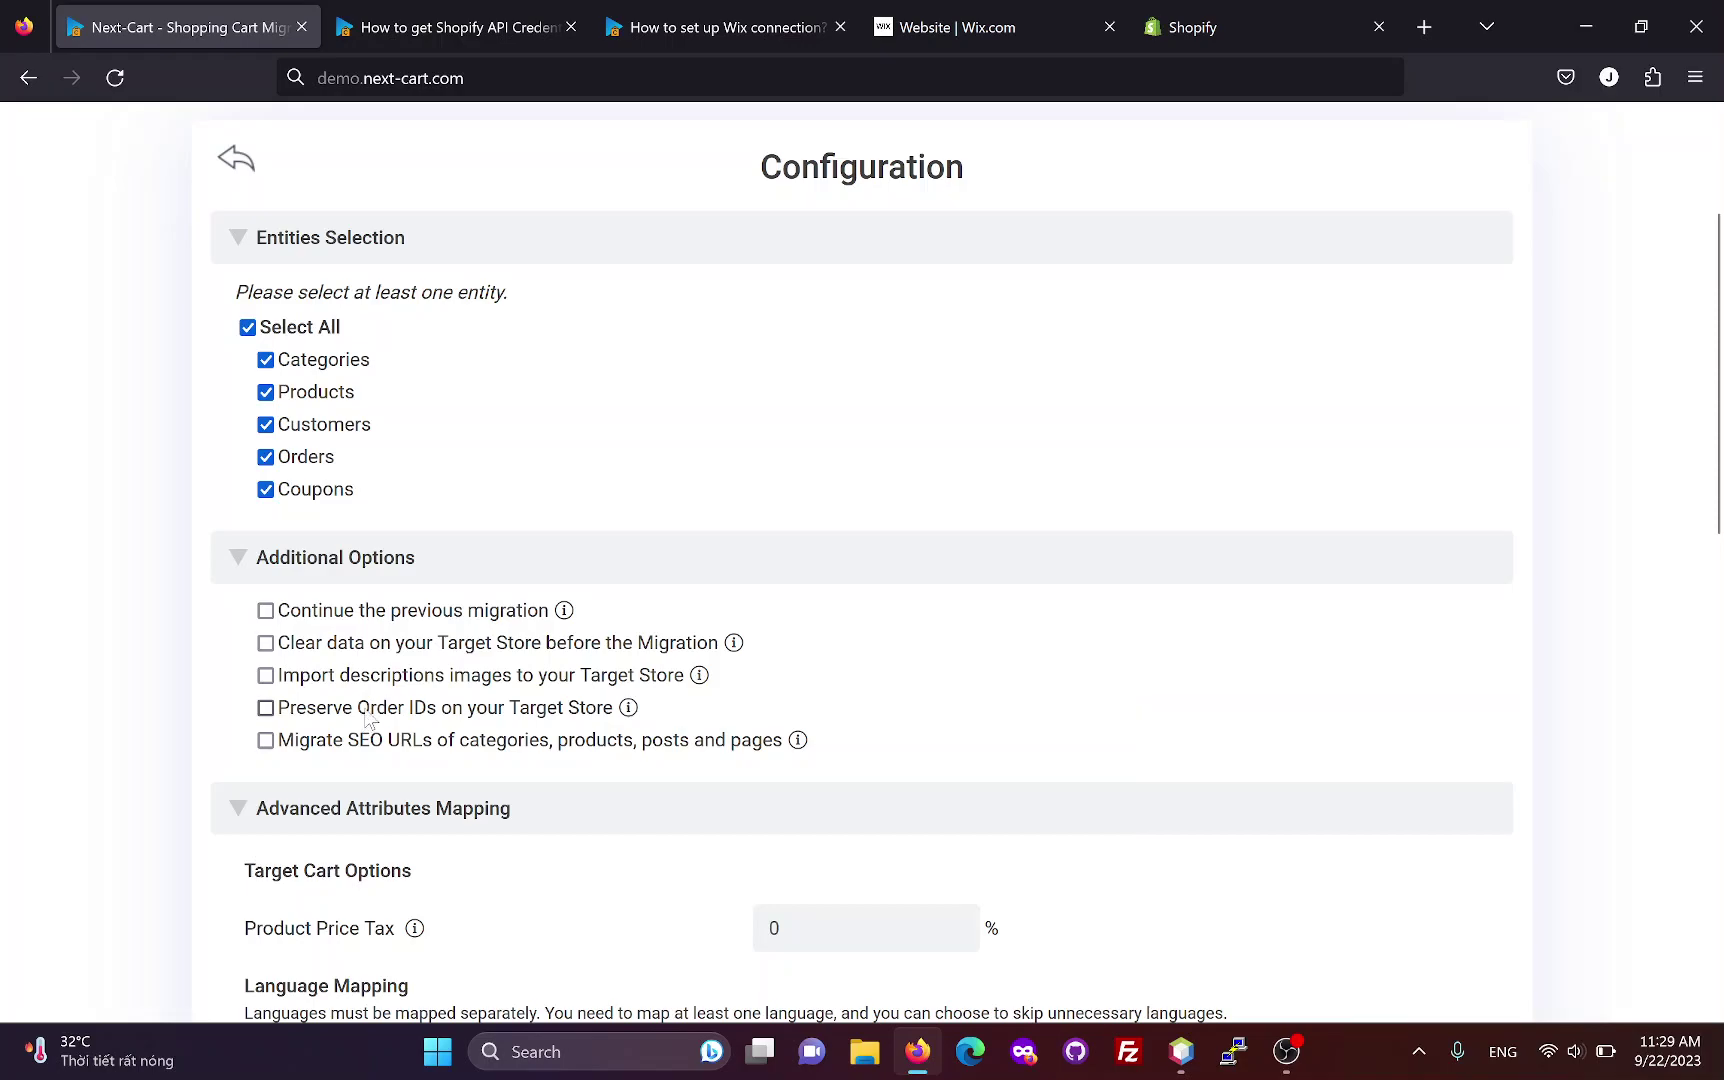
click(435, 712)
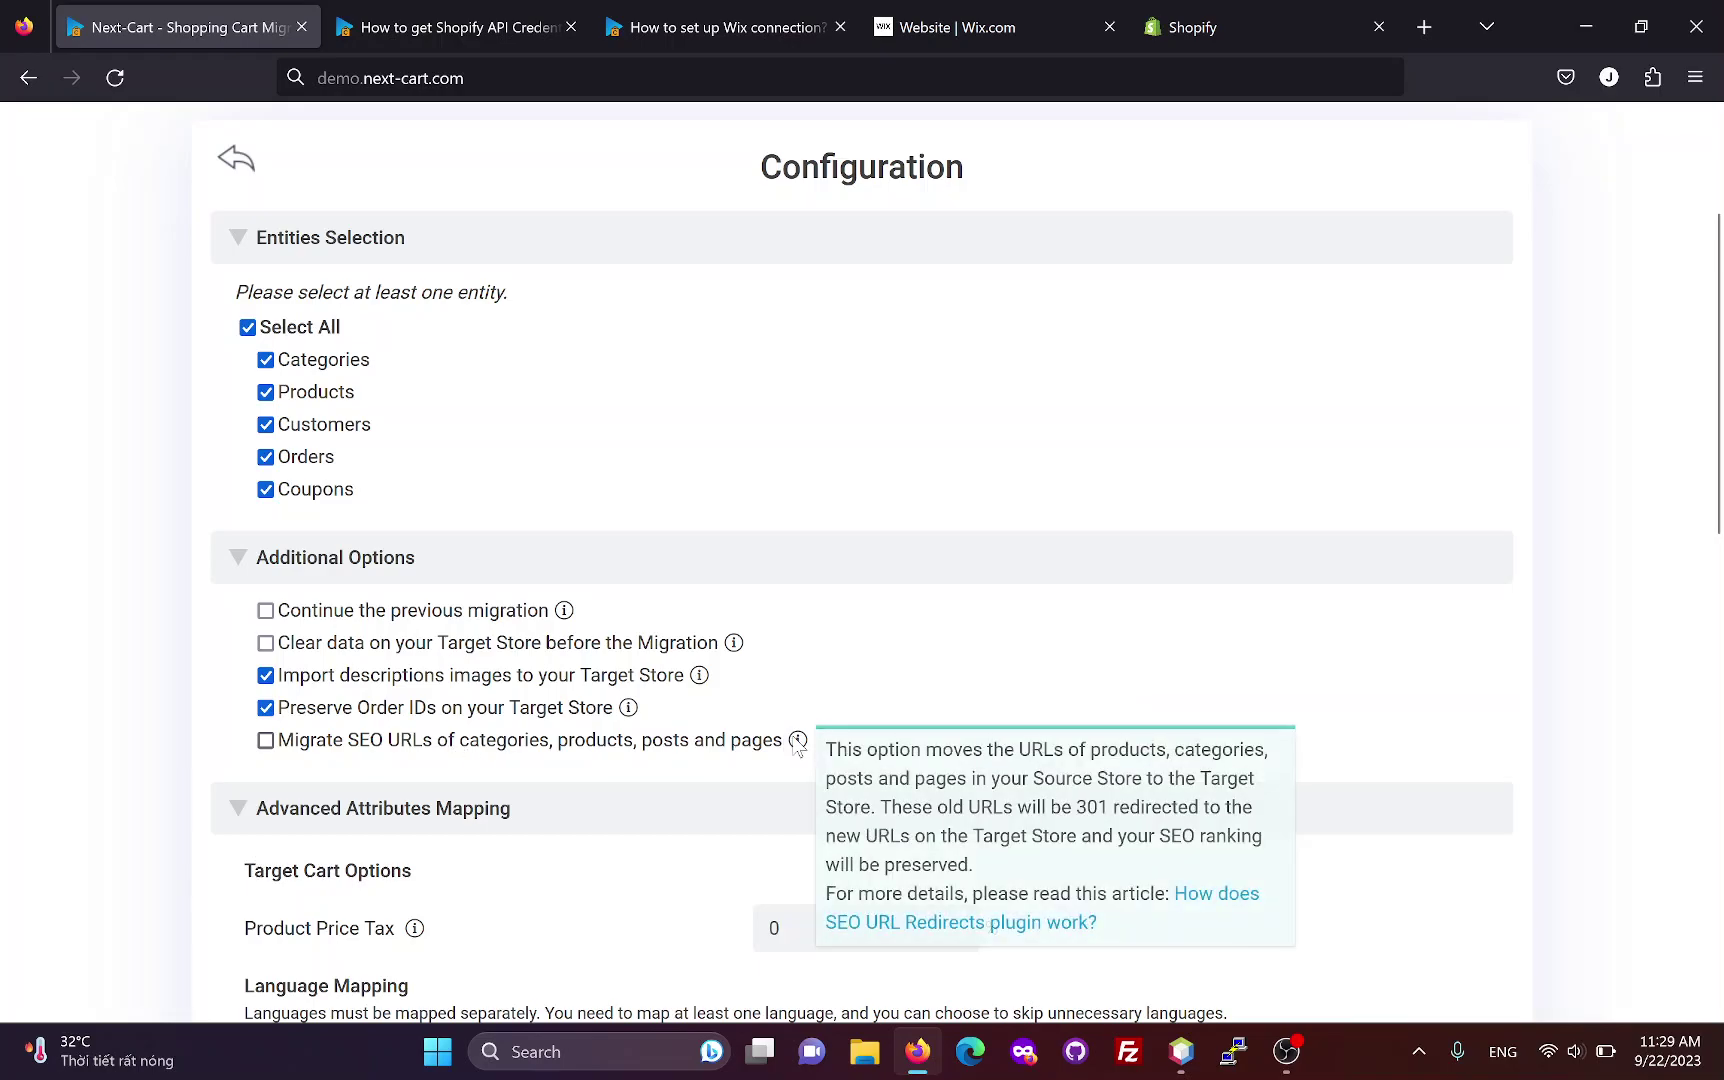
click(565, 743)
scroll(568, 750, down, 5)
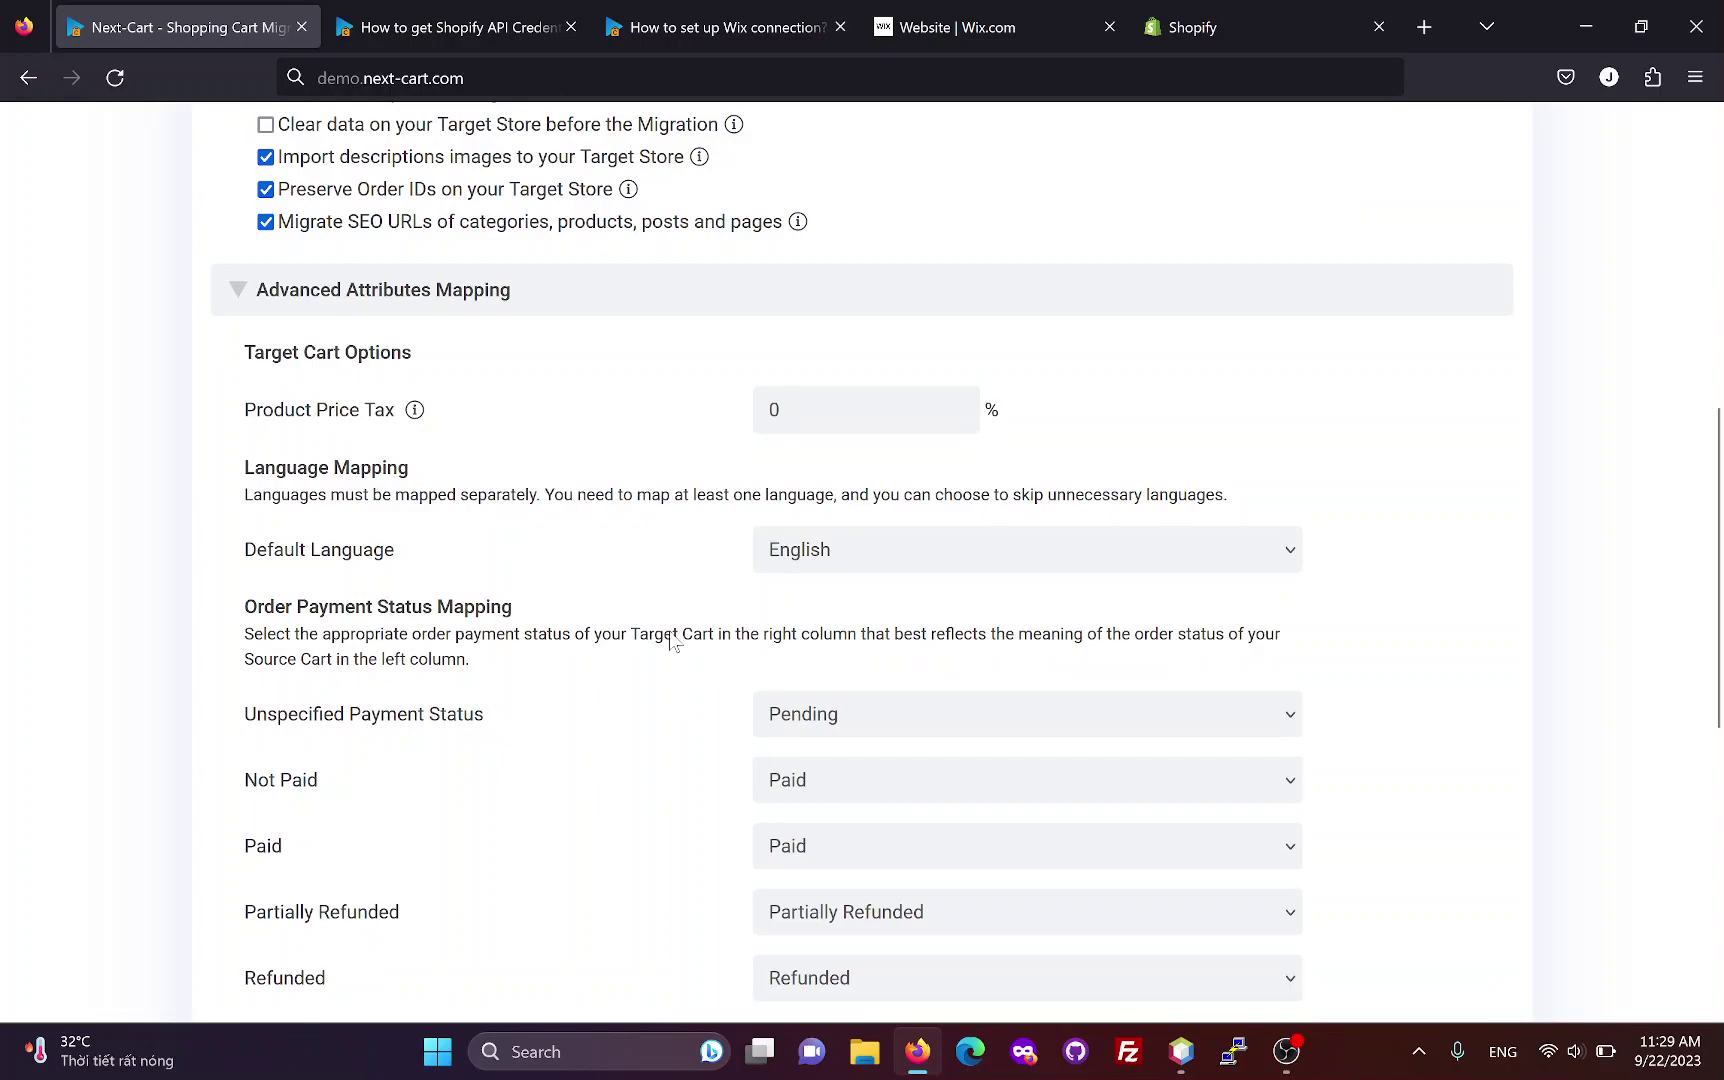
- Confirm the Product Price Tax setting and keep English as the default language
click(830, 410)
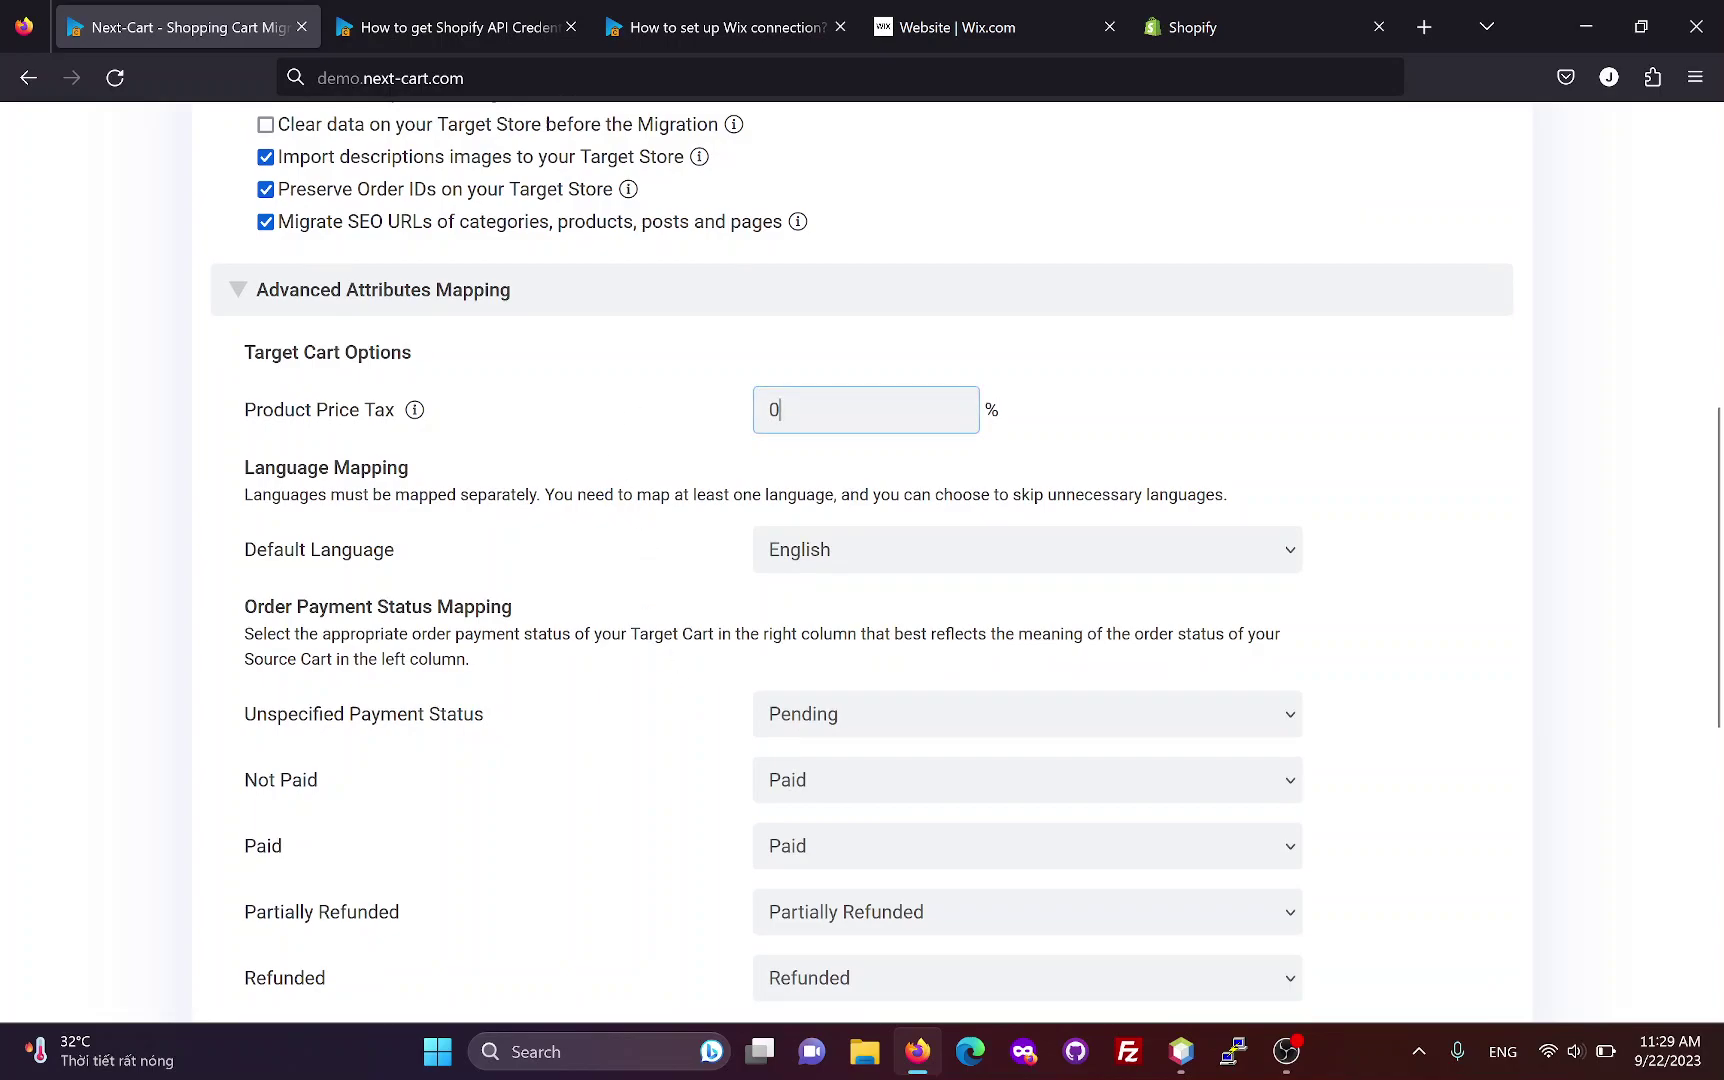
click(846, 558)
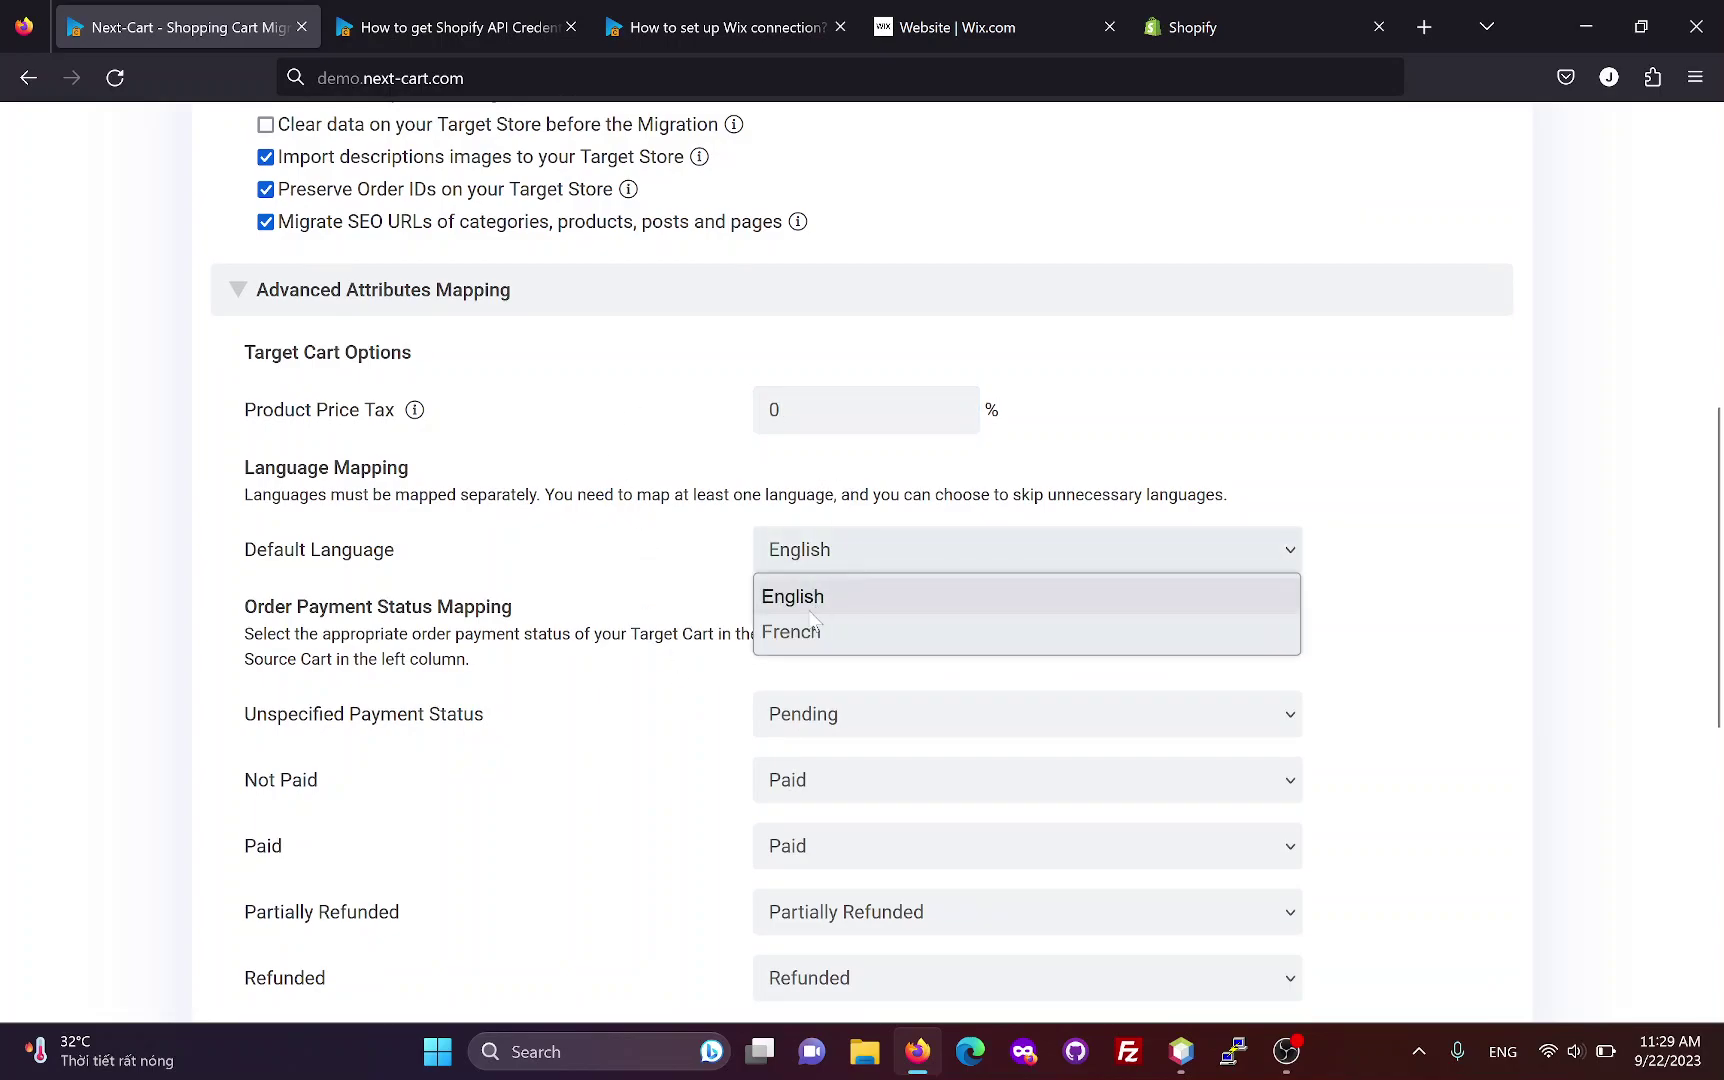
click(813, 600)
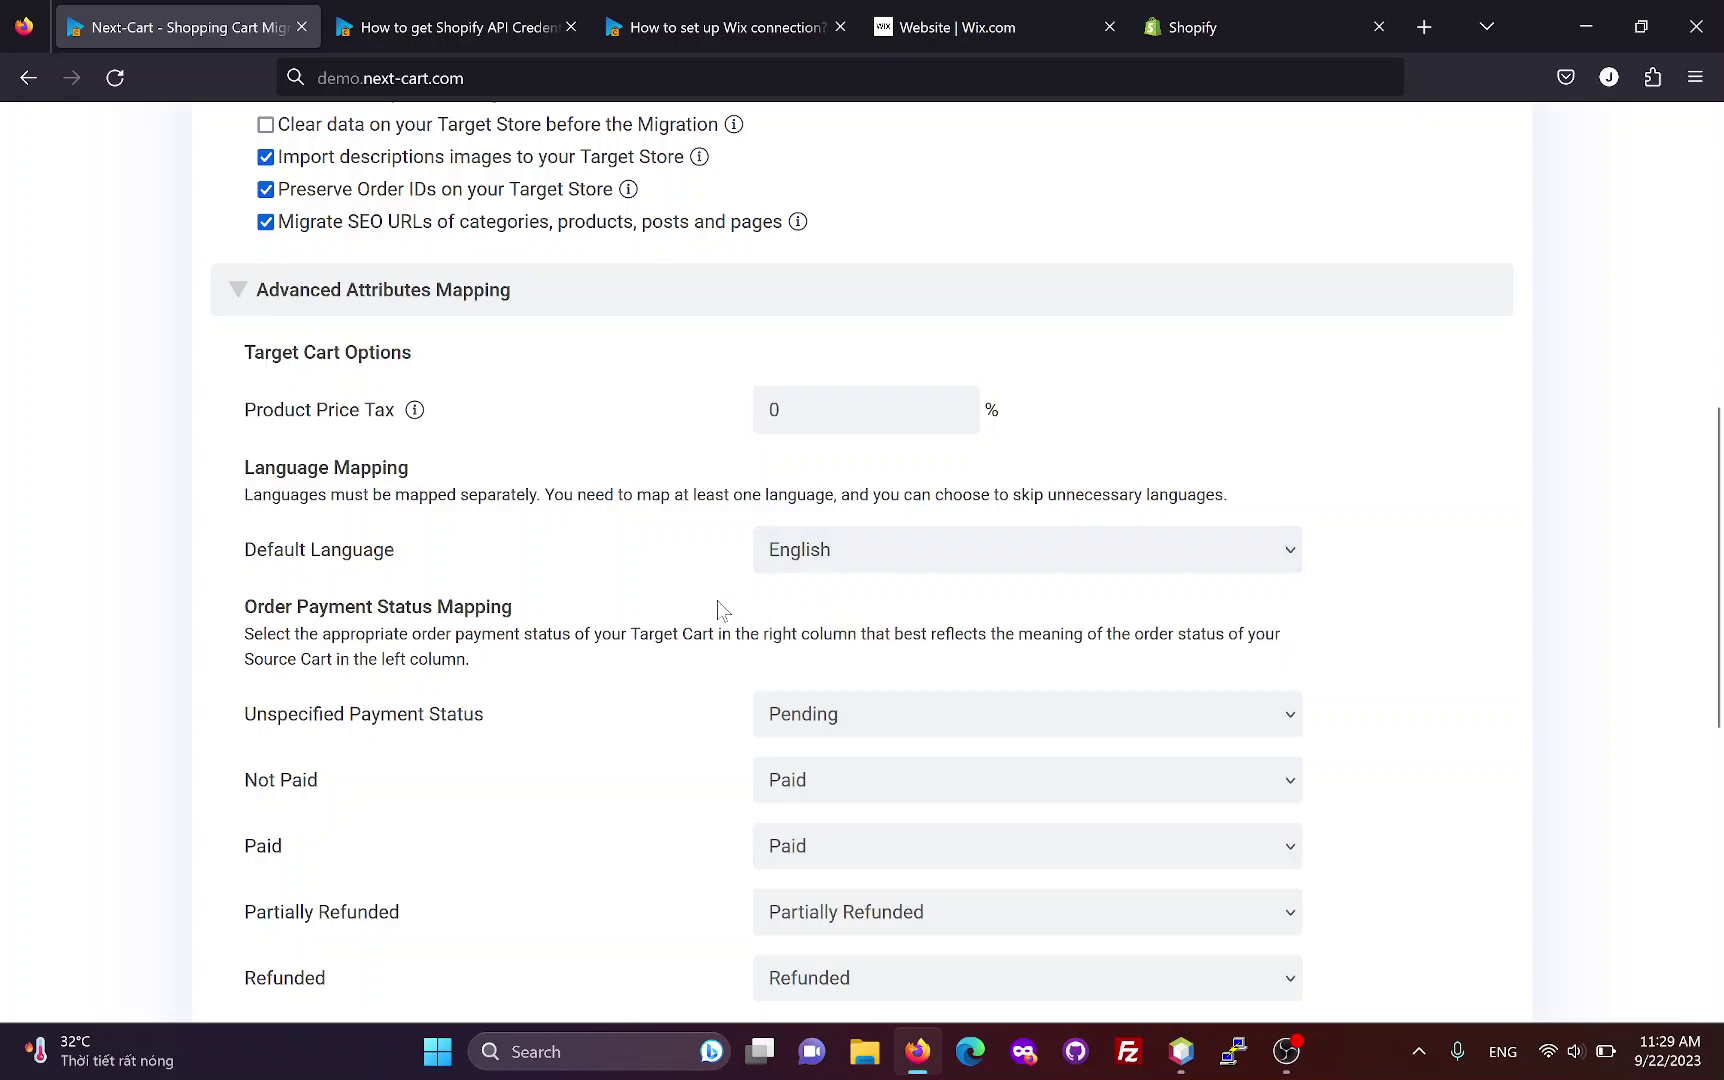
scroll(717, 608, down, 3)
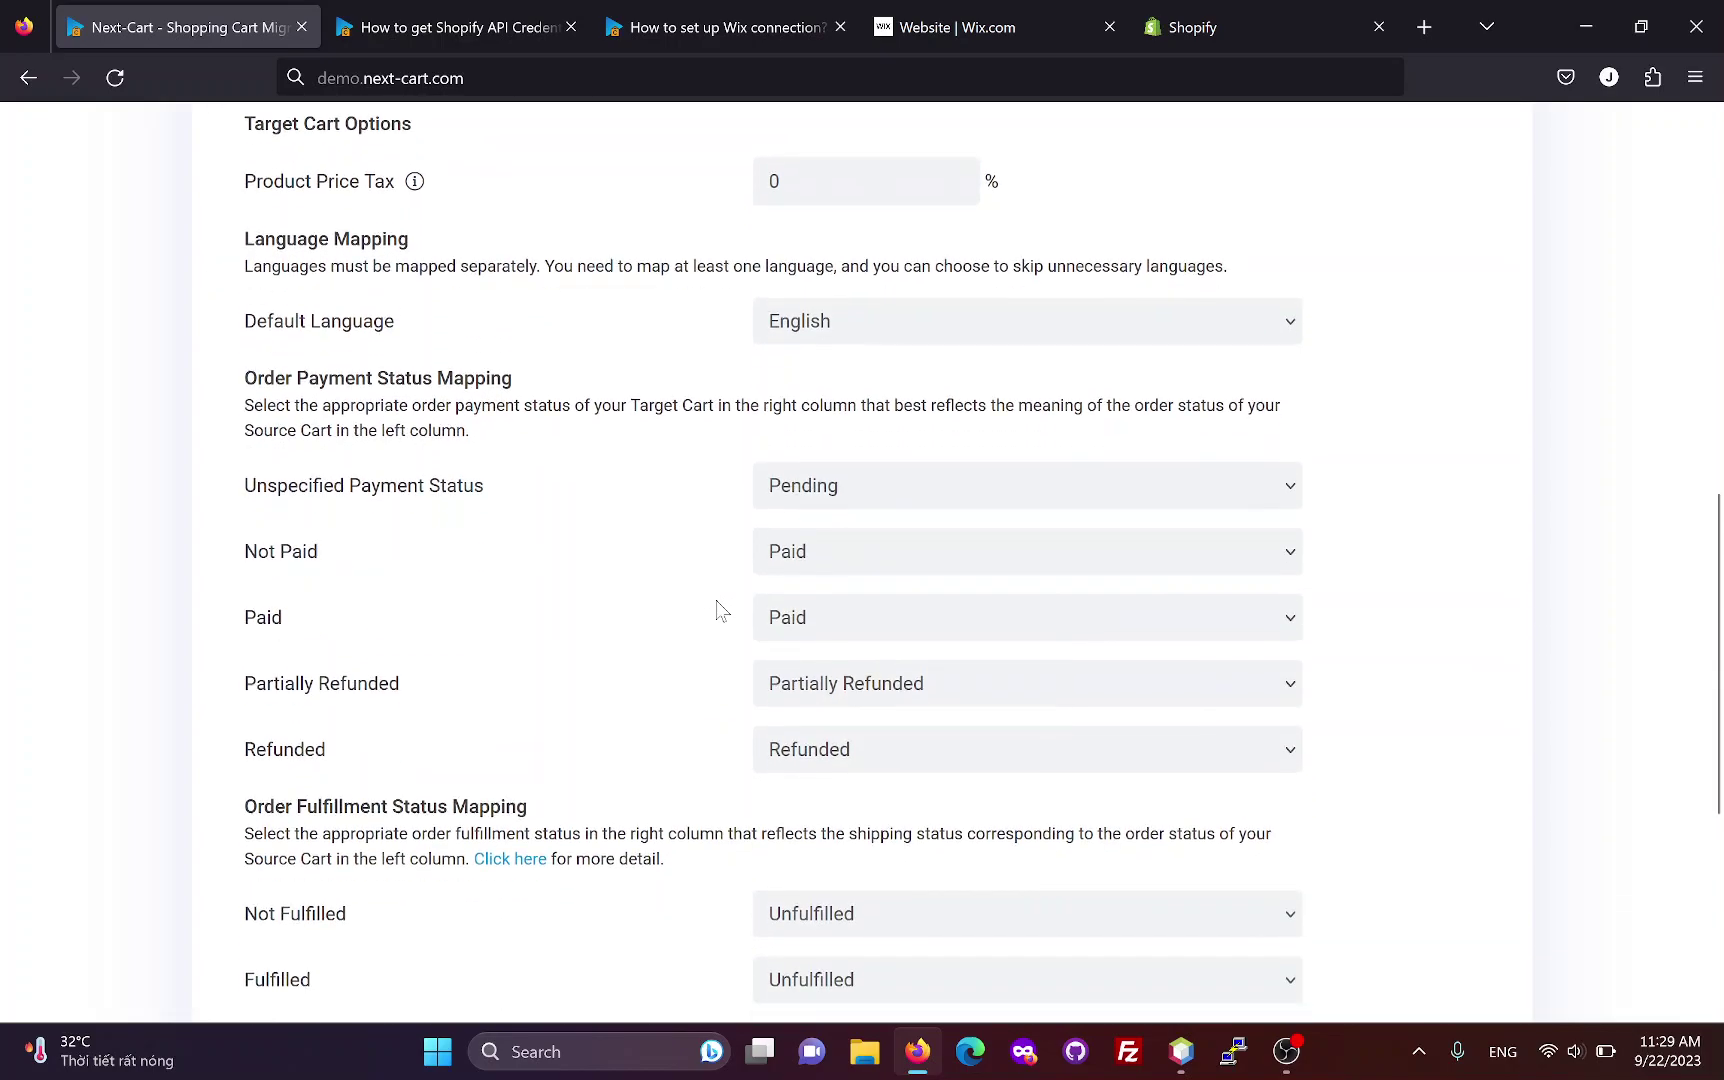
scroll(672, 617, down, 2)
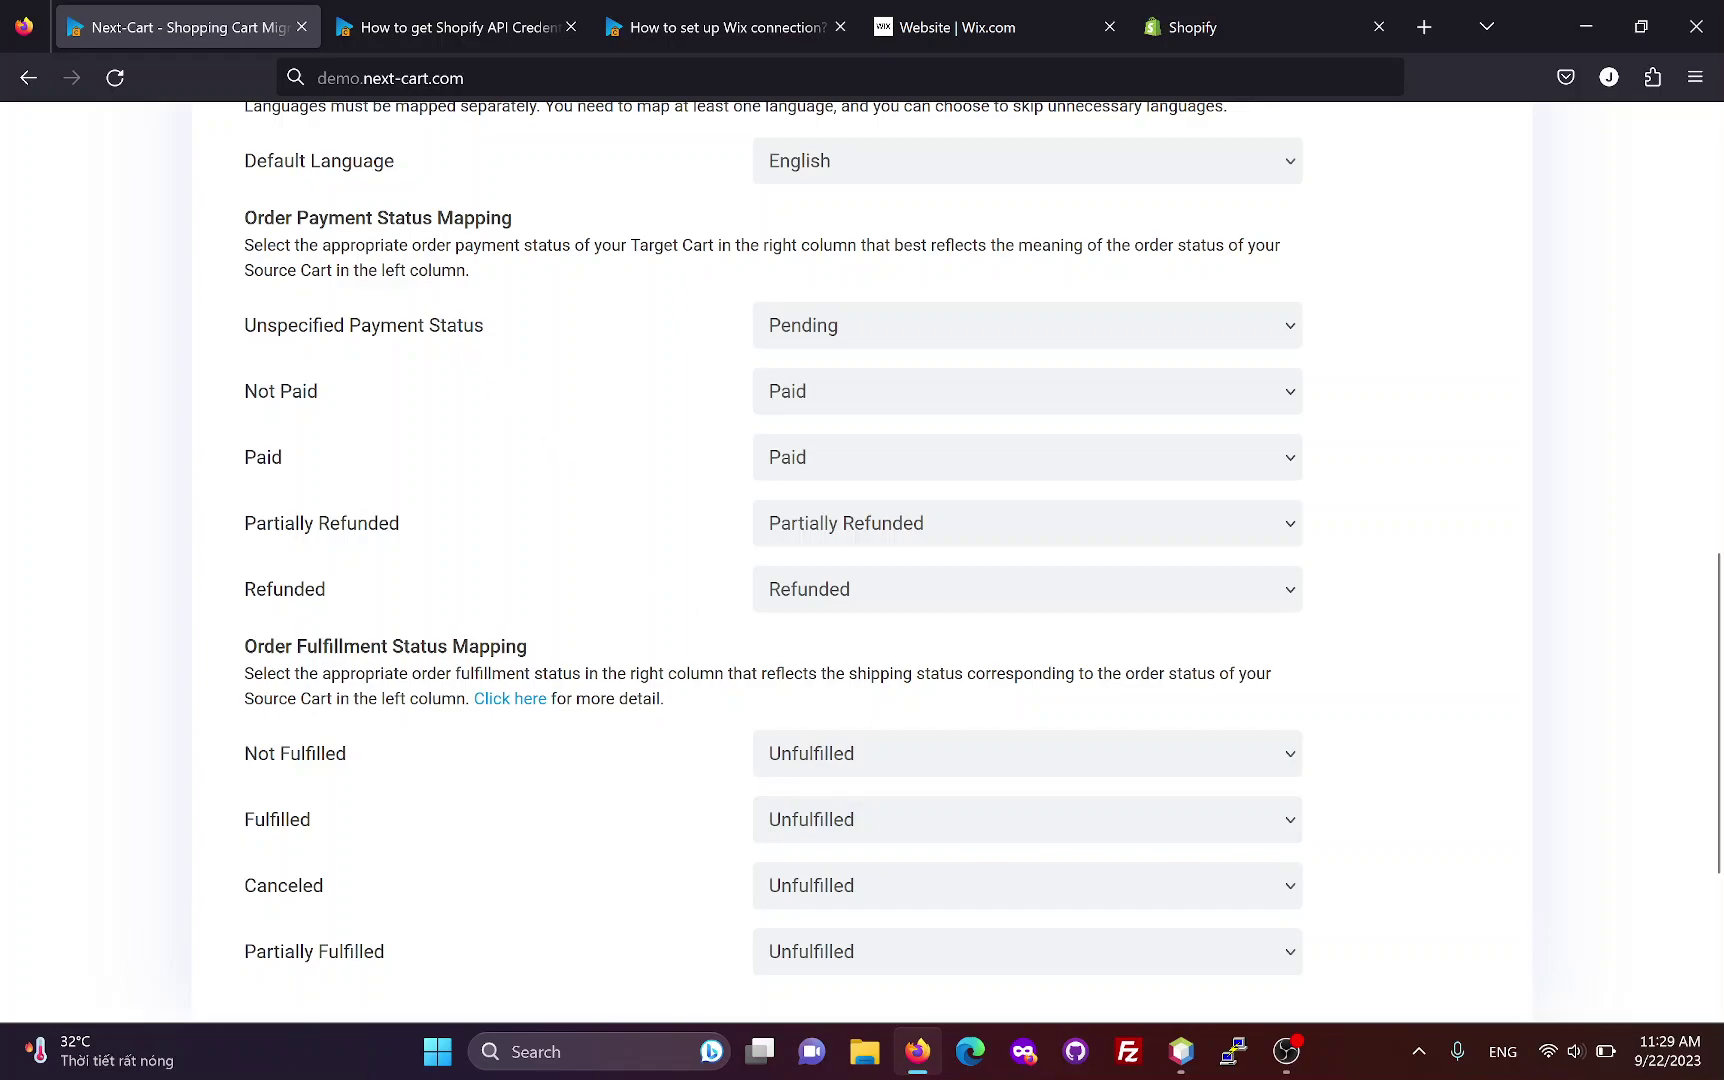
drag(432, 228, 300, 224)
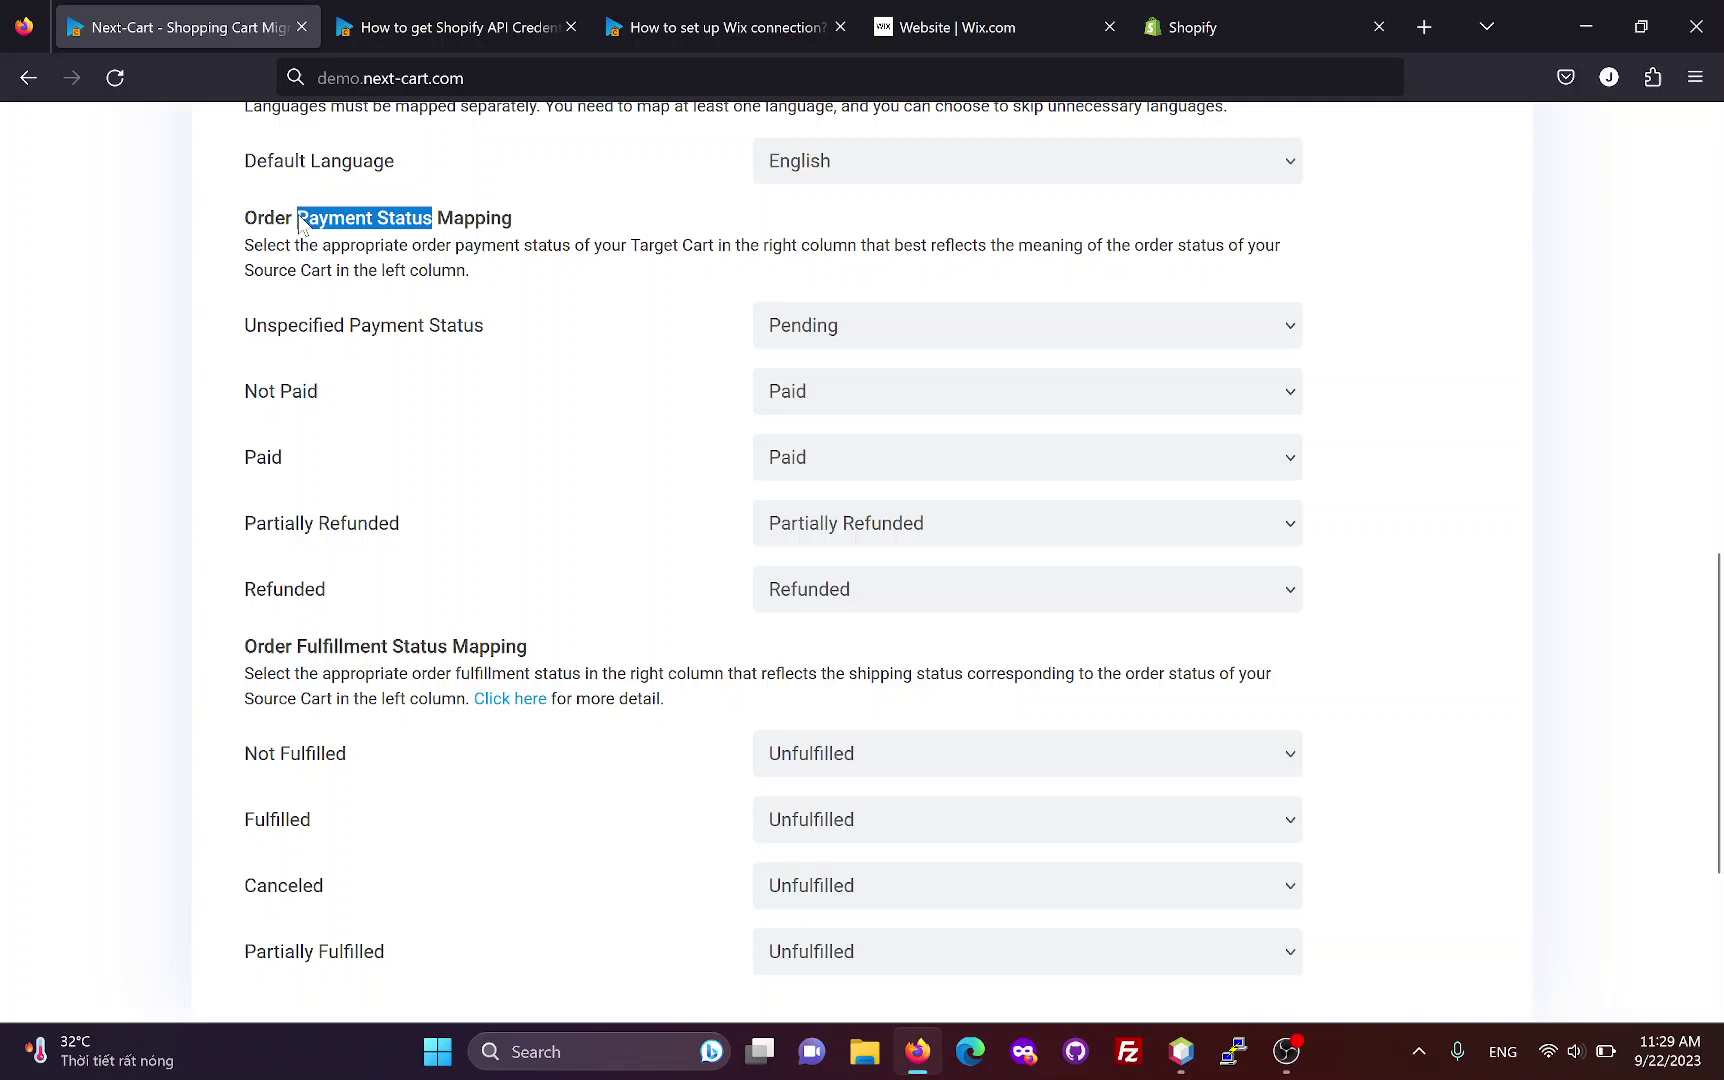
drag(448, 657, 301, 651)
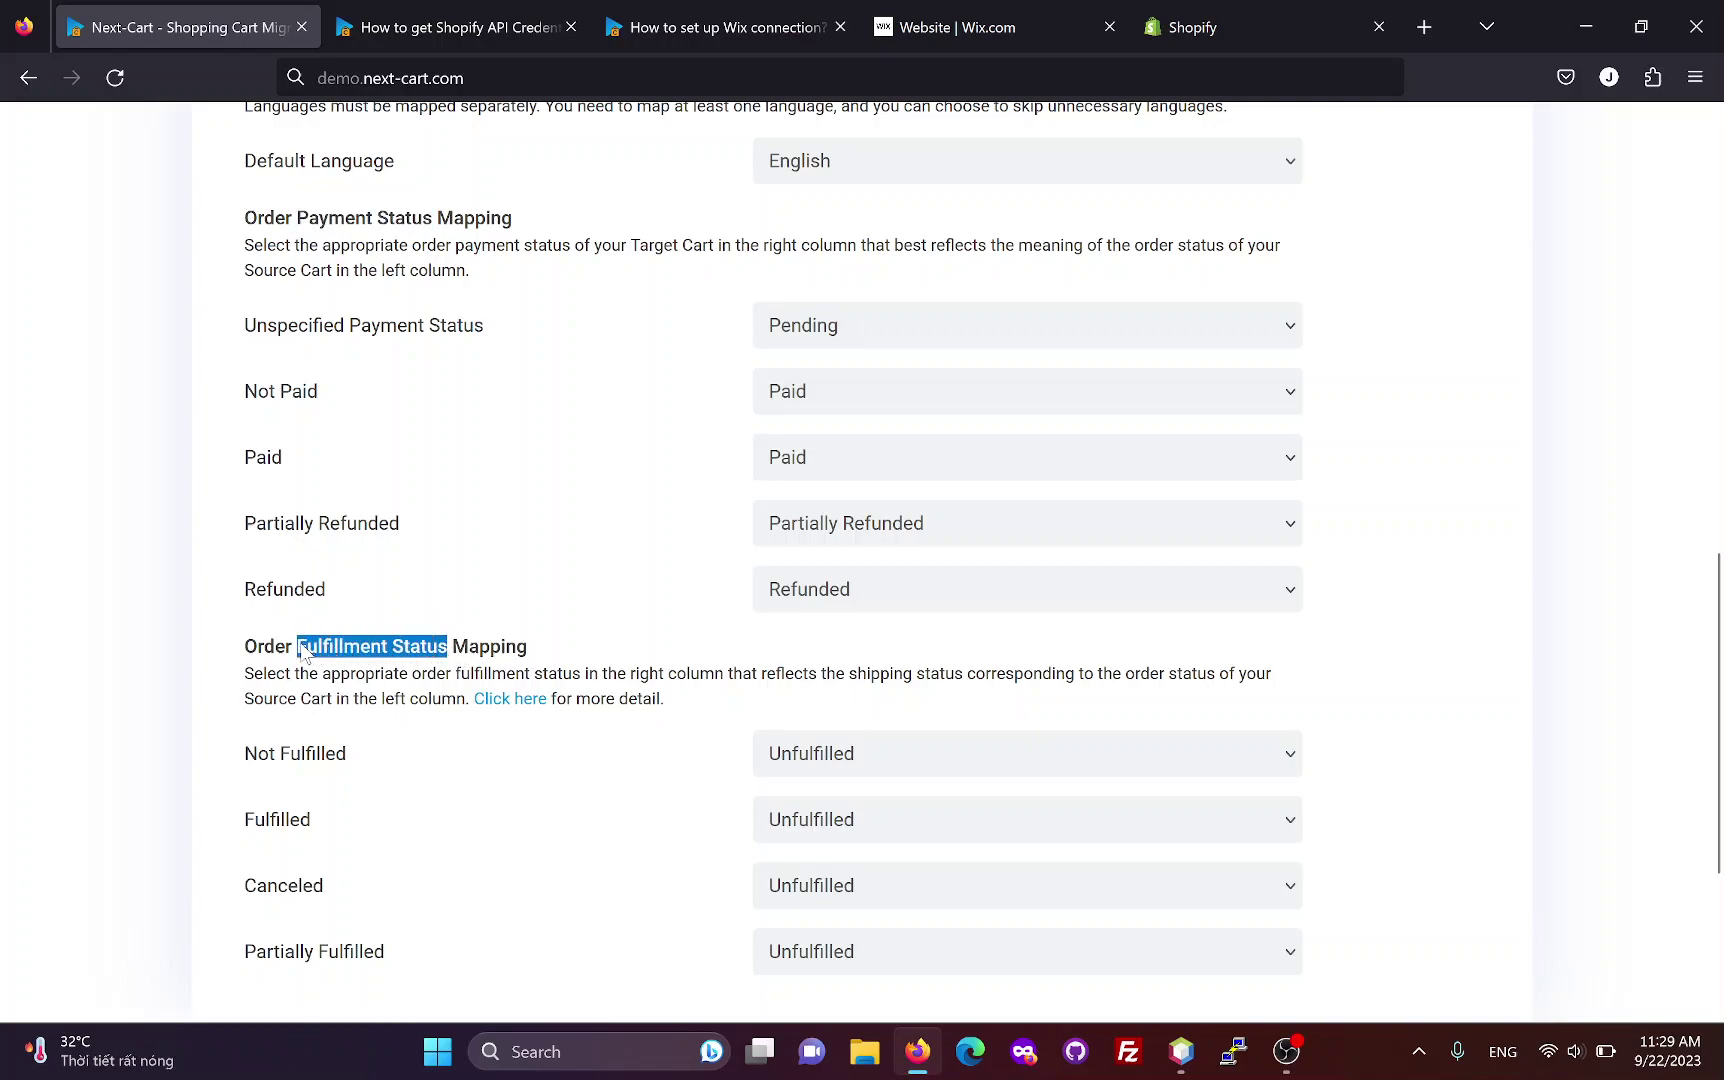
click(436, 760)
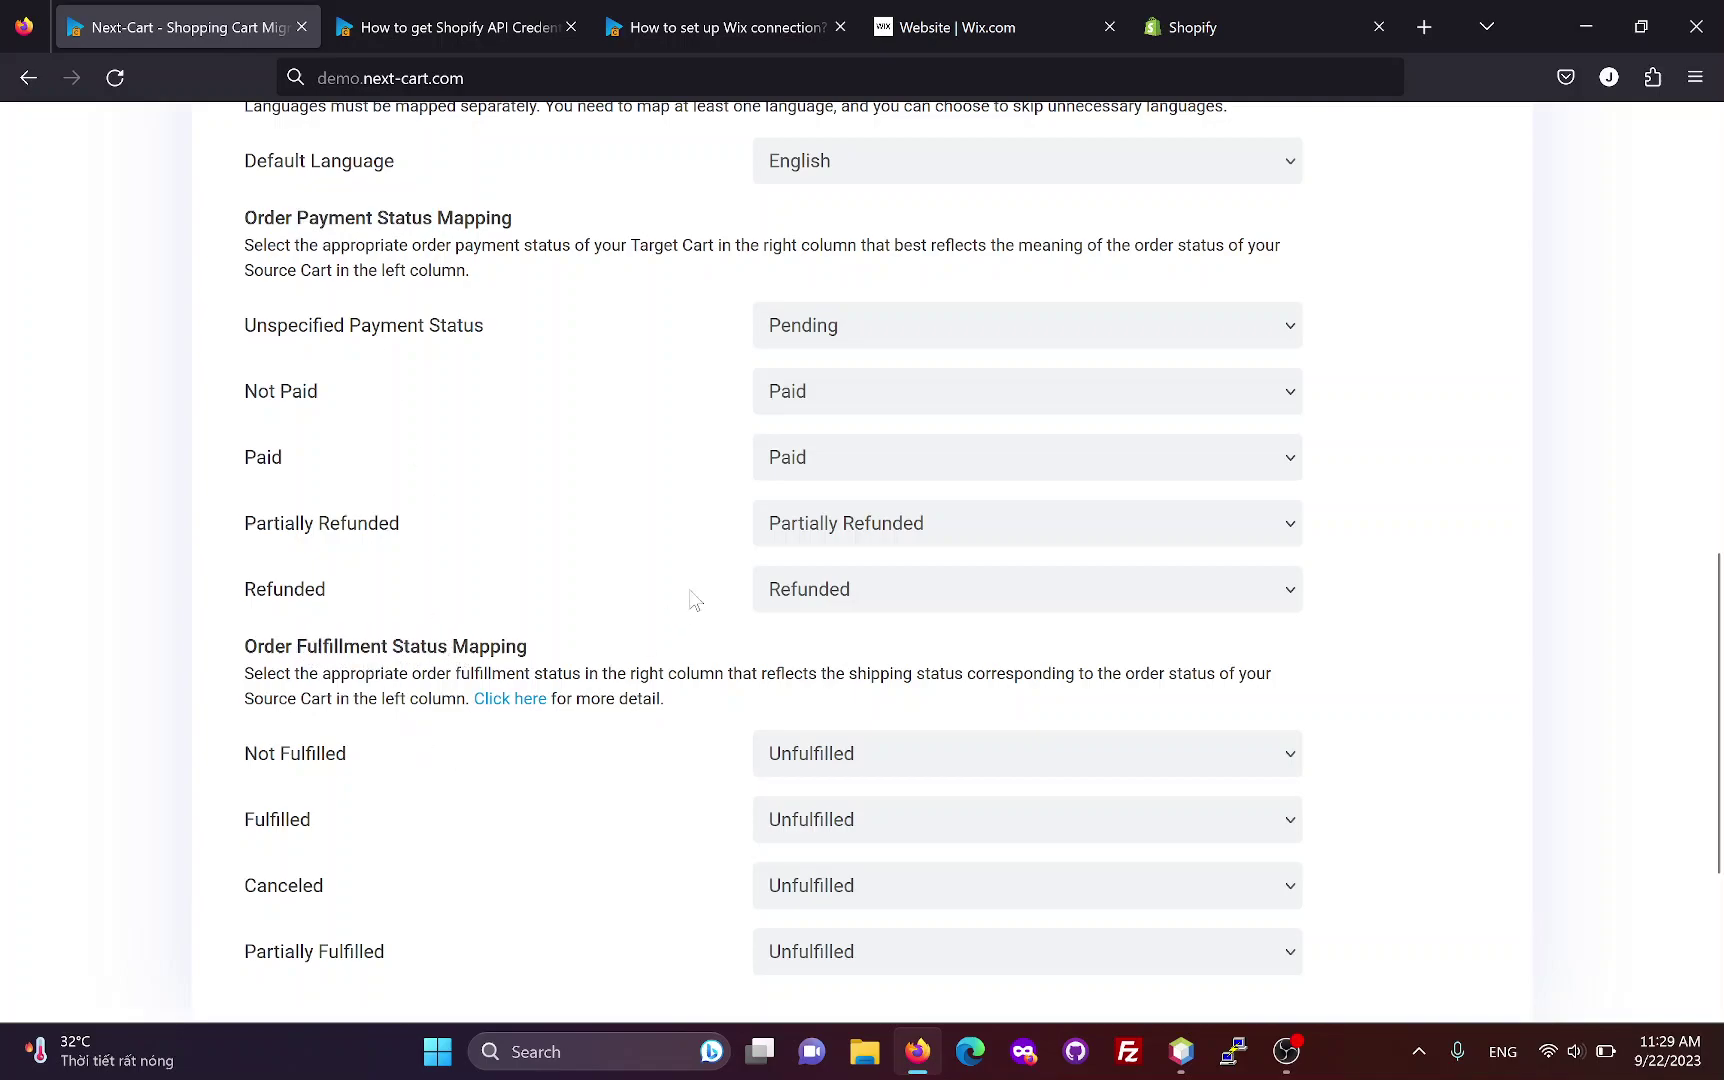
- Map Unspecified payment status to Cancelled and Not Paid to Pending
click(875, 330)
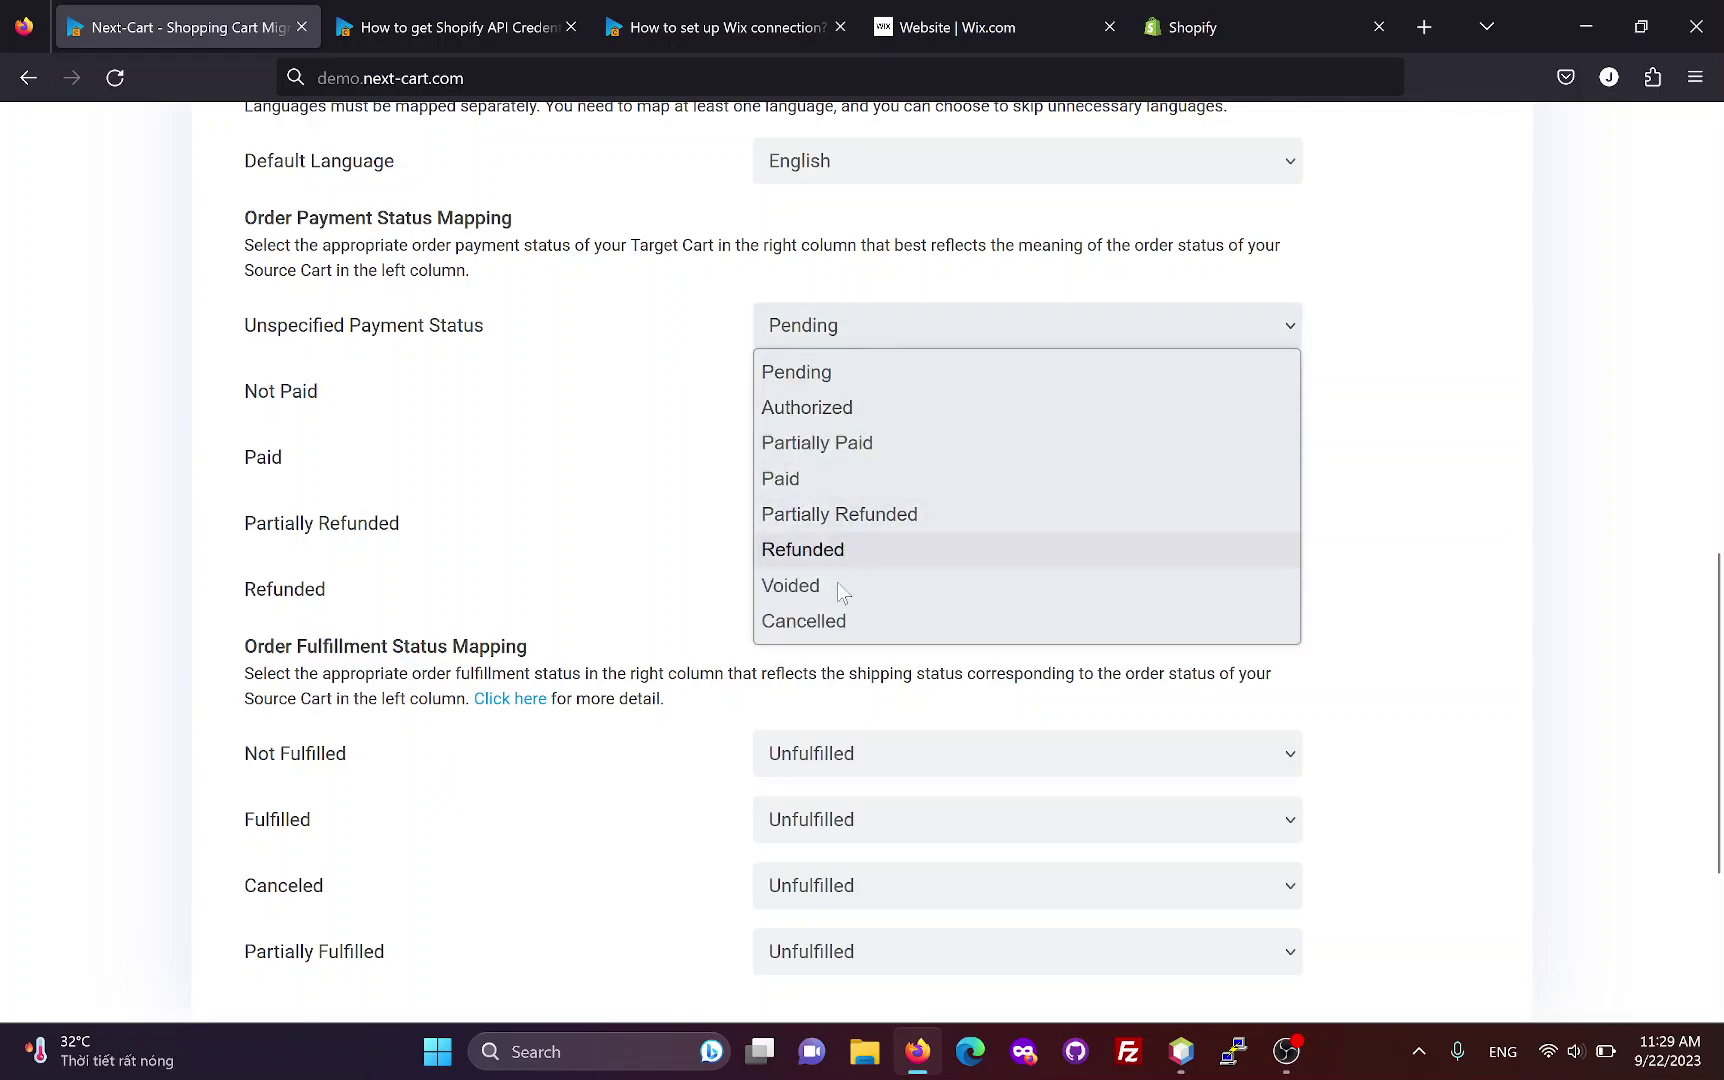
click(838, 621)
click(829, 404)
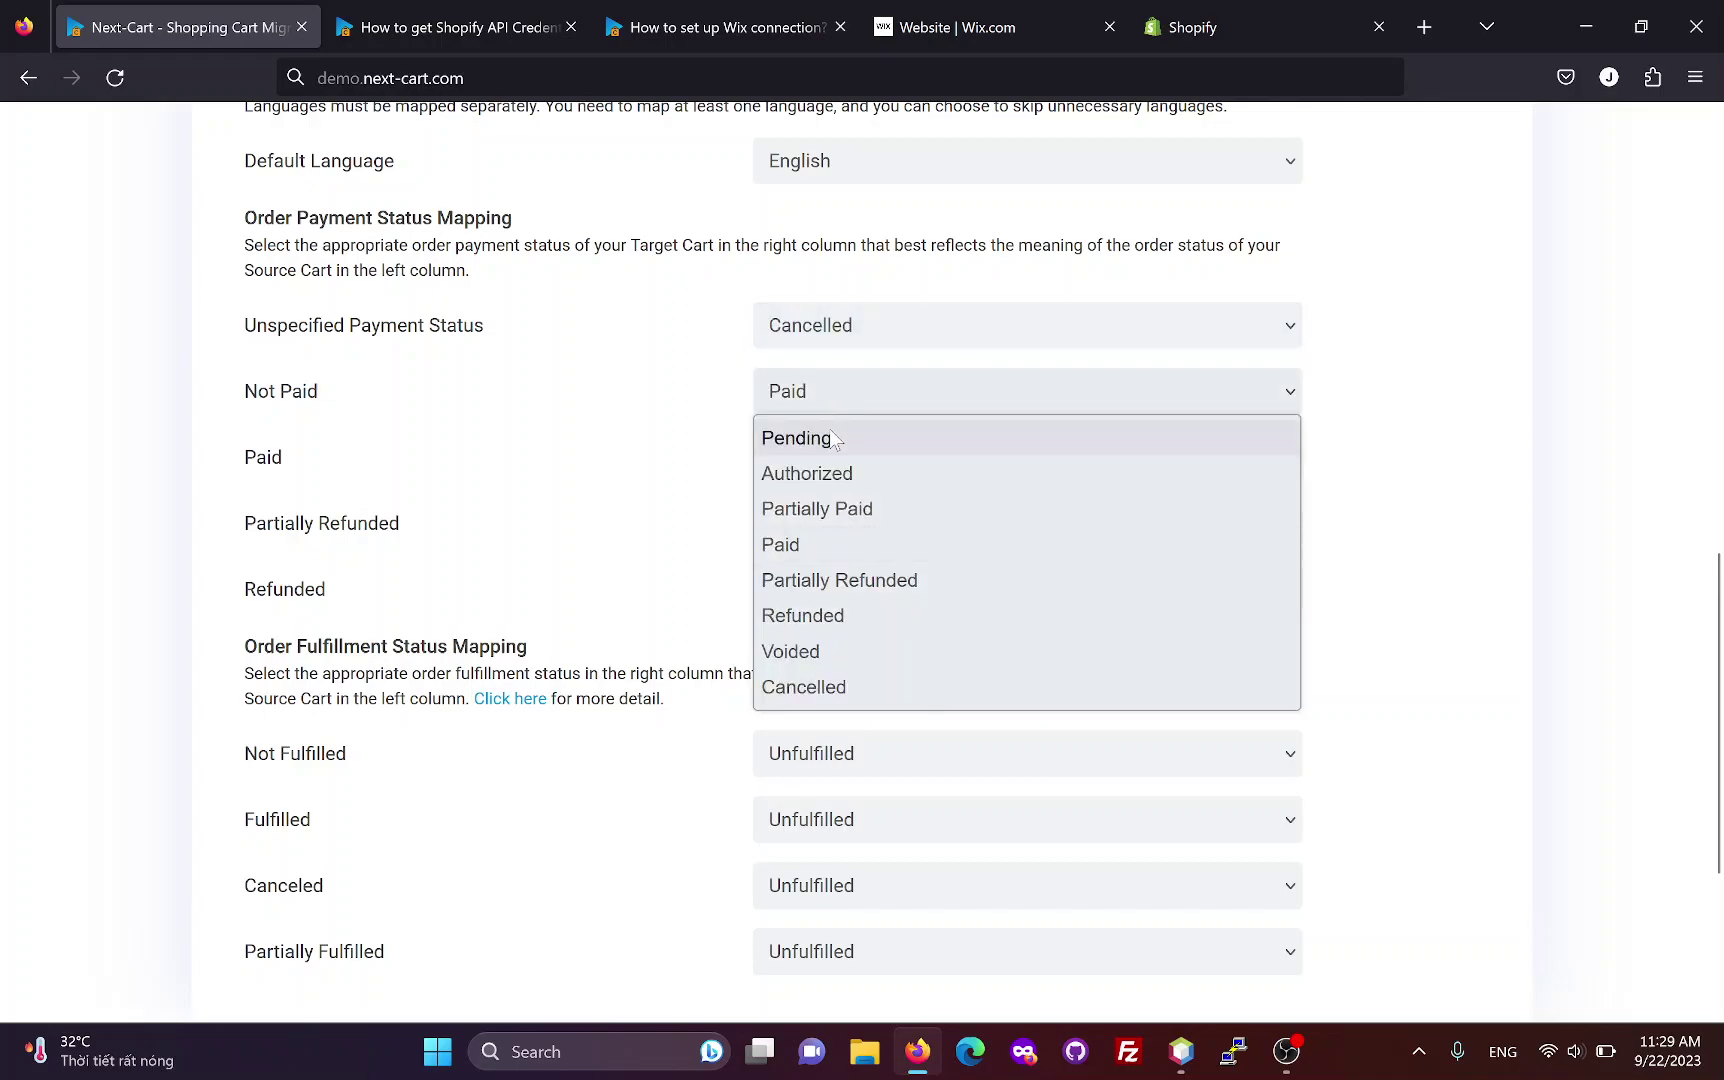
click(834, 442)
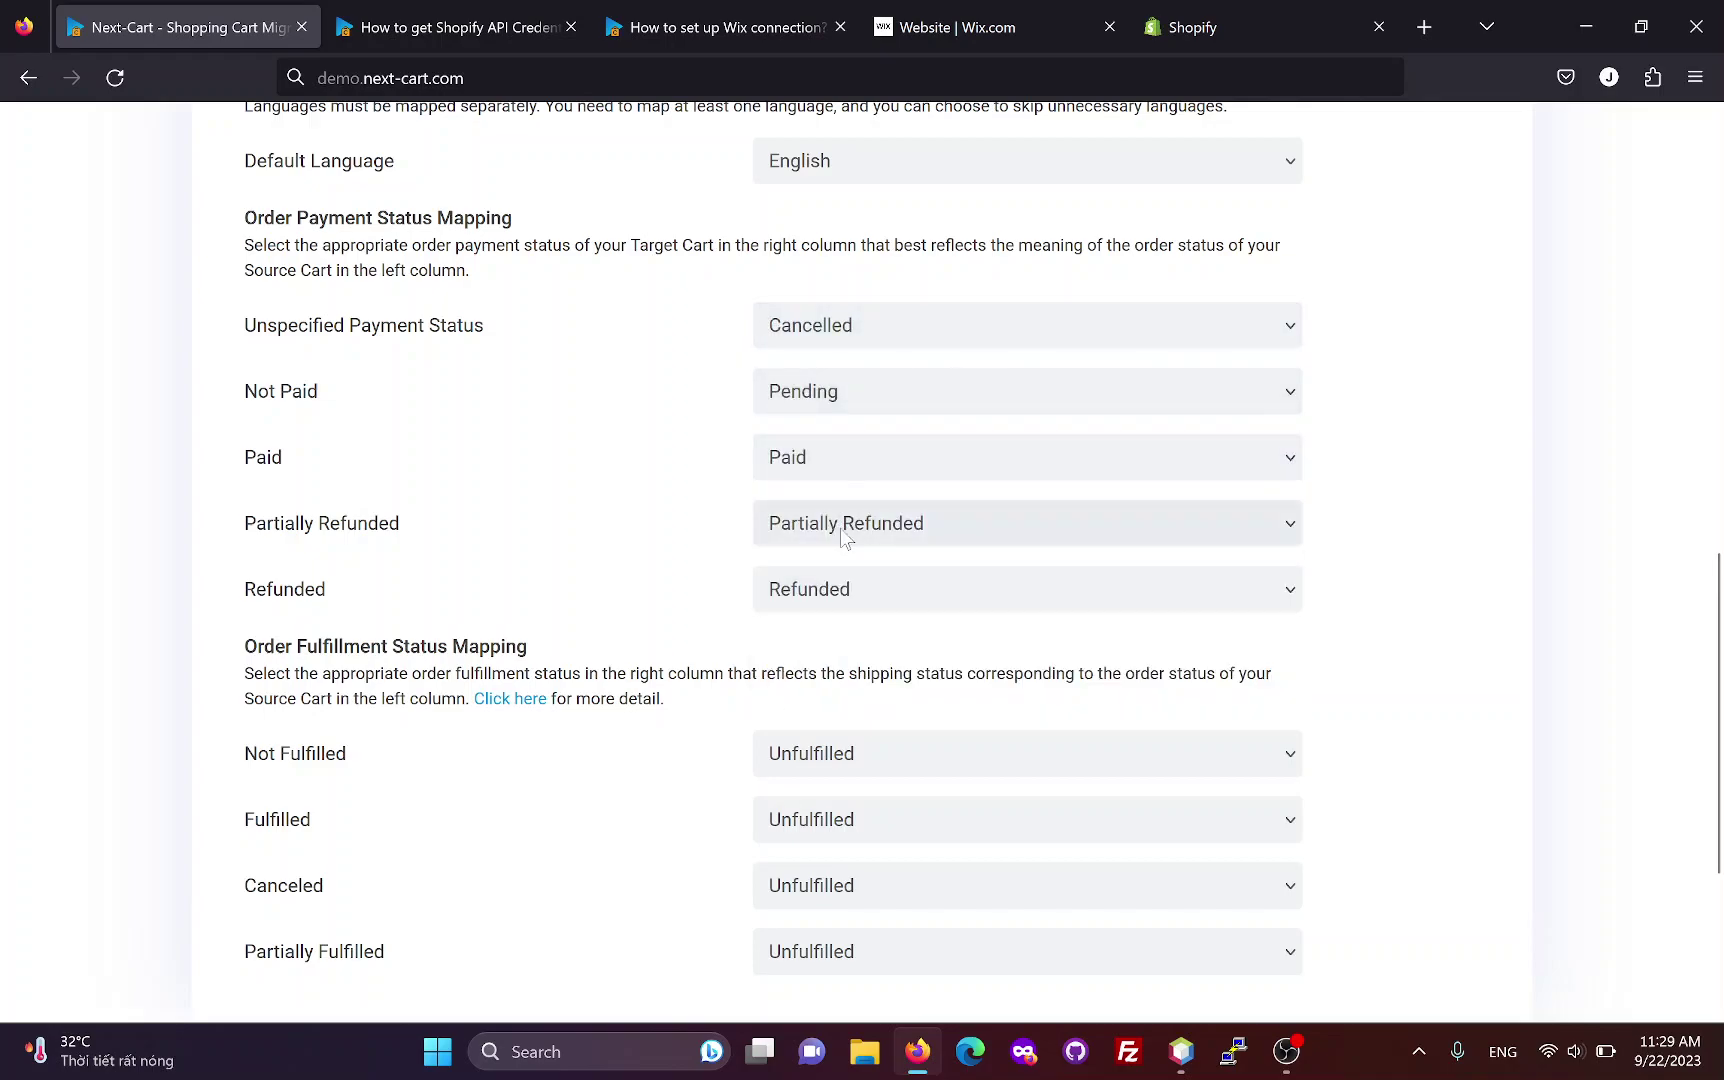
- Keep Not Fulfilled and Canceled as Unfulfilled; map Fulfilled and Partially Fulfilled to matching statuses
scroll(843, 637, down, 1)
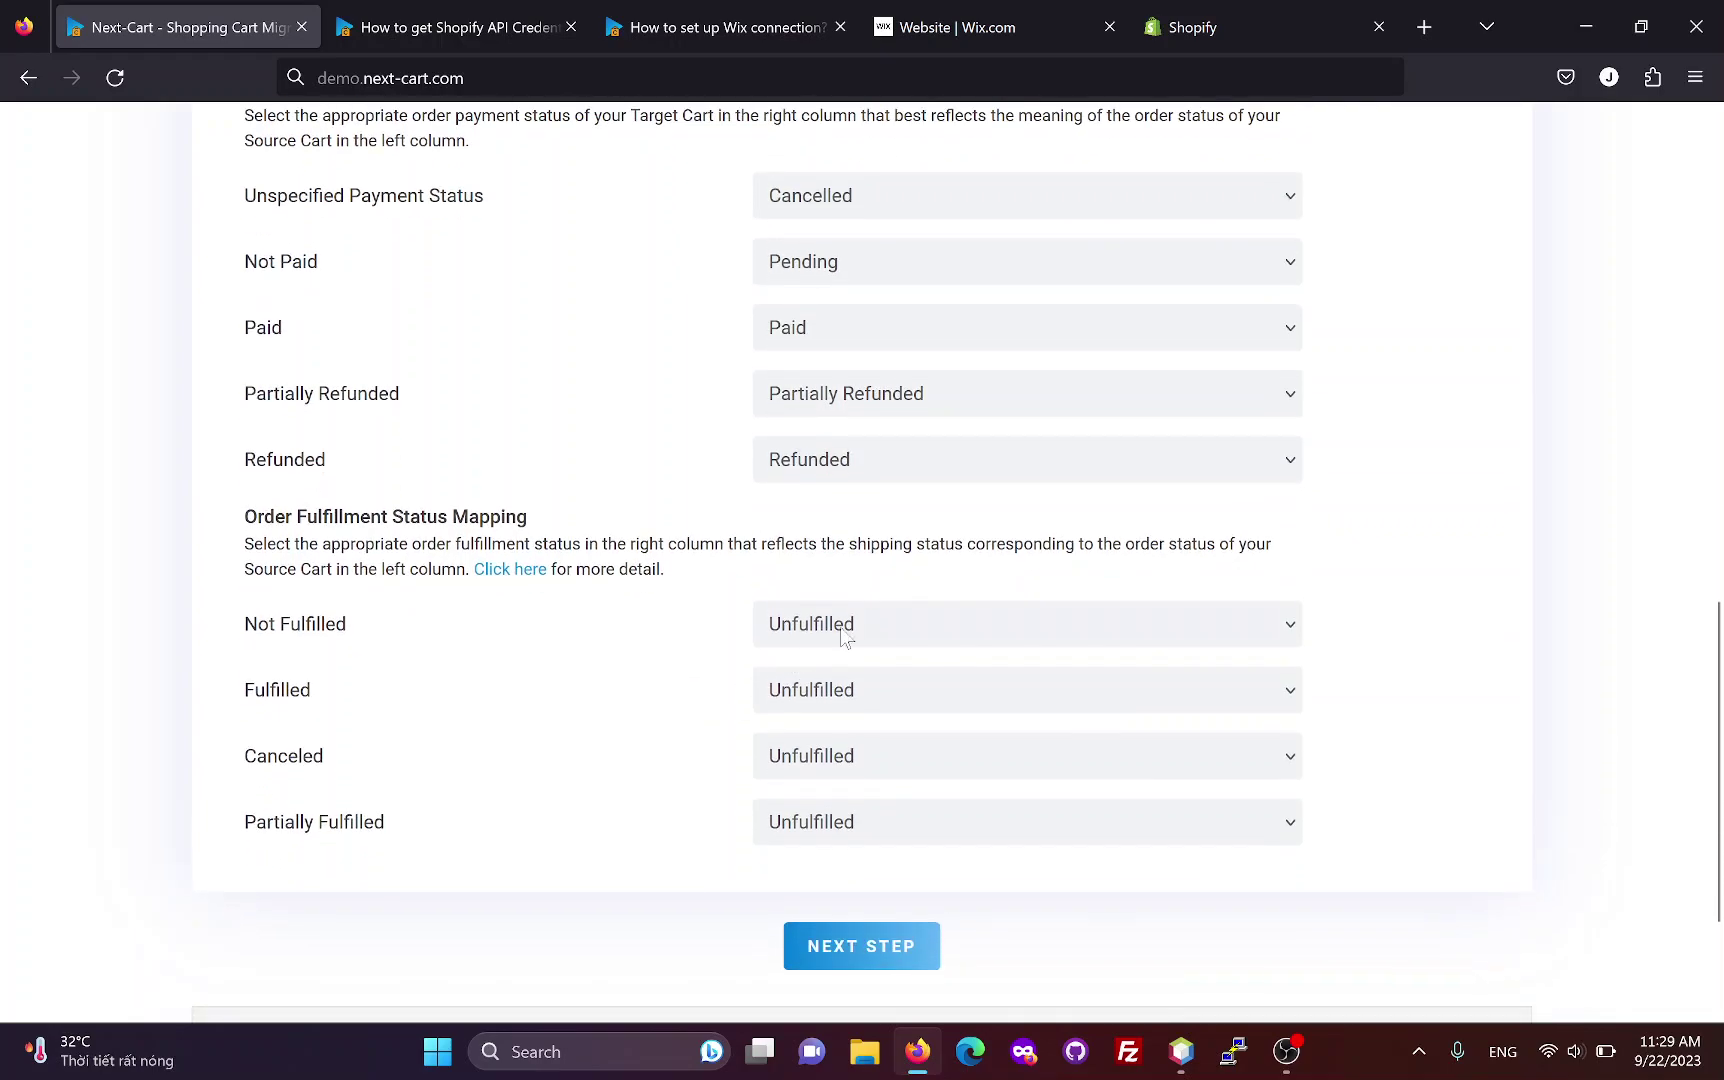
click(843, 630)
click(637, 715)
click(806, 702)
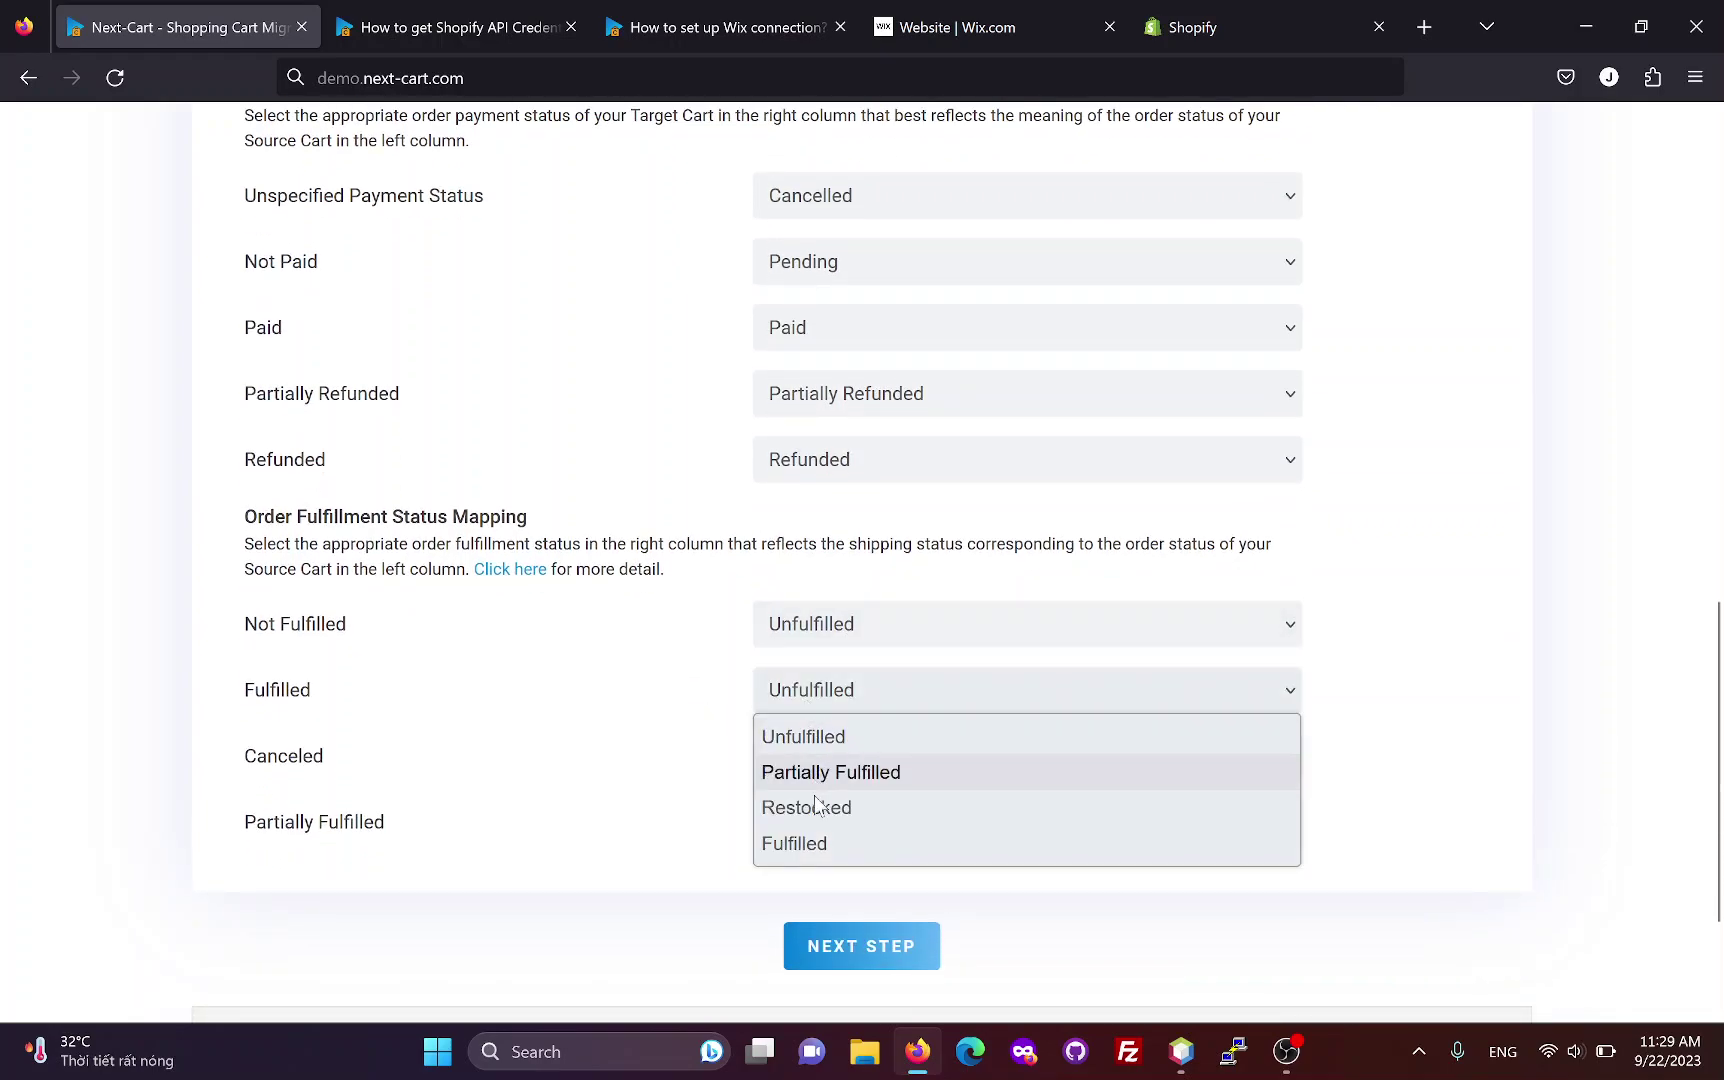
click(826, 840)
click(849, 772)
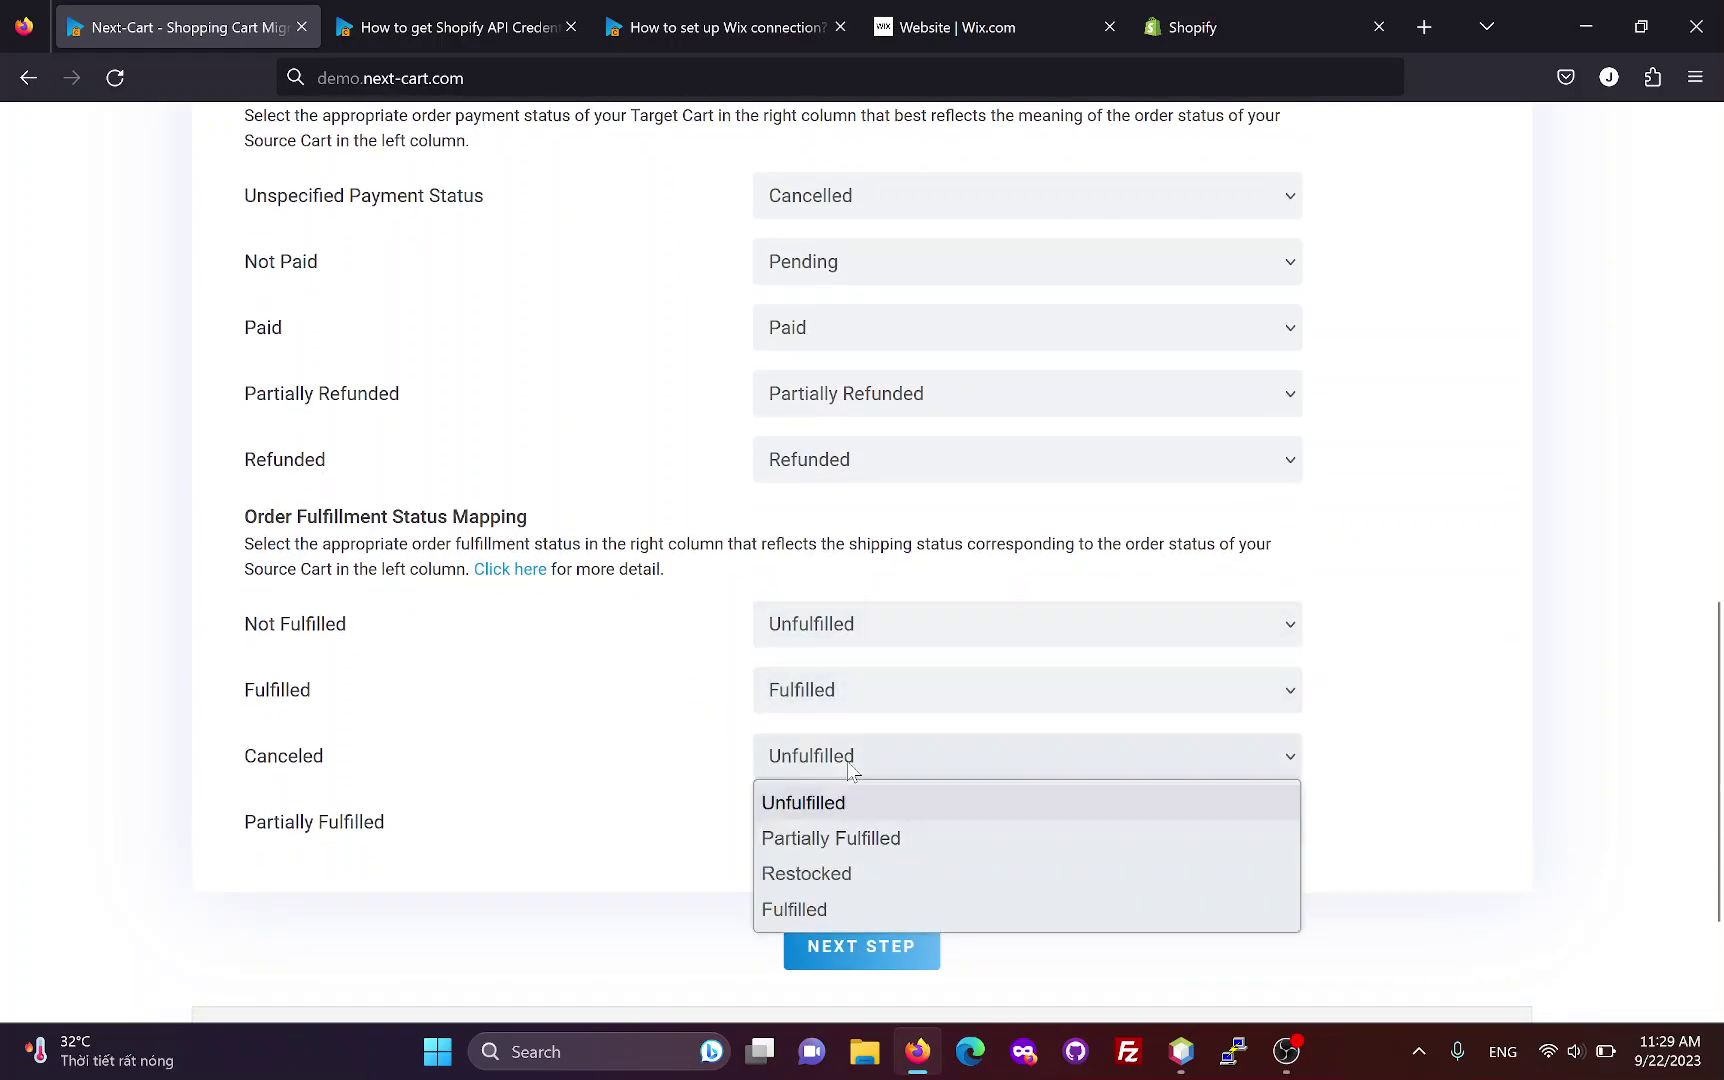
click(846, 801)
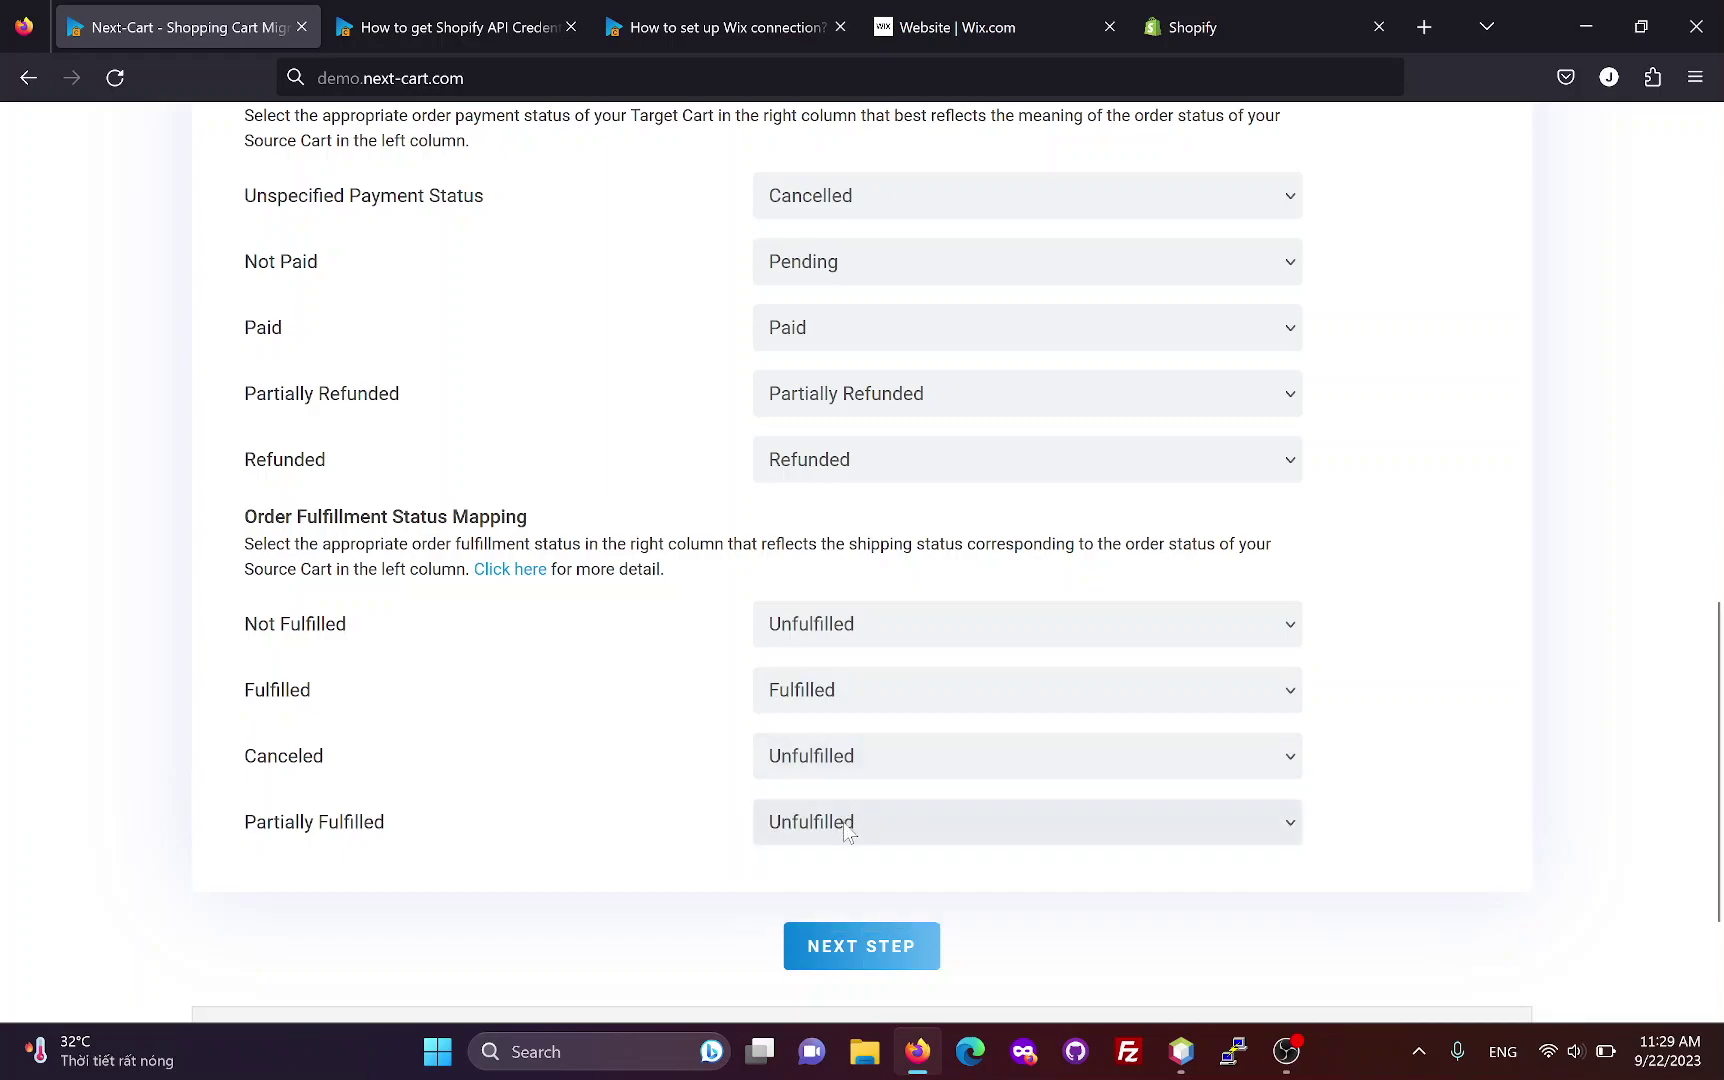
click(843, 822)
click(857, 903)
- Start the migration and watch the 3 categories and 5 products transfer with zero errors
click(866, 958)
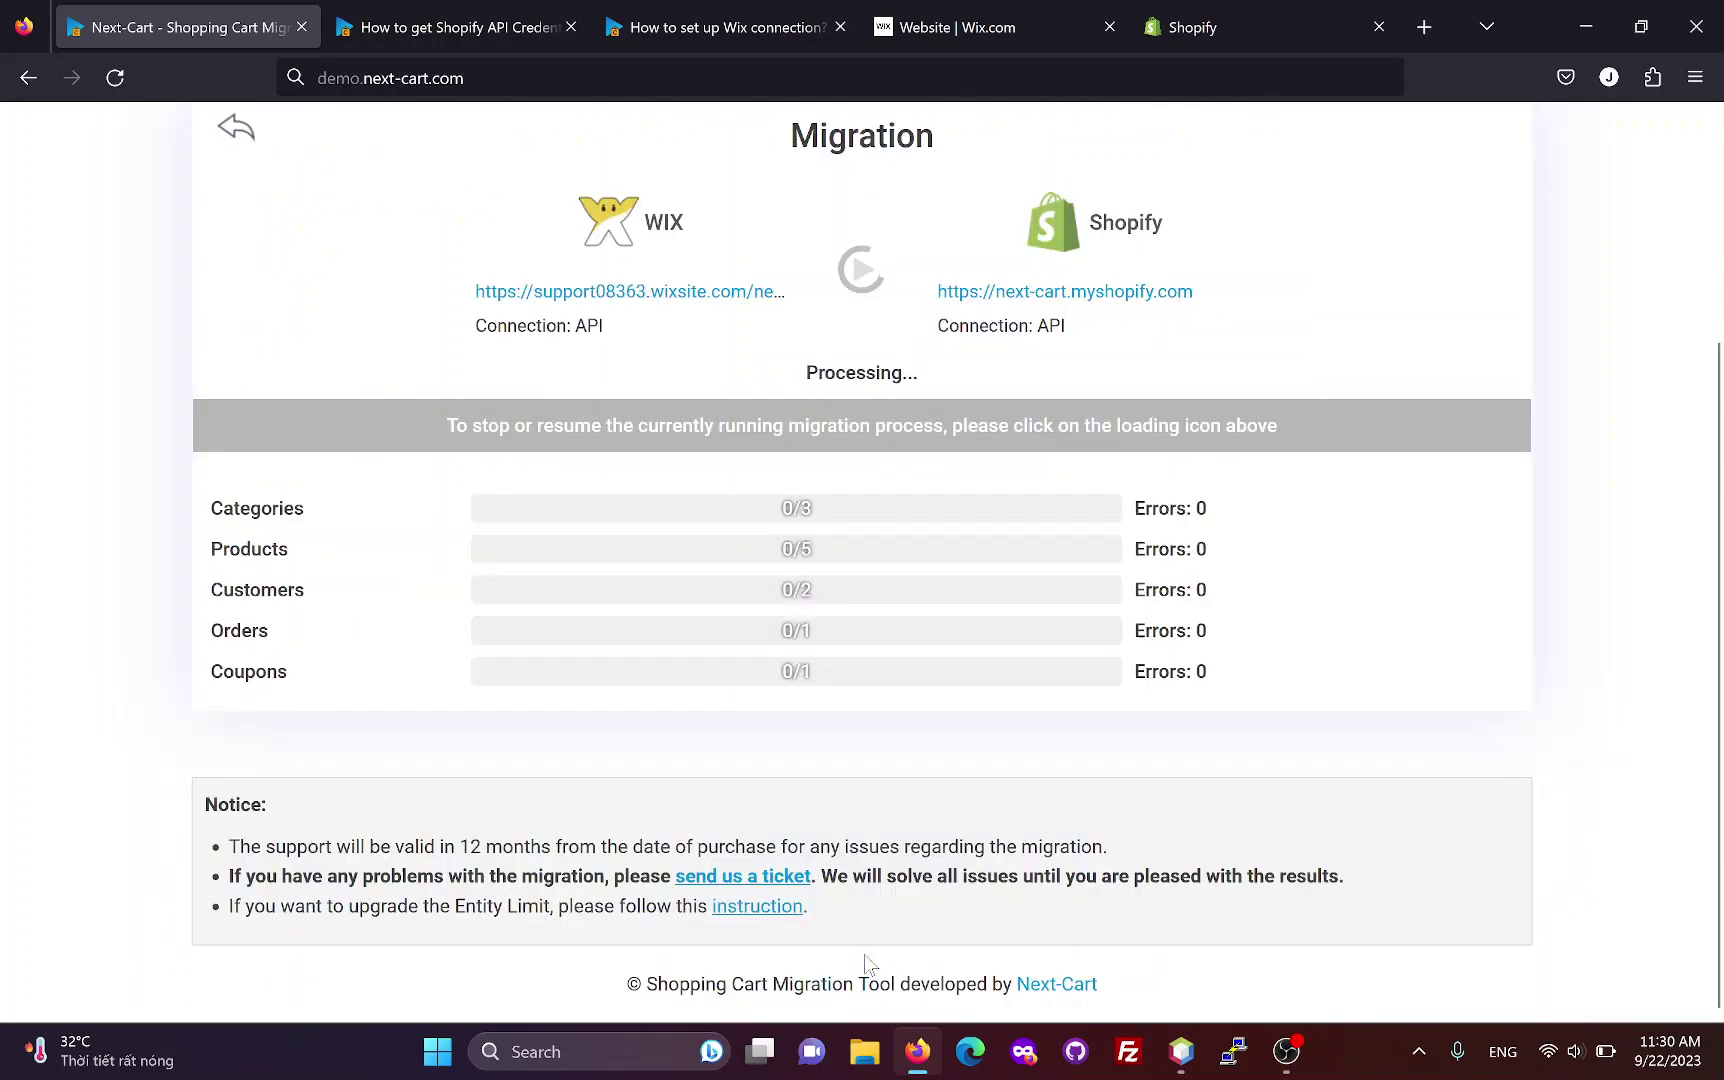
scroll(1720, 560, up, 2)
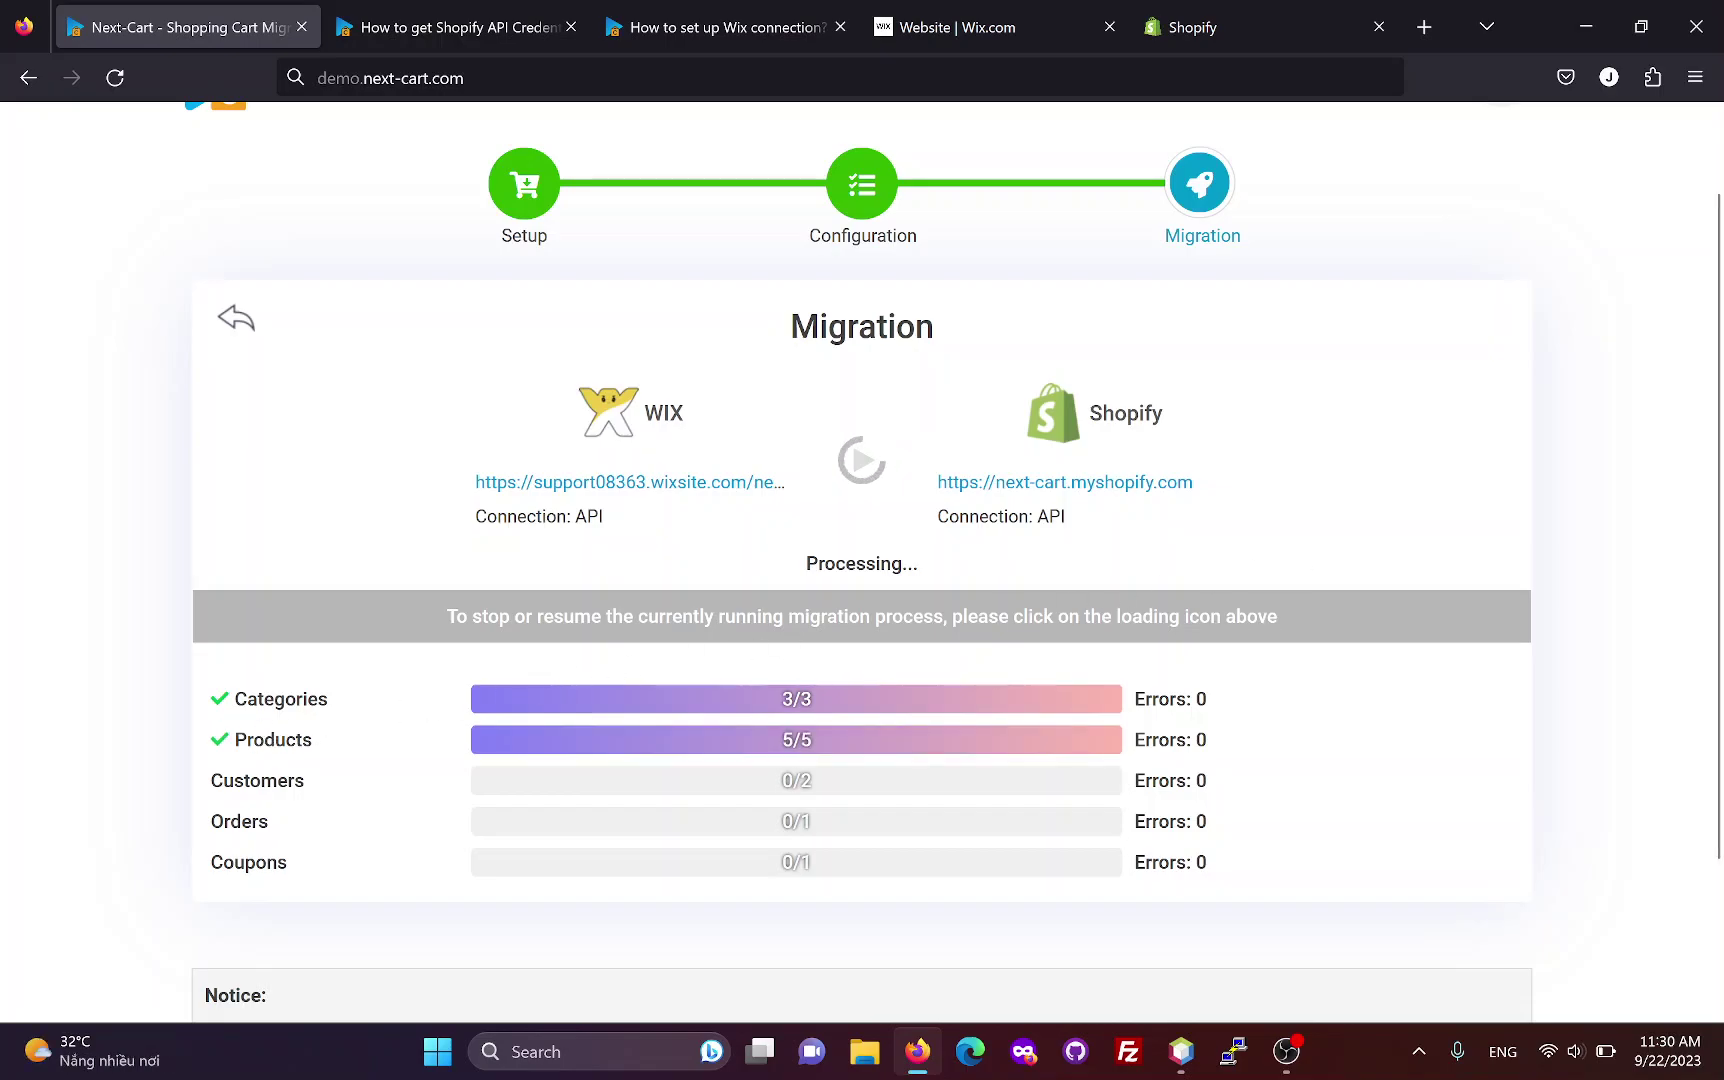
- Switch to the Shopify admin and reload the Products list to show migrated items
click(1240, 16)
click(1660, 223)
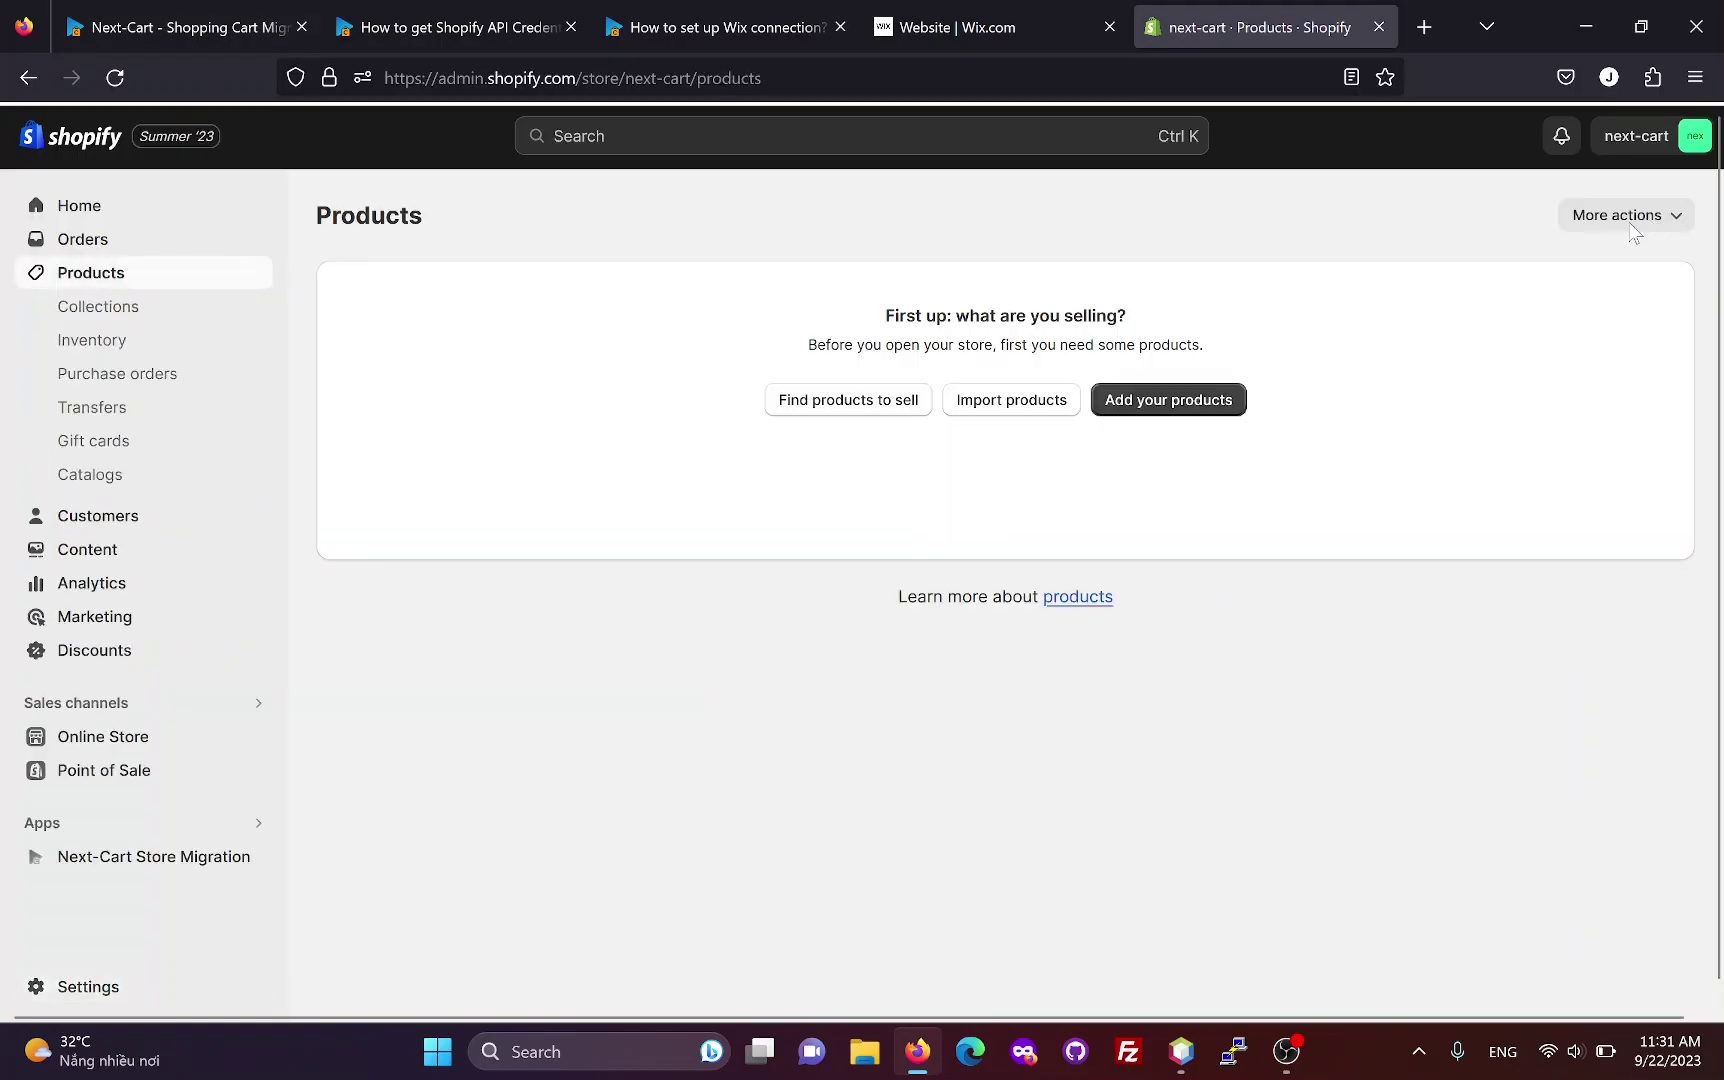
click(125, 88)
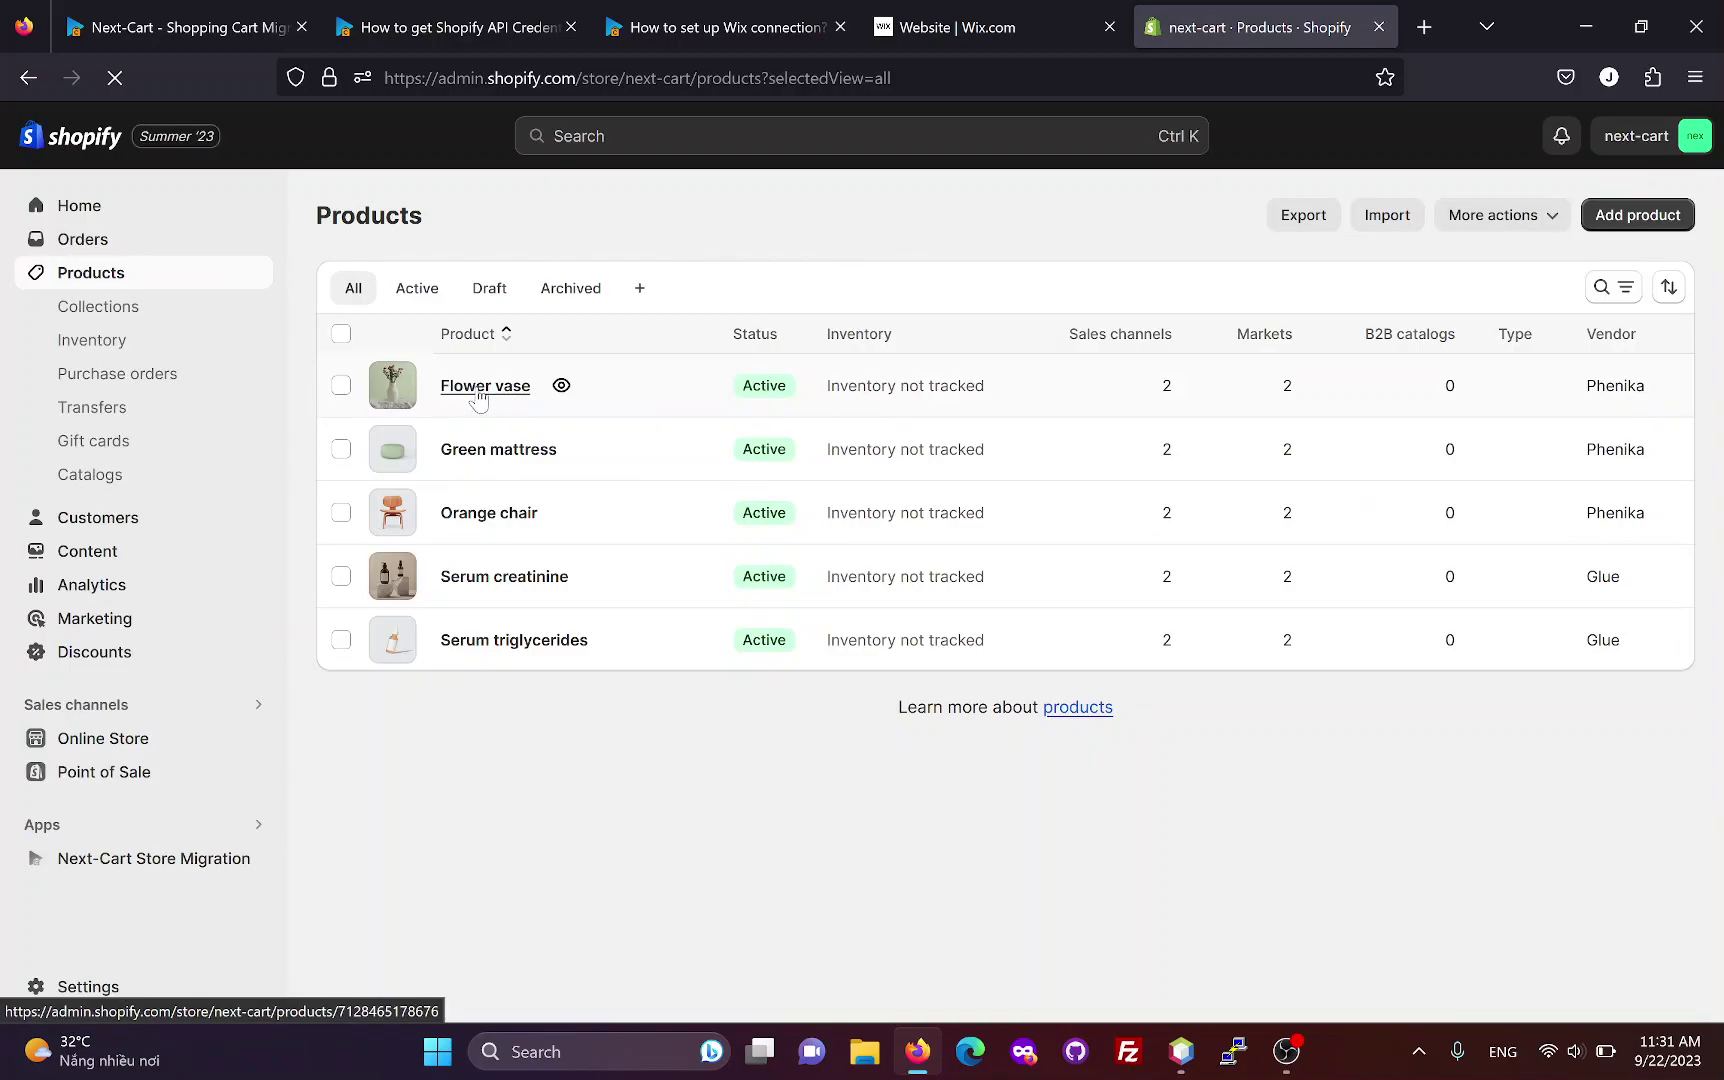
- Review the migrated Flower vase product details, then return to the Products list
click(480, 390)
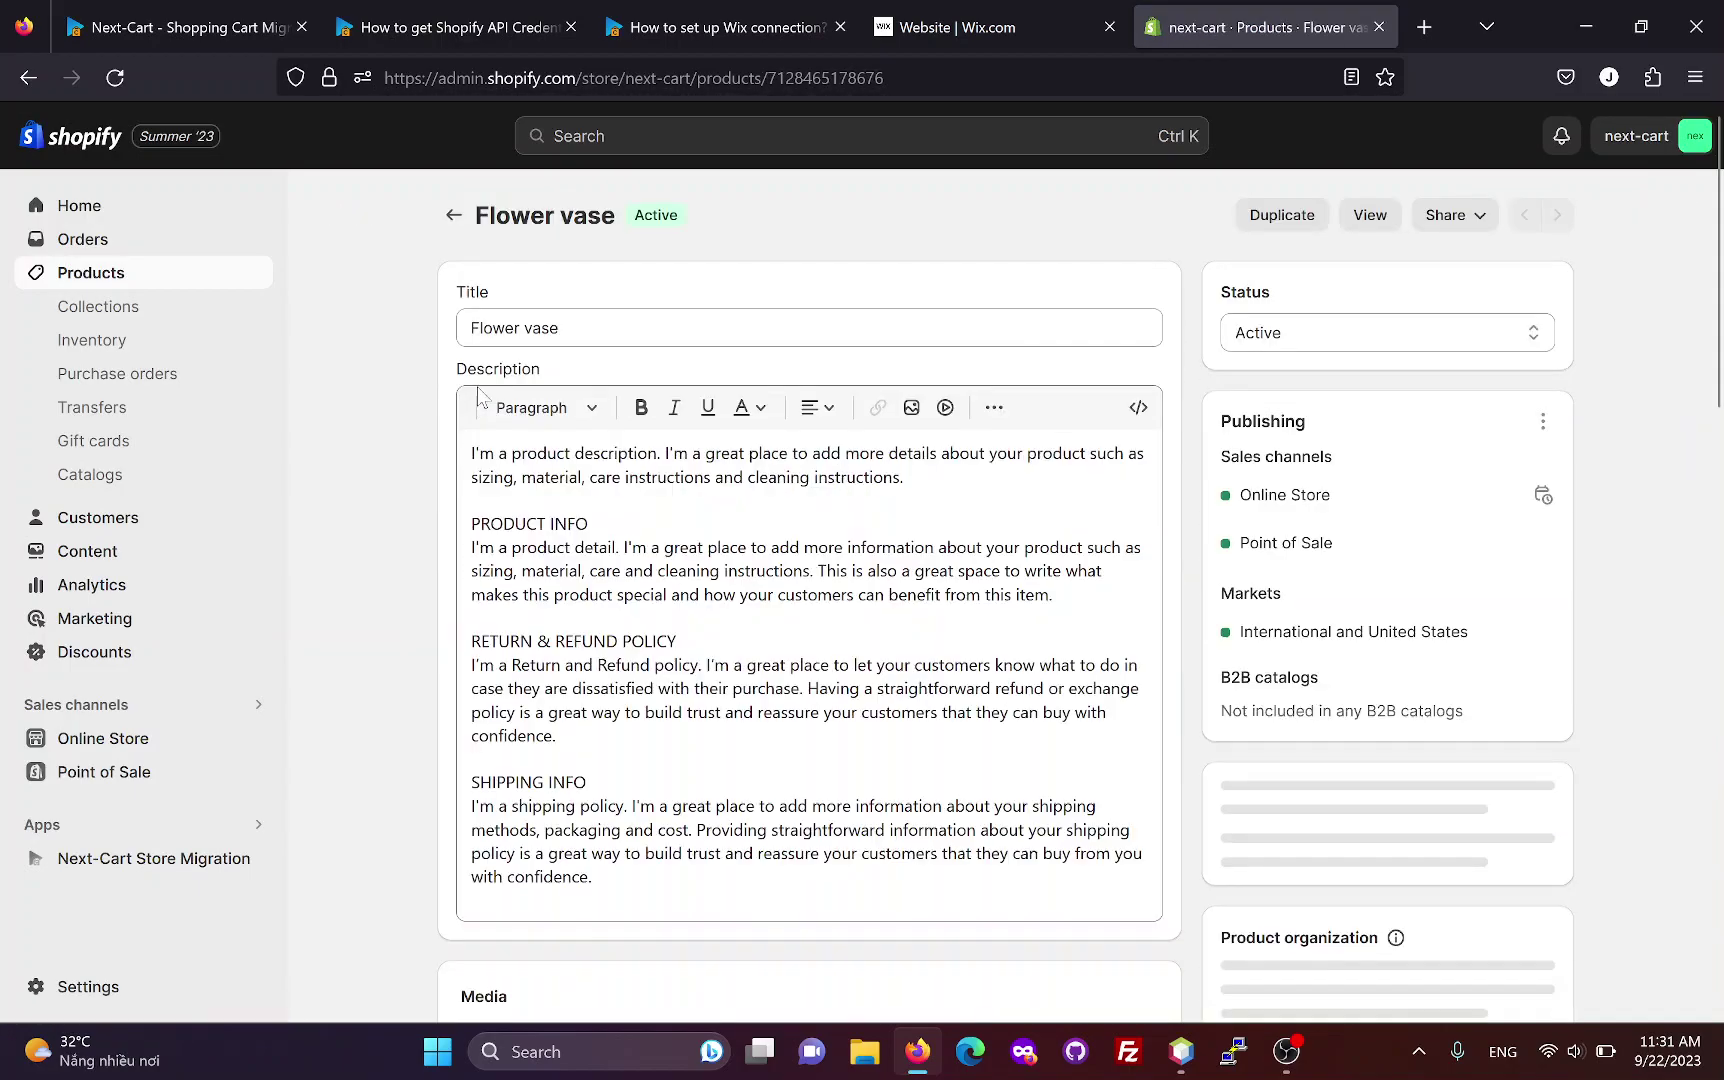
click(677, 641)
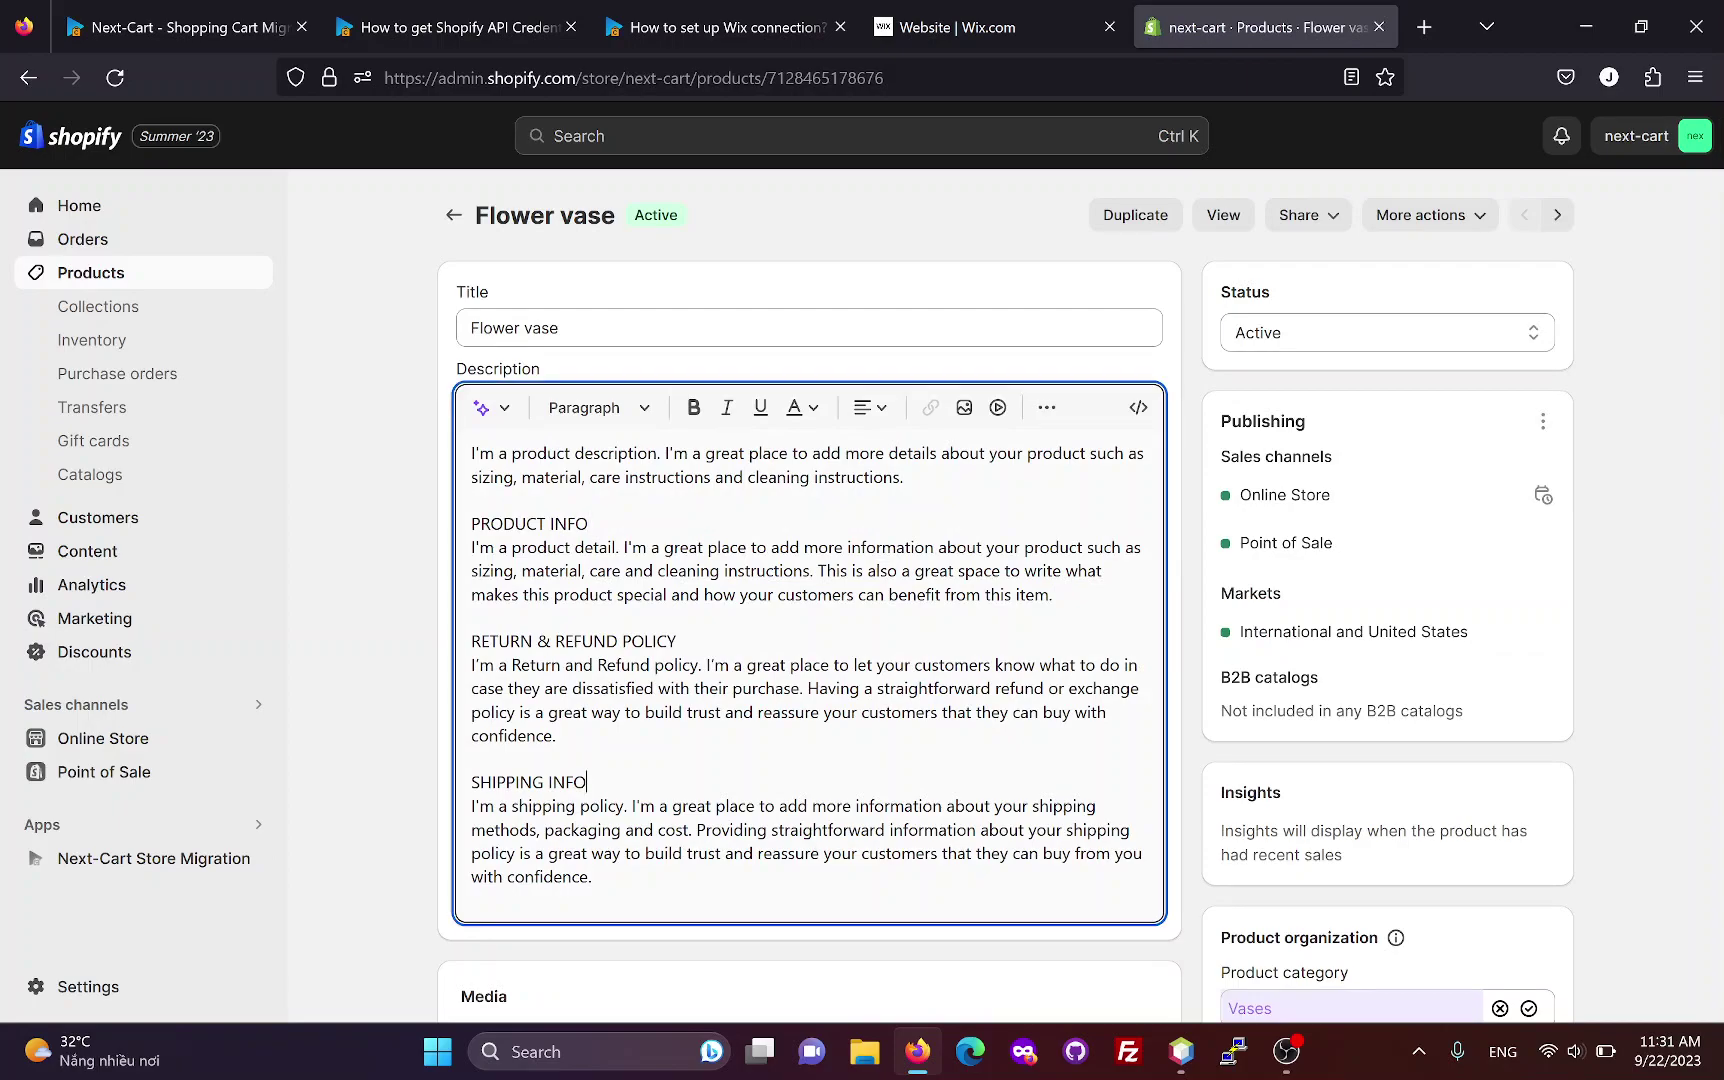
scroll(1302, 812, down, 5)
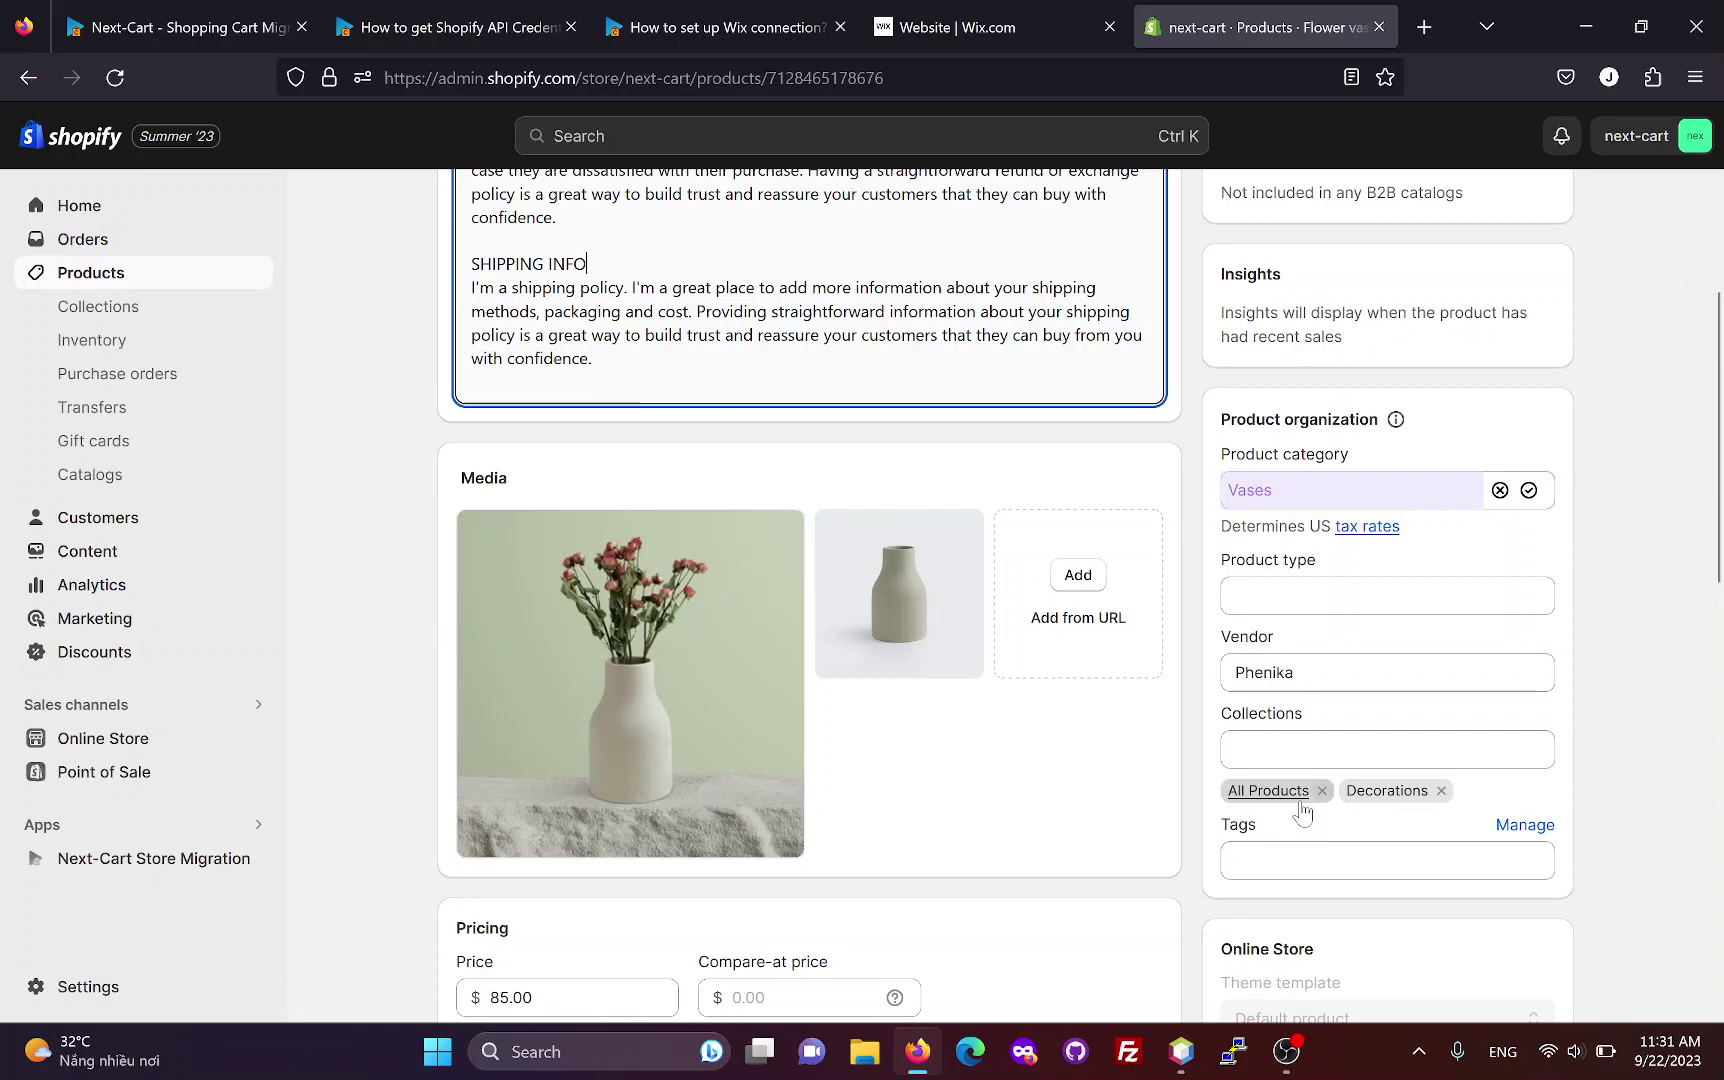
scroll(811, 655, down, 4)
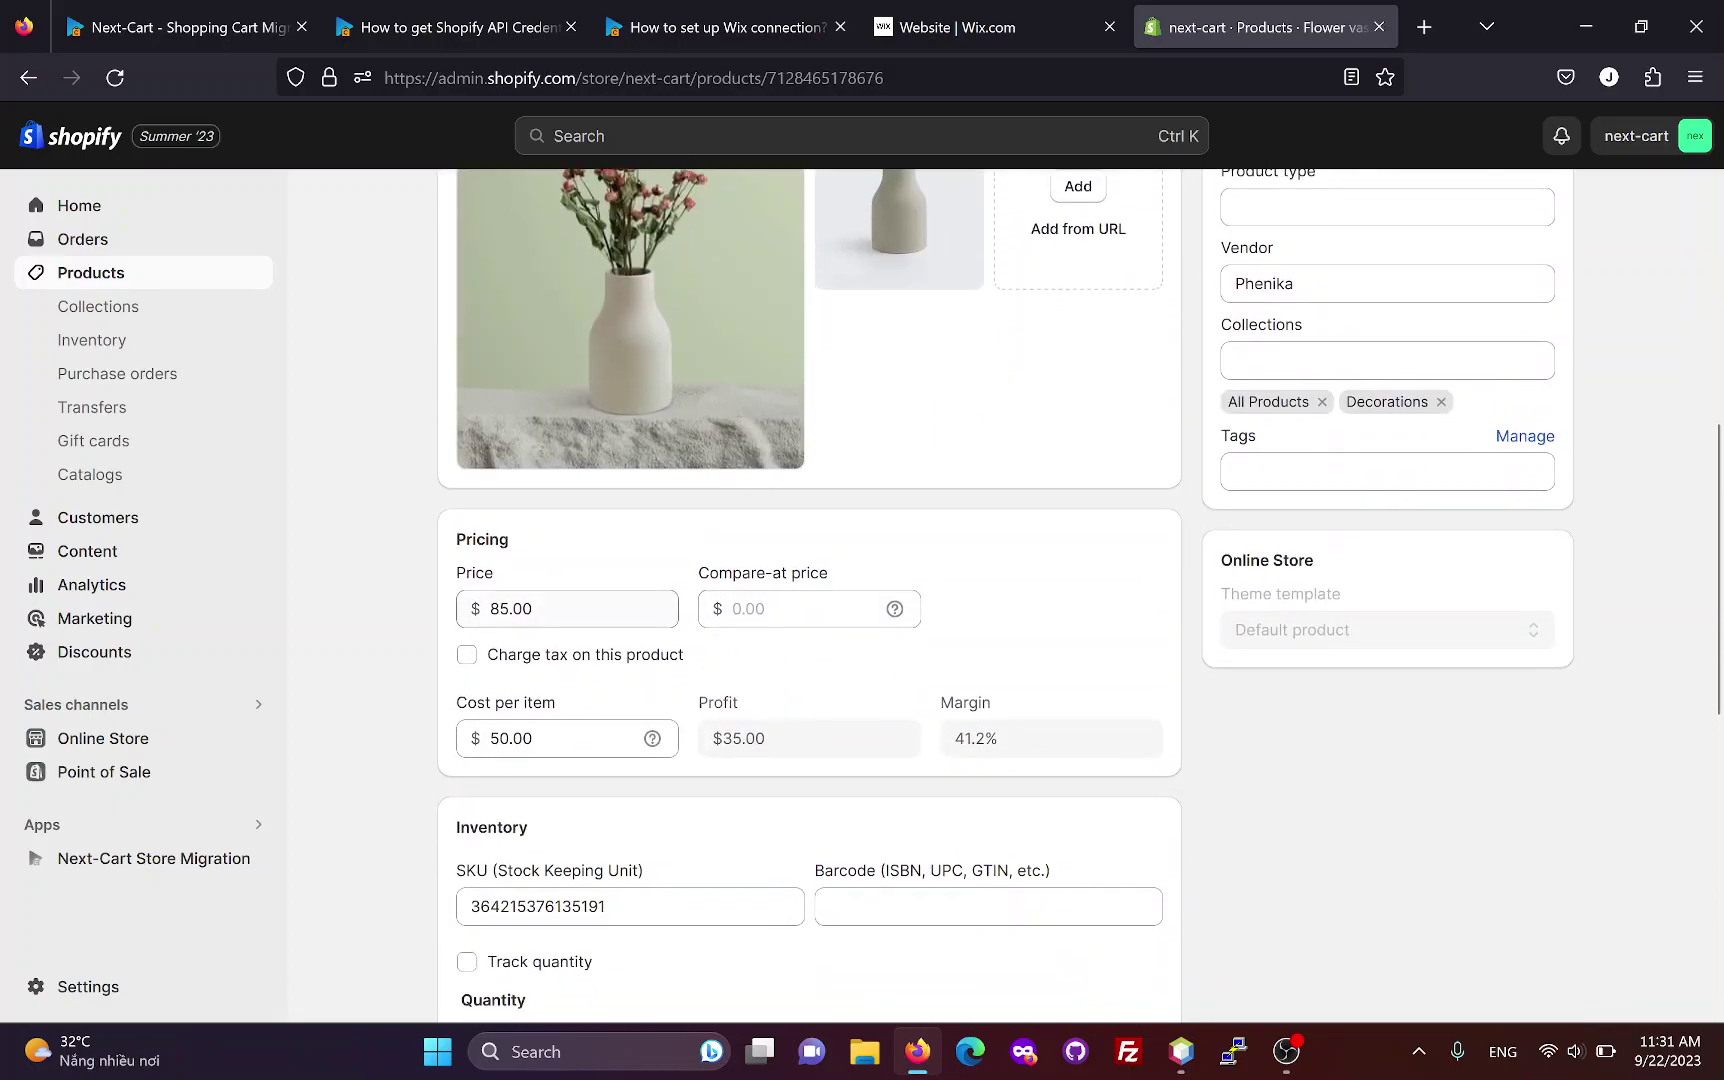
scroll(635, 719, down, 3)
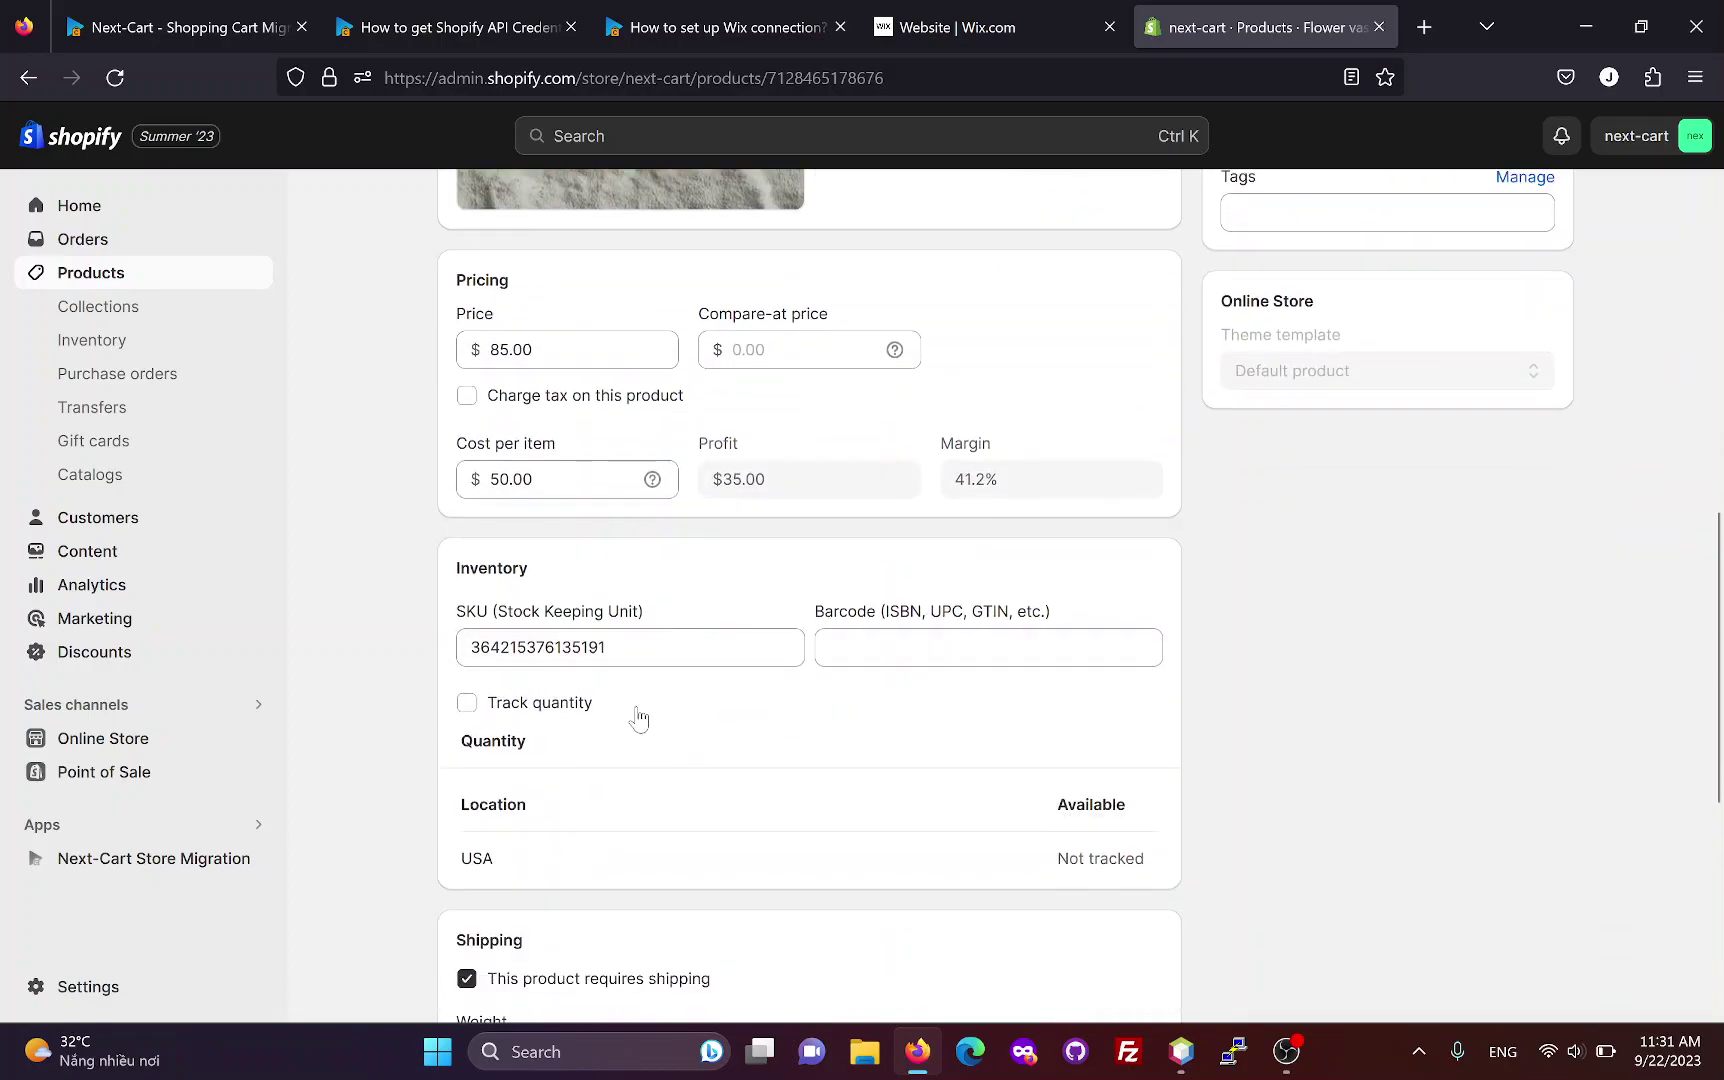
scroll(607, 822, down, 4)
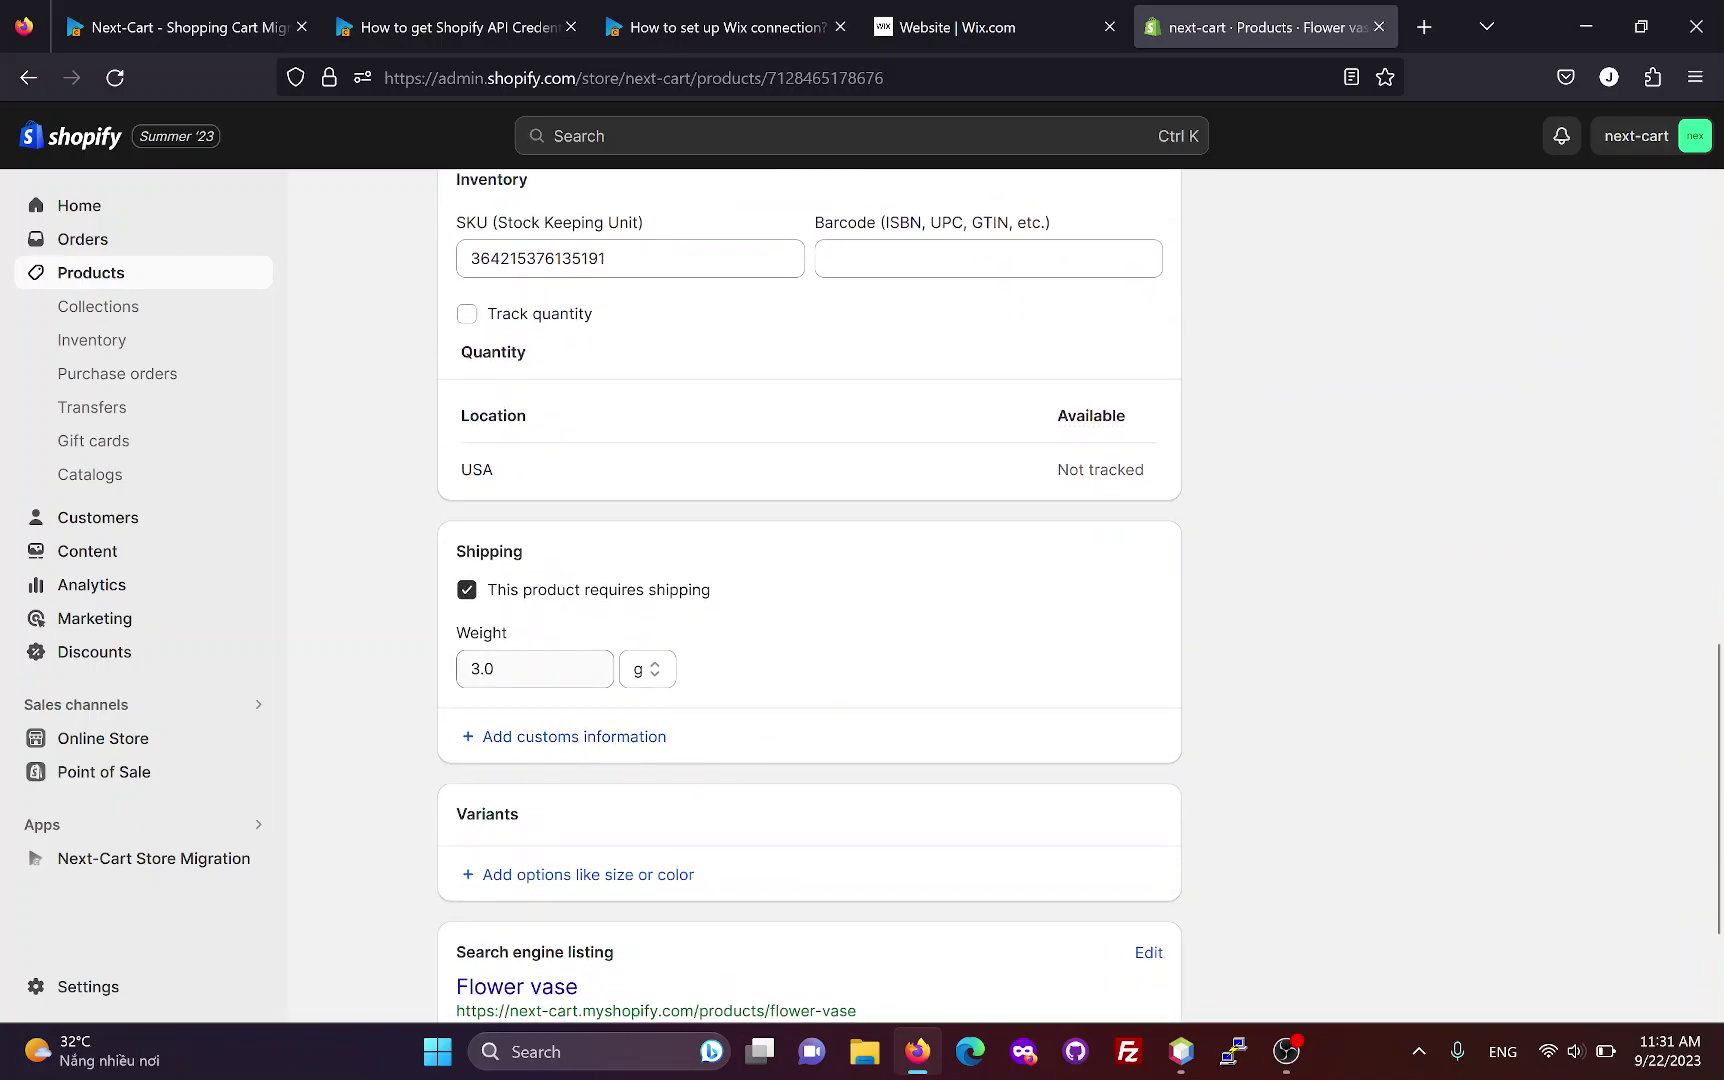
scroll(785, 720, down, 2)
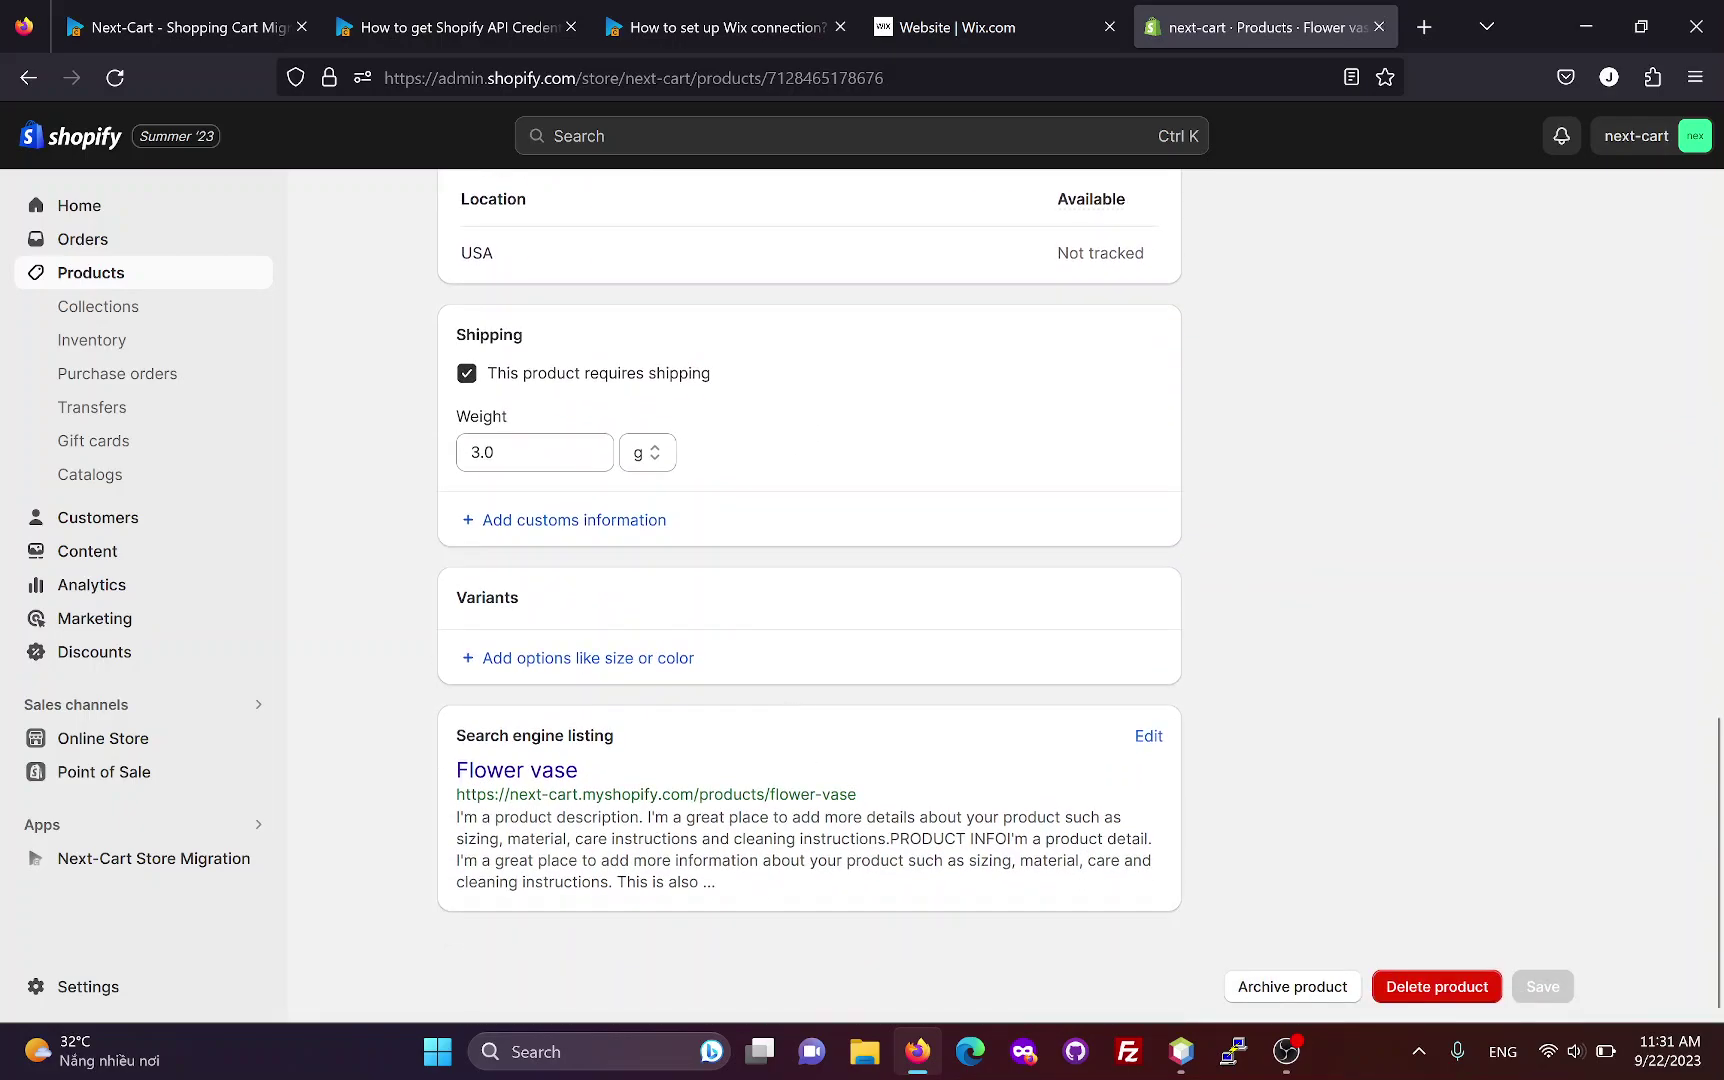
scroll(800, 830, up, 12)
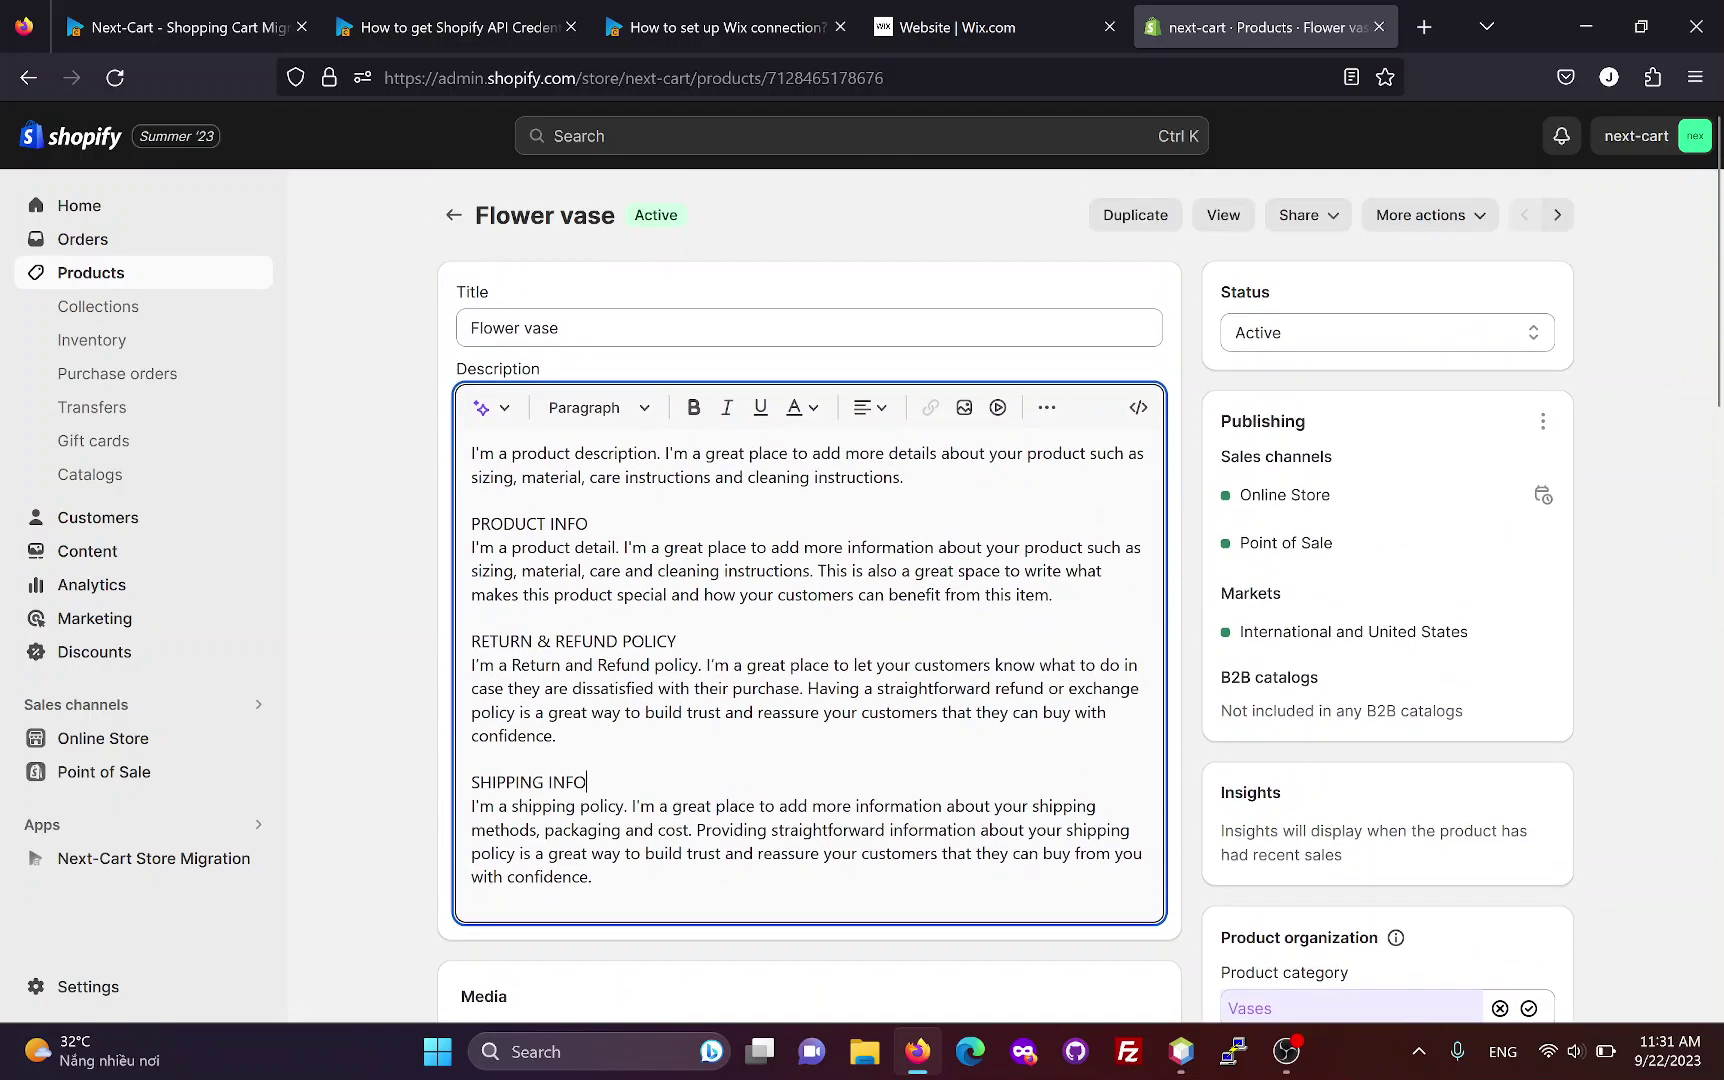
click(453, 215)
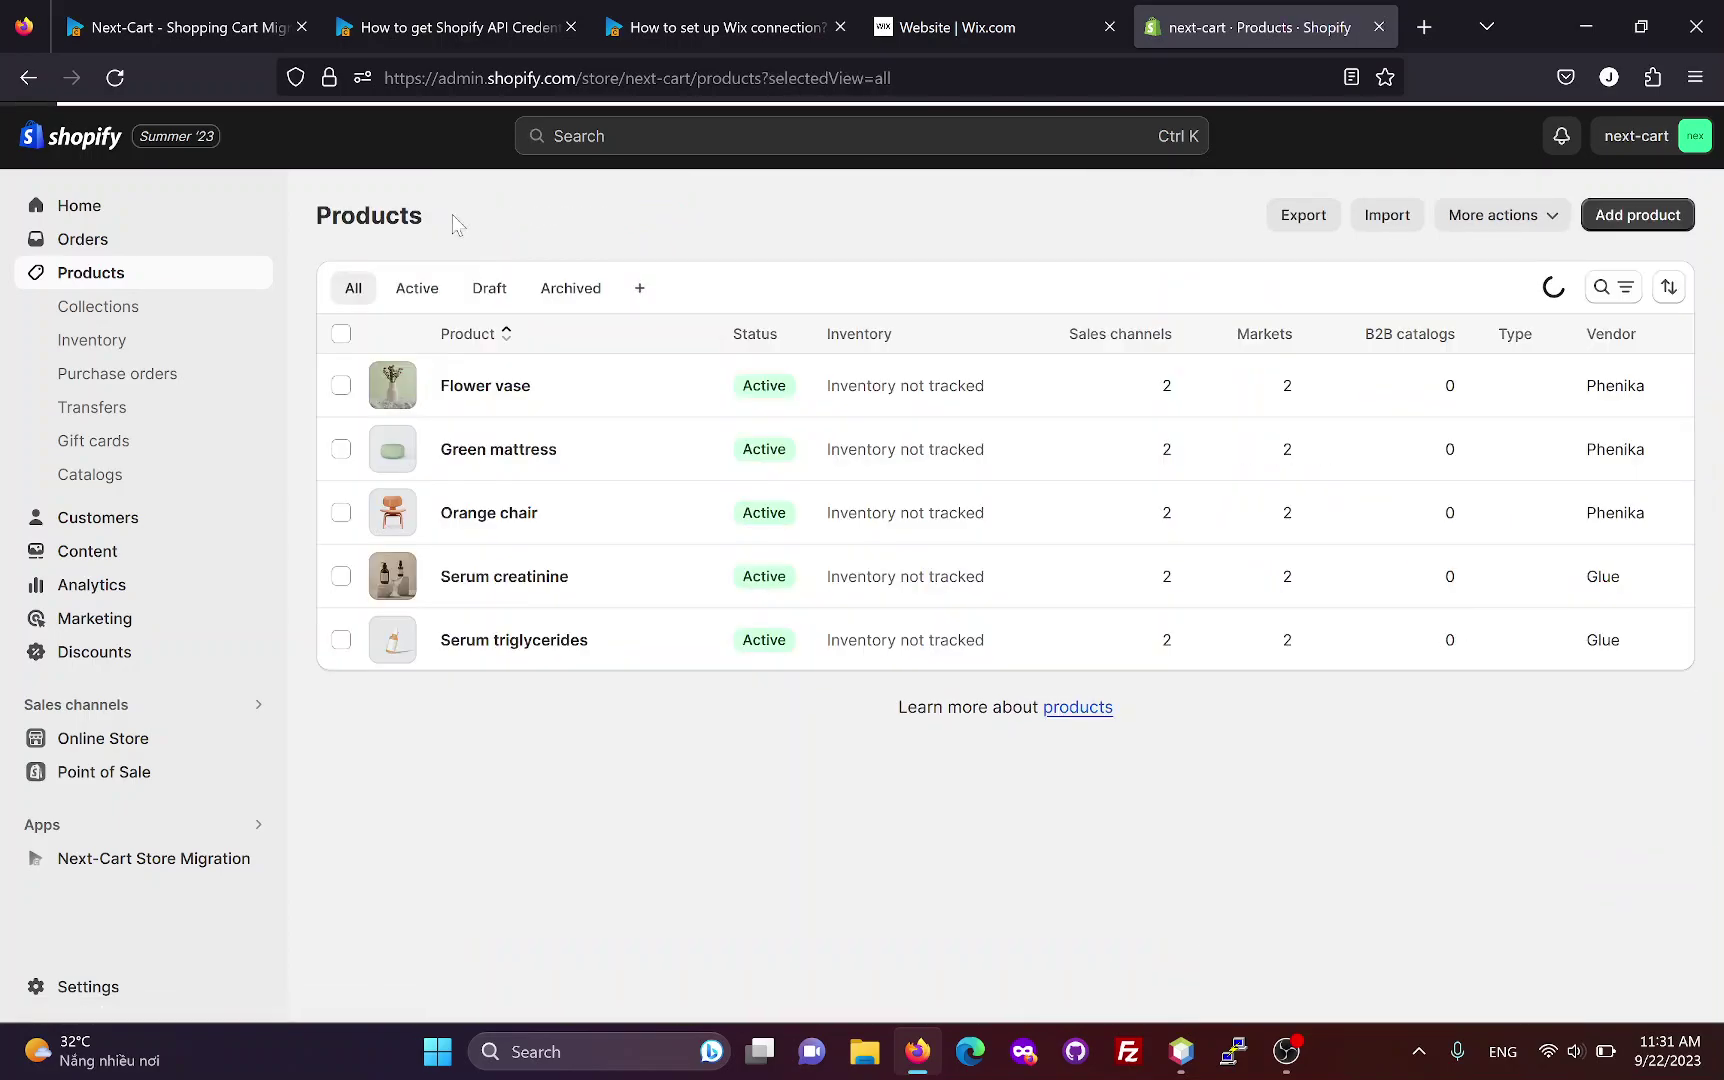
- Review Serum creatinine's details, including Size variants at $85, $90 and $95, then return to Products
click(515, 580)
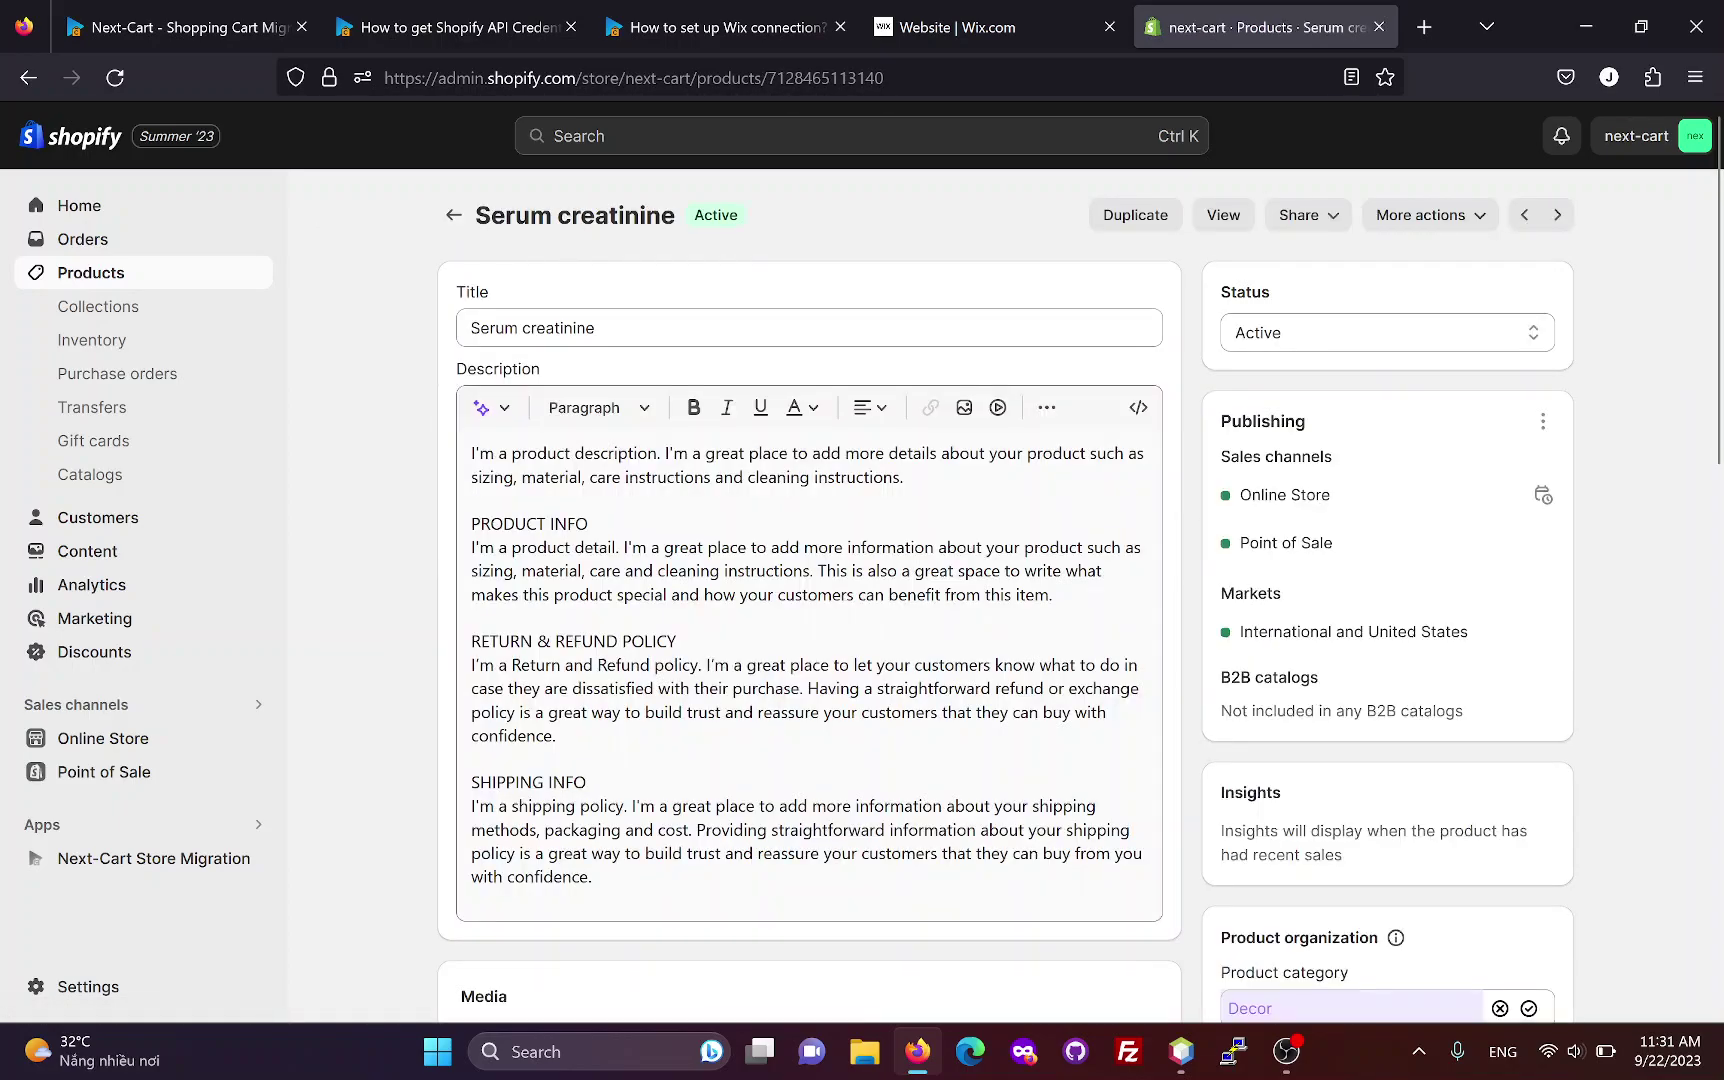
click(589, 524)
scroll(899, 596, down, 5)
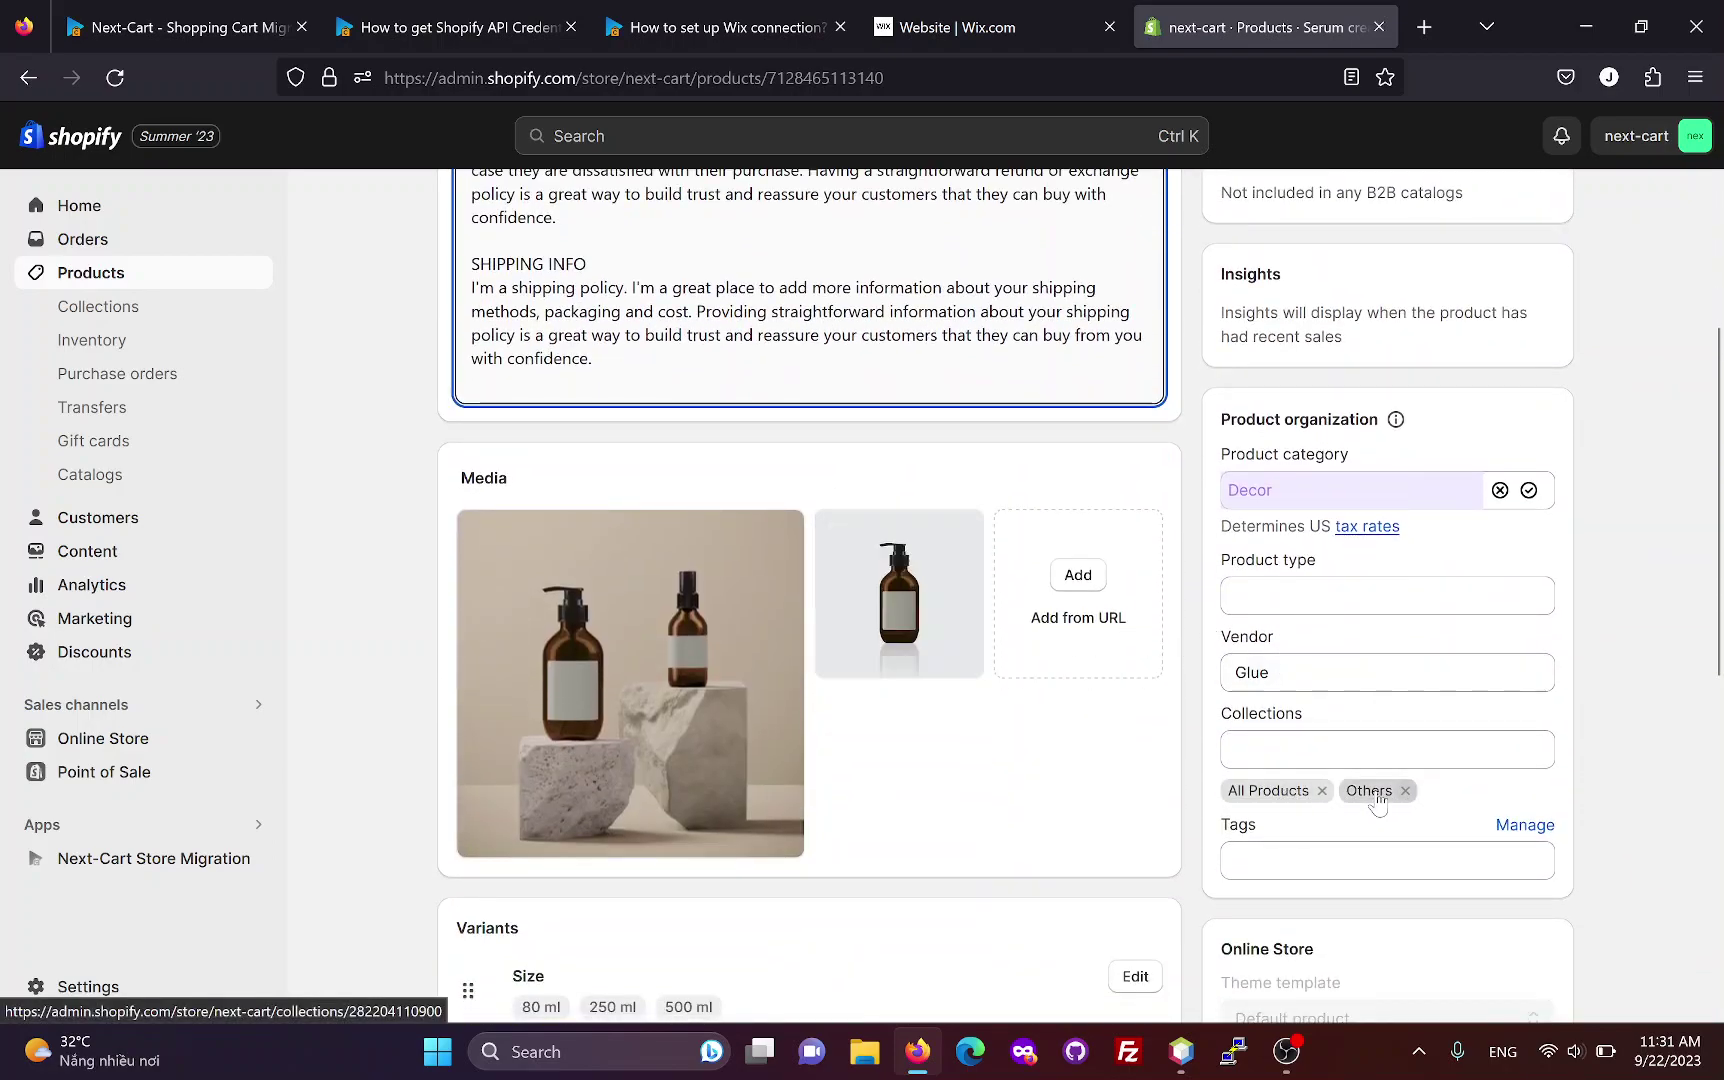
scroll(762, 685, down, 5)
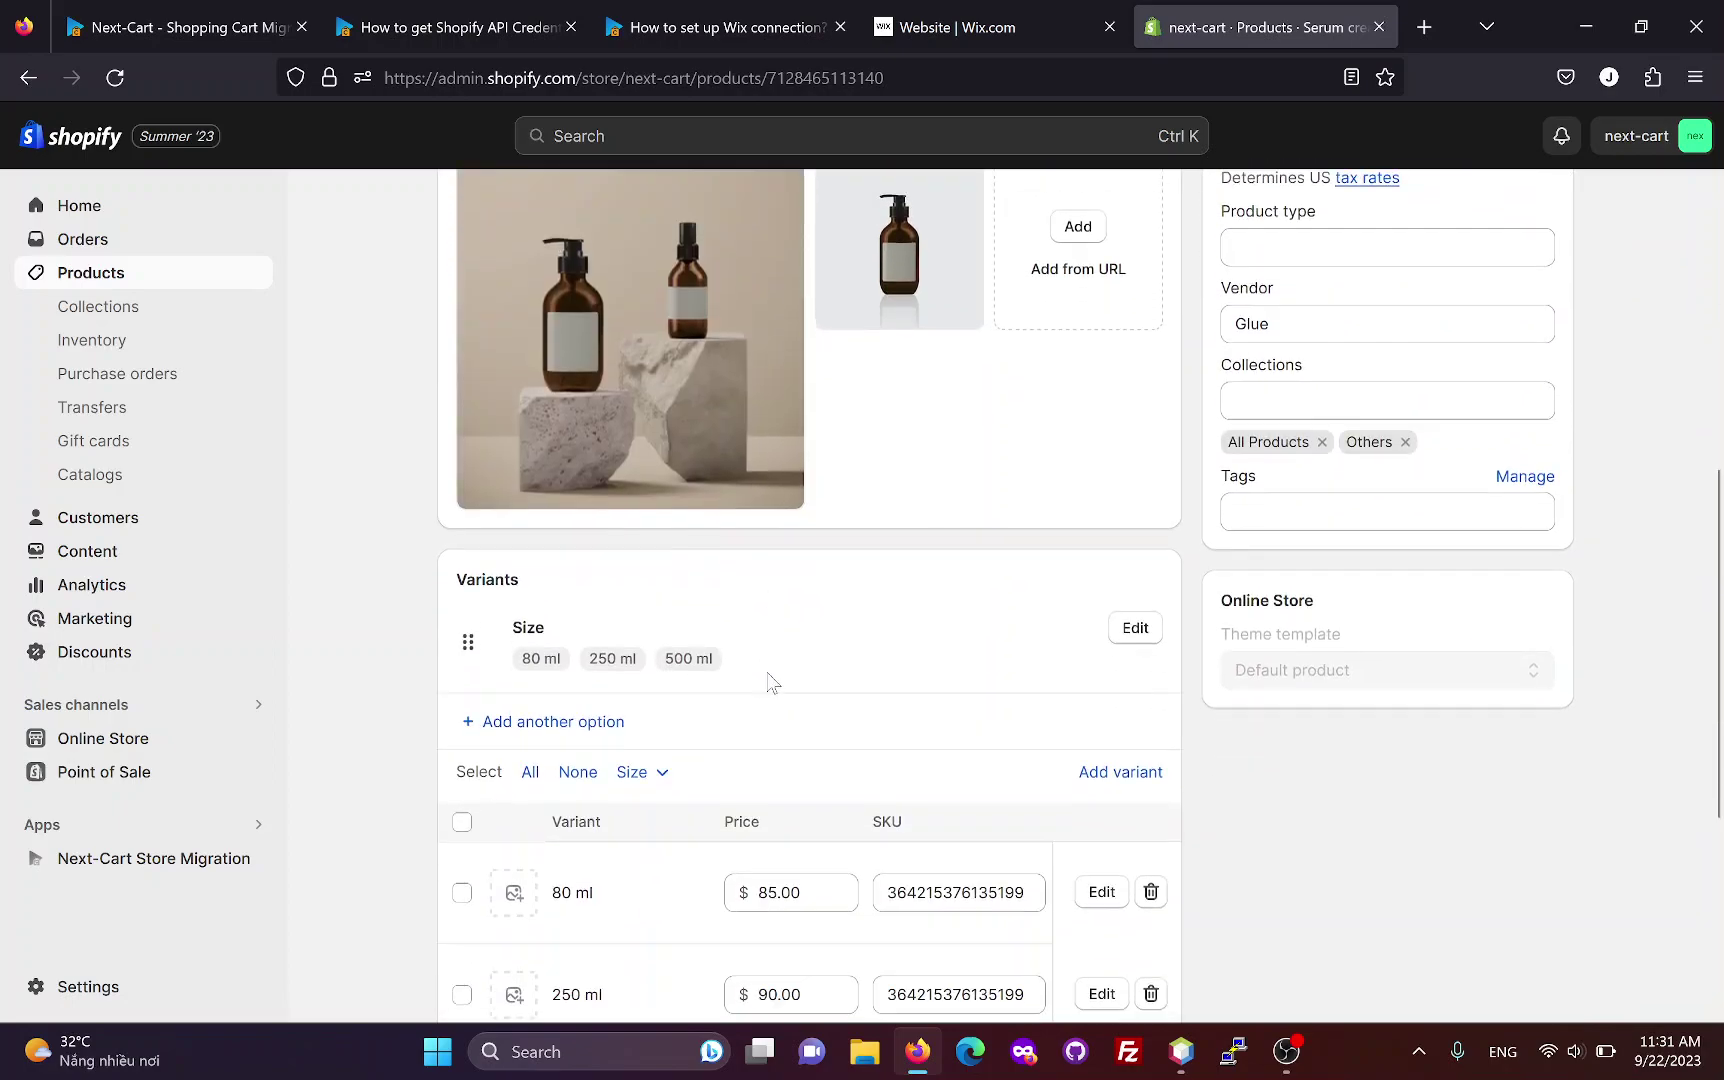
scroll(720, 640, down, 1)
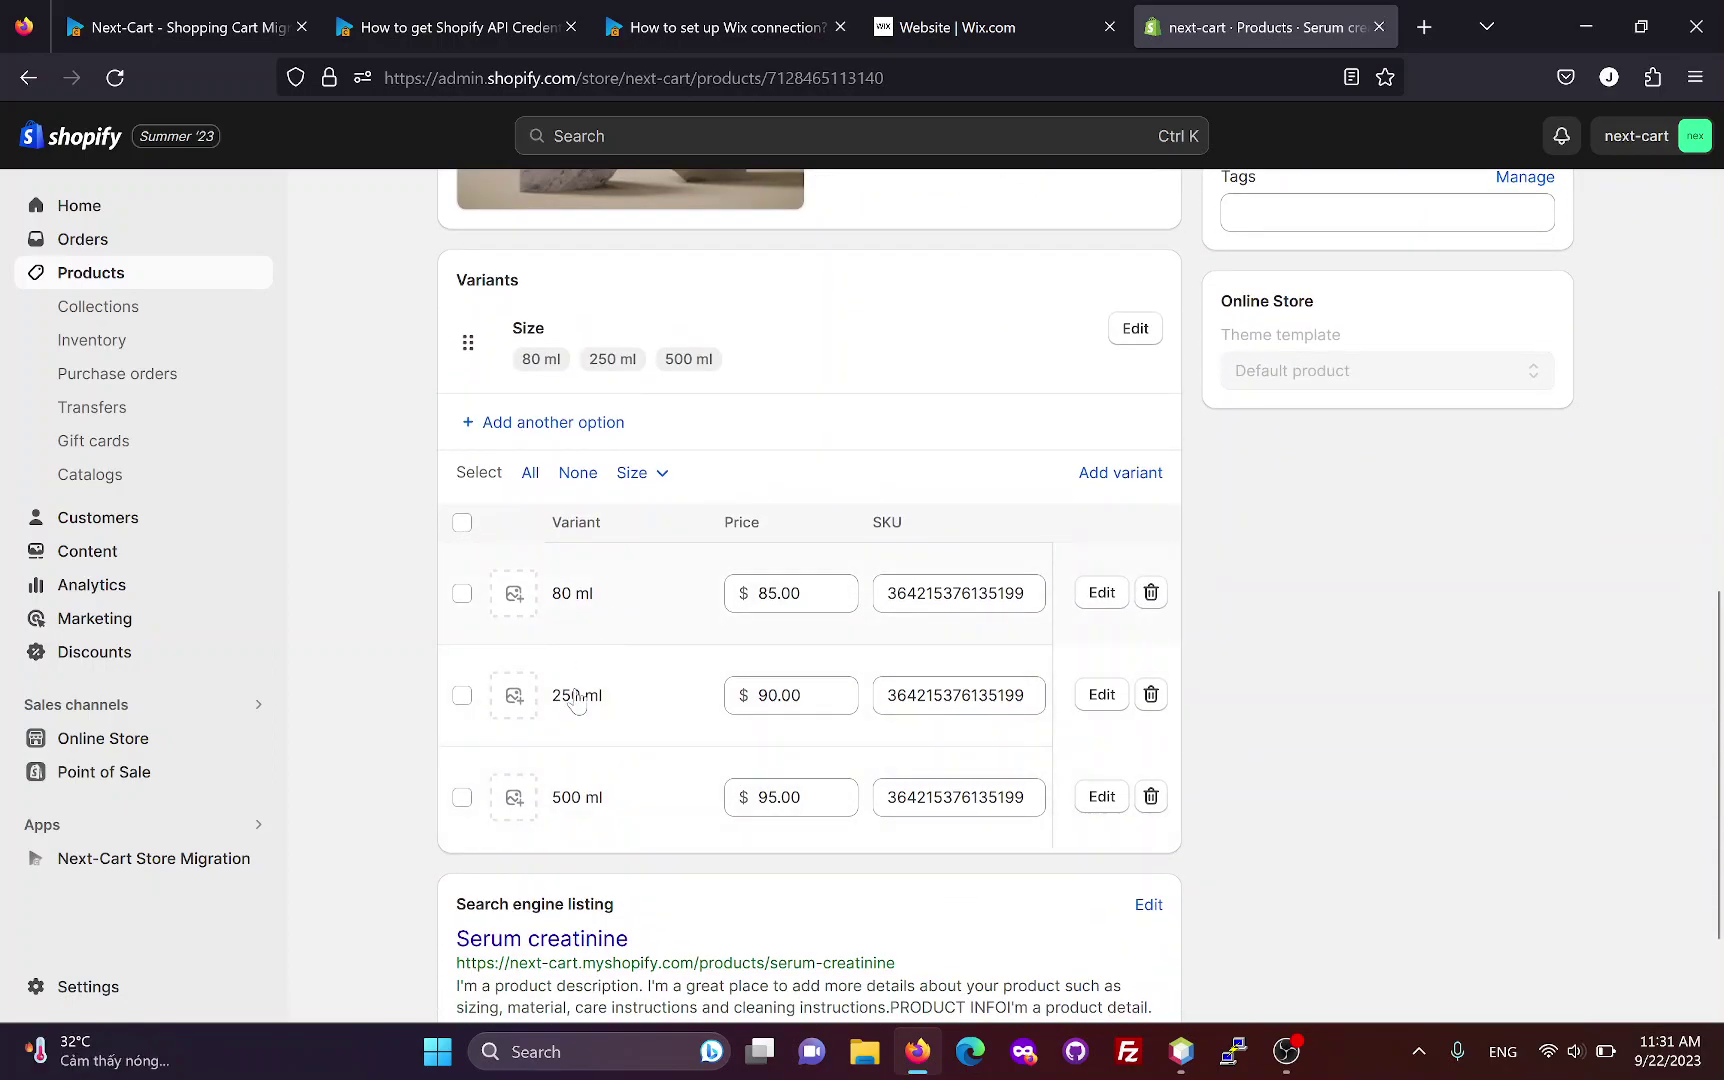
scroll(720, 743, down, 2)
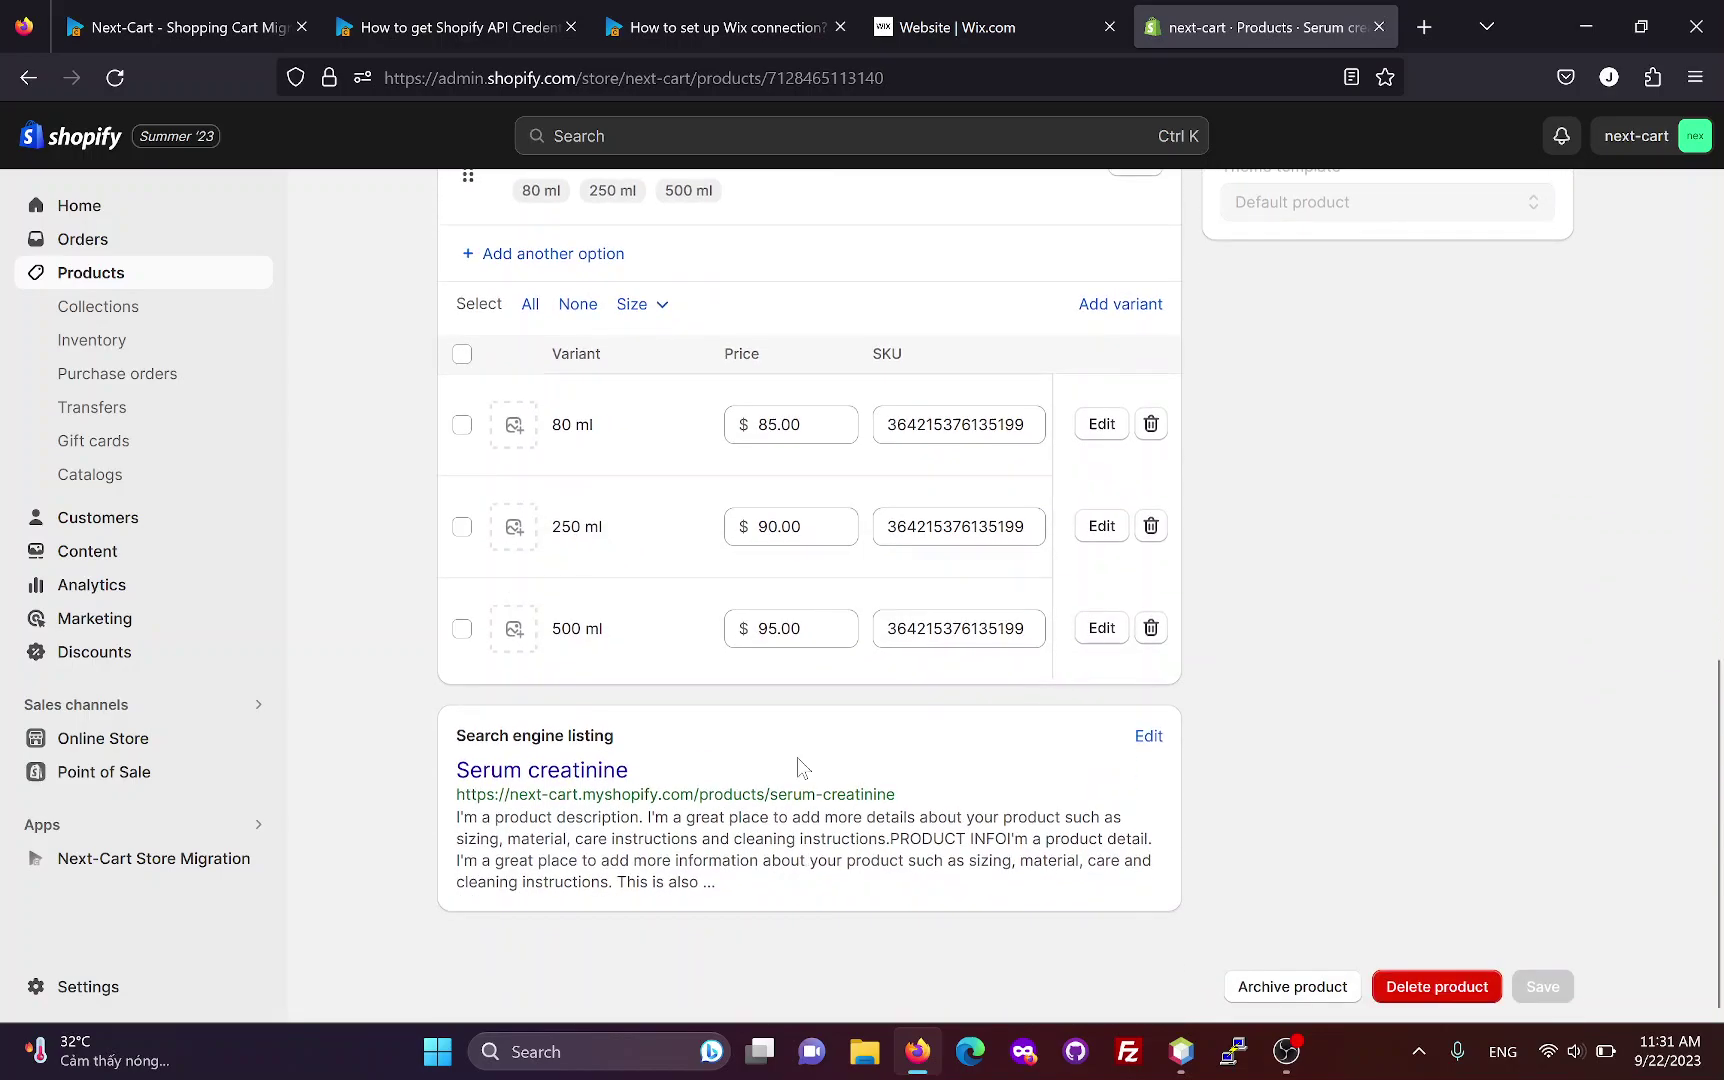
scroll(800, 768, up, 10)
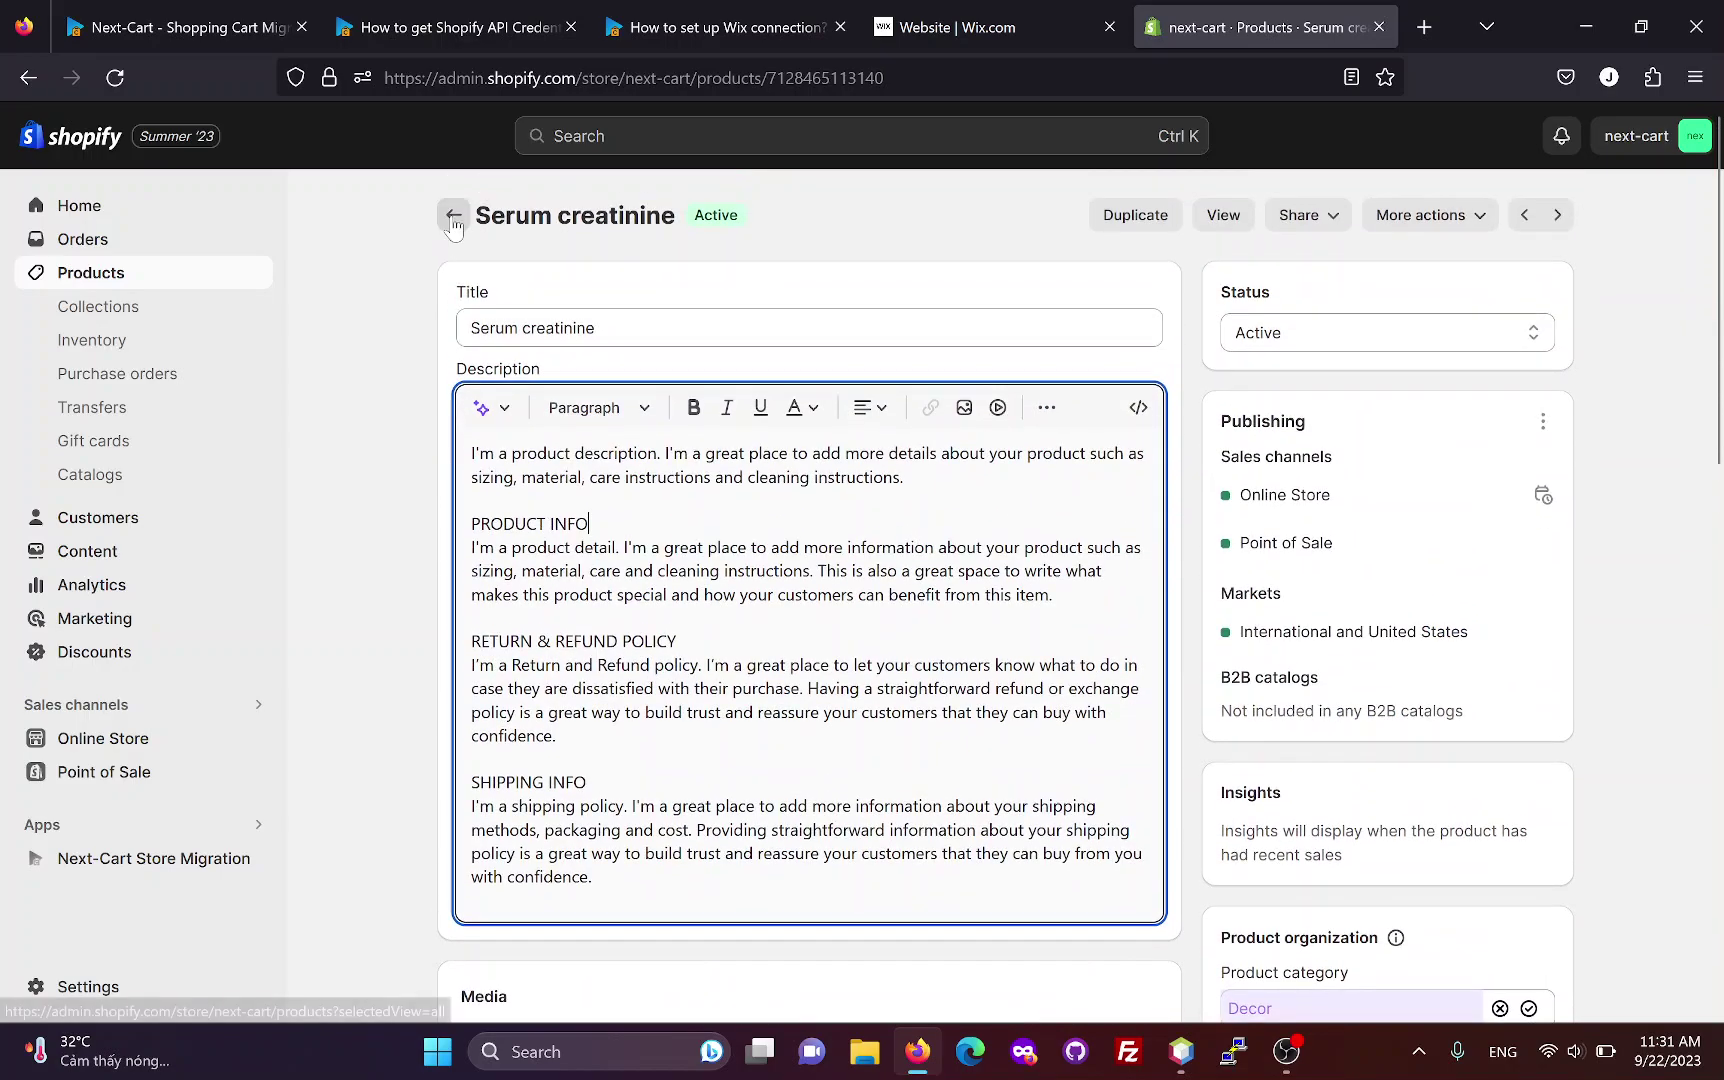
click(453, 218)
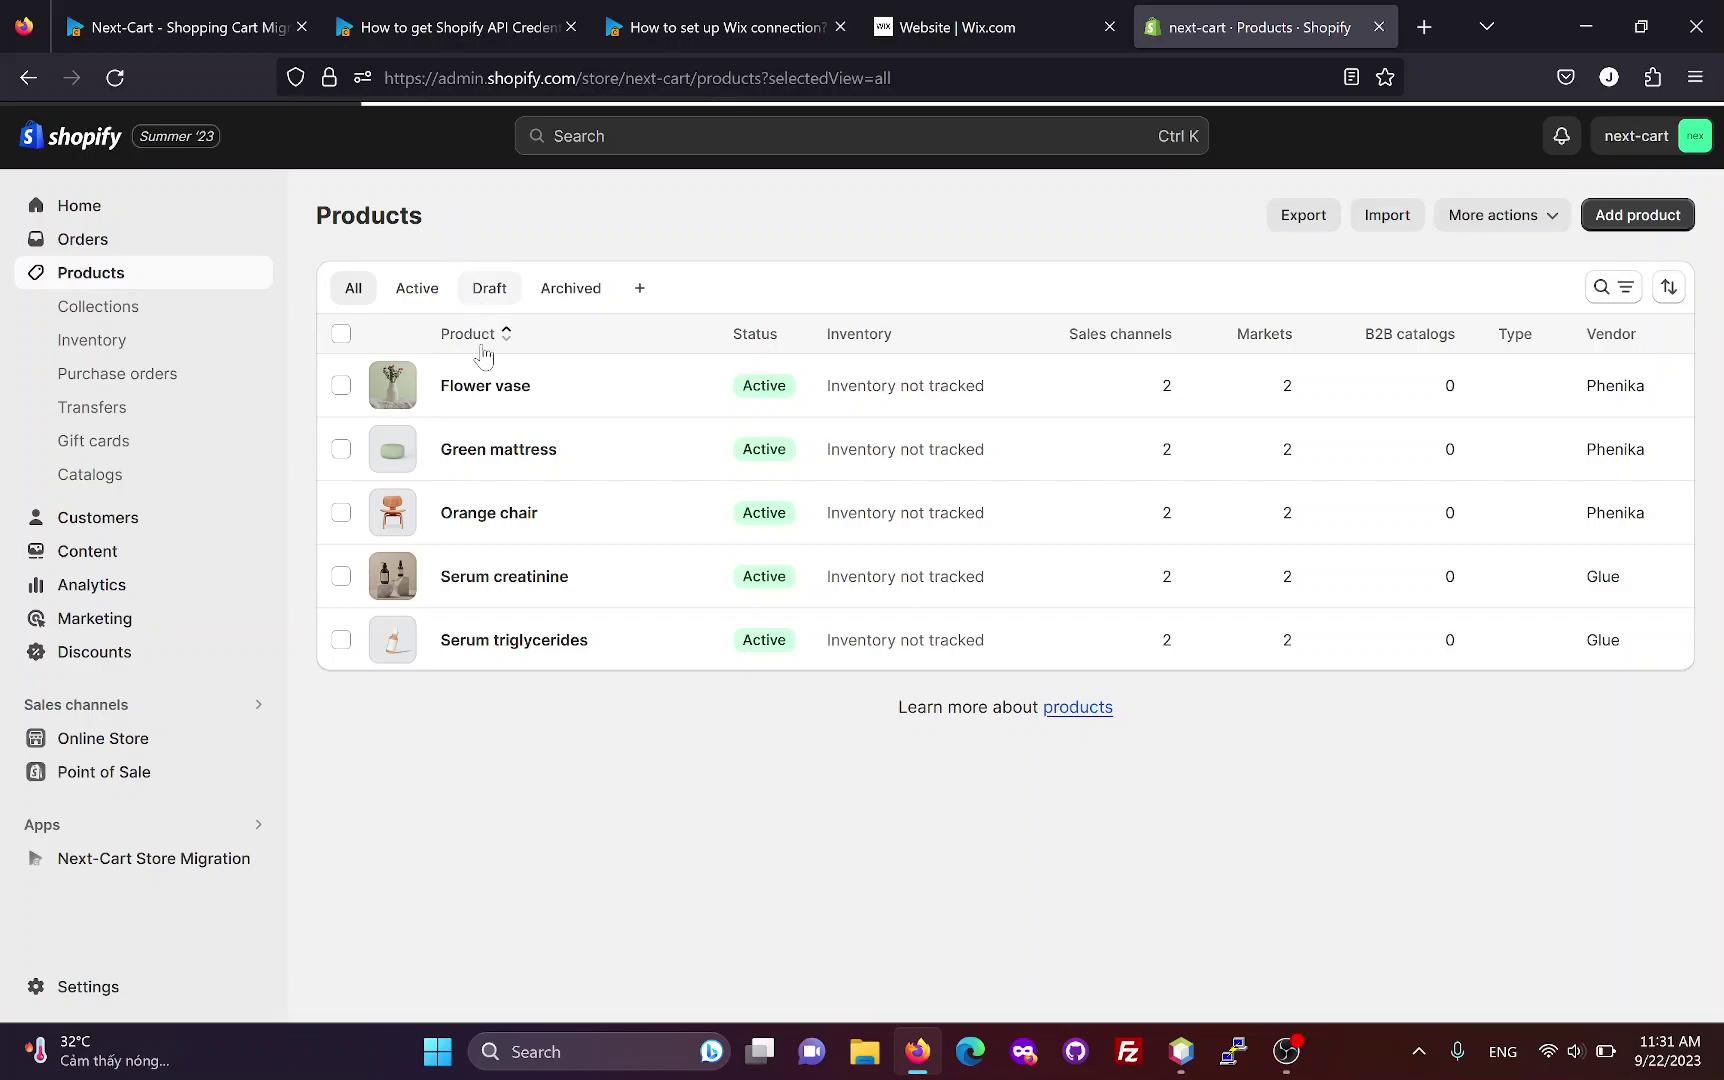
- Check Green mattress's migrated details ($41 price, no variants), then go to the Orders list
click(585, 449)
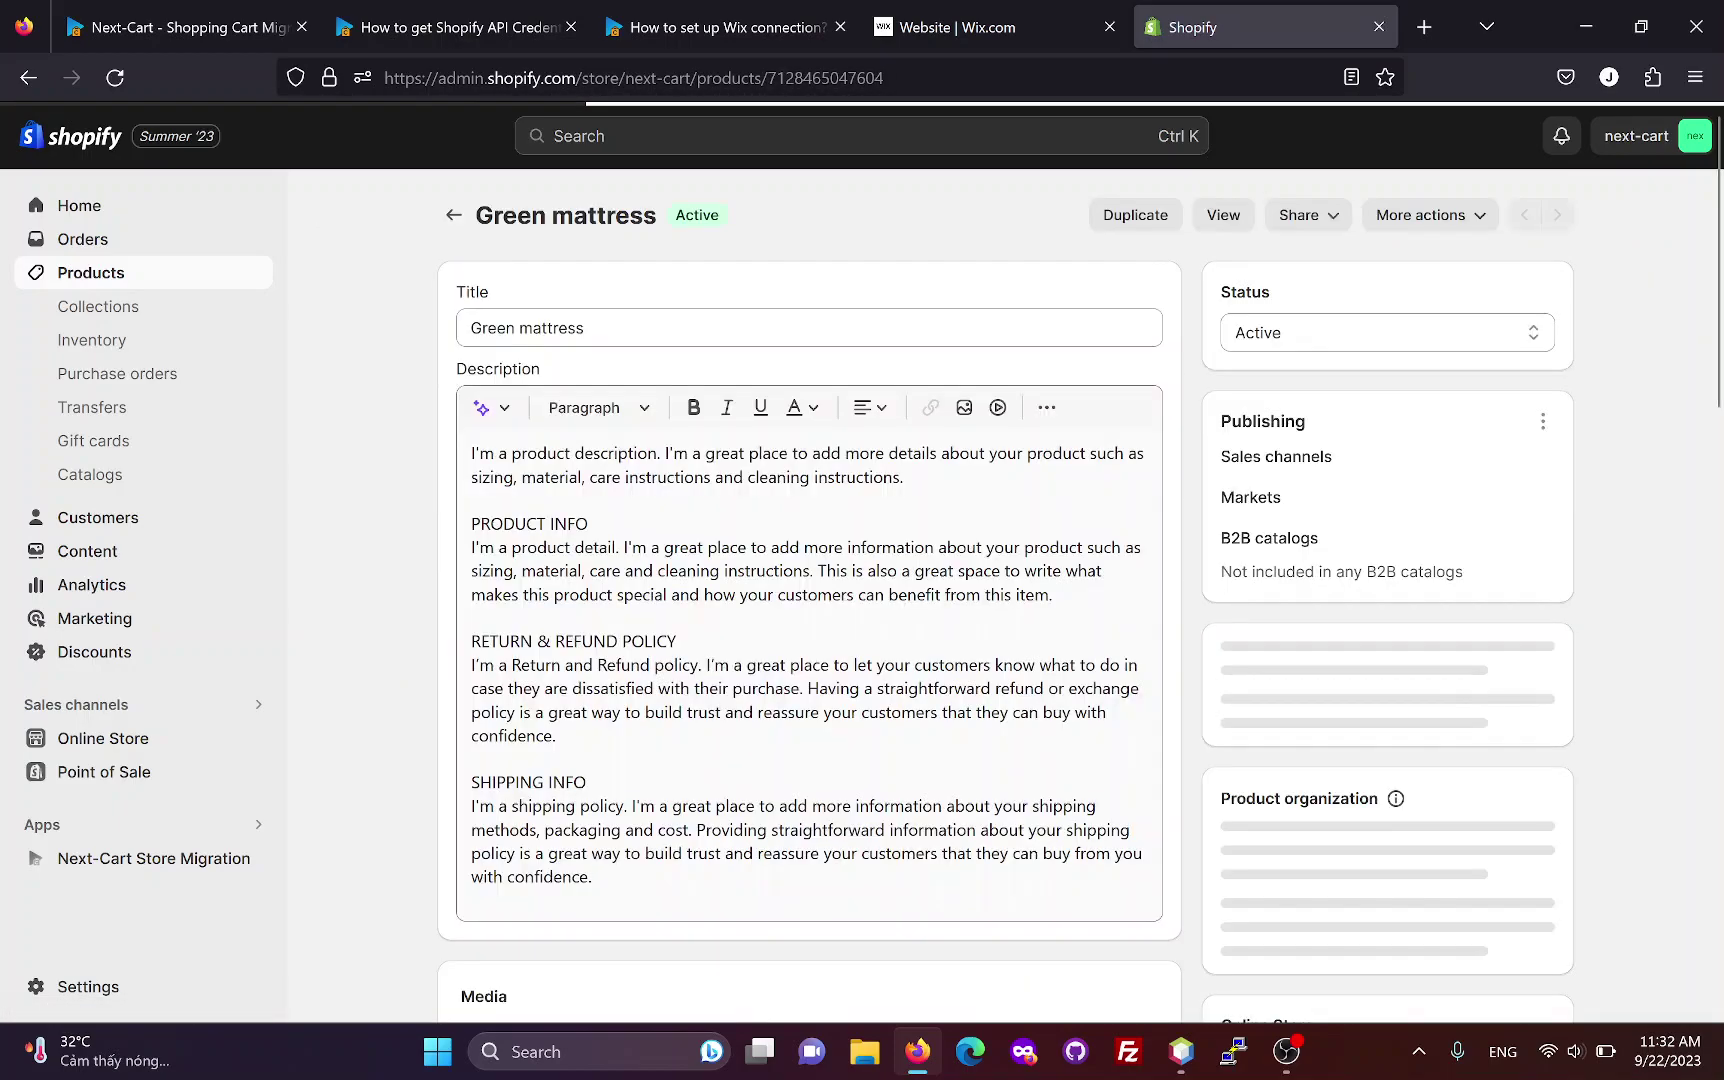
scroll(852, 622, down, 5)
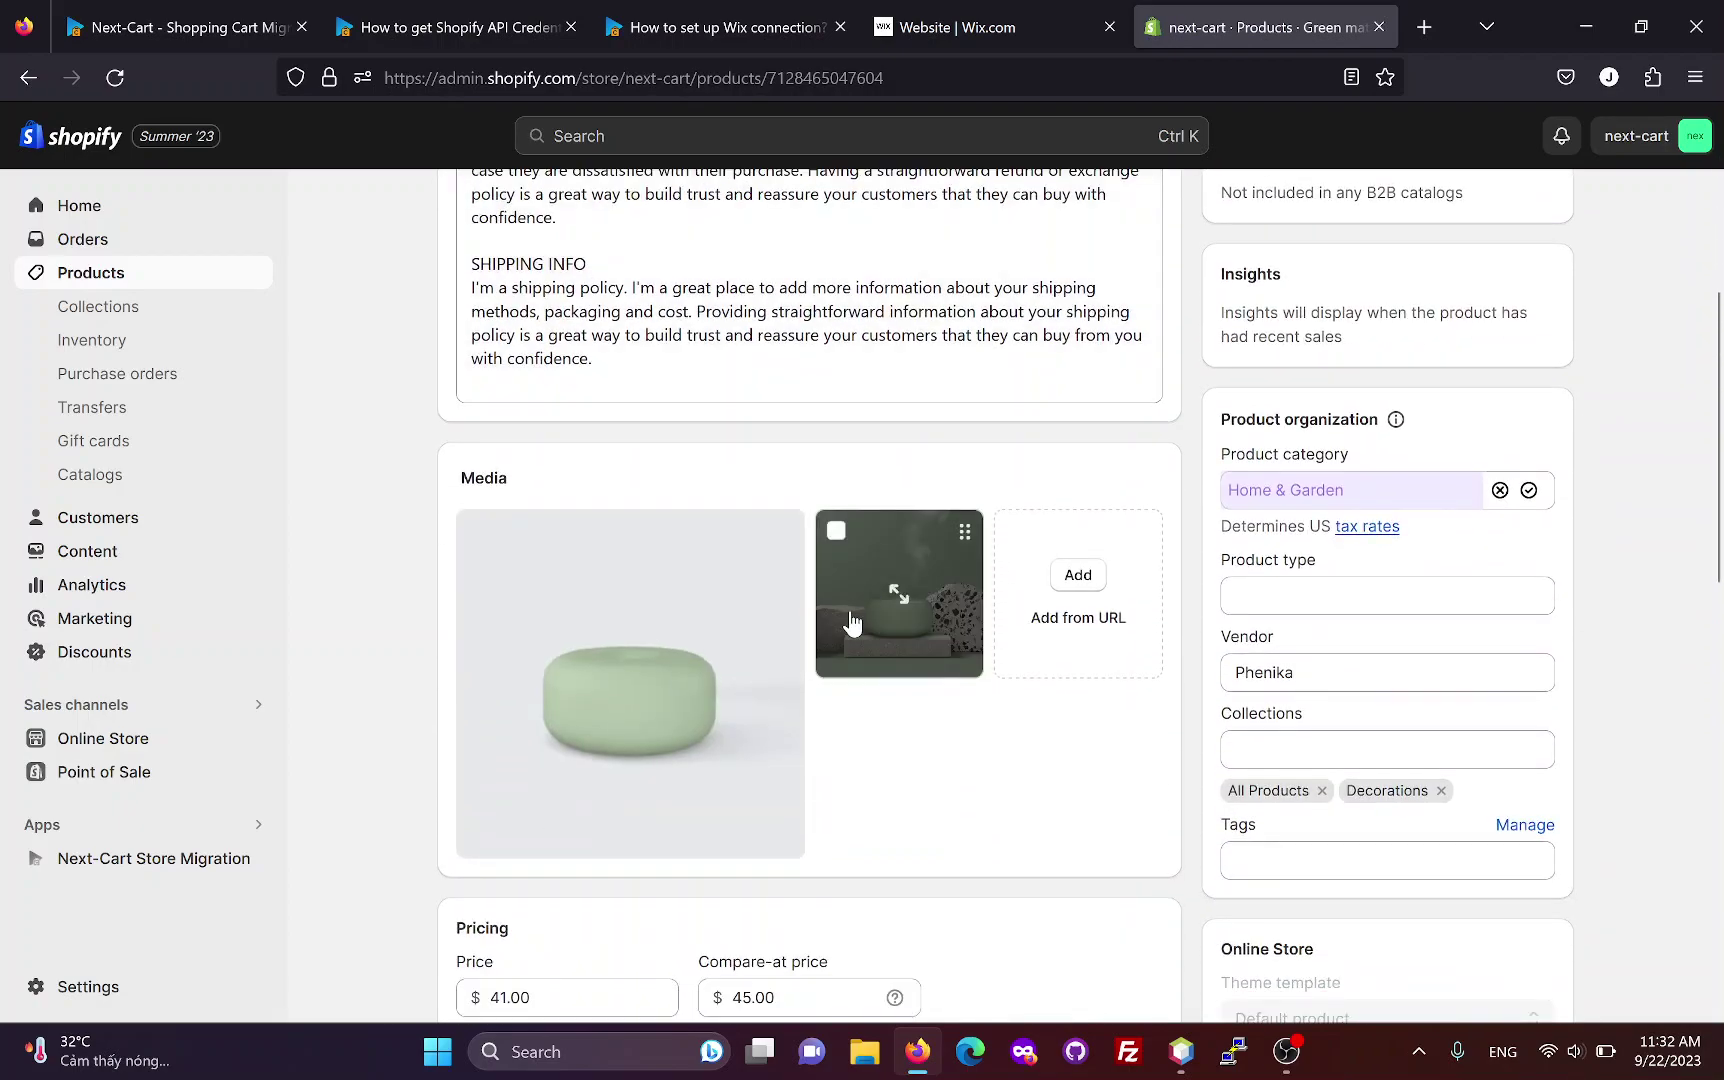
scroll(880, 730, down, 2)
scroll(880, 731, down, 3)
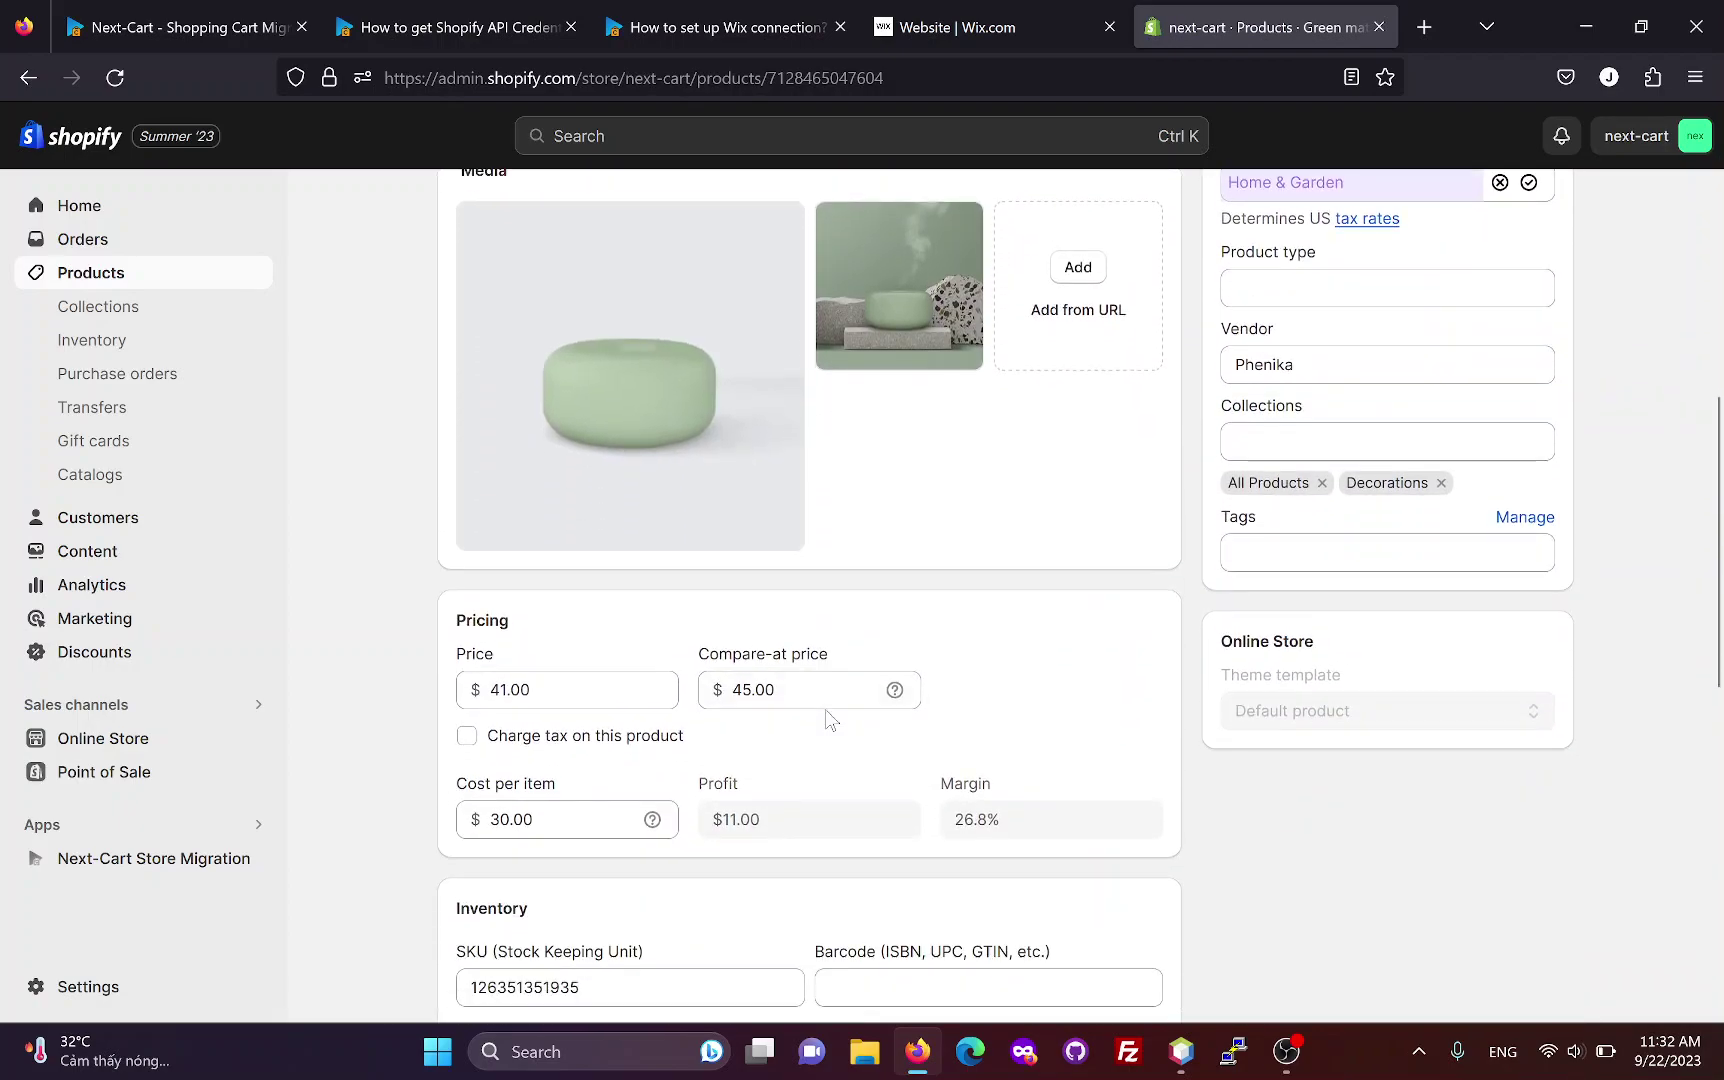
scroll(826, 716, down, 1)
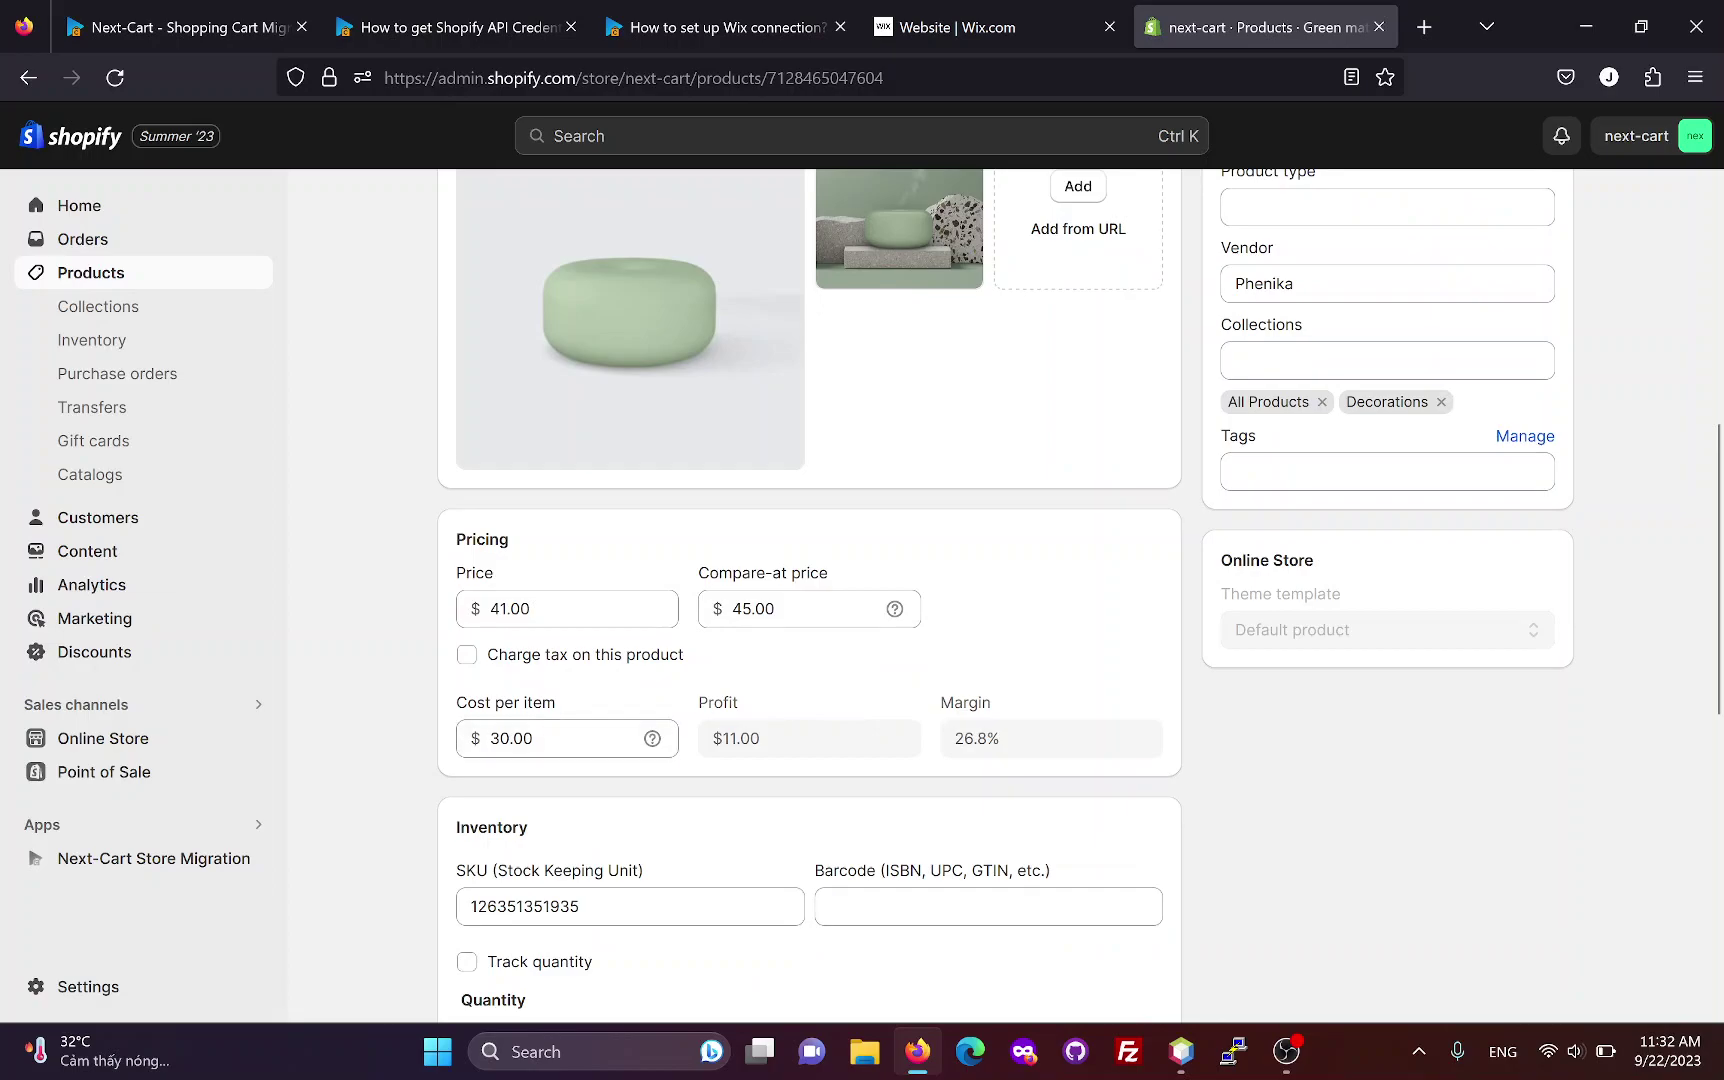
scroll(735, 720, down, 7)
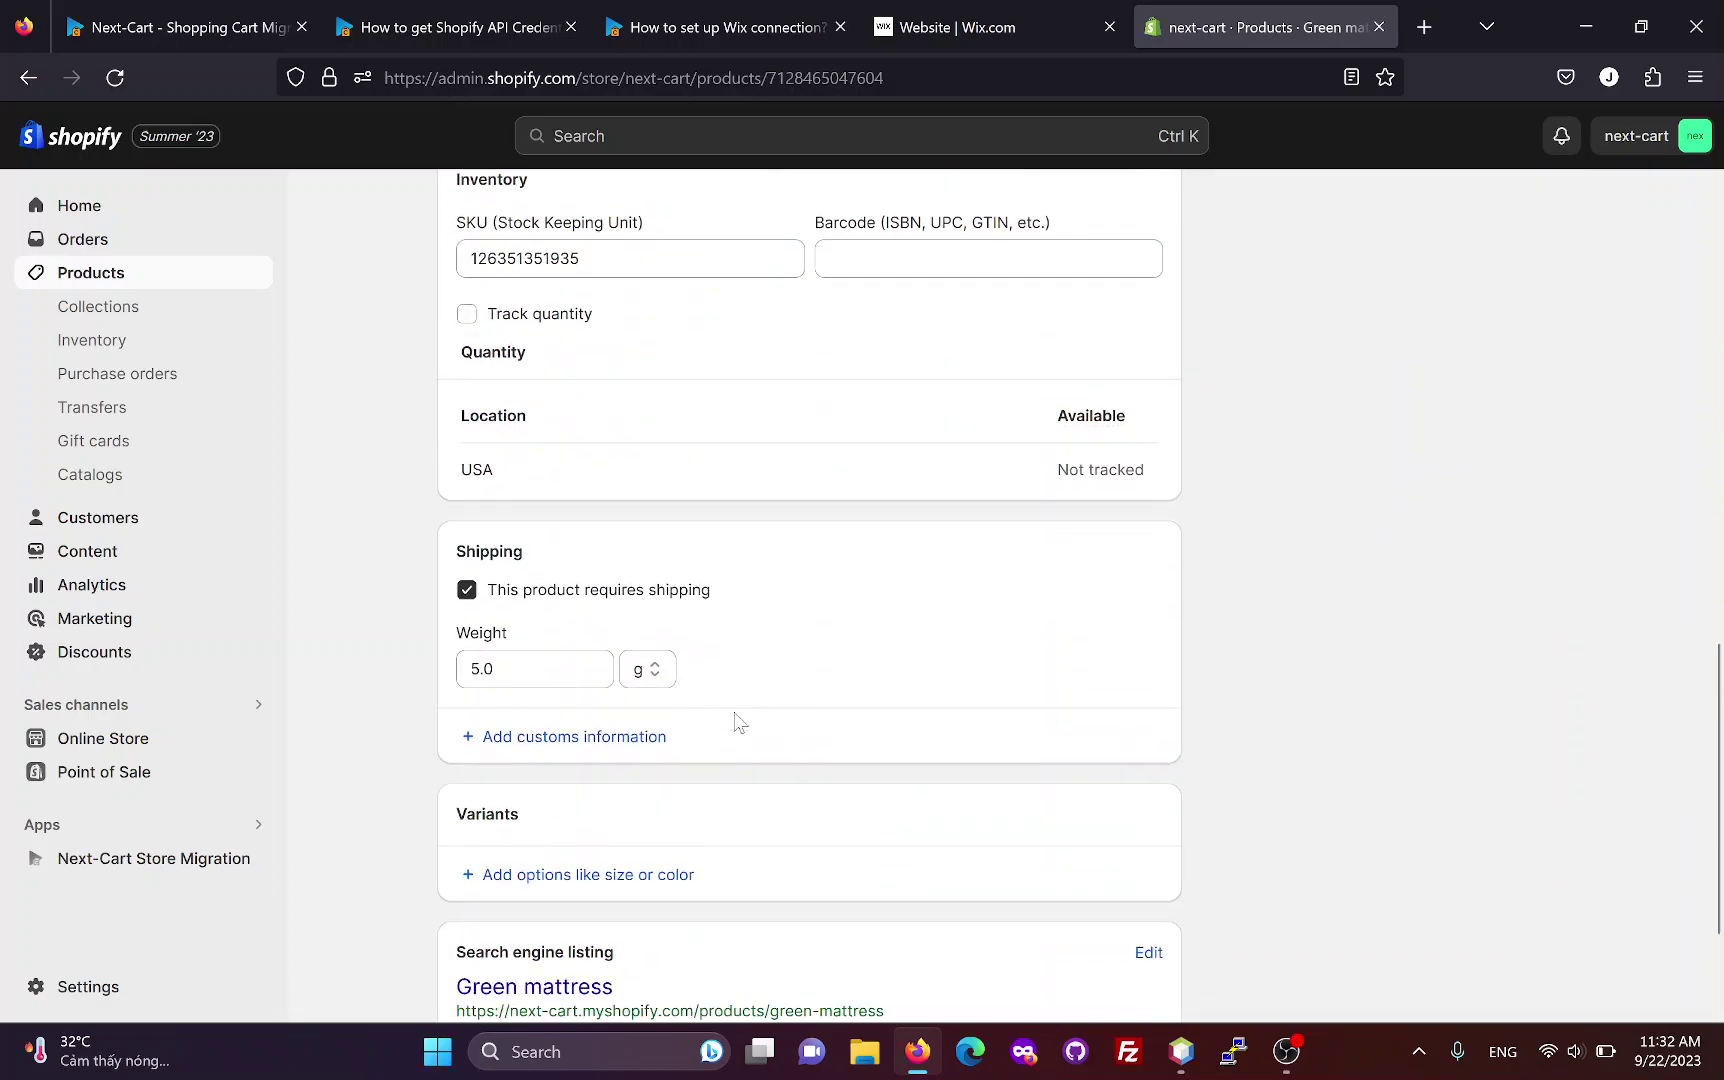
scroll(597, 752, down, 2)
scroll(583, 710, up, 8)
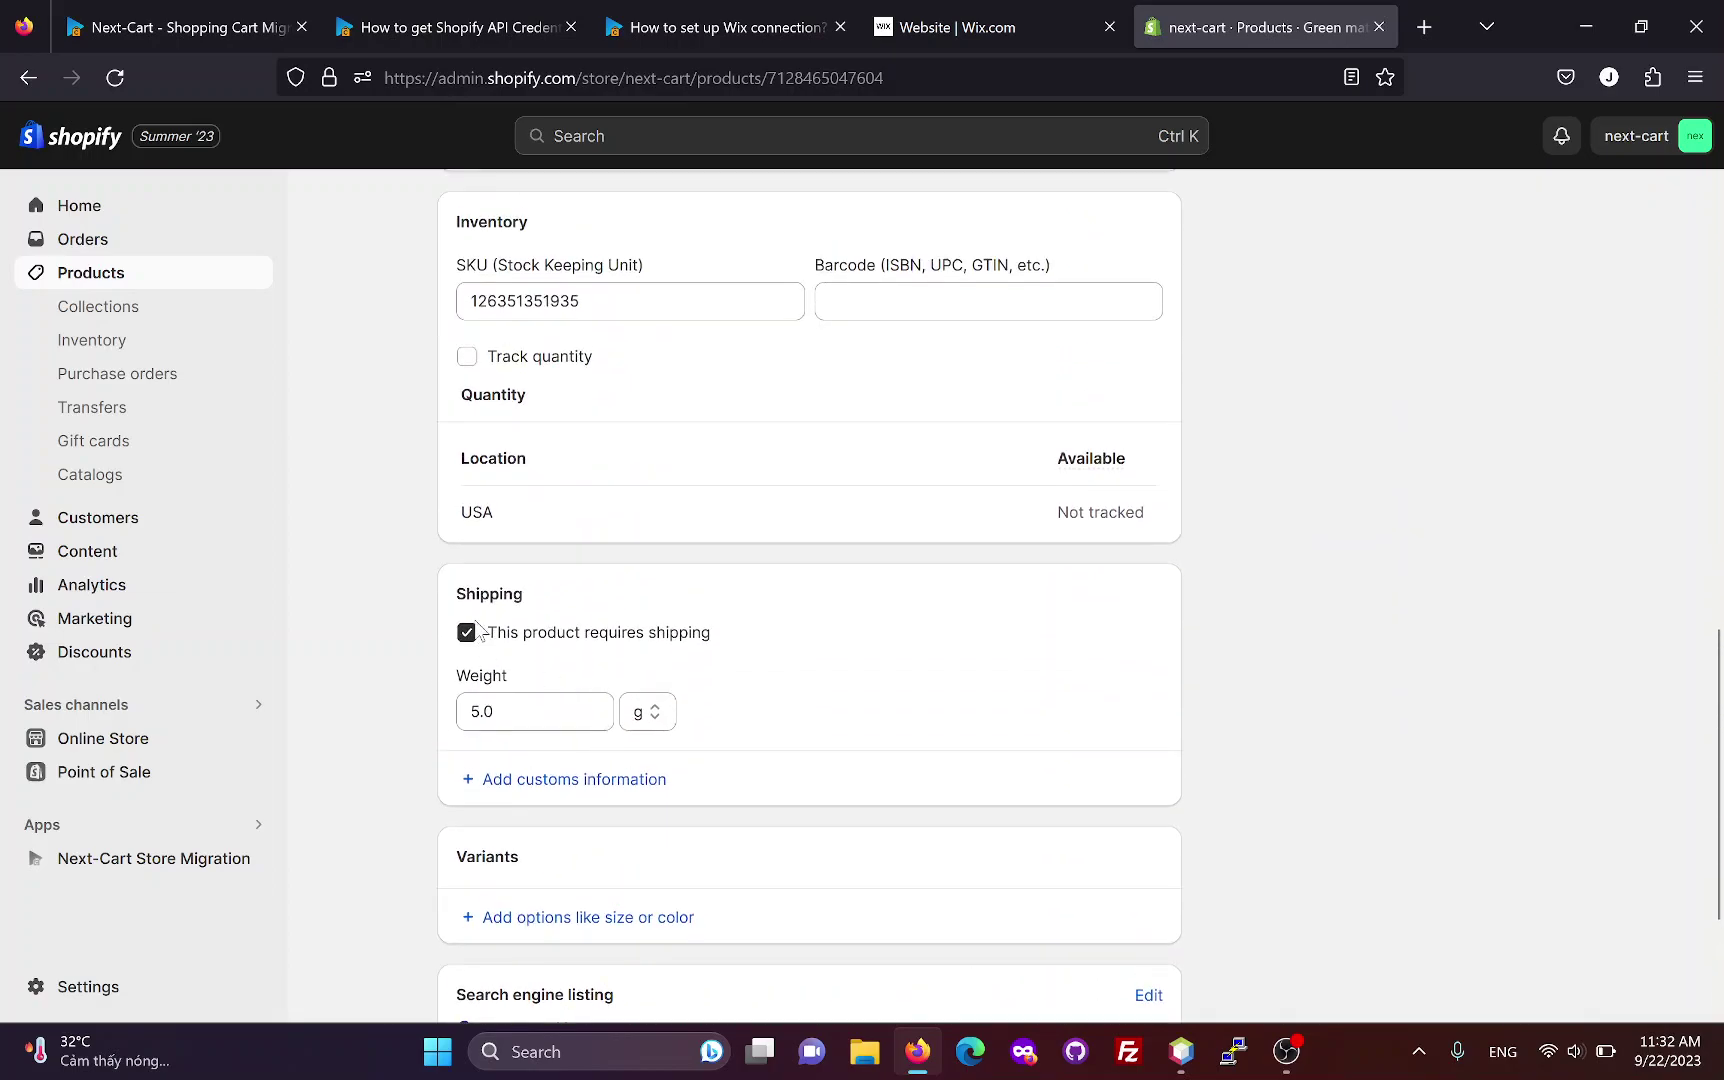
click(93, 245)
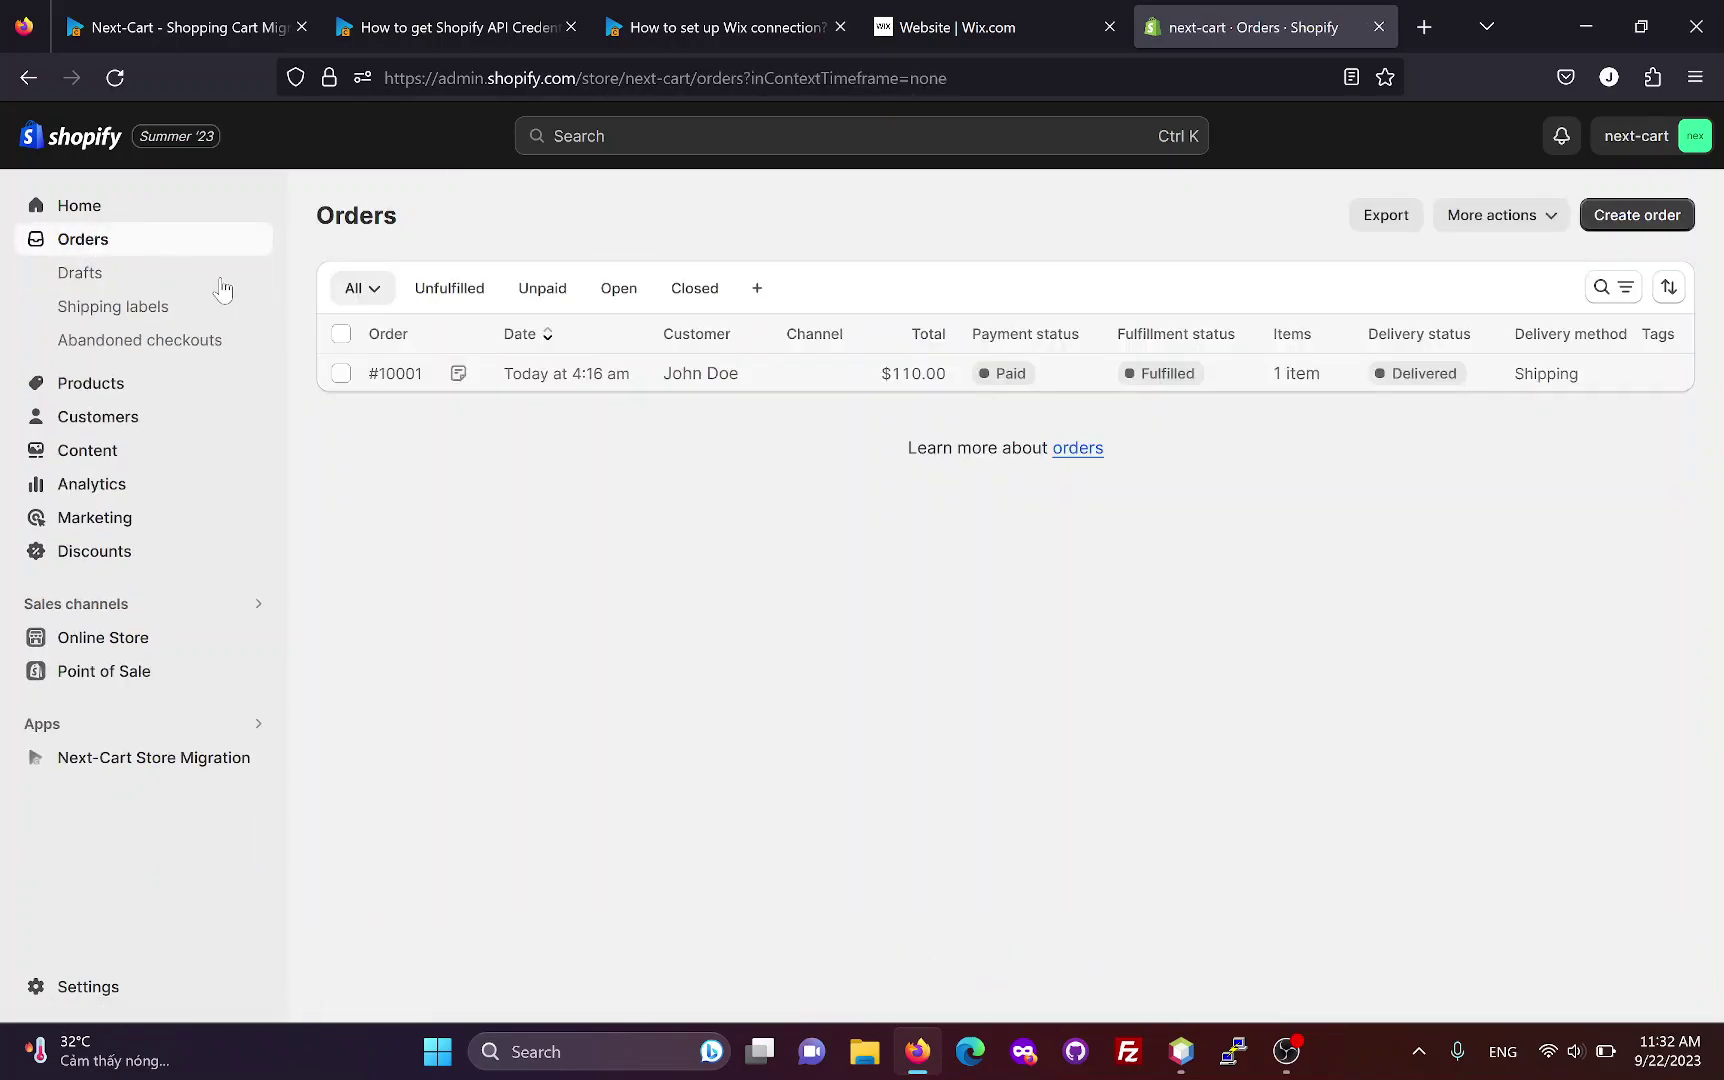
- Review order #10001 (one 500 ml Serum creatinine, $110.00 total) and open the product in a new tab
click(404, 376)
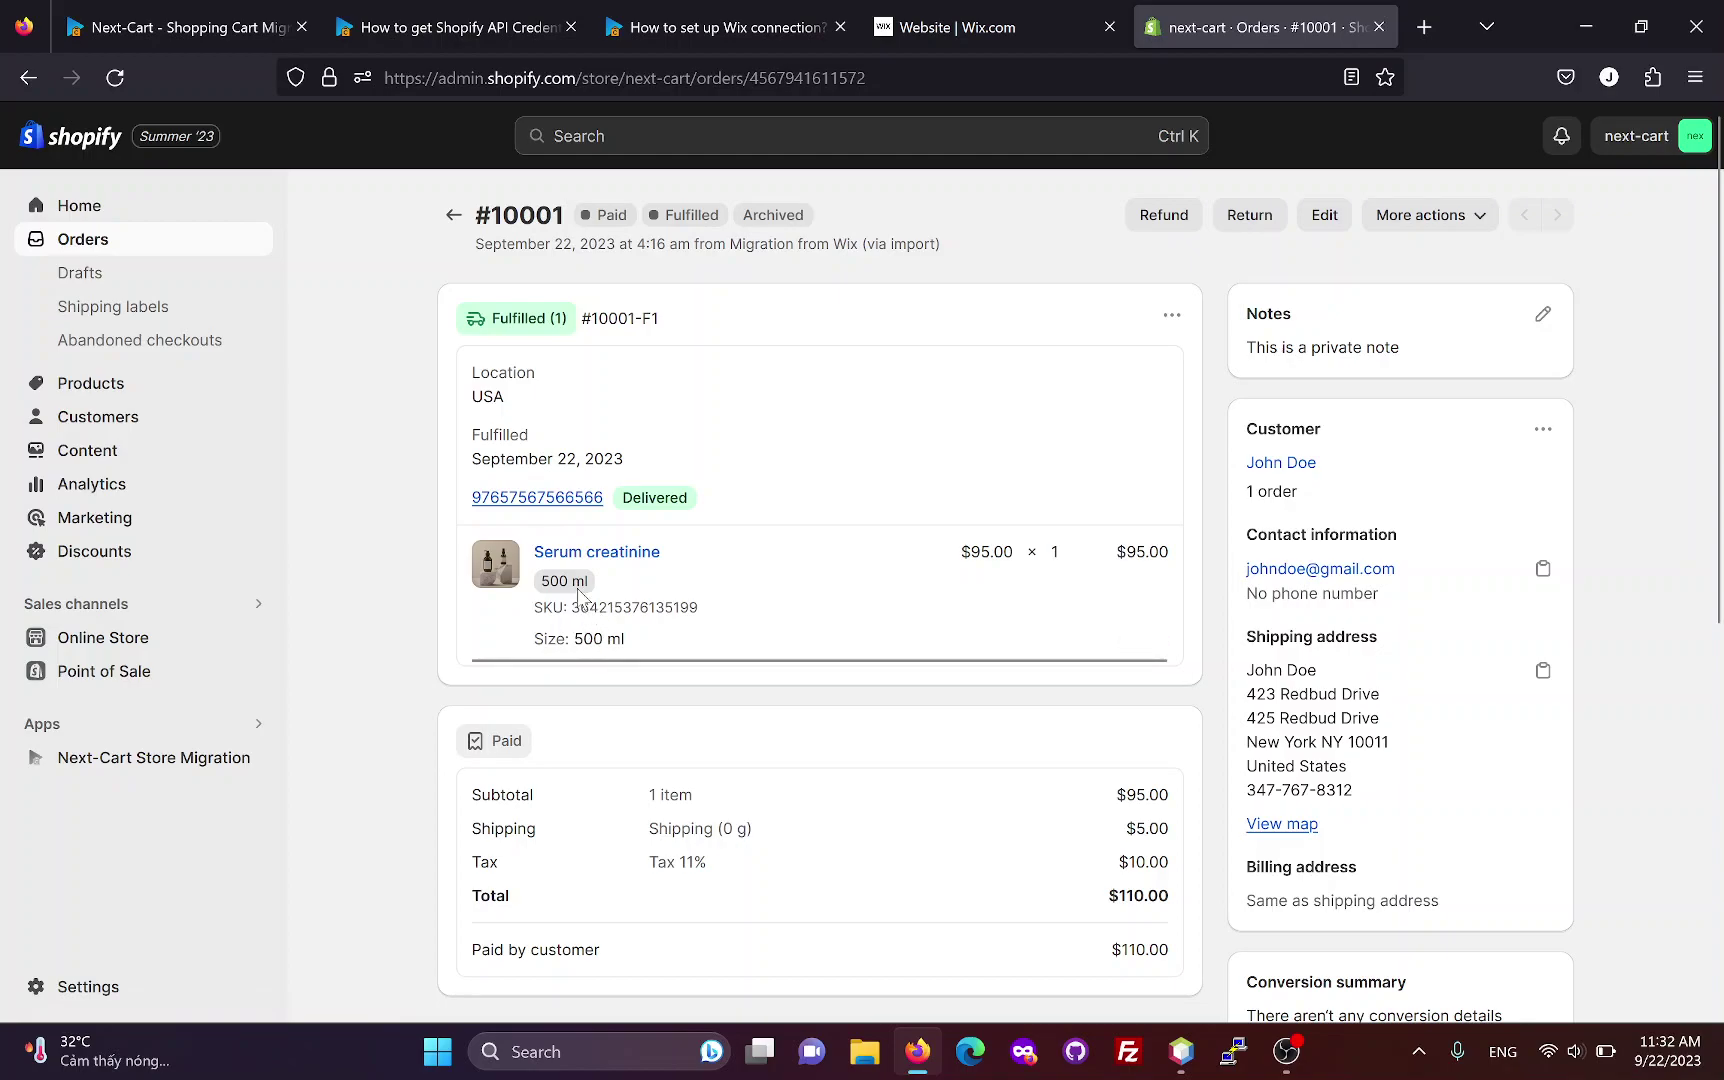
drag(575, 640, 633, 652)
click(842, 630)
scroll(880, 650, down, 2)
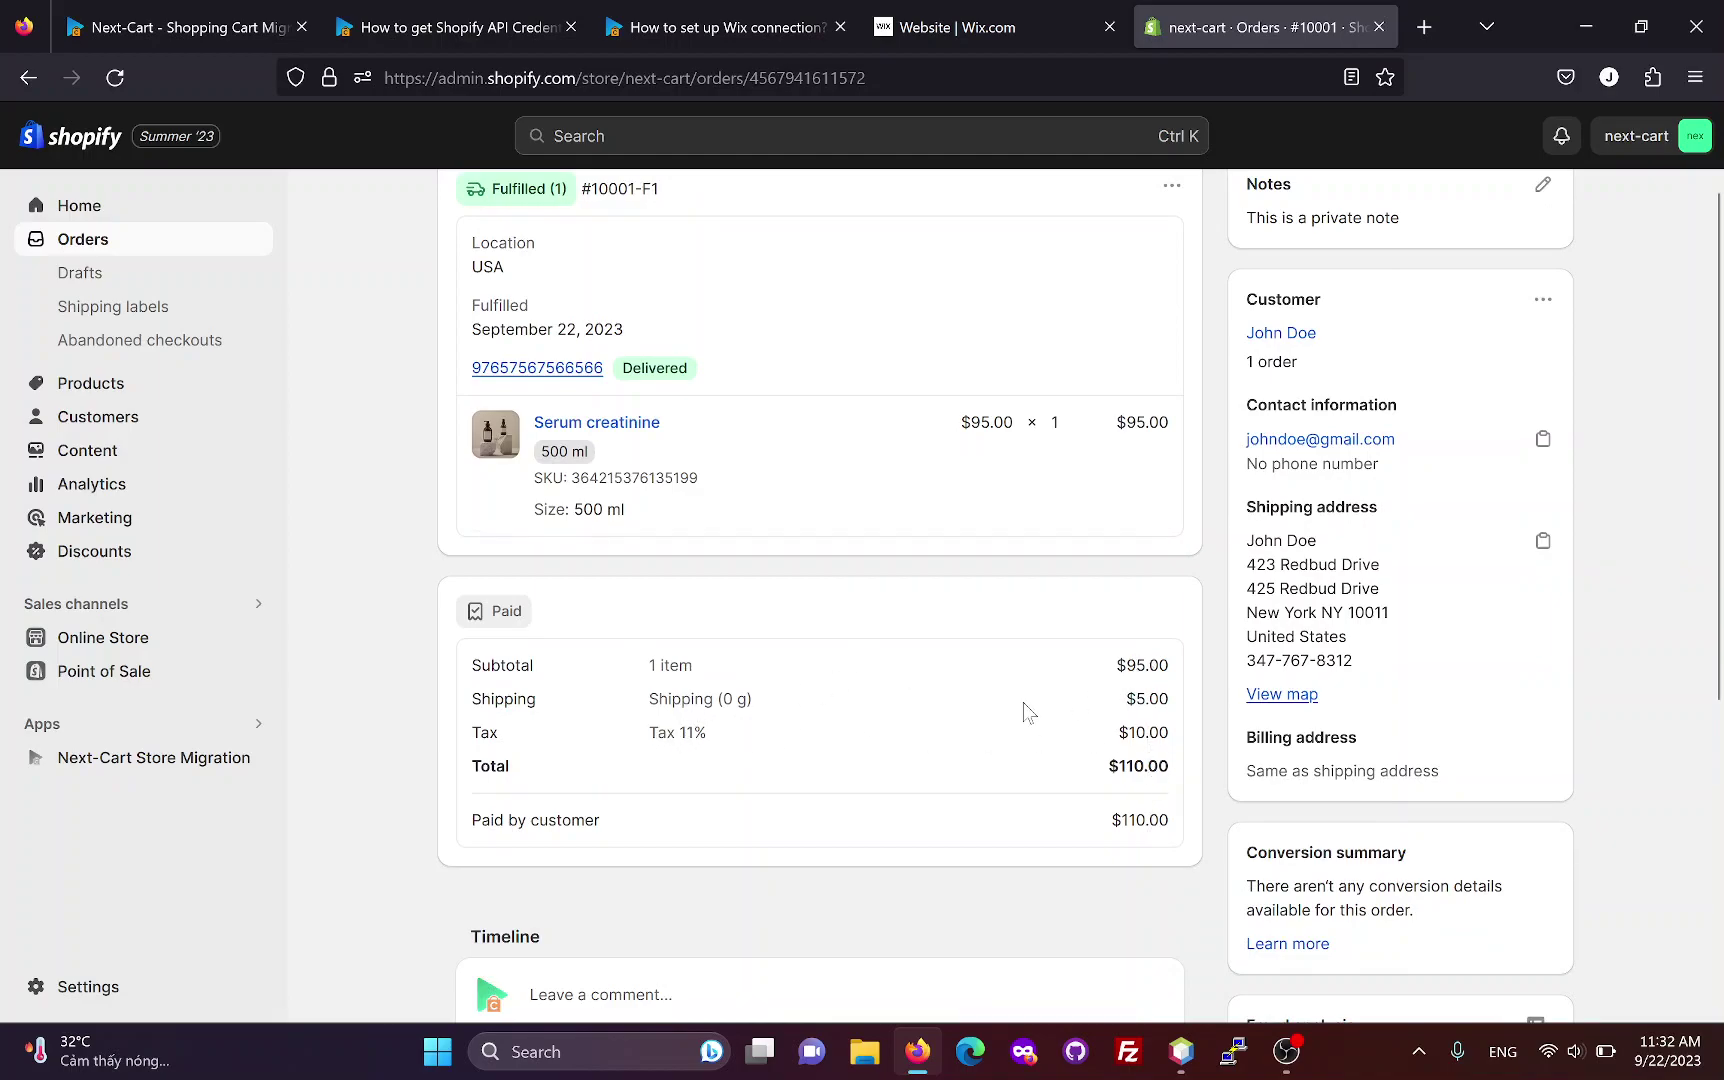
scroll(1028, 712, down, 2)
scroll(1028, 712, down, 2)
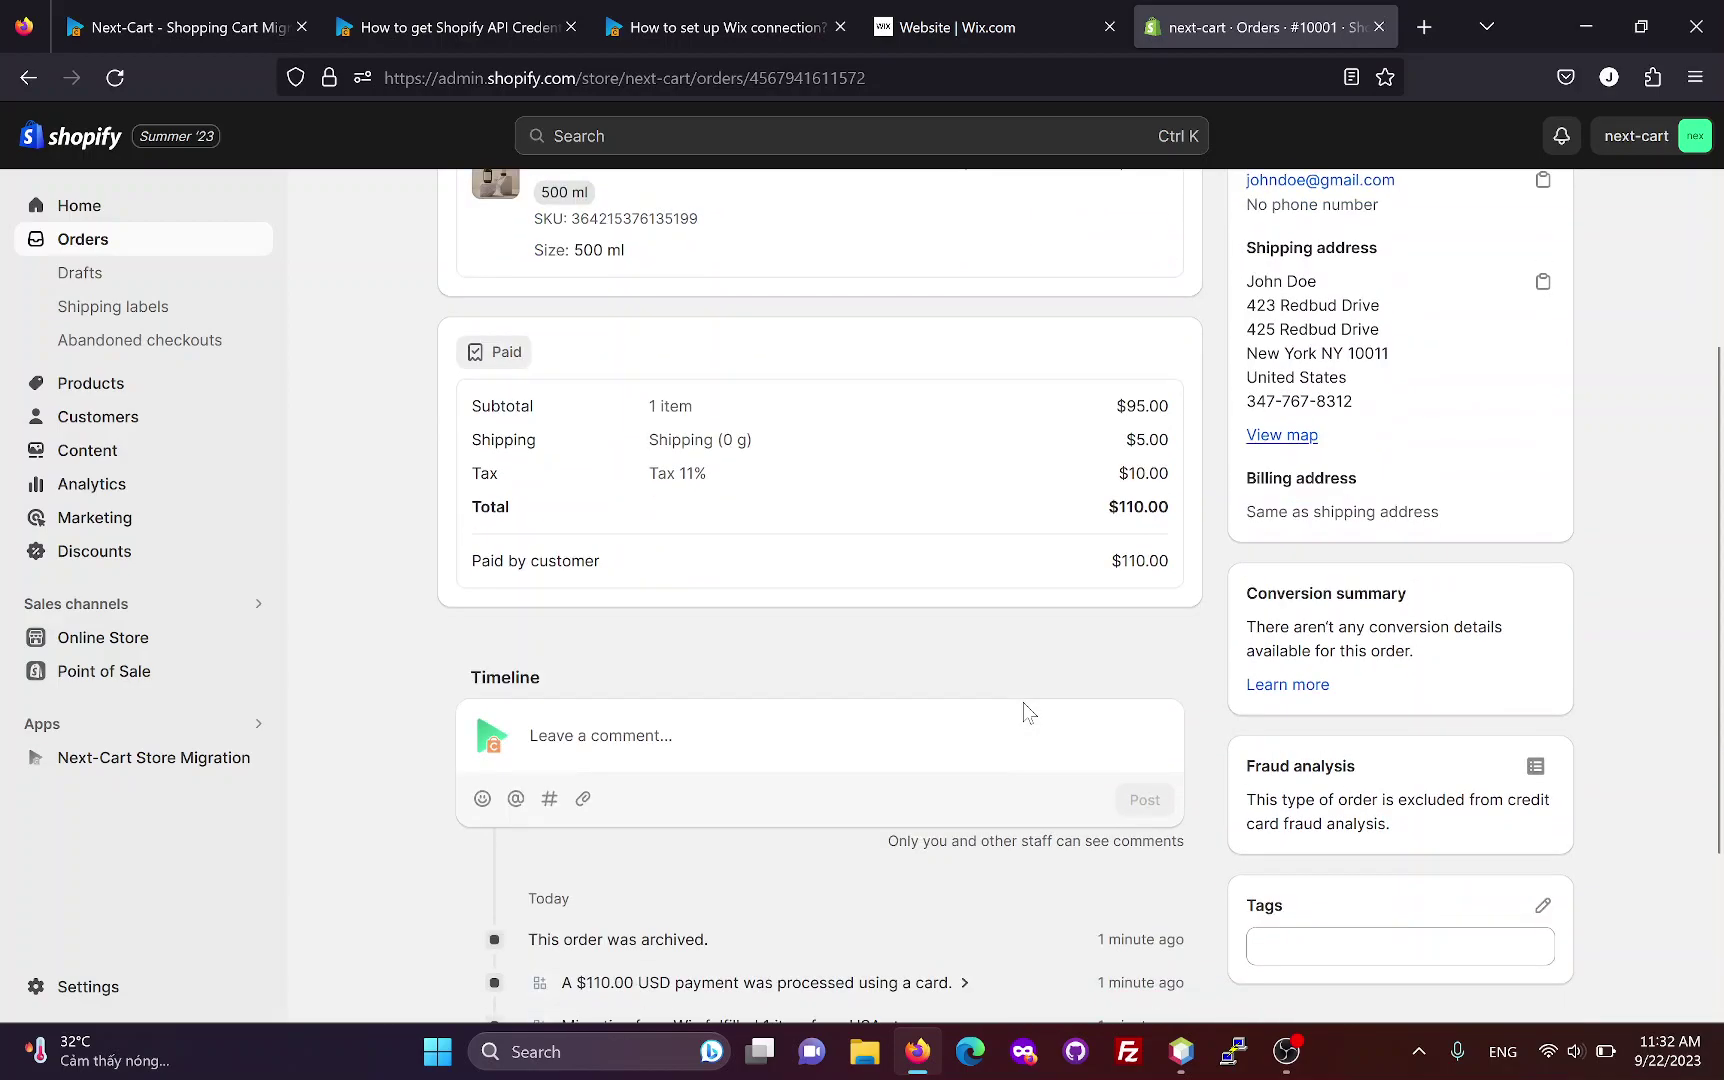
scroll(1028, 712, down, 4)
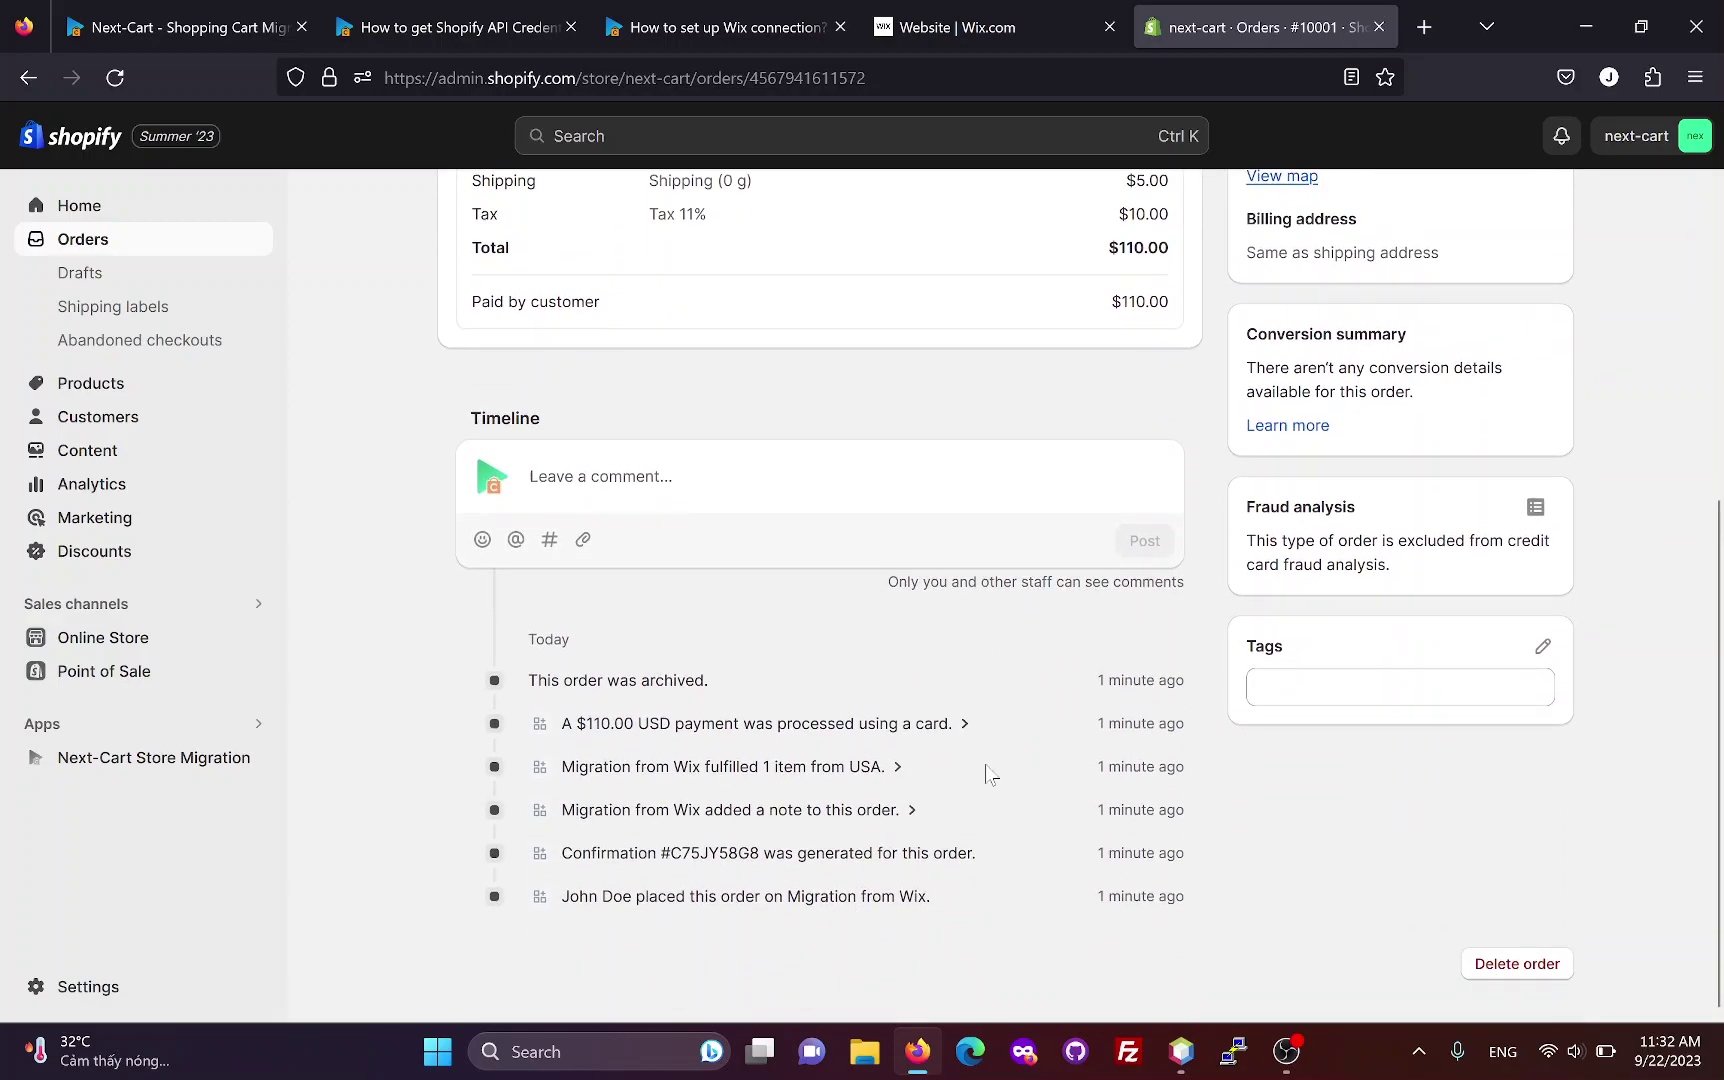
scroll(985, 764, up, 10)
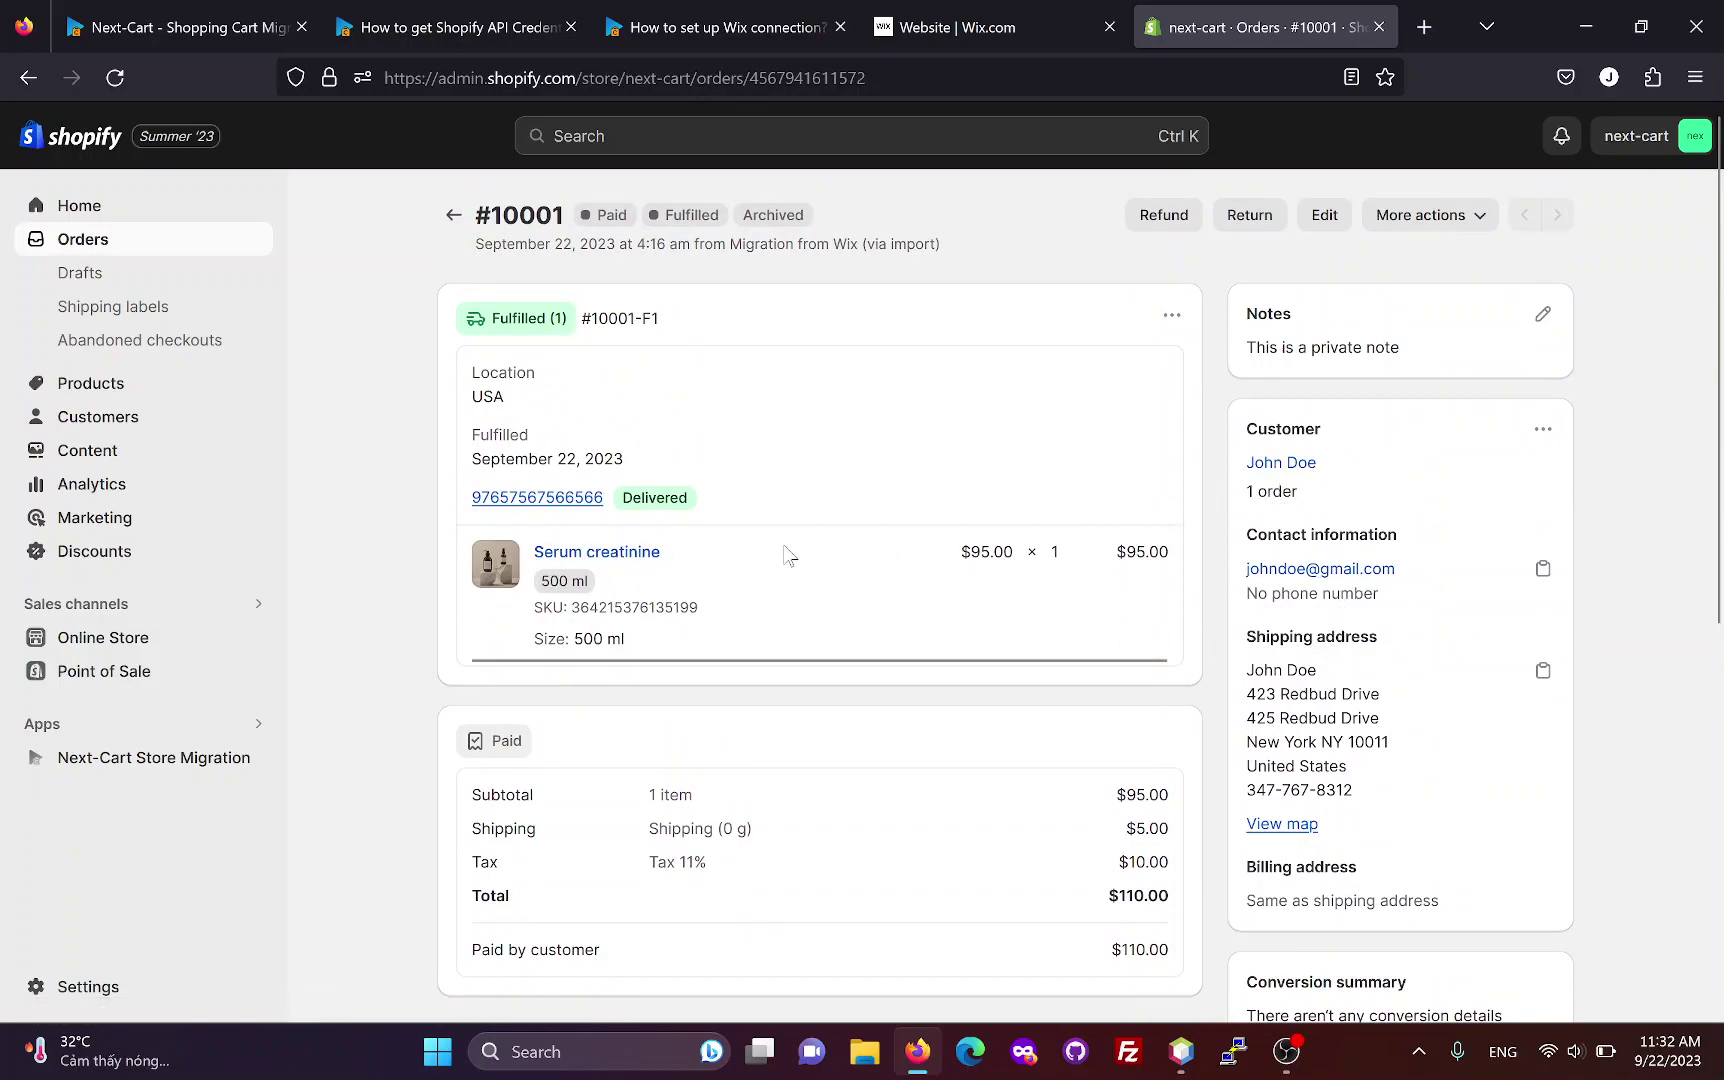
ctrl+click(597, 558)
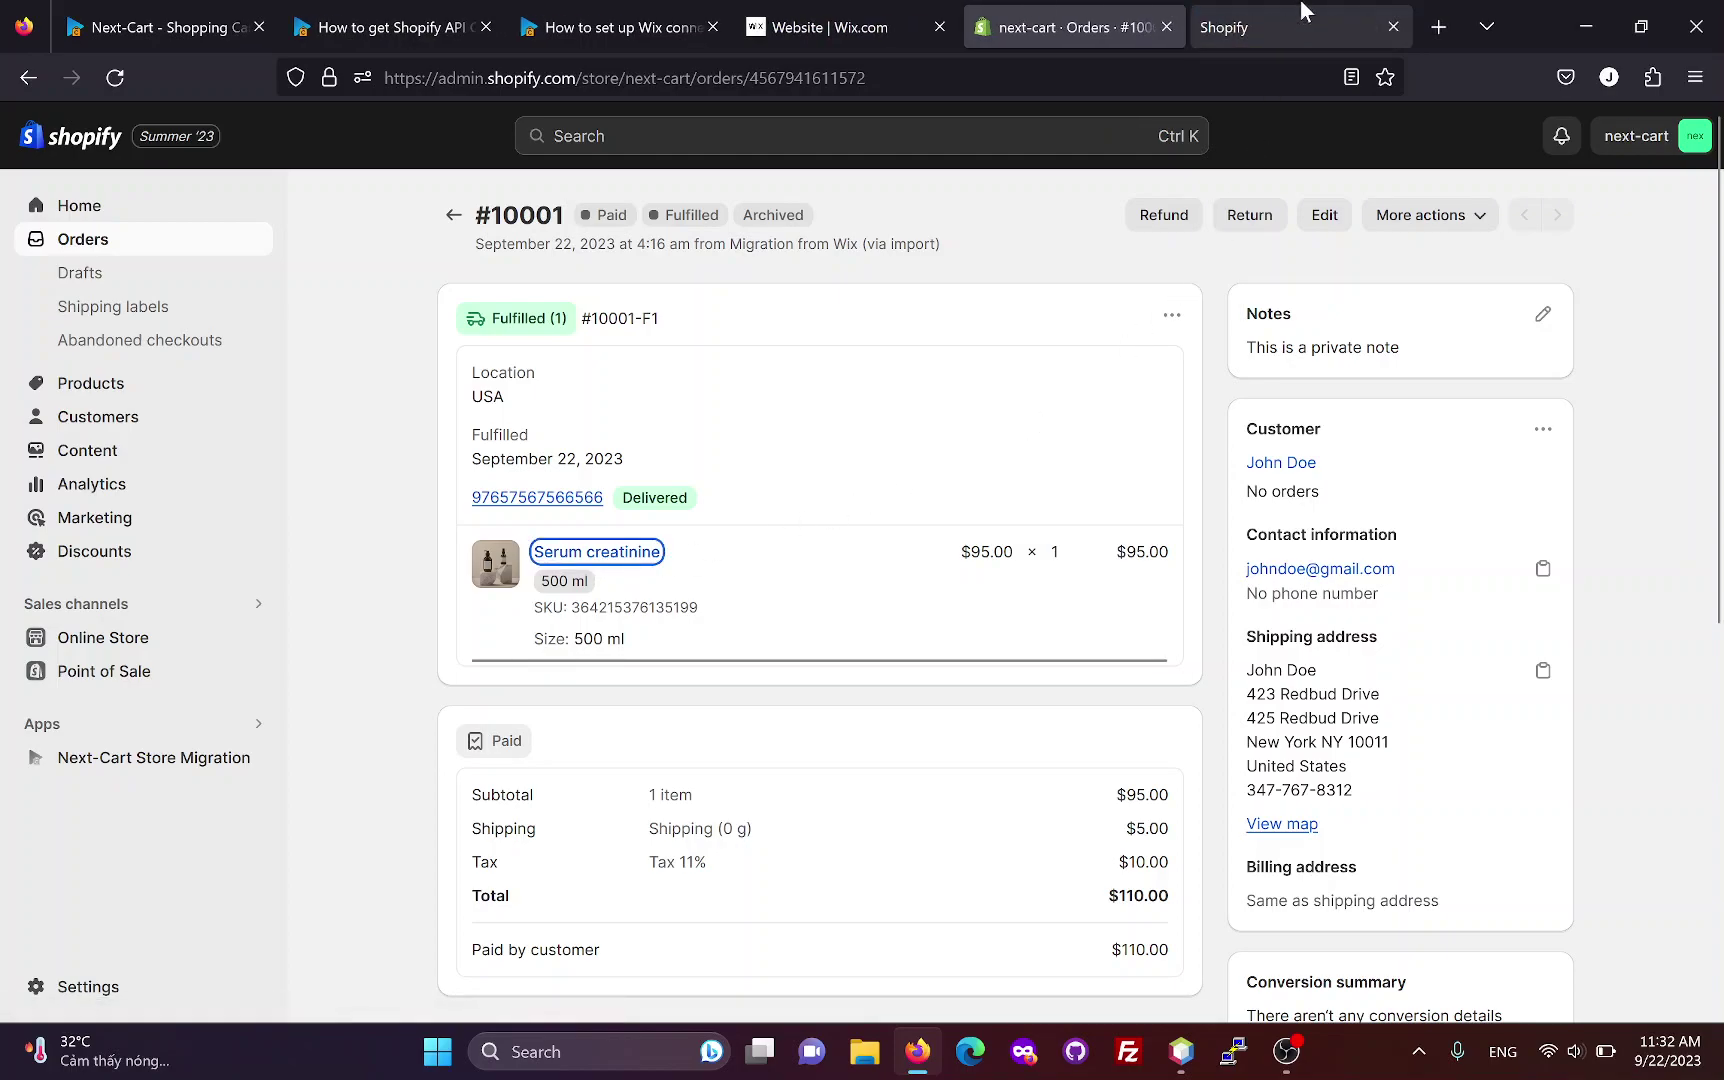
- Check the 500 ml variant and the customer's profile ($110.00, one order), then return to Next-Cart
click(1301, 12)
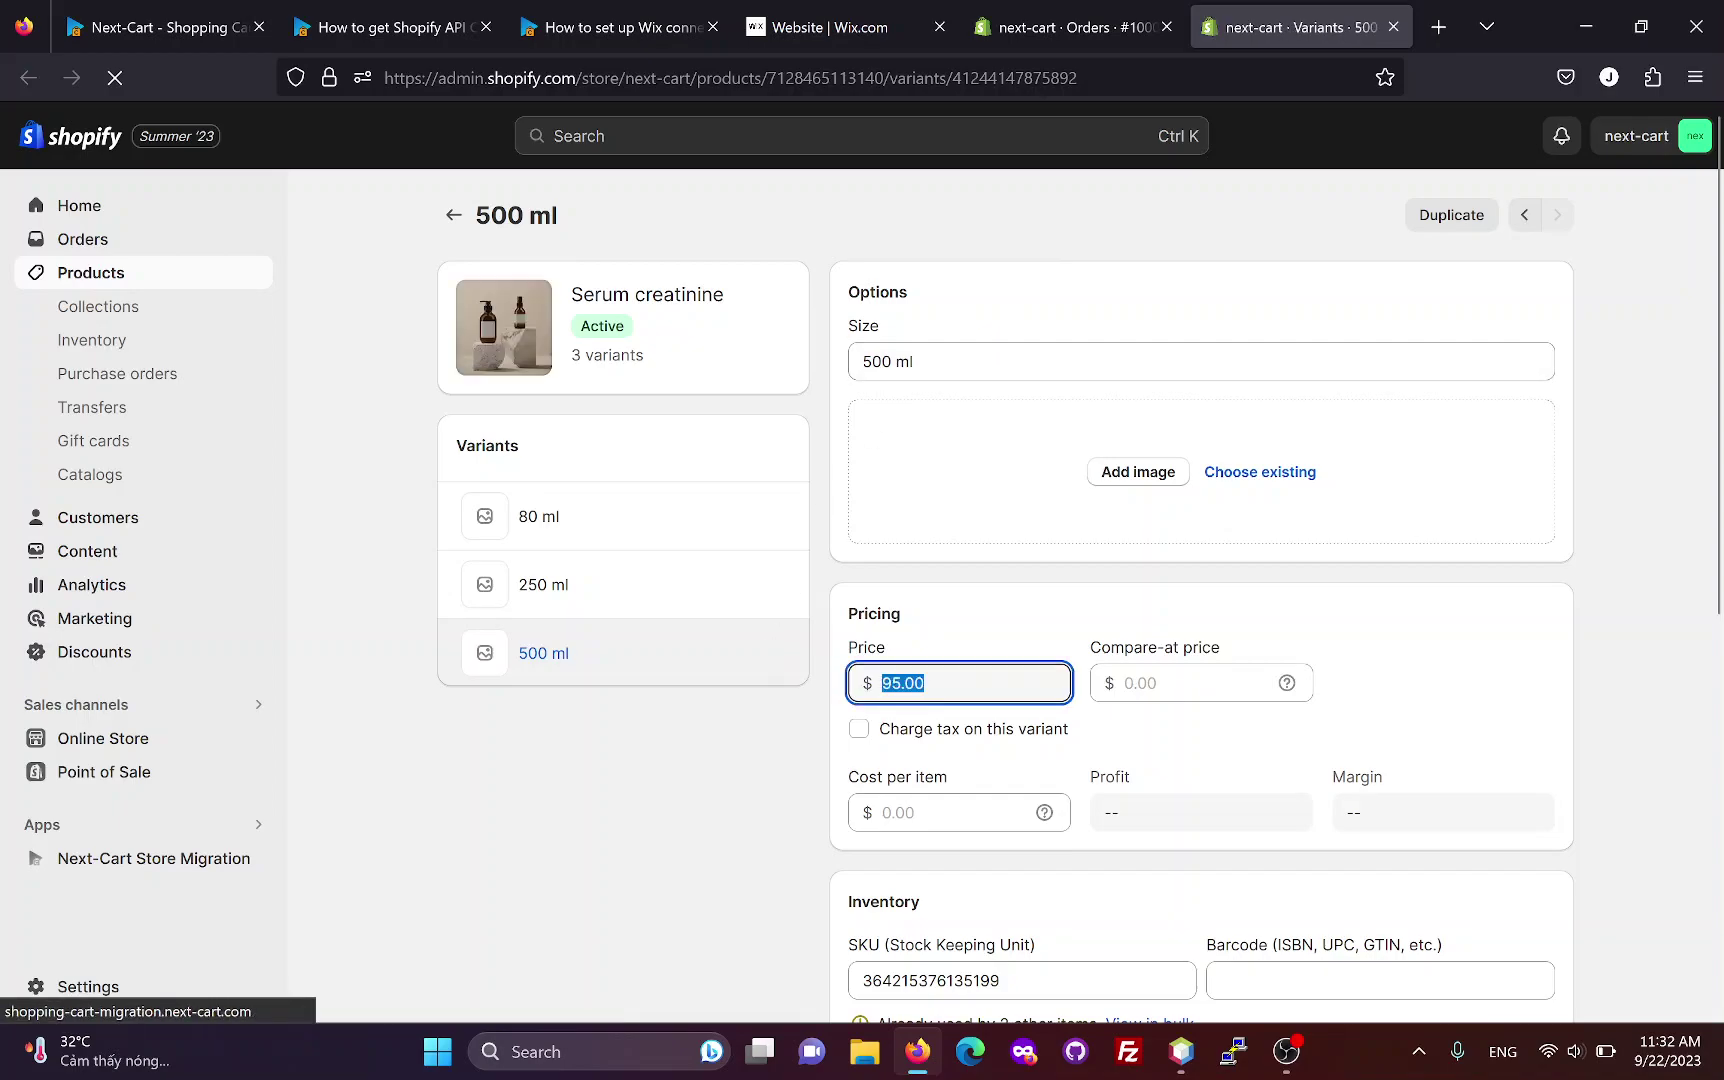
click(1060, 31)
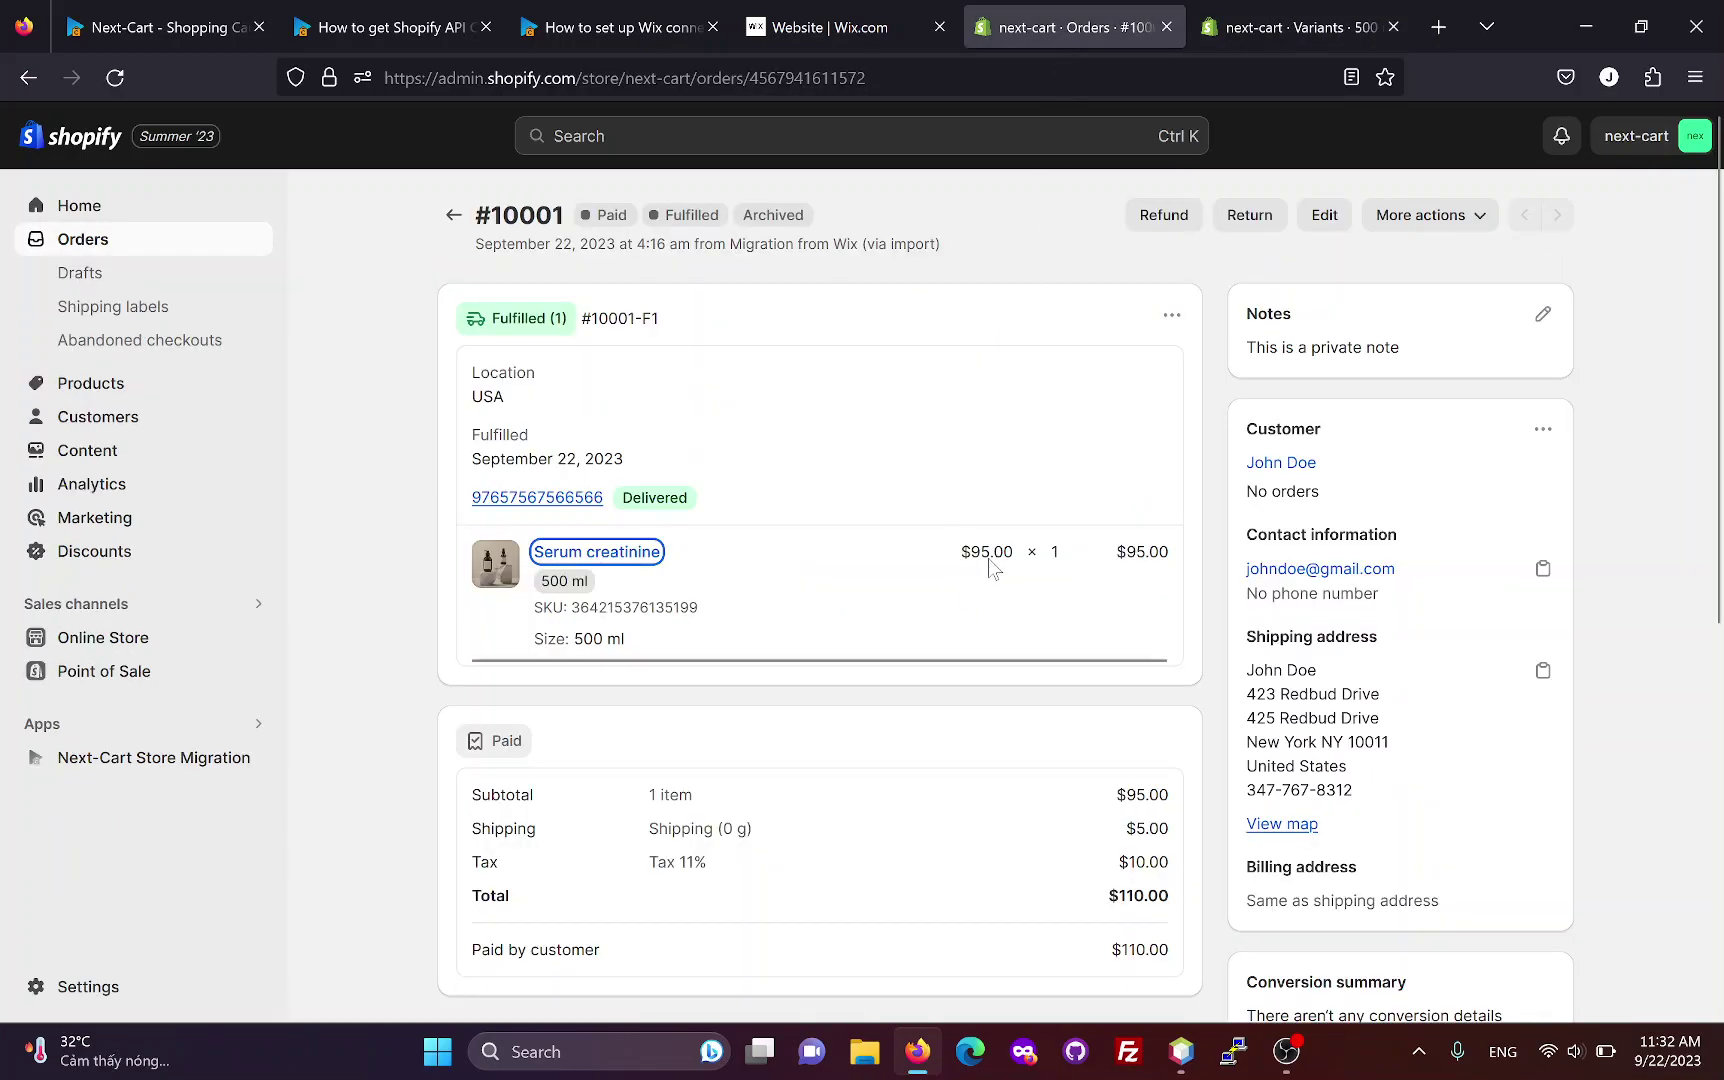
click(1298, 465)
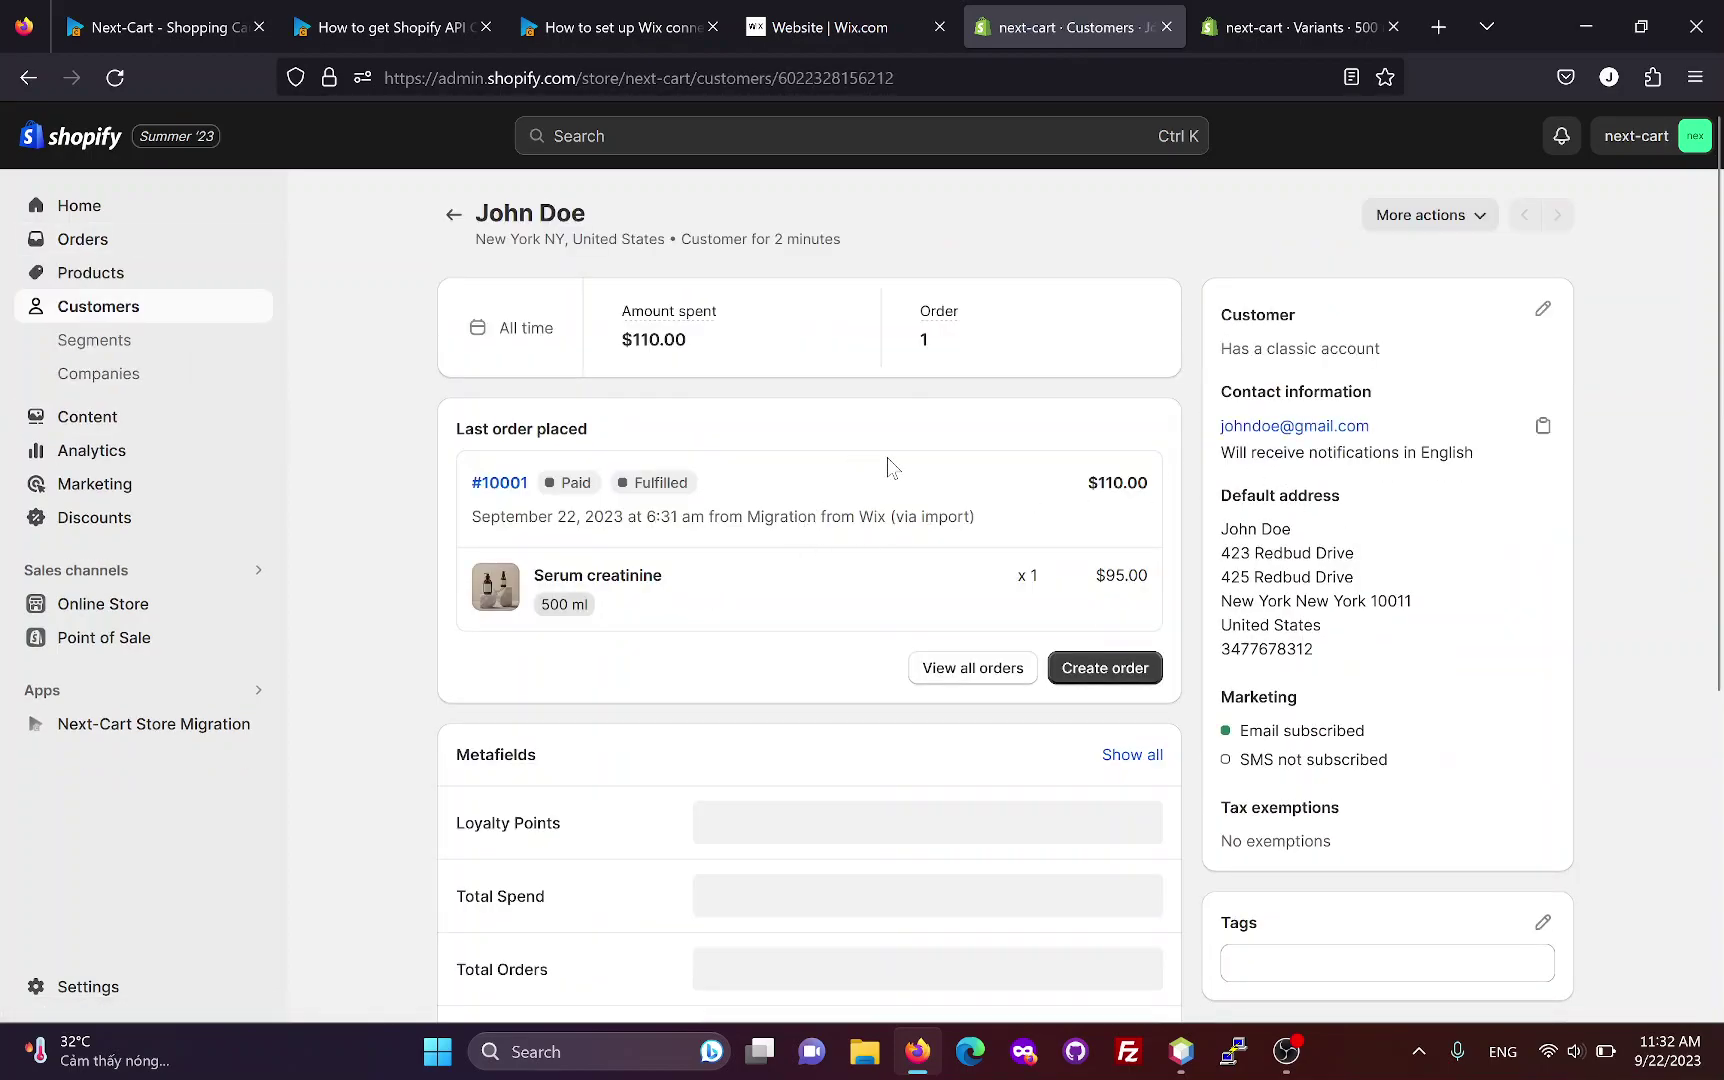
click(1543, 312)
click(1402, 352)
scroll(1293, 663, down, 2)
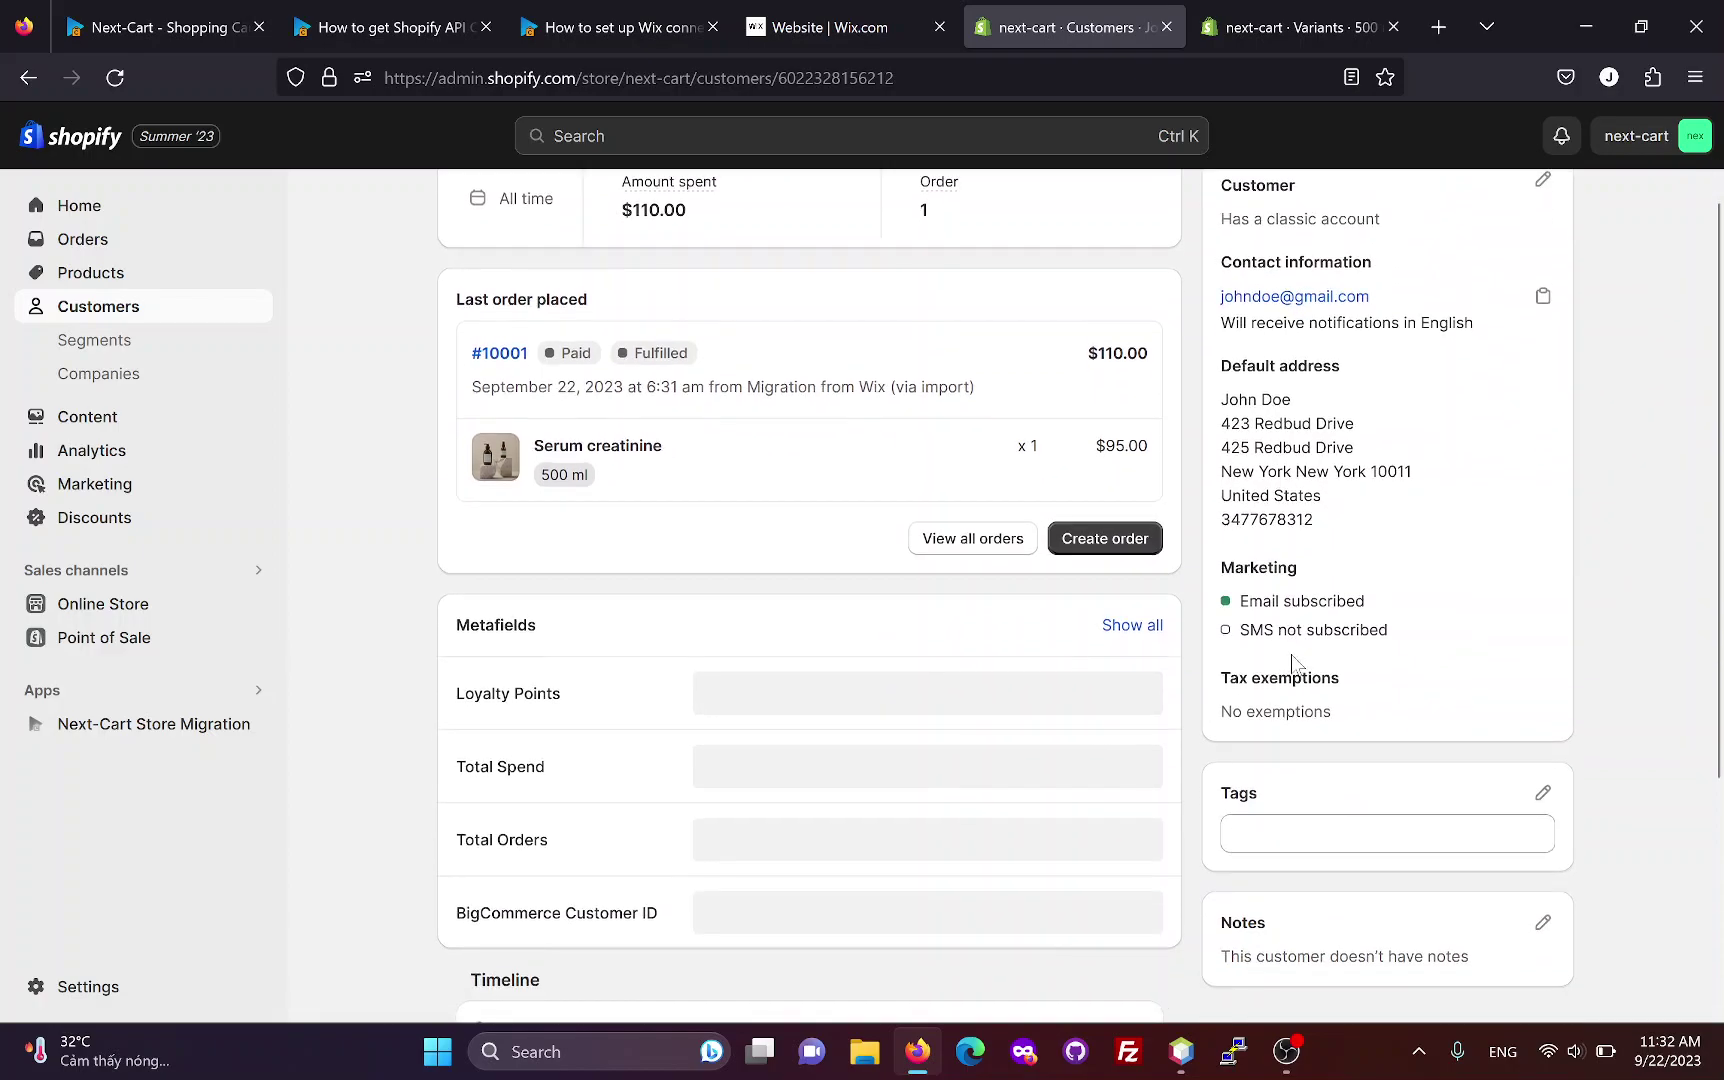
scroll(1293, 663, up, 2)
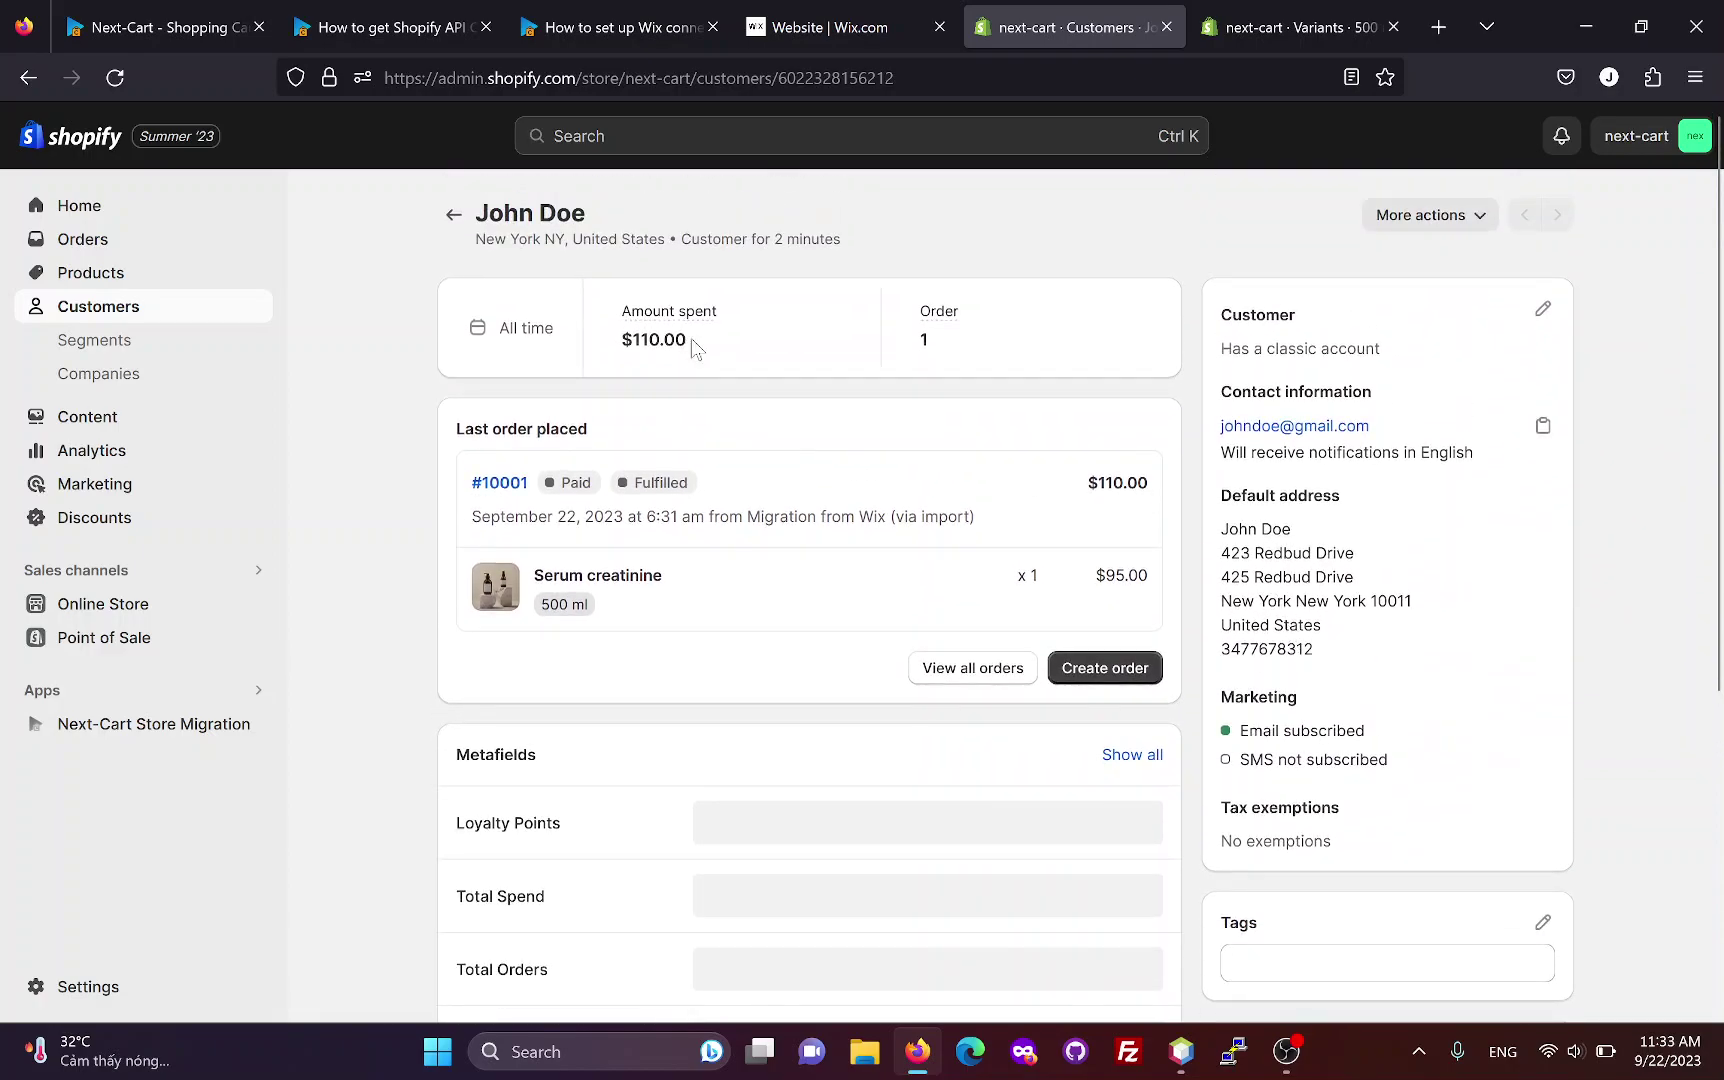
click(179, 27)
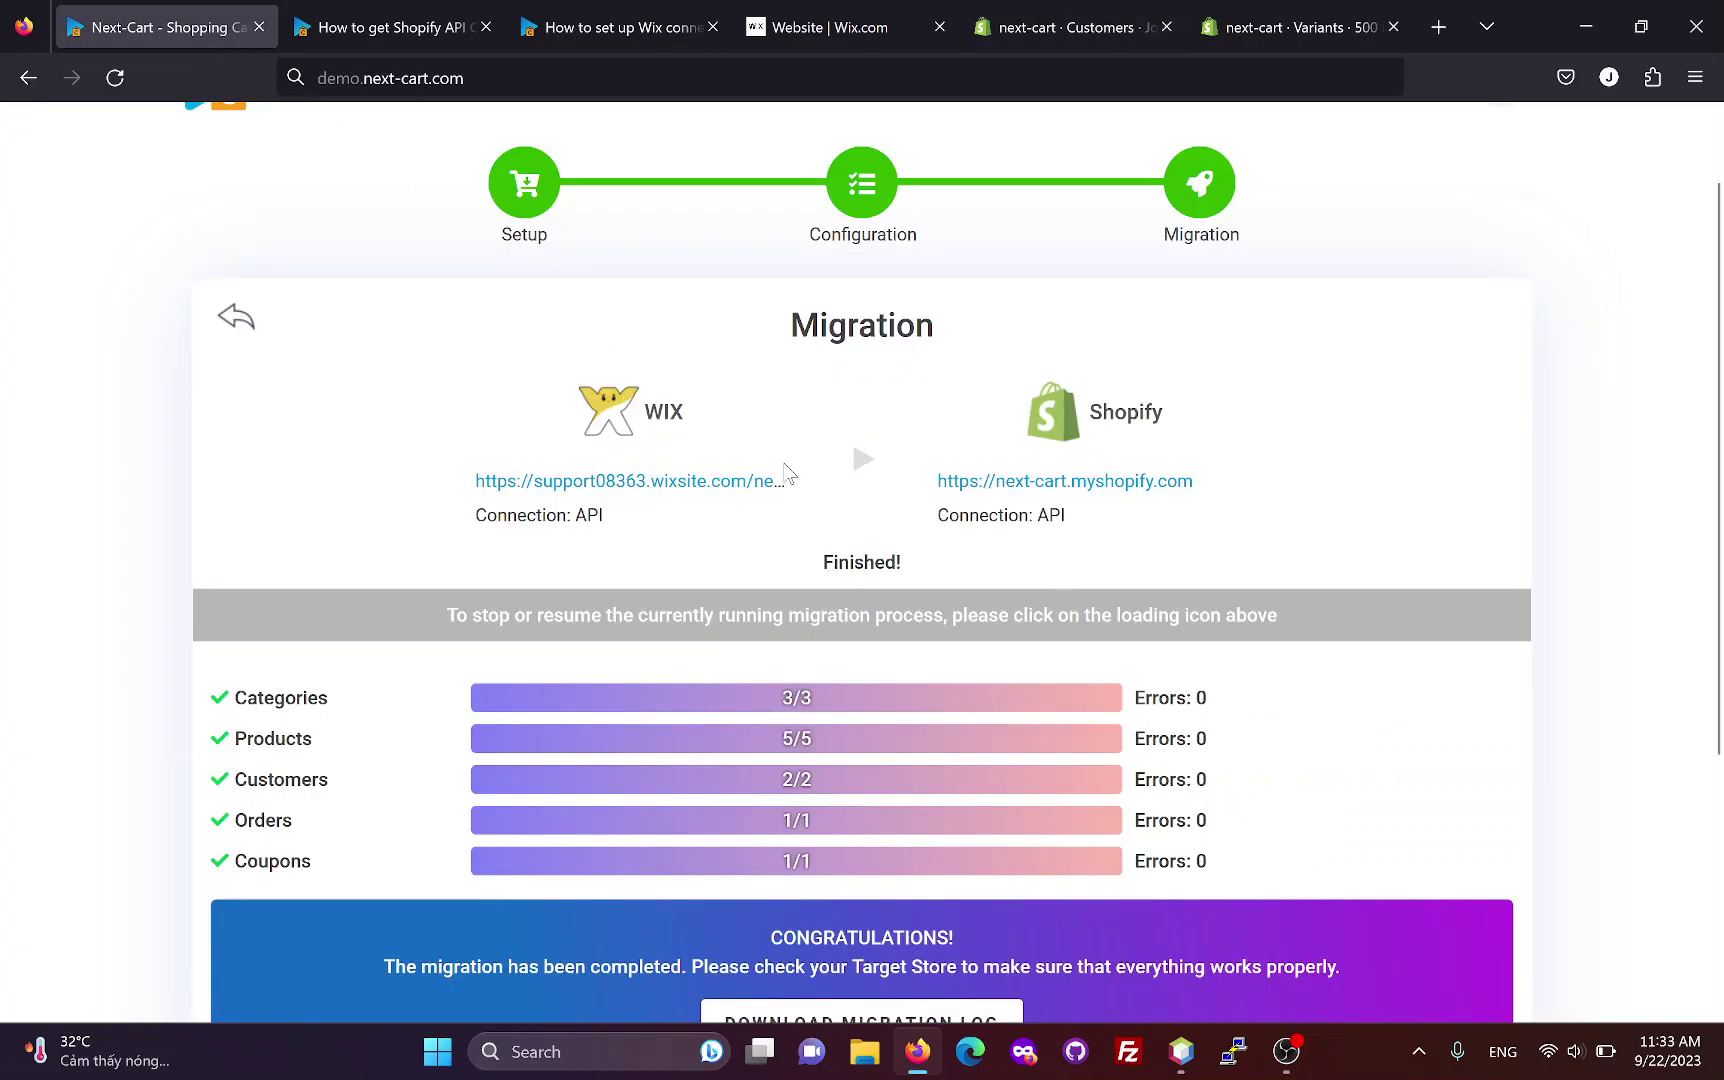
scroll(786, 472, down, 2)
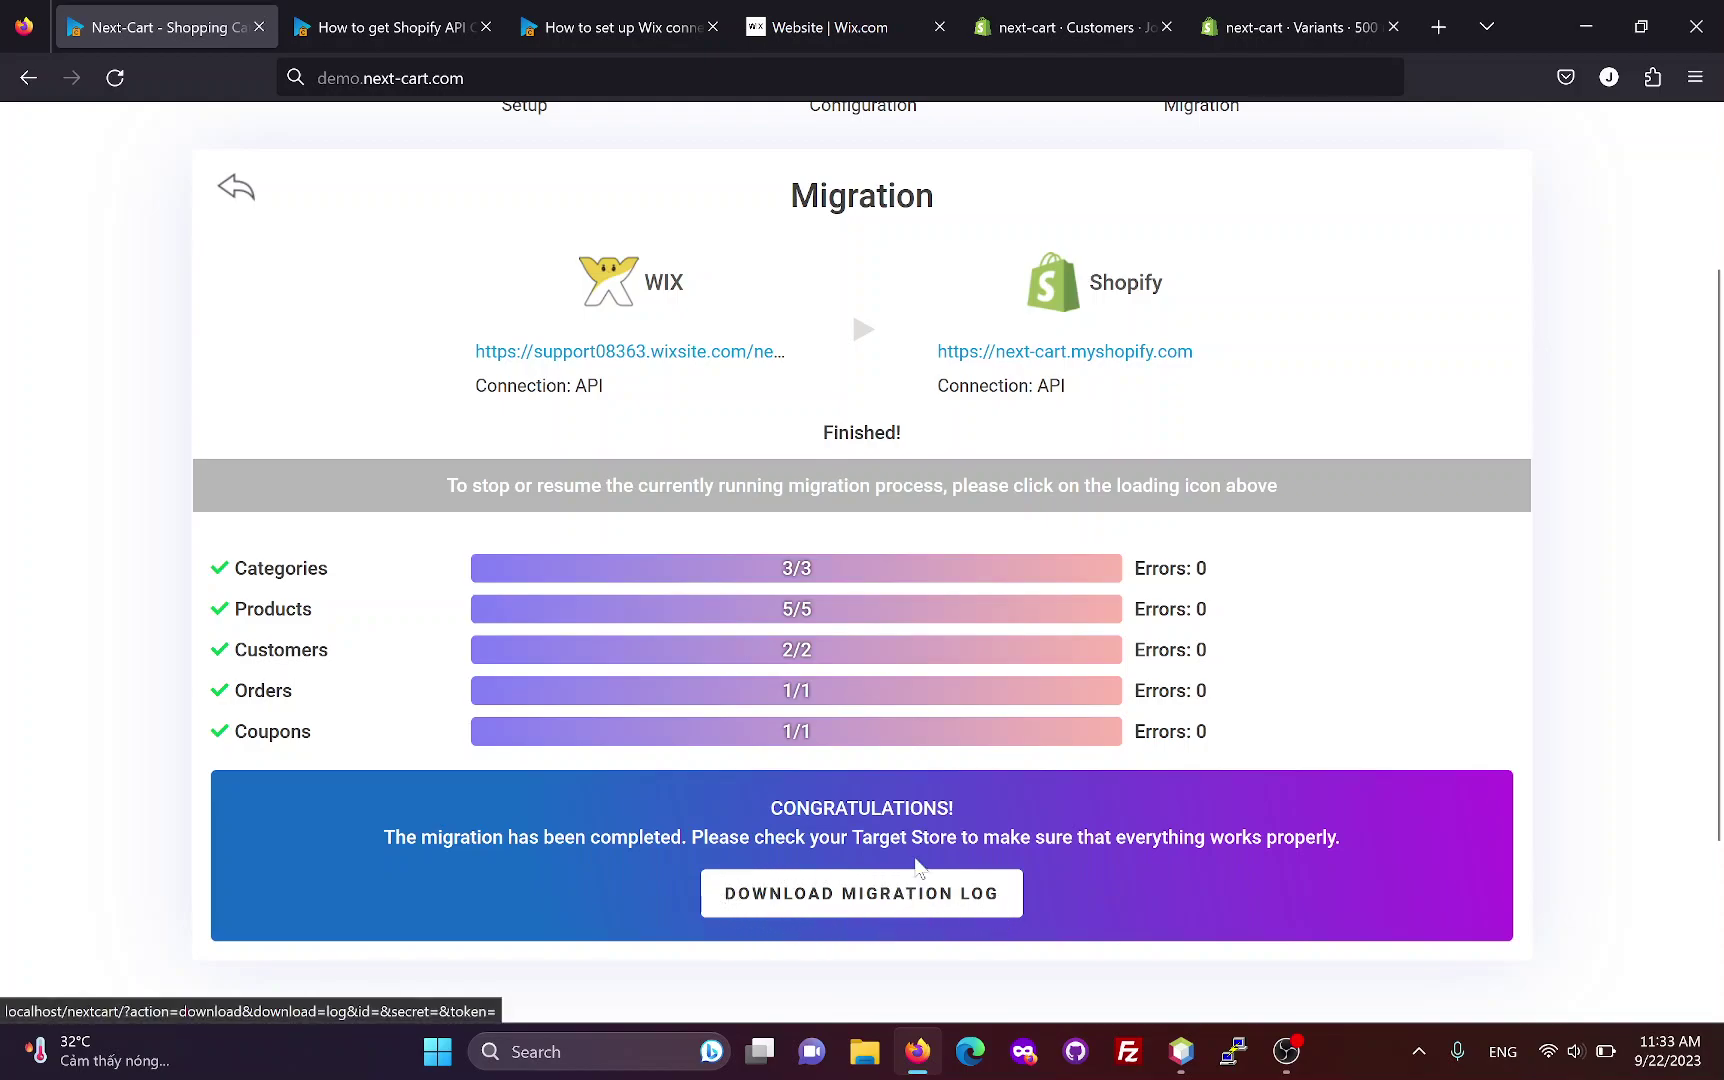
scroll(922, 748, up, 2)
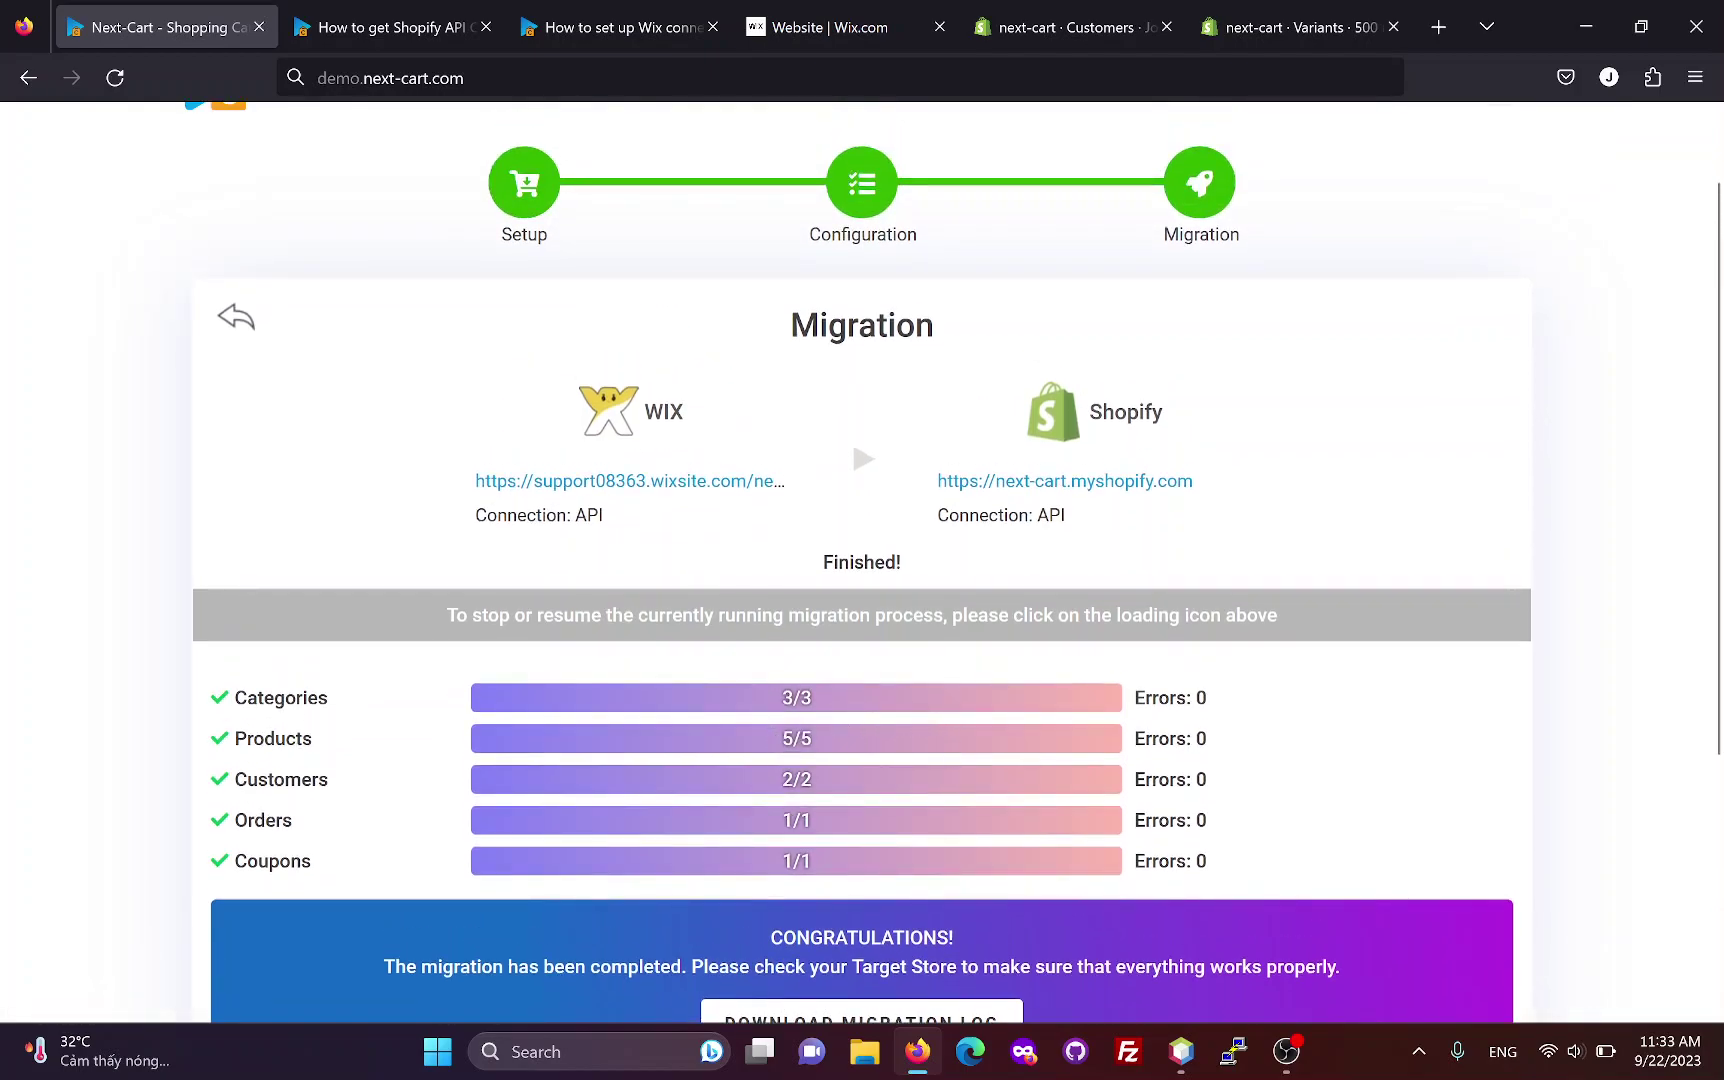
- Go from the Shopify API credentials article to the Next-Cart homepage
click(385, 27)
scroll(345, 250, up, 5)
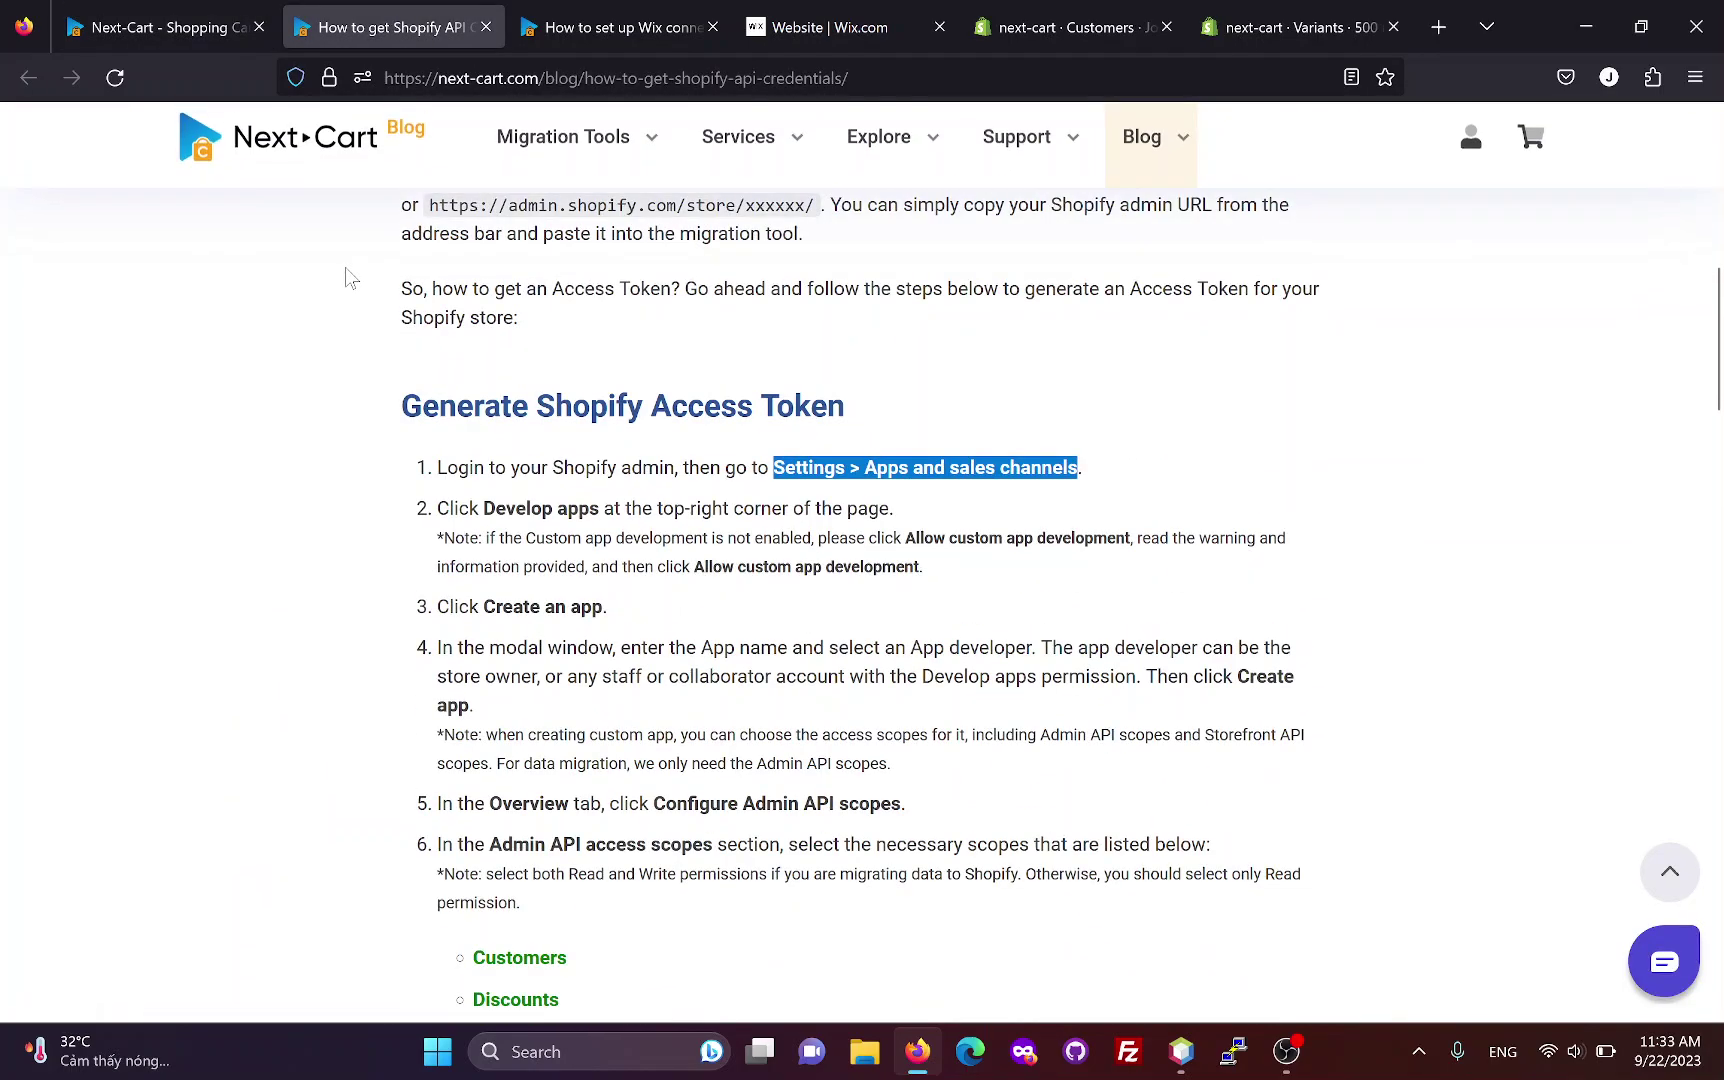
click(278, 140)
- Choose Wix as source and Shopify as target cart, then view the migration details page
click(684, 463)
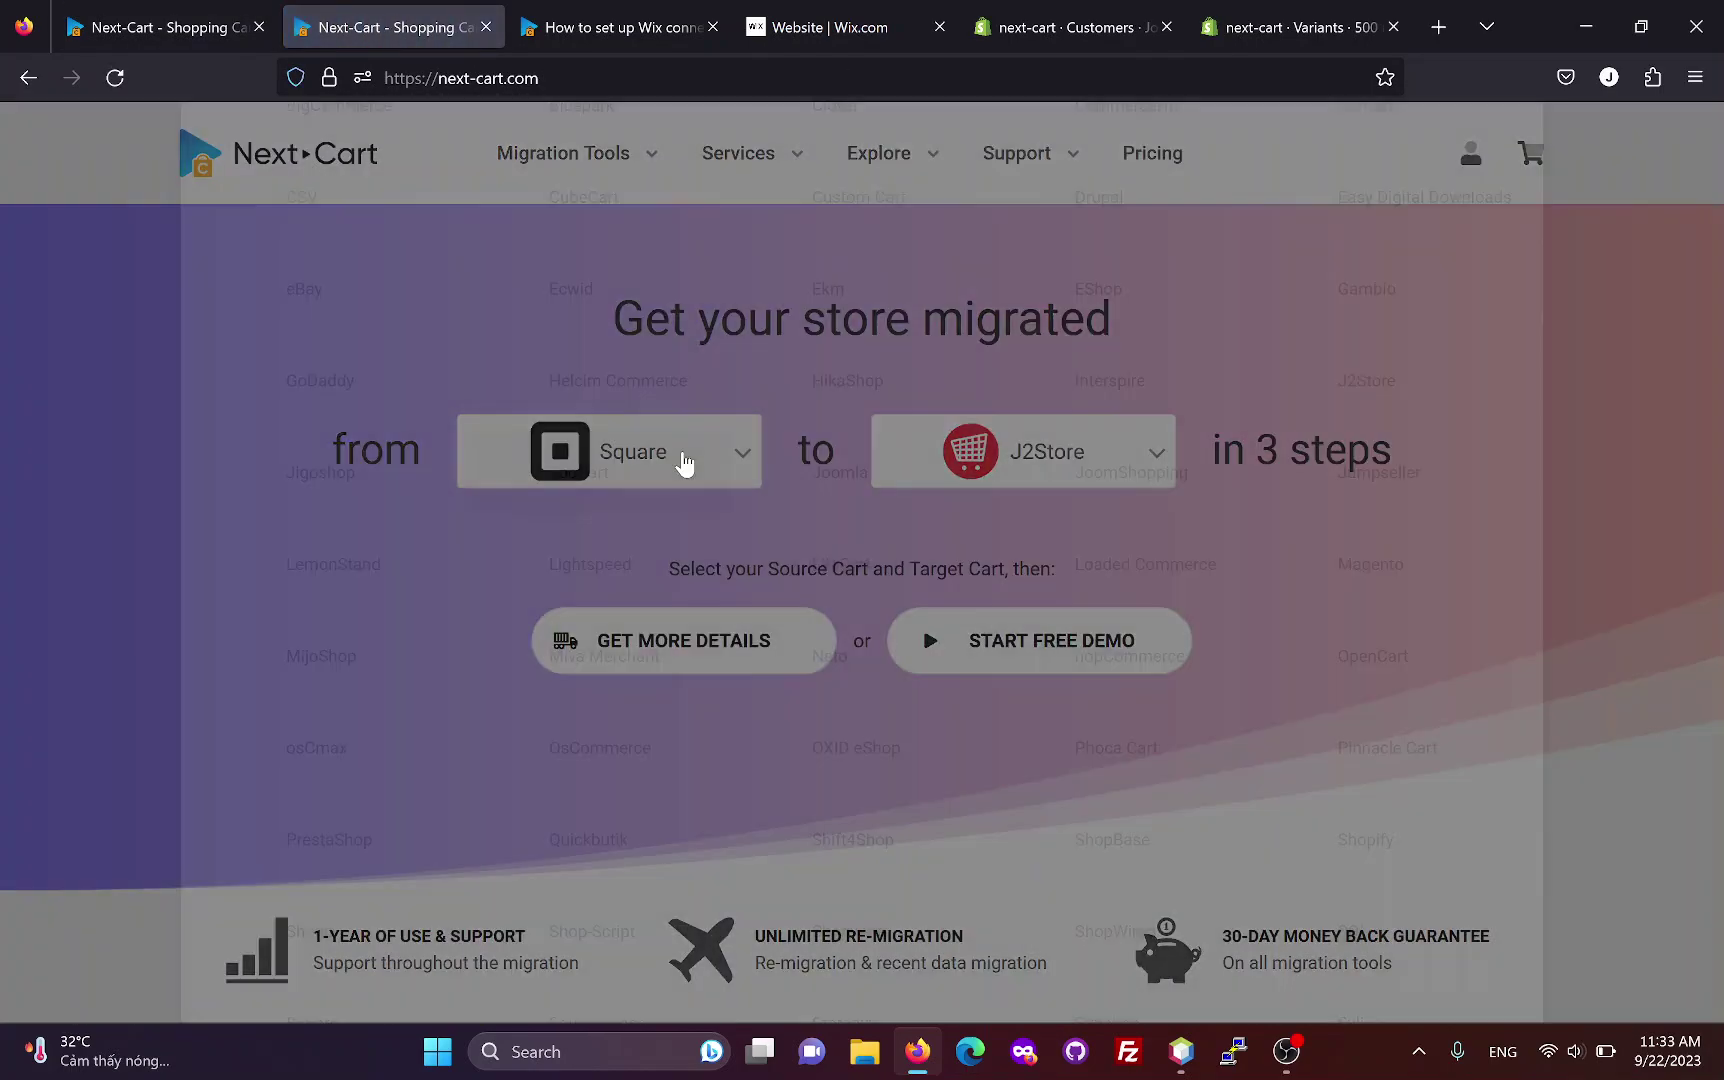
text(wi)
click(1038, 404)
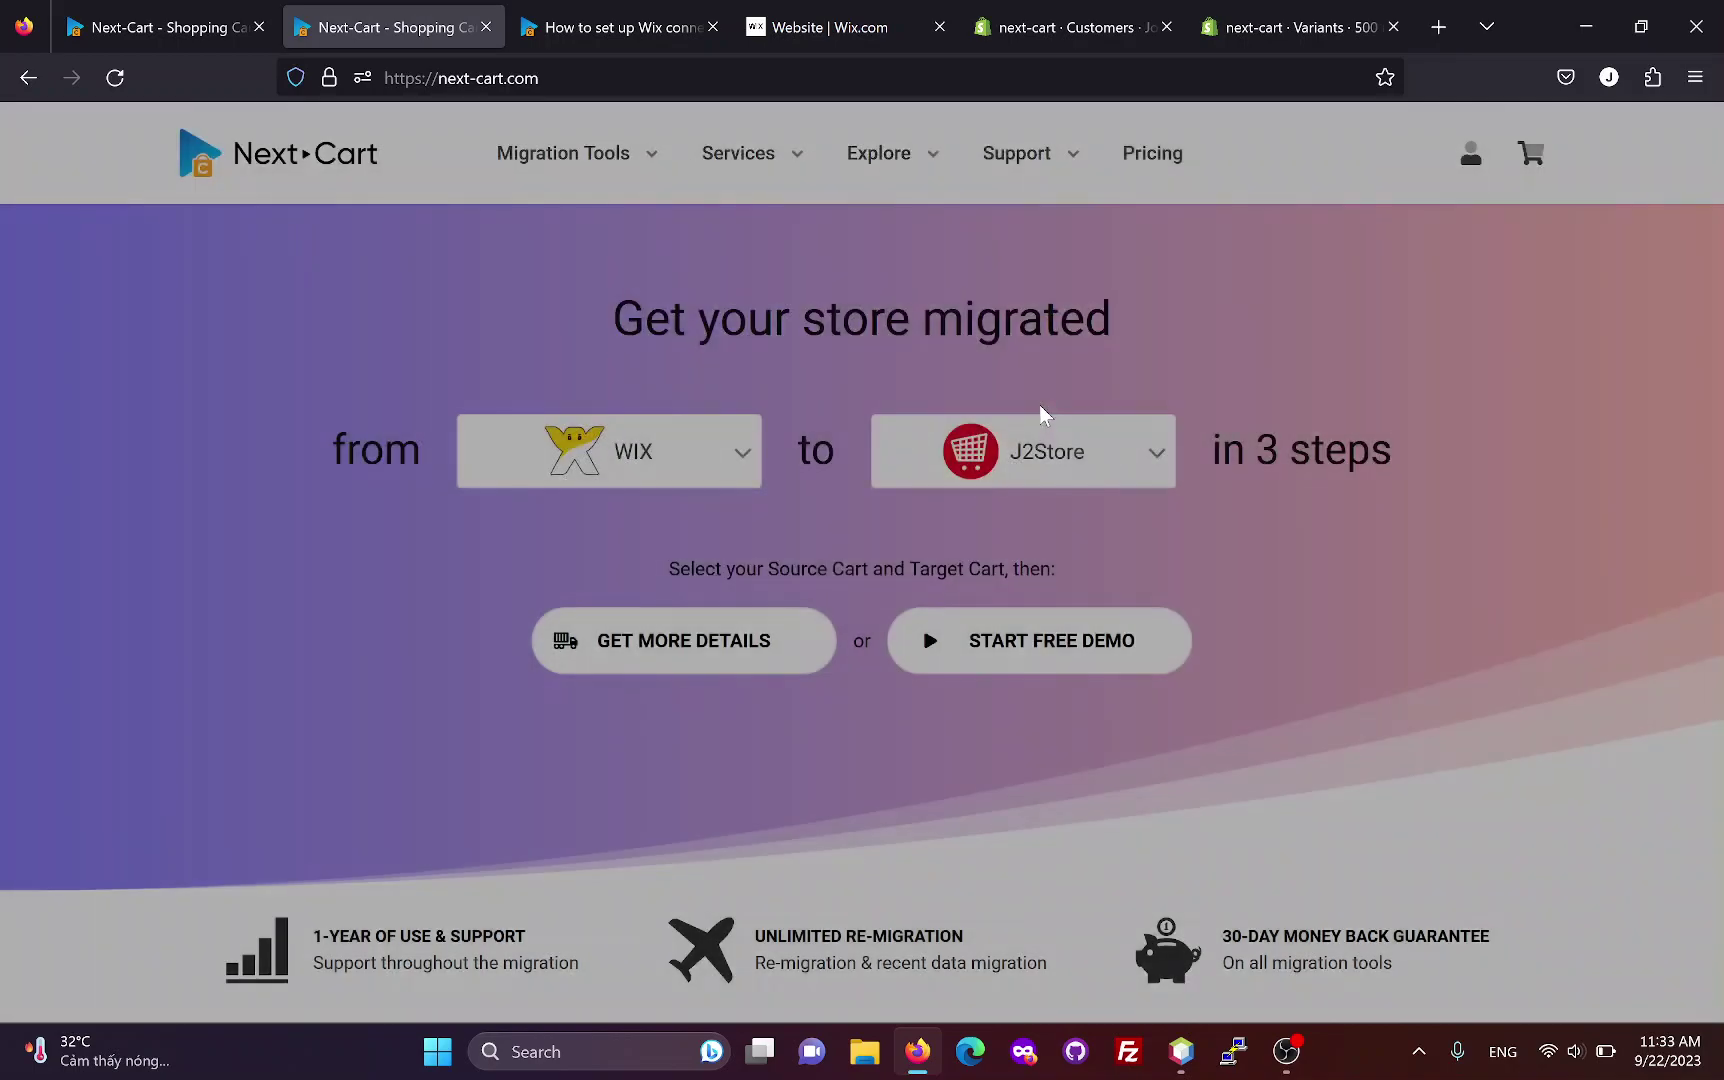
click(1040, 440)
text(sh)
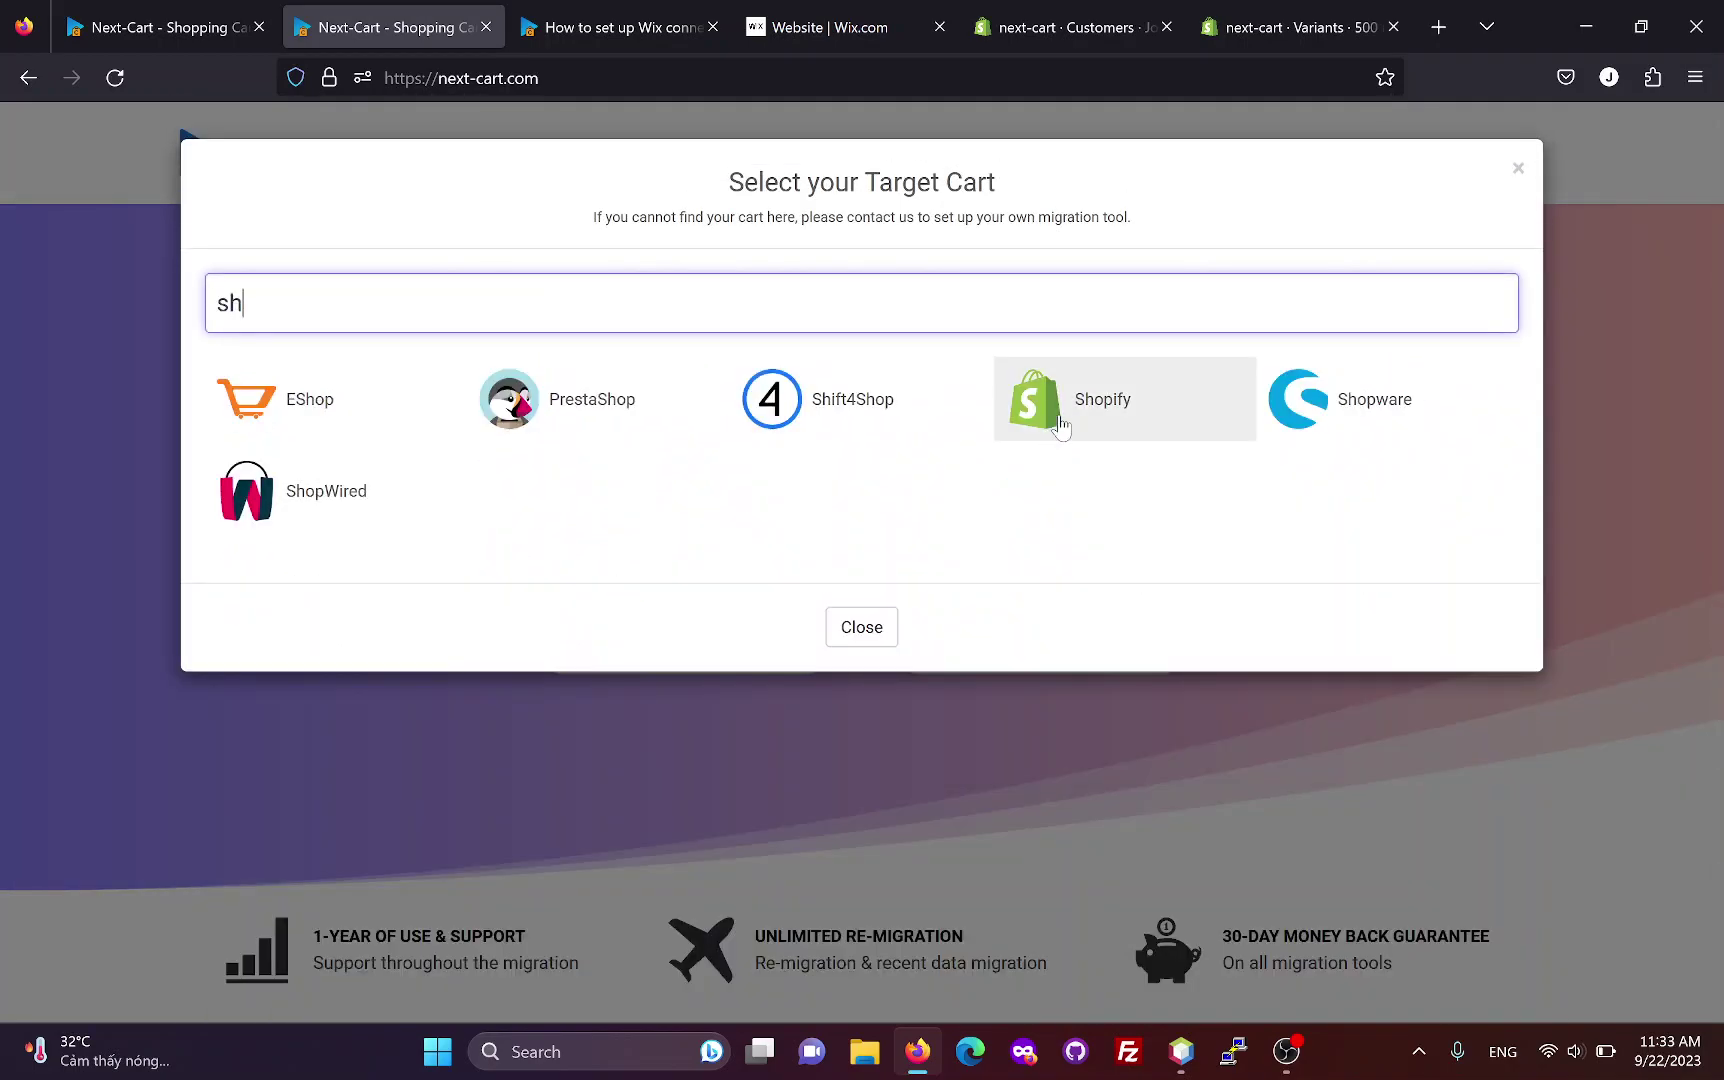
click(1061, 427)
click(690, 652)
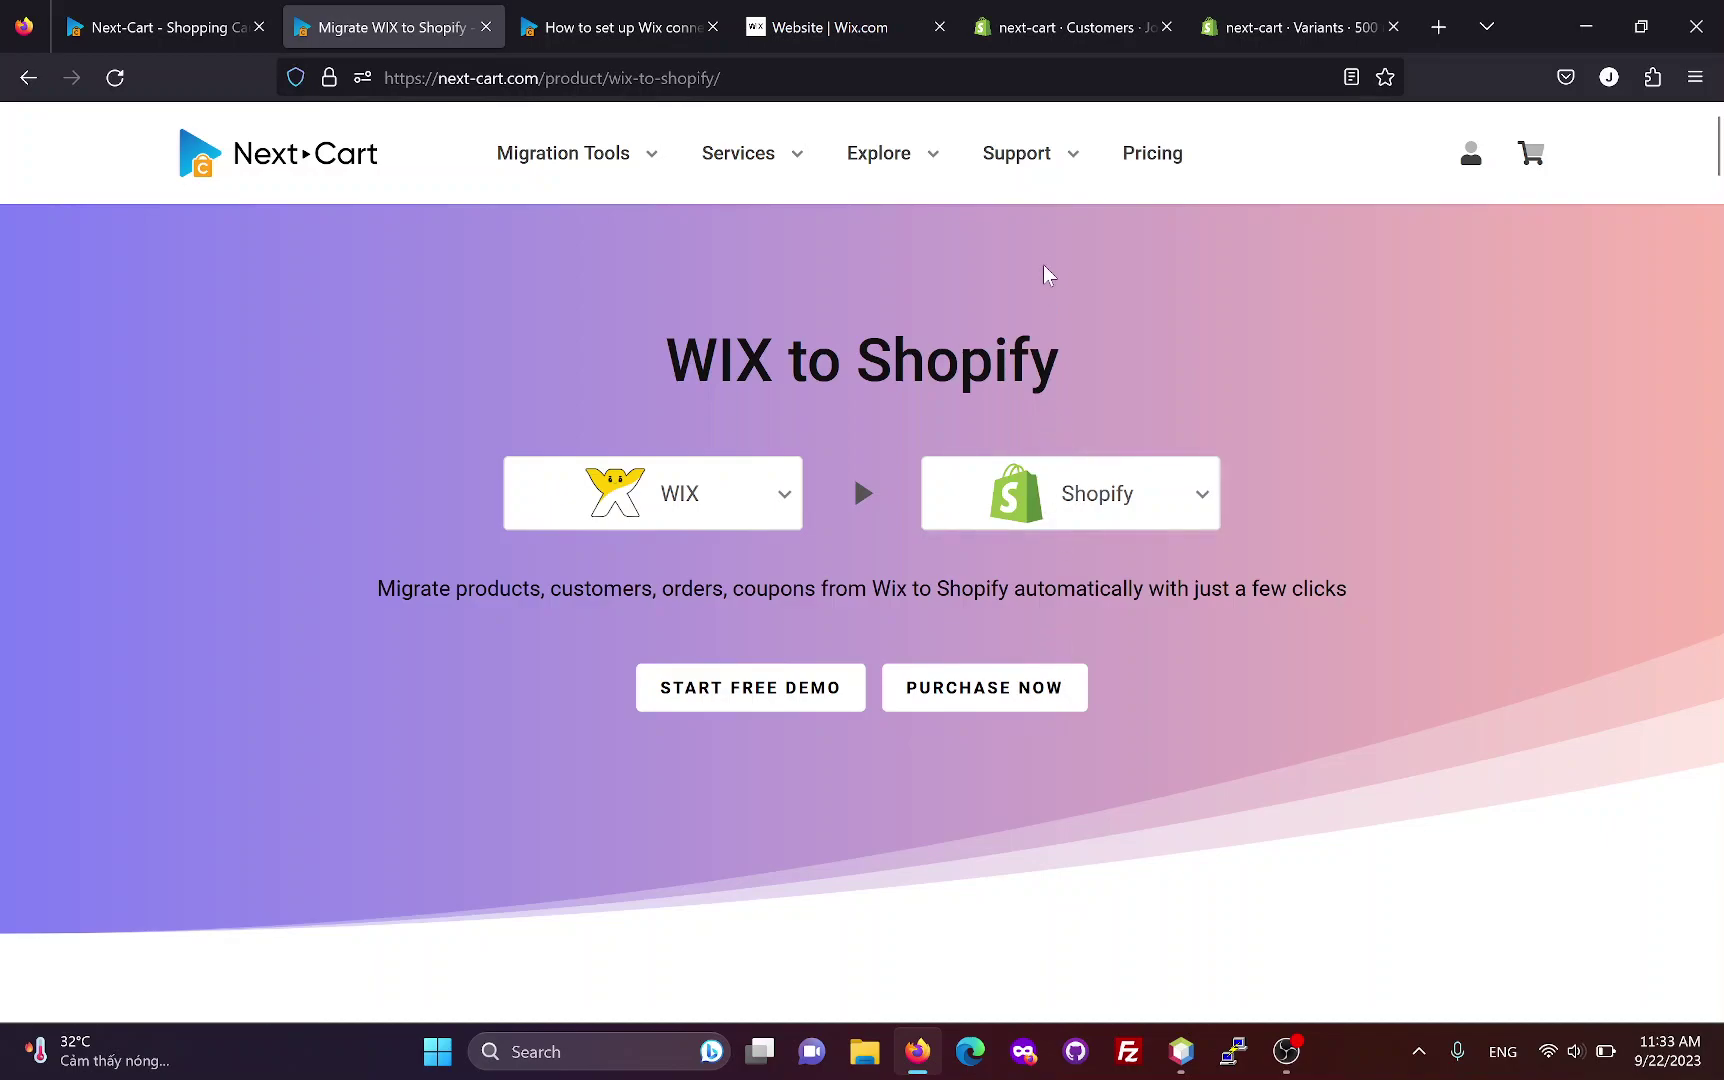
mouse_move(1027, 199)
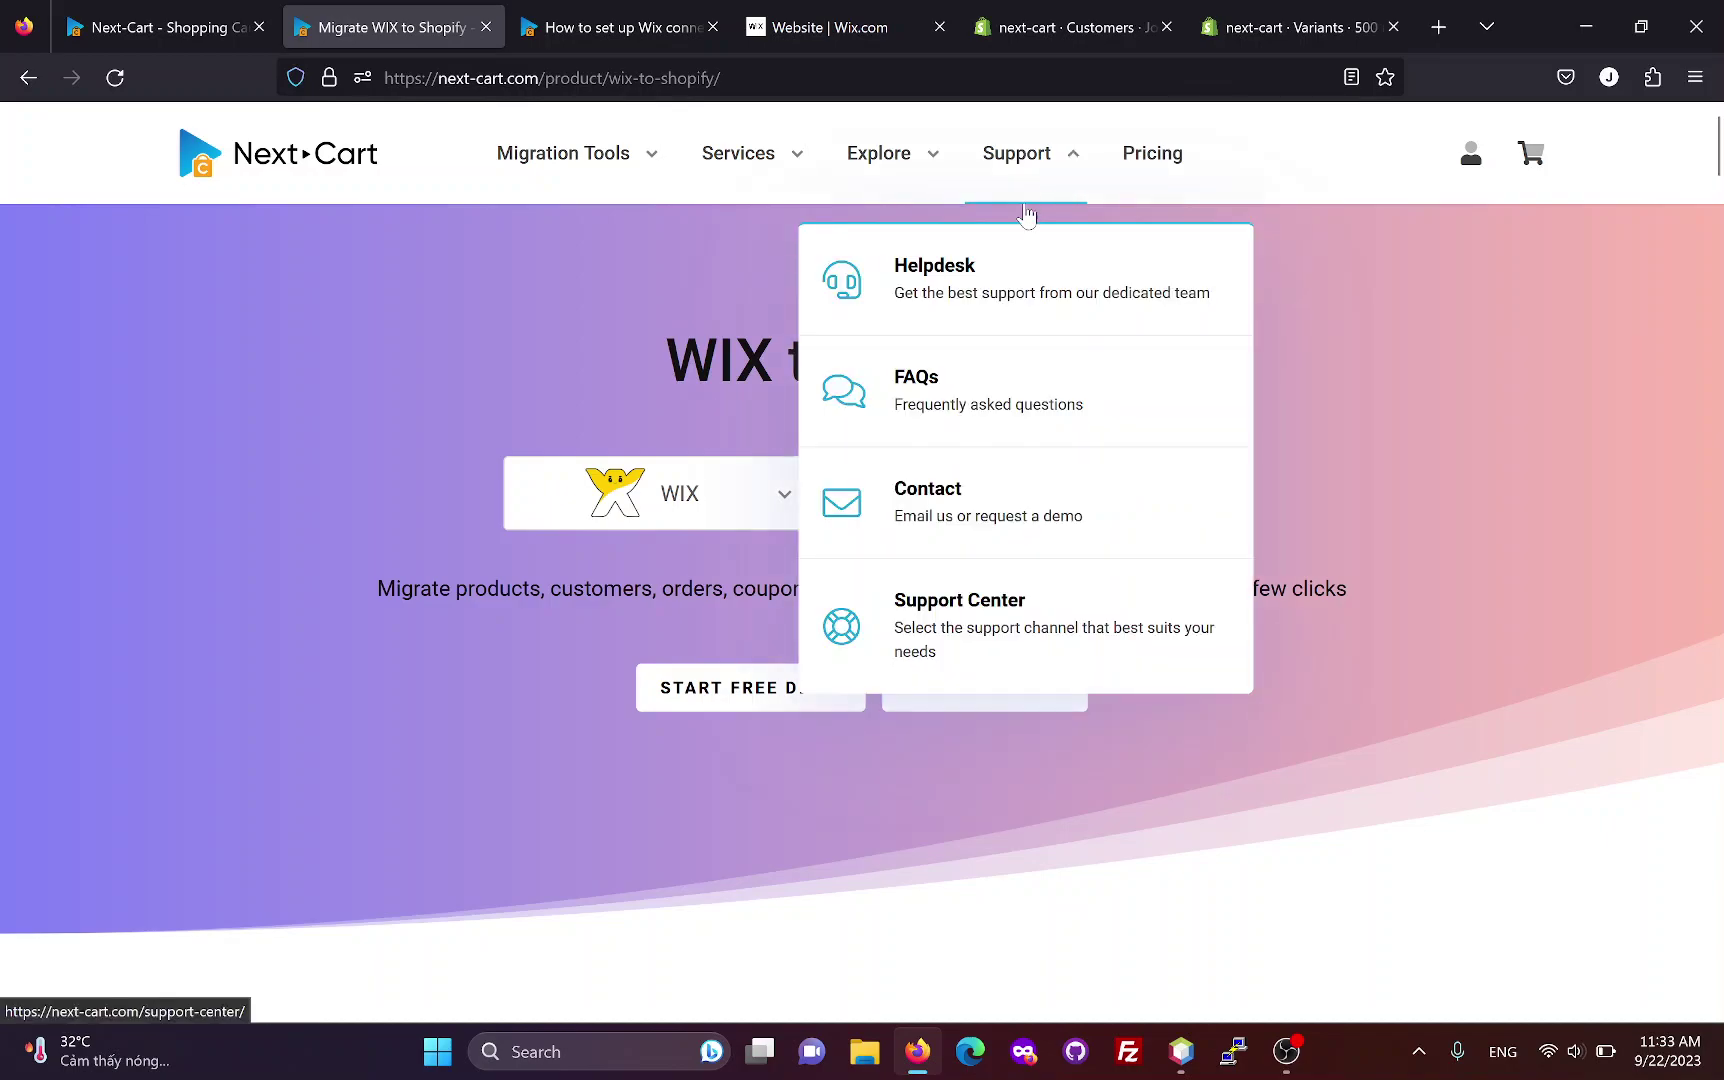